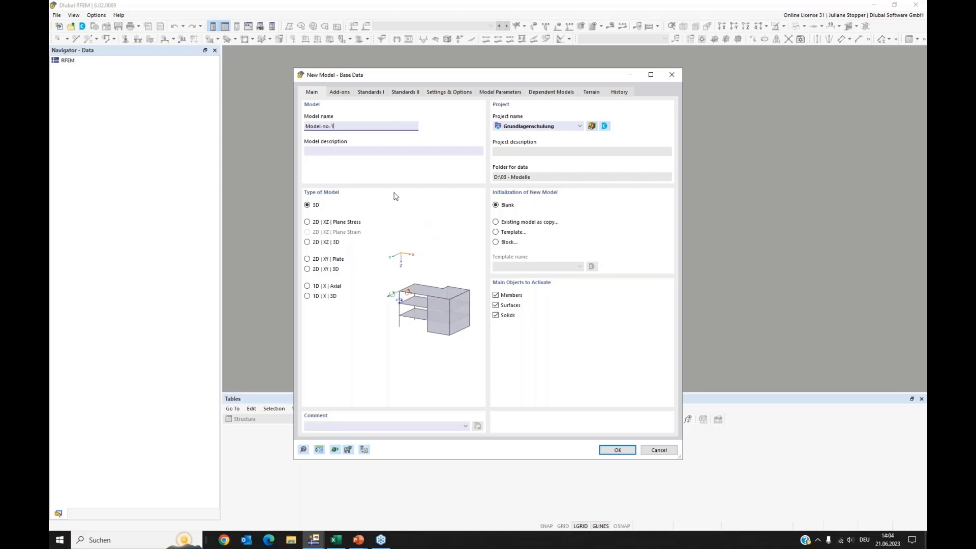
Activate the Geotechnical Analysis add-on in the base data and create the 3D model
left_click(339, 93)
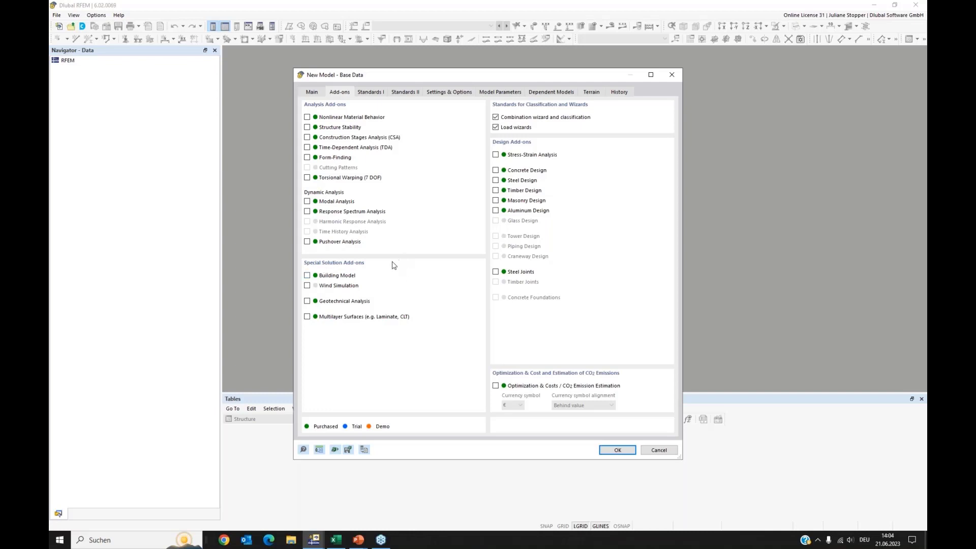
left_click(307, 300)
left_click(624, 453)
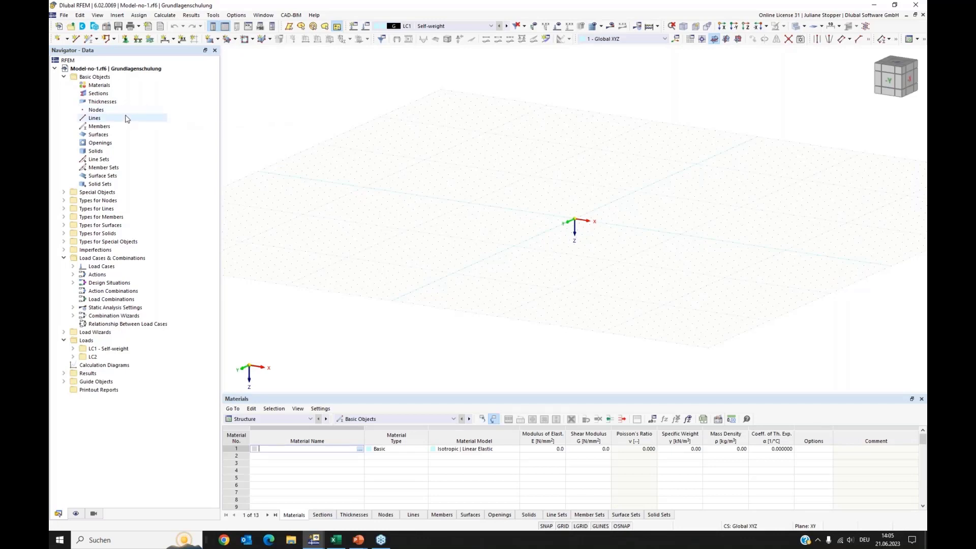
Create a new material using the soil "Gravel, sandy" from the material library and apply it
right_click(104, 88)
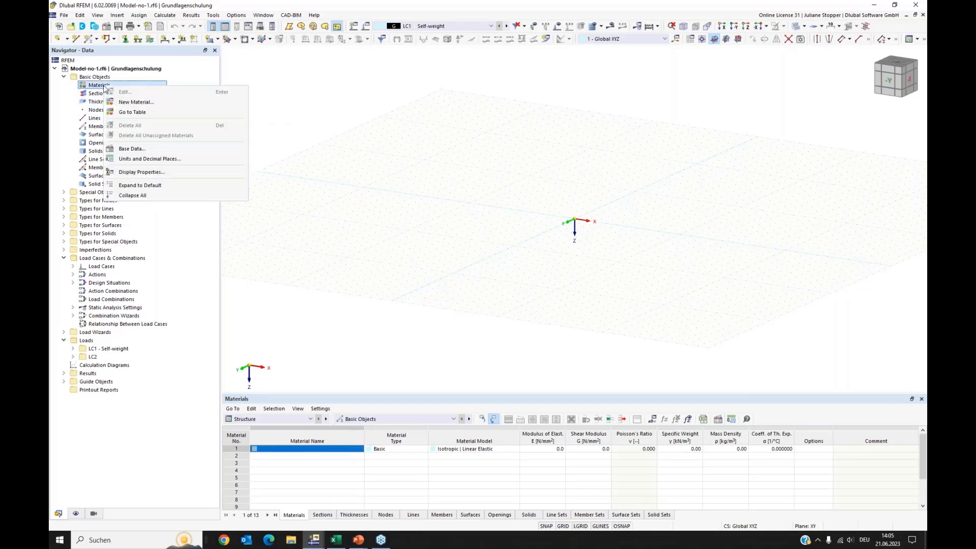
left_click(130, 102)
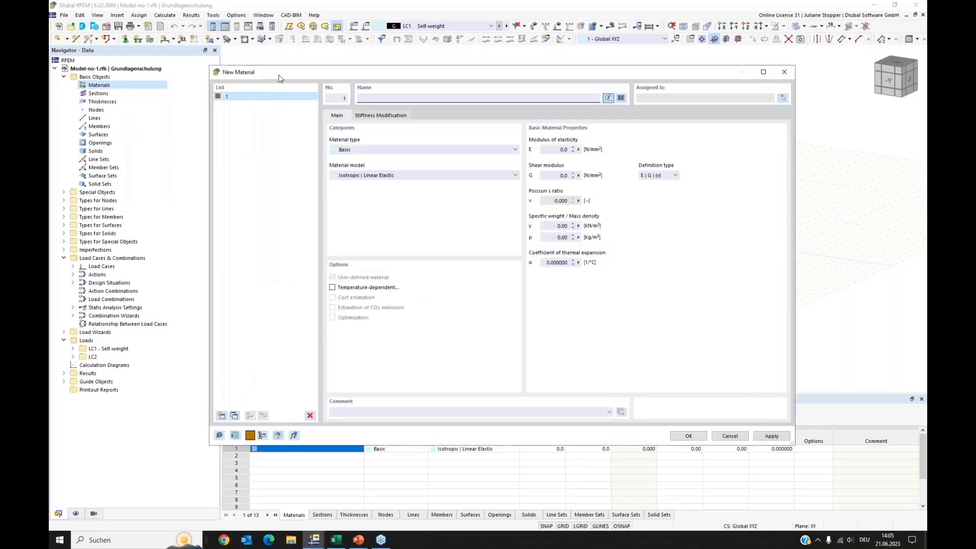
left_click_drag(281, 78, 307, 80)
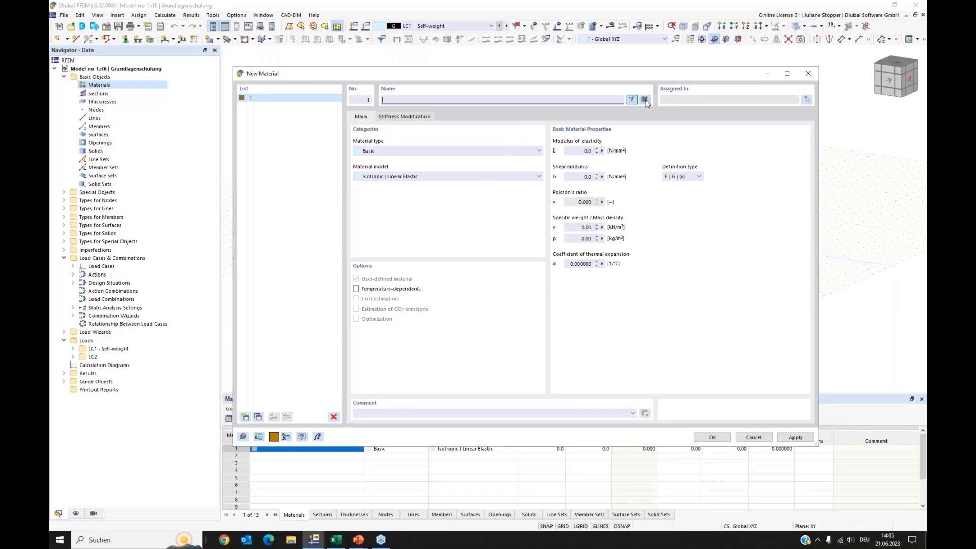
left_click(645, 100)
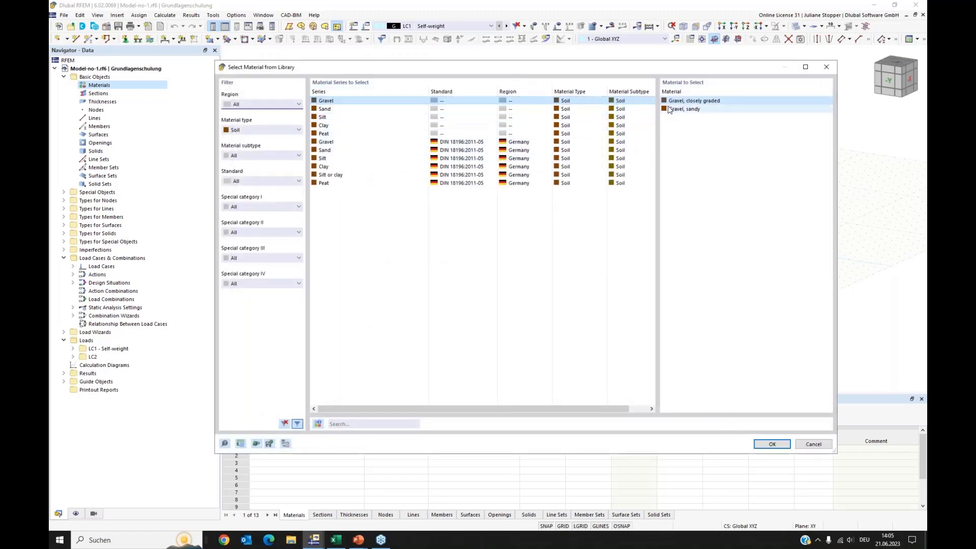
left_click(683, 109)
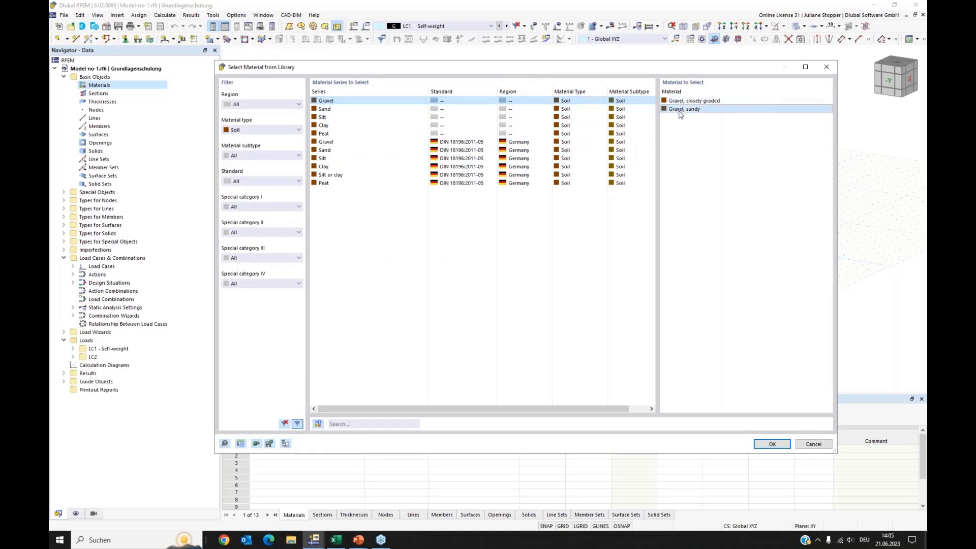
left_click(771, 444)
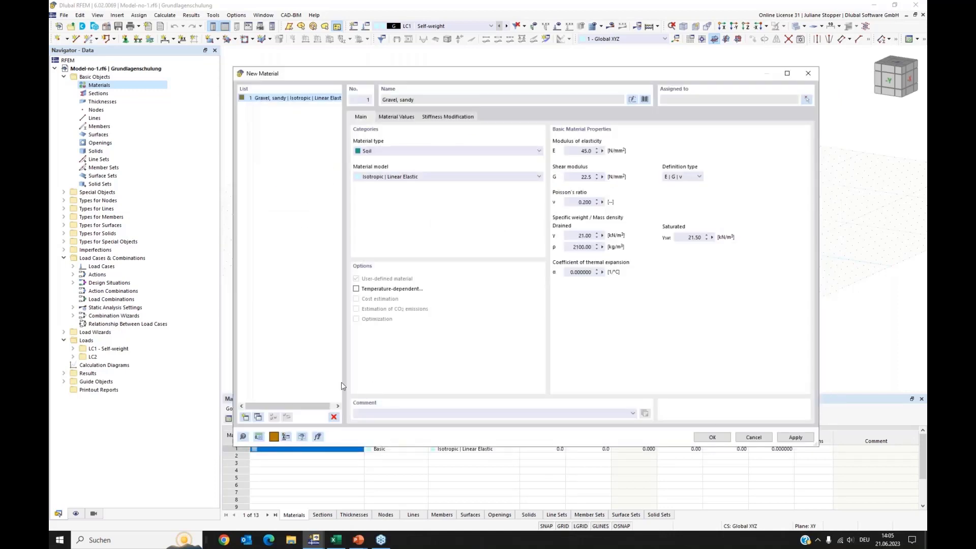
left_click(793, 440)
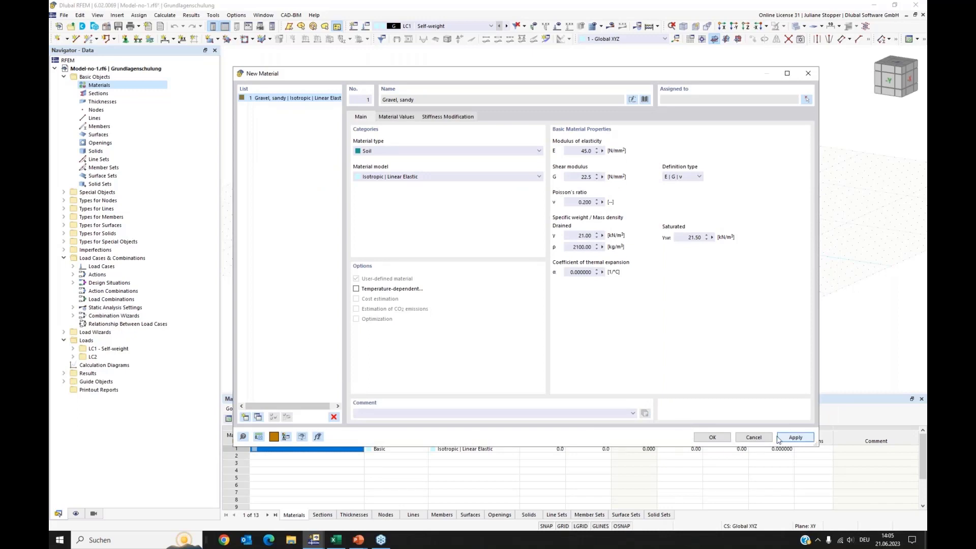
Add a second material with the soil "Sand, closely graded (coarse sand)" from the library
left_click(246, 416)
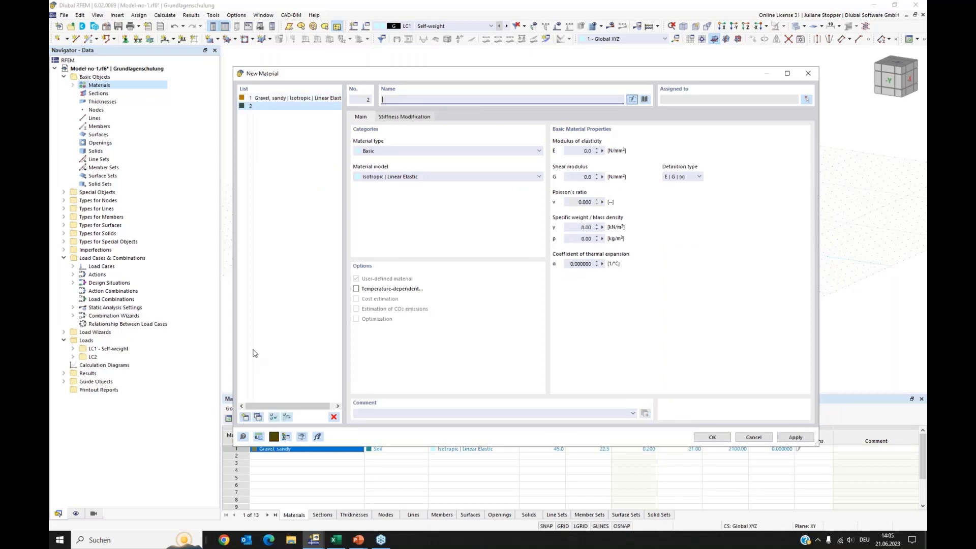
left_click(644, 99)
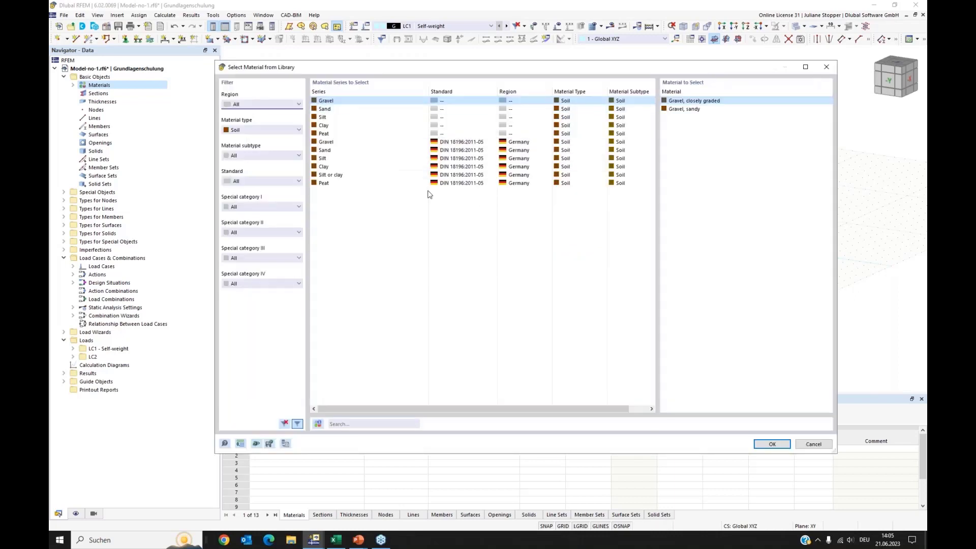
left_click(332, 110)
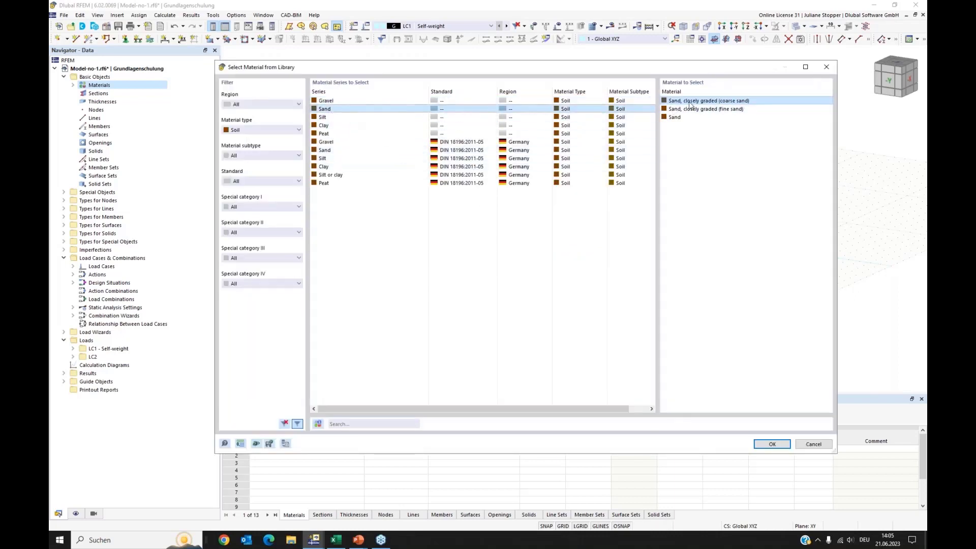
left_click(773, 445)
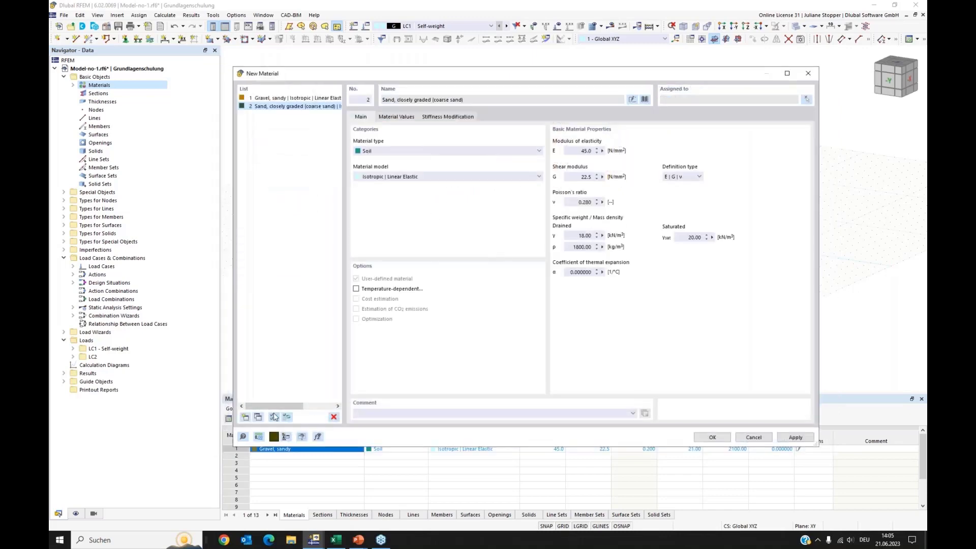
Add a third material with the soil "Clay, medium plastic" from the library
left_click(245, 417)
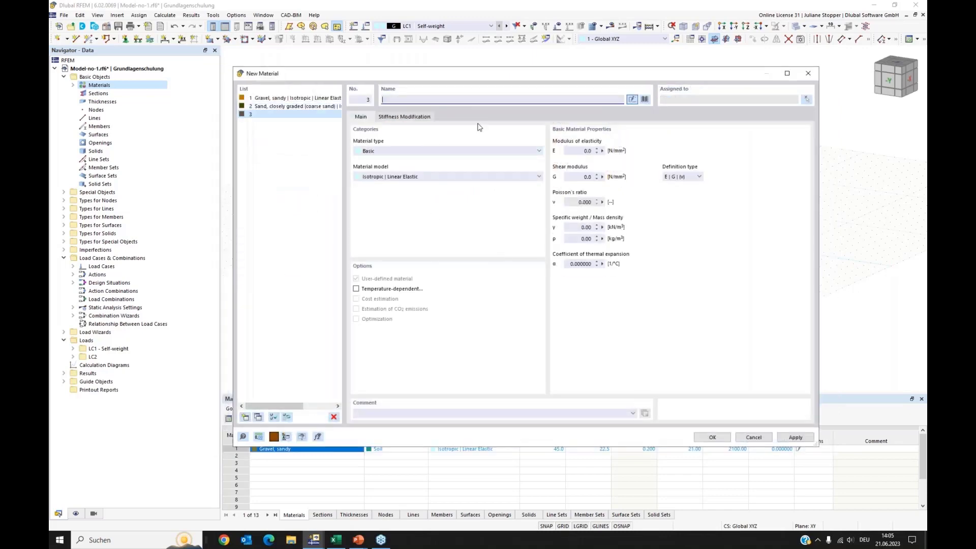
left_click(645, 99)
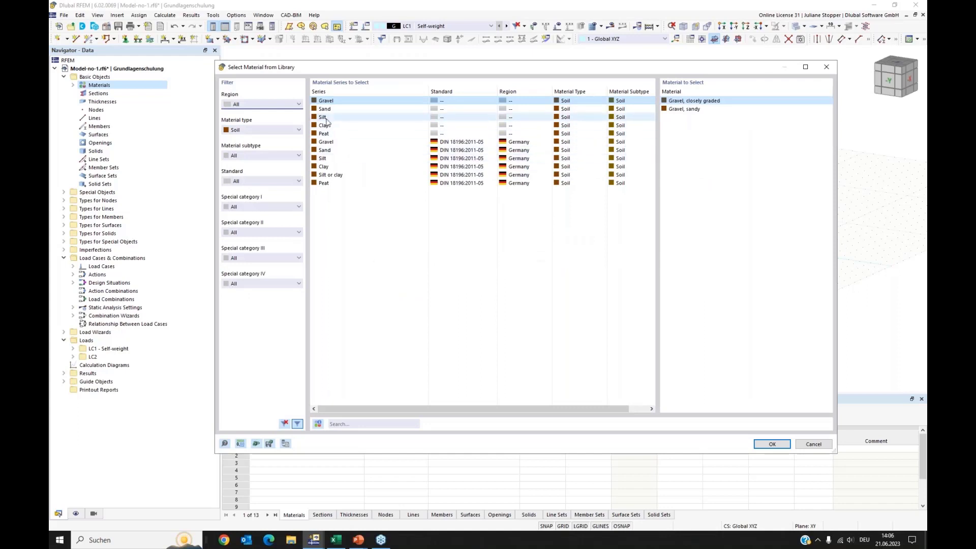
left_click(325, 125)
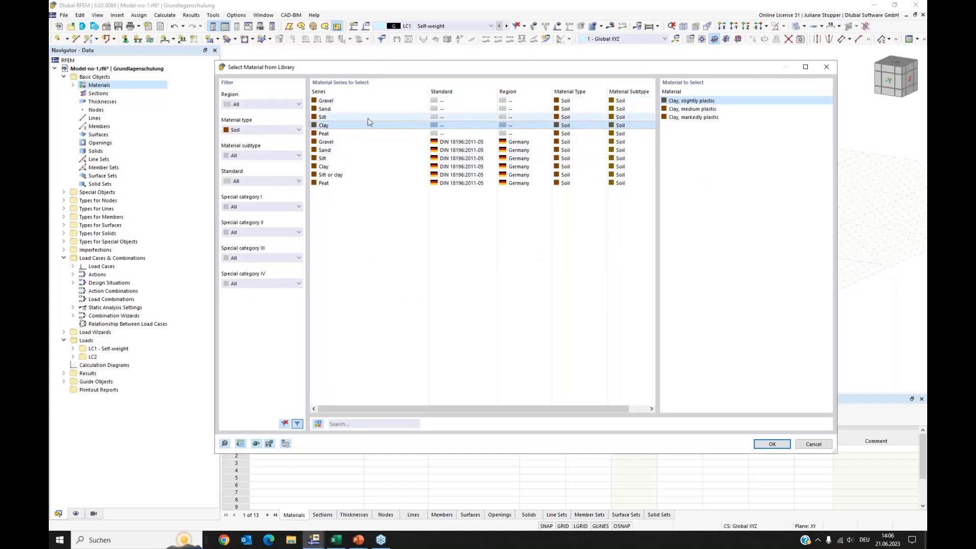
left_click(687, 109)
left_click(773, 444)
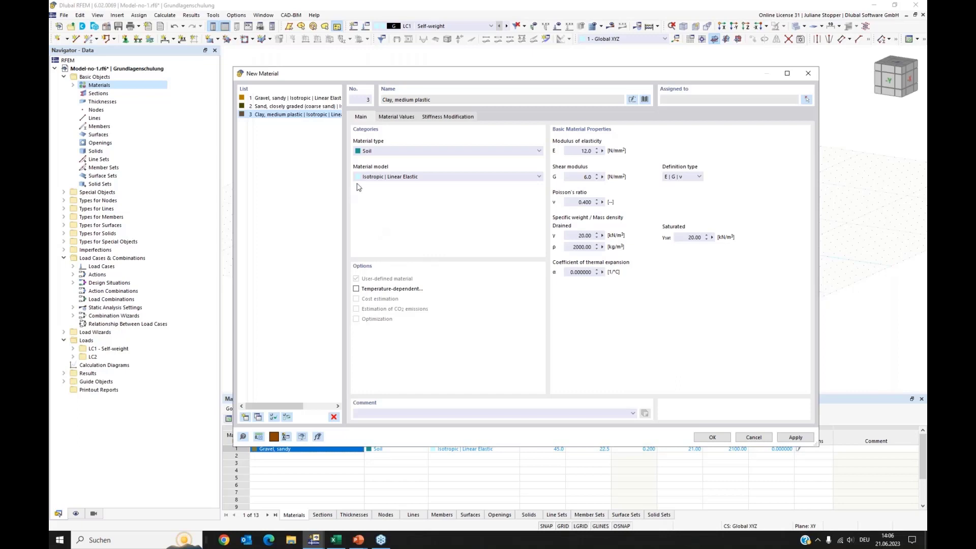
Check the available material types and material models for the medium plastic clay, and save the new materials
left_click(384, 151)
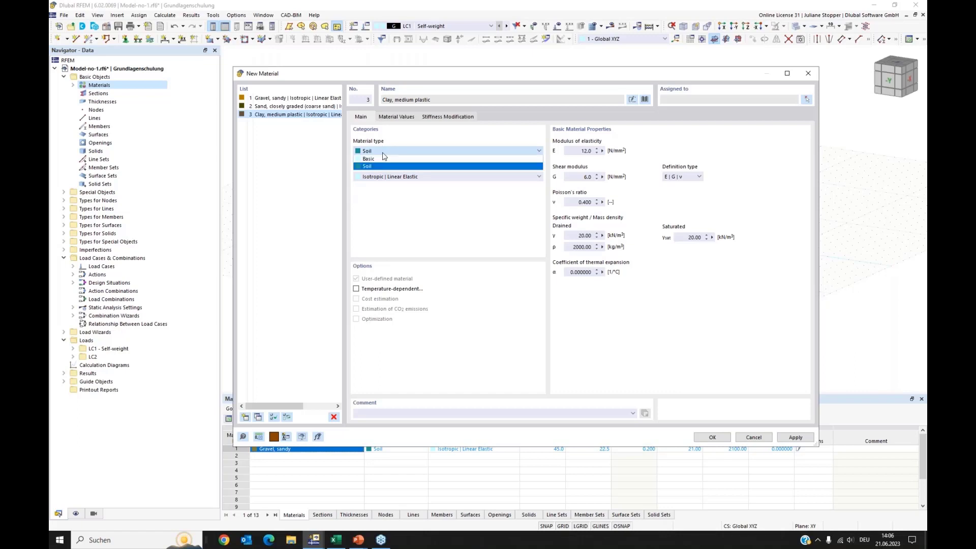
left_click(384, 156)
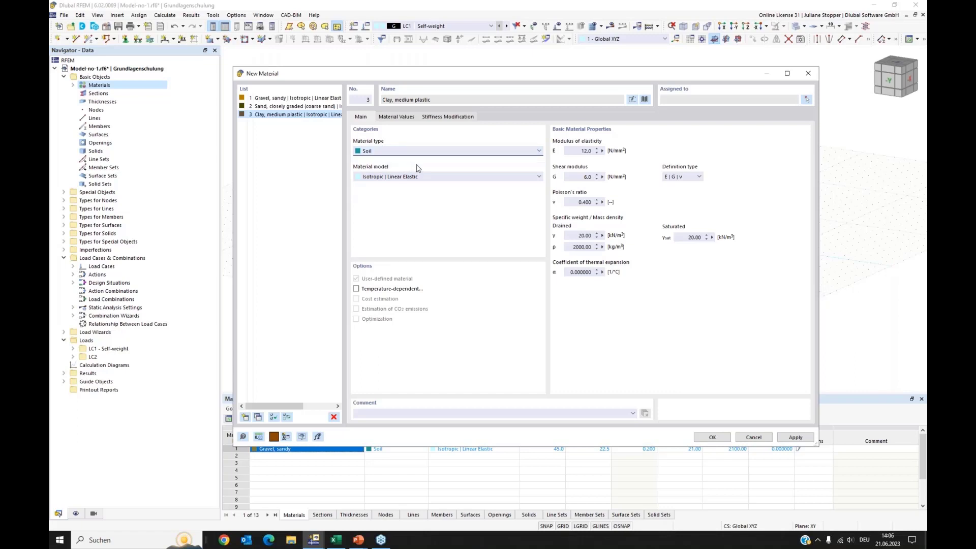
left_click(448, 179)
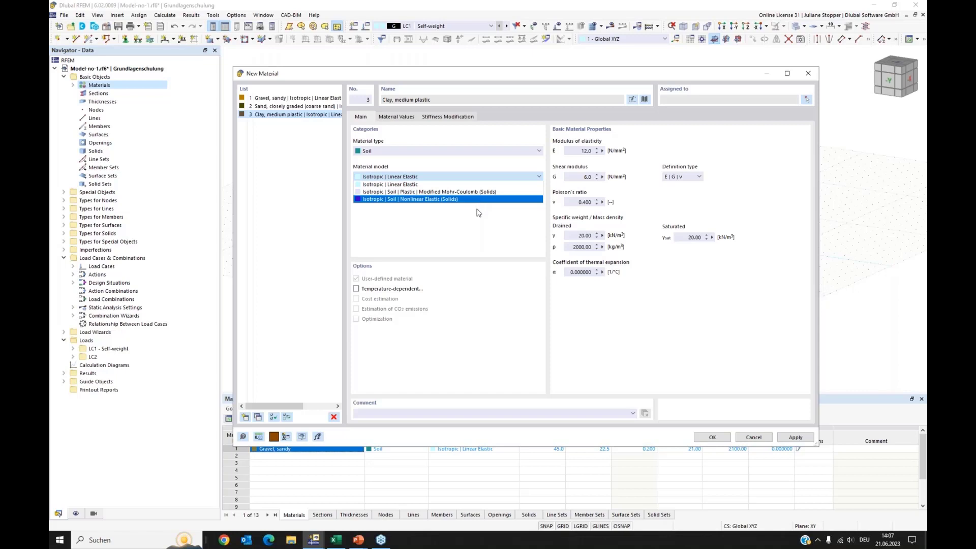
left_click(486, 232)
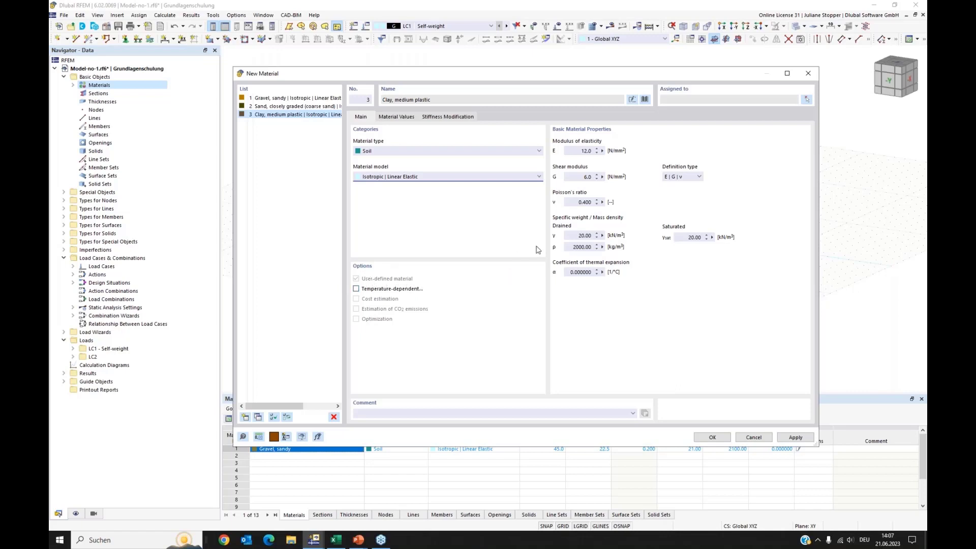
left_click(712, 437)
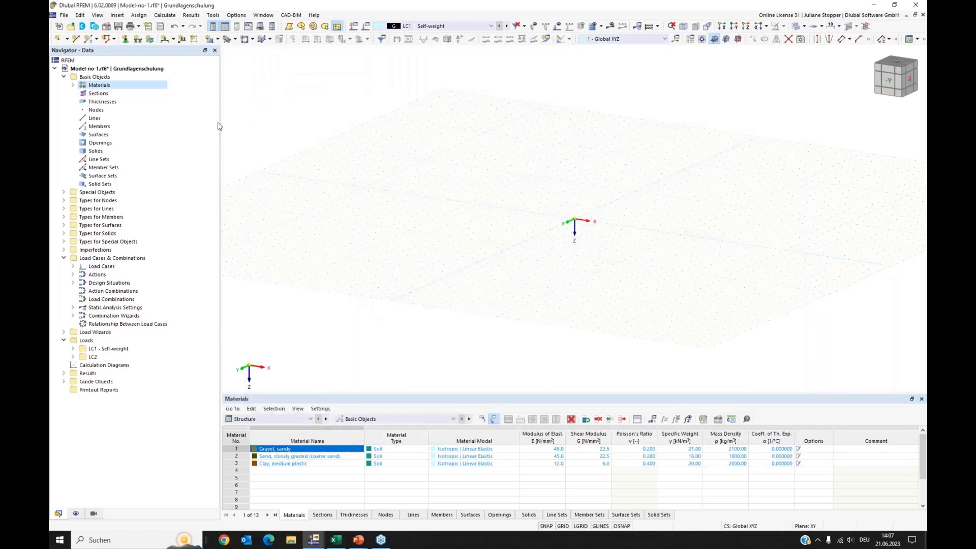
Create a new borehole among the special objects and define its groundwater ordinate at Z = 4 m
double_click(81, 87)
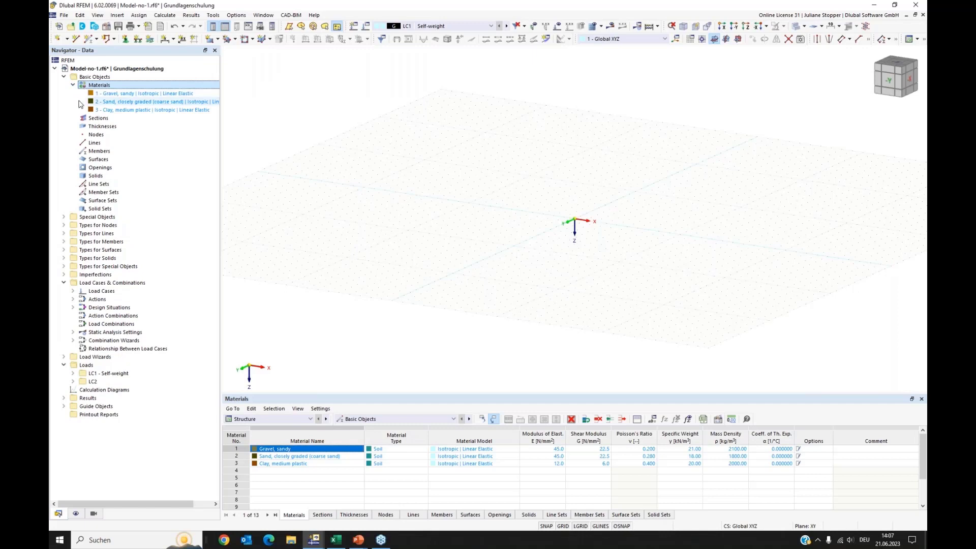
left_click(64, 217)
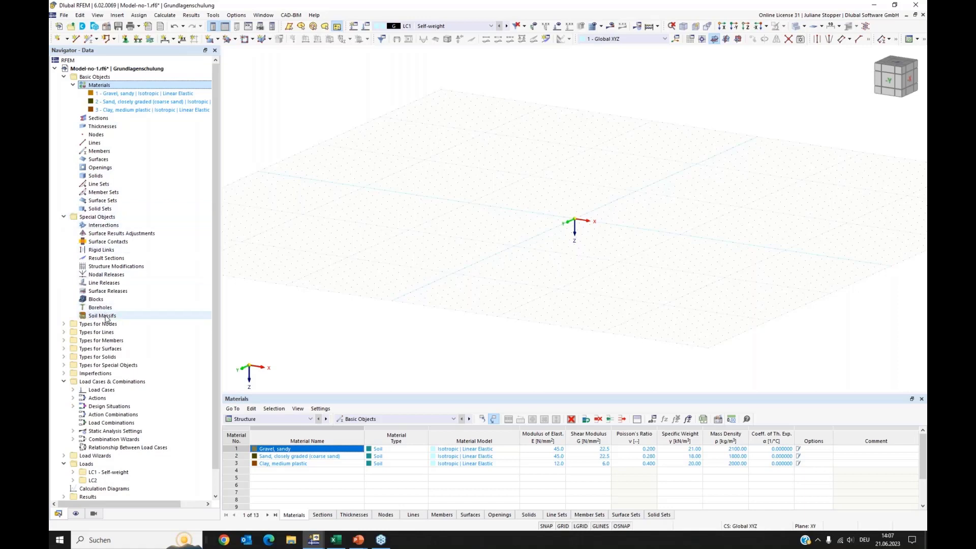
left_click(64, 77)
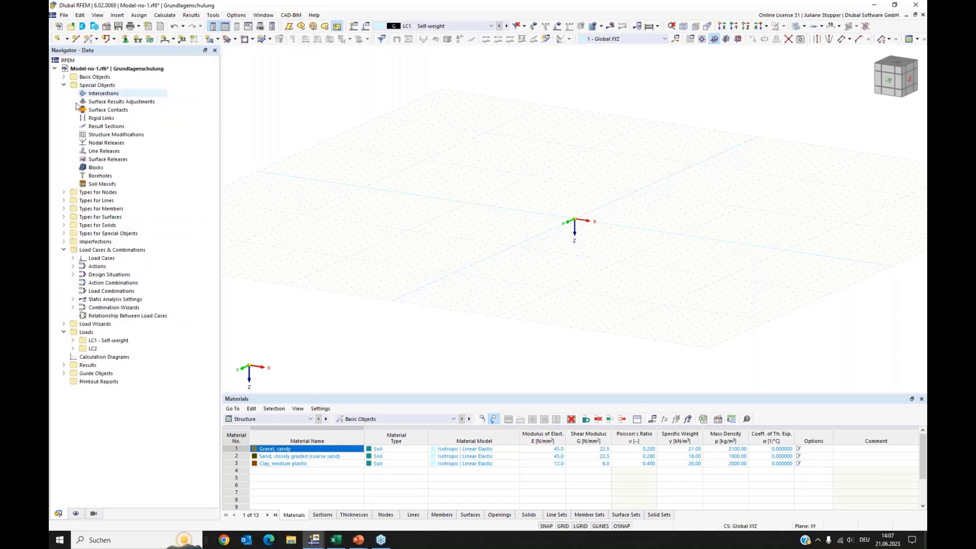
left_click(102, 178)
right_click(101, 178)
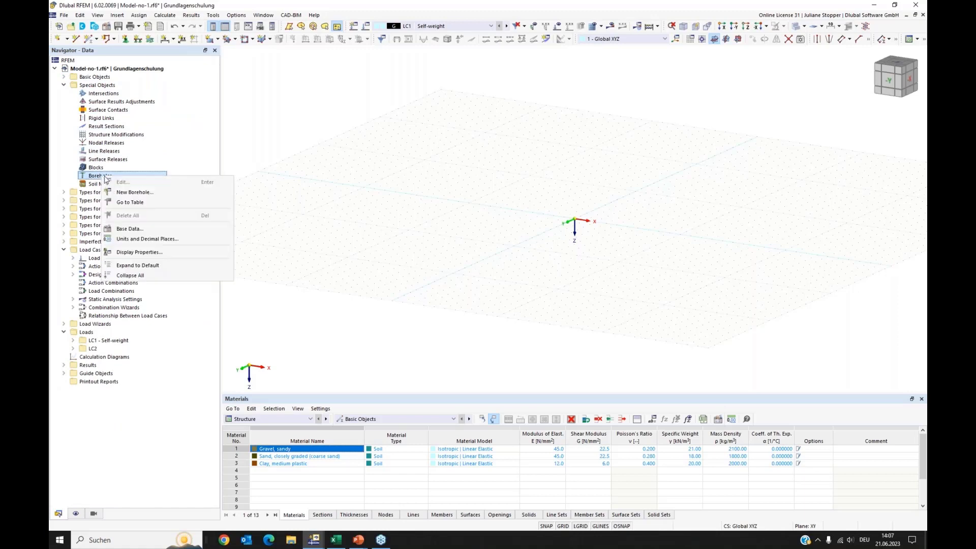
left_click(122, 193)
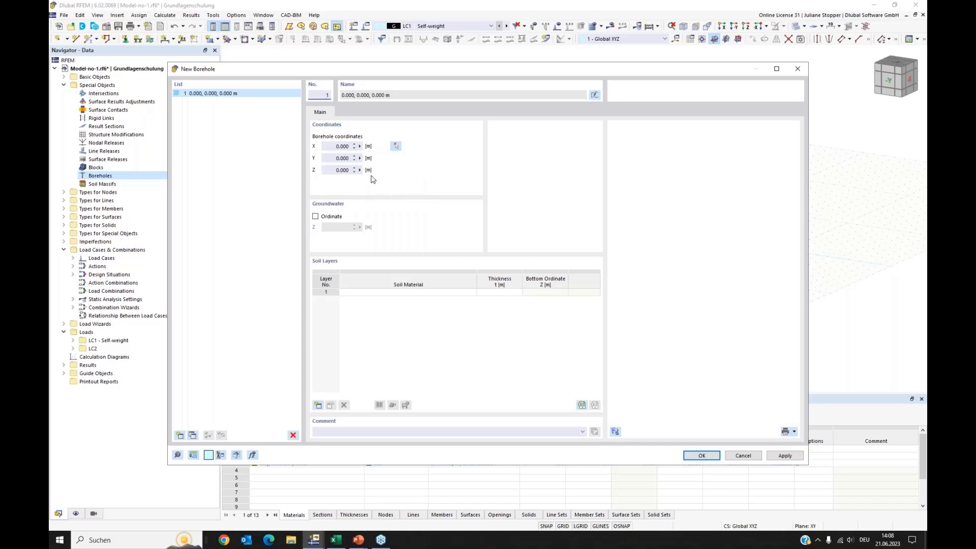
left_click(315, 217)
left_click(333, 229)
left_click(513, 372)
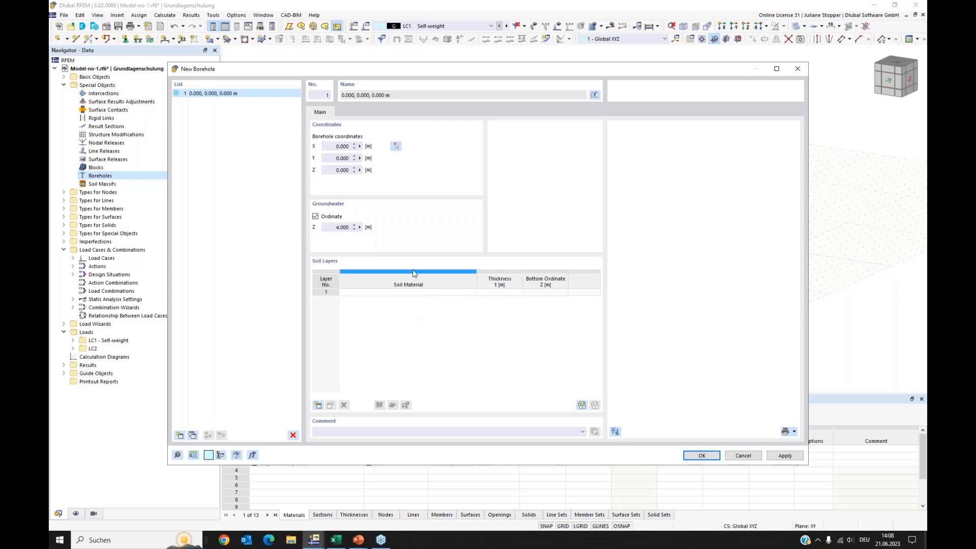
Define the borehole's first soil layer as closely graded coarse sand with a thickness of 2.5 m
left_click(443, 292)
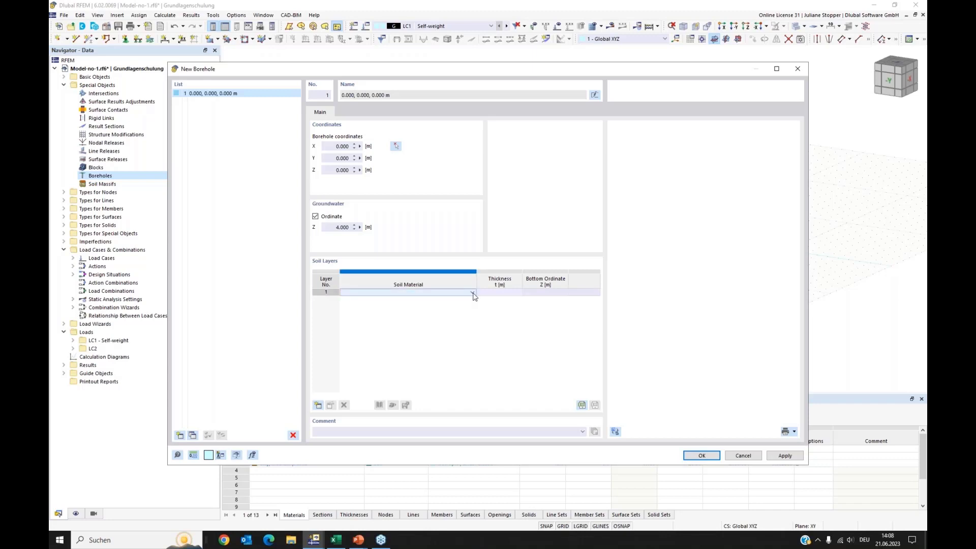
left_click(473, 293)
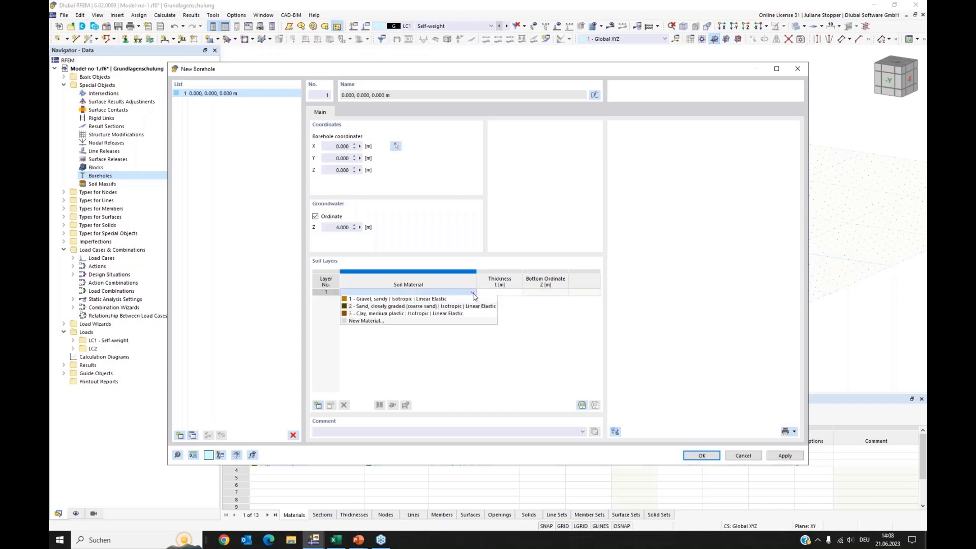
left_click(450, 306)
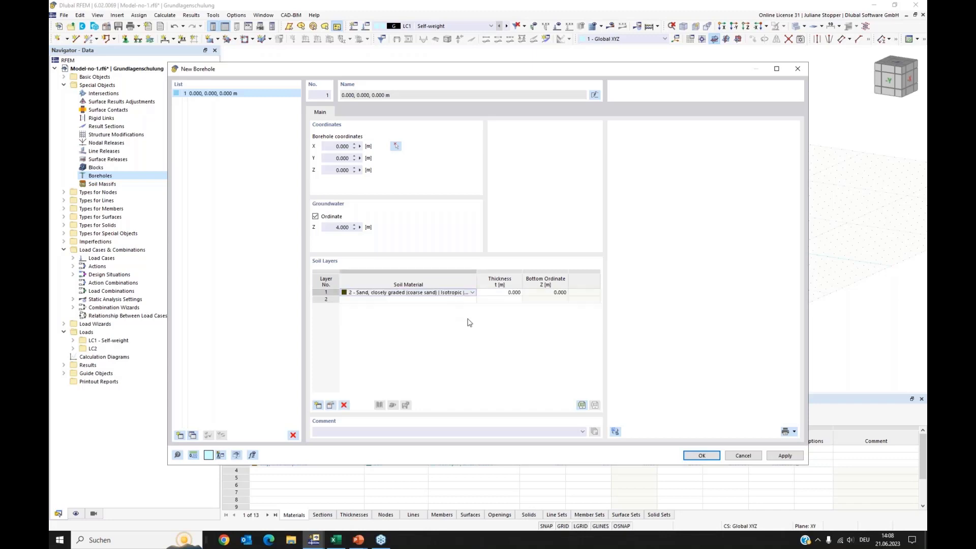
left_click(496, 293)
left_click(499, 294)
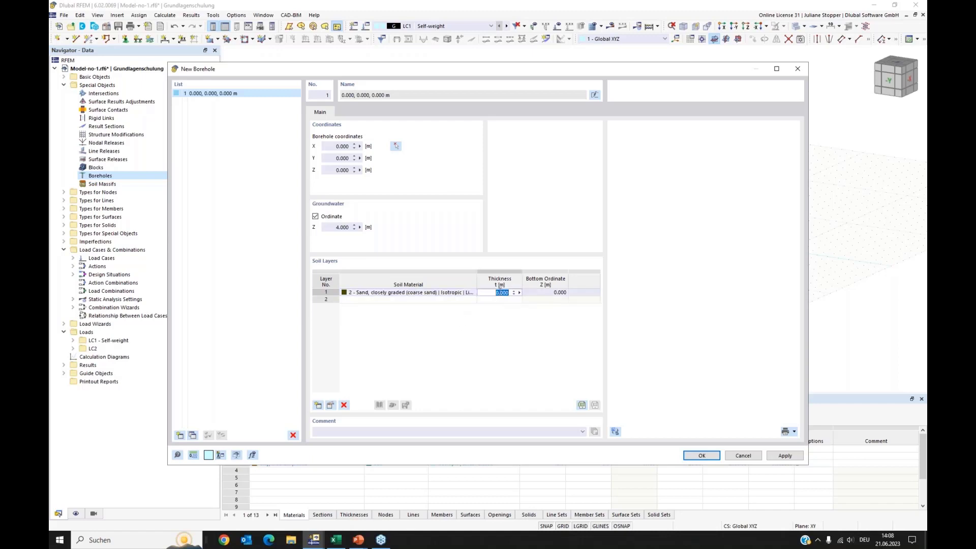
type("2.5")
key("Return")
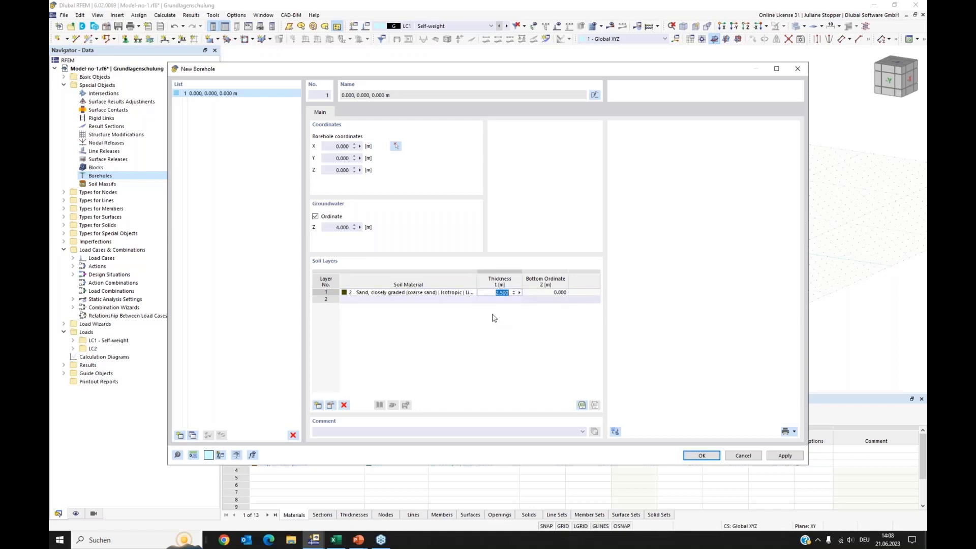
Add the medium plastic clay as the borehole's second soil layer with a thickness of 2 m
left_click(422, 301)
left_click(454, 301)
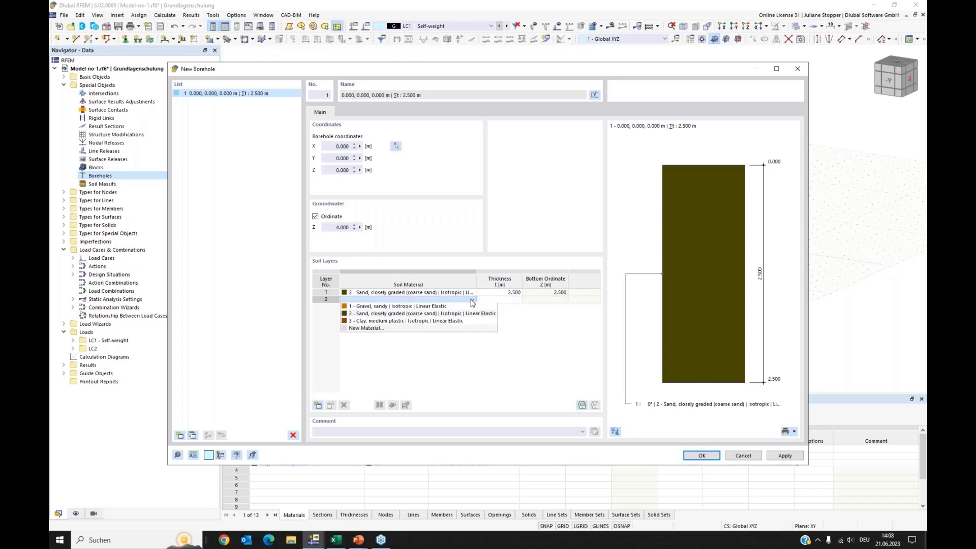
left_click(449, 322)
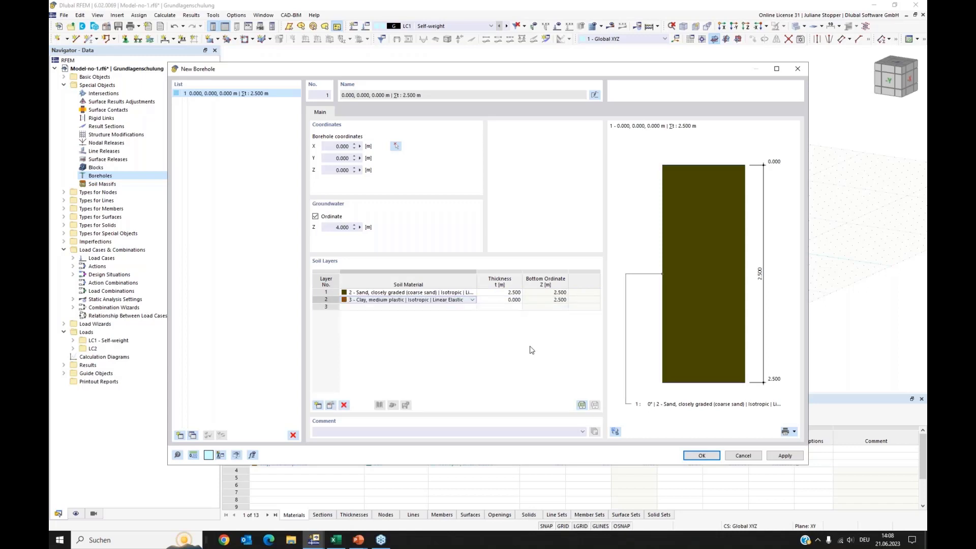
left_click(510, 300)
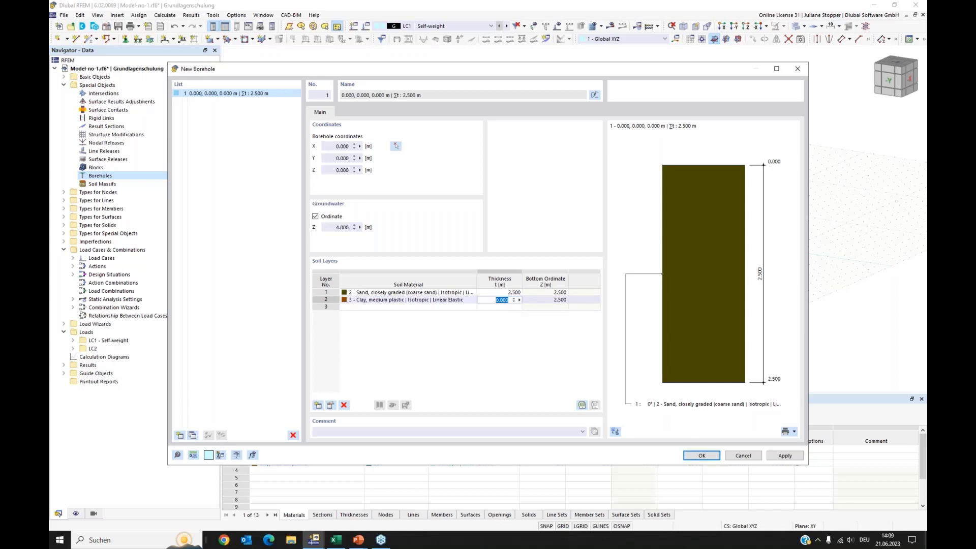
type("2")
left_click(516, 374)
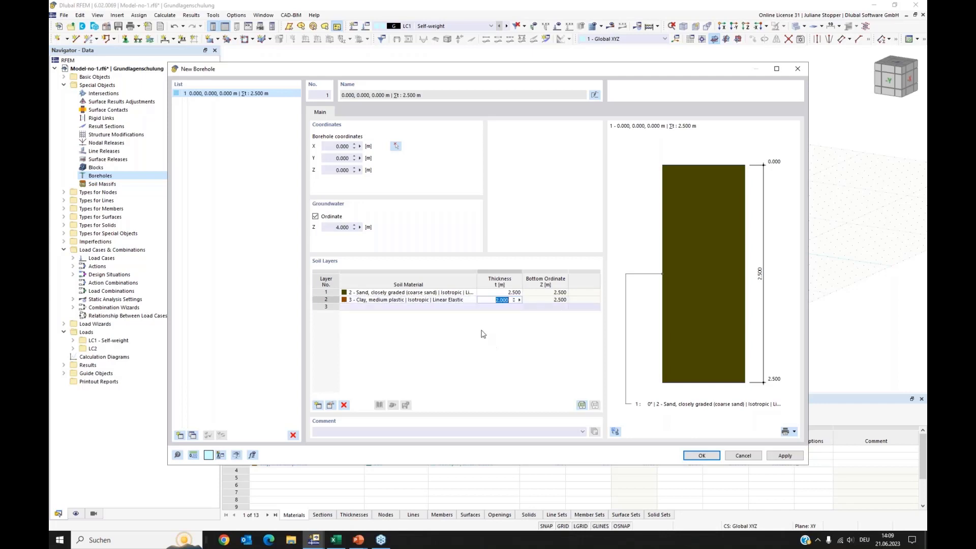
Add sandy gravel as the borehole's third soil layer with a thickness of 15 m, and save the borehole
left_click(457, 308)
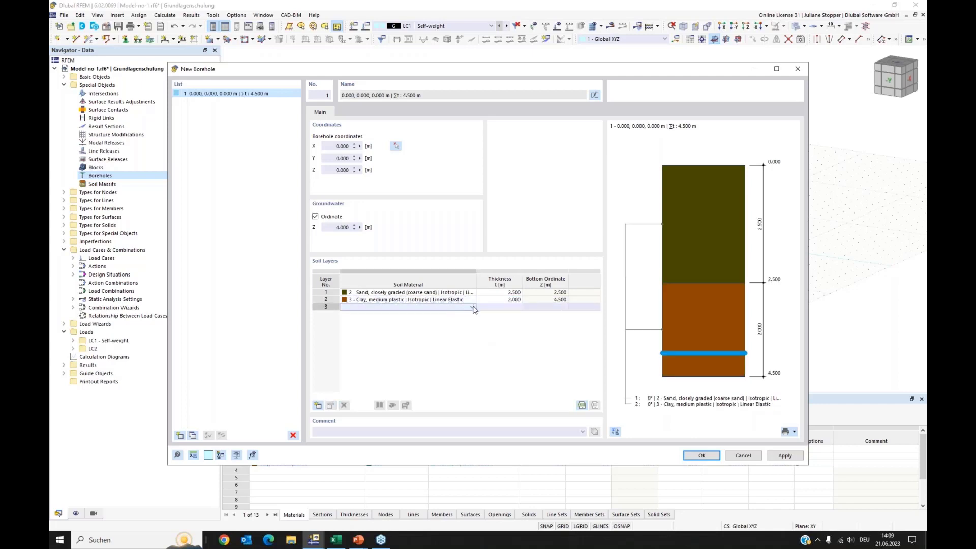
left_click(473, 307)
left_click(453, 315)
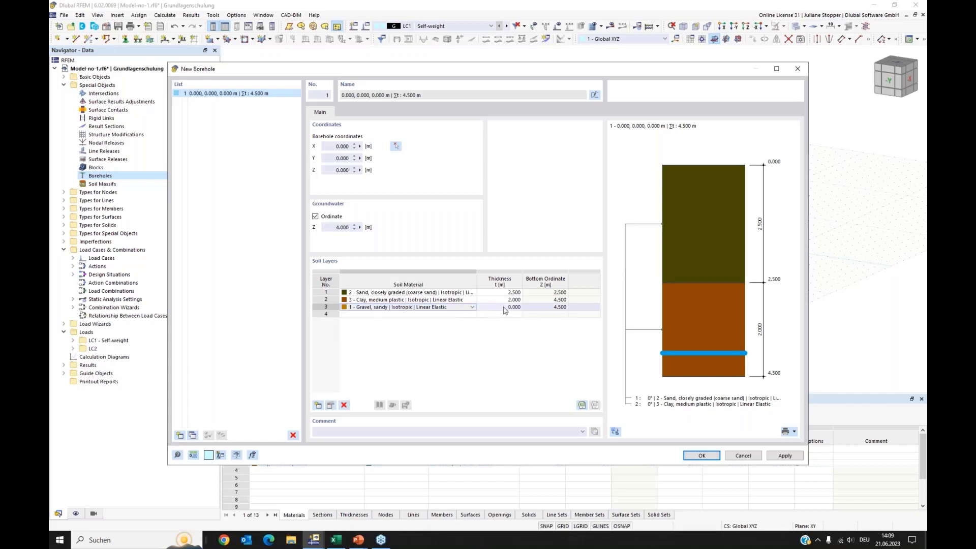
left_click(505, 308)
type("15")
key("Return")
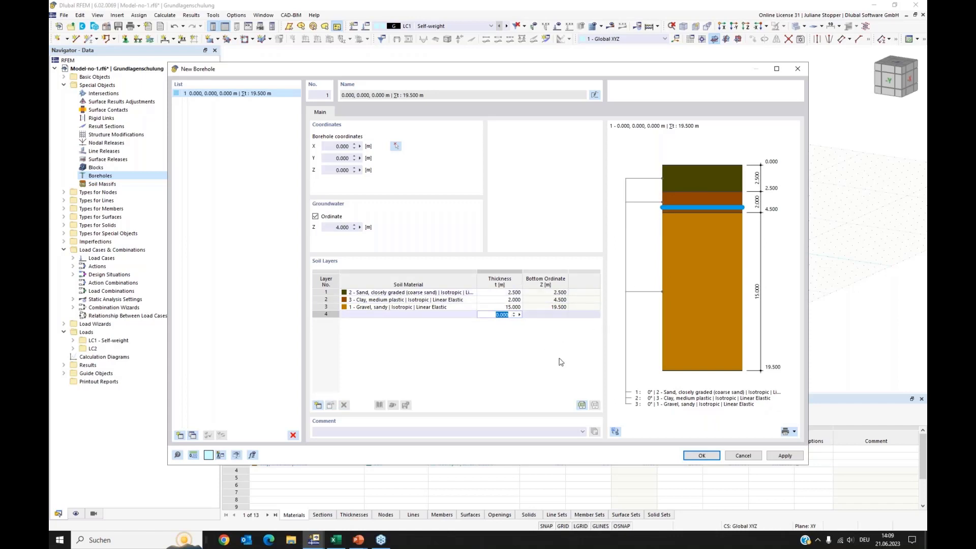
left_click(701, 456)
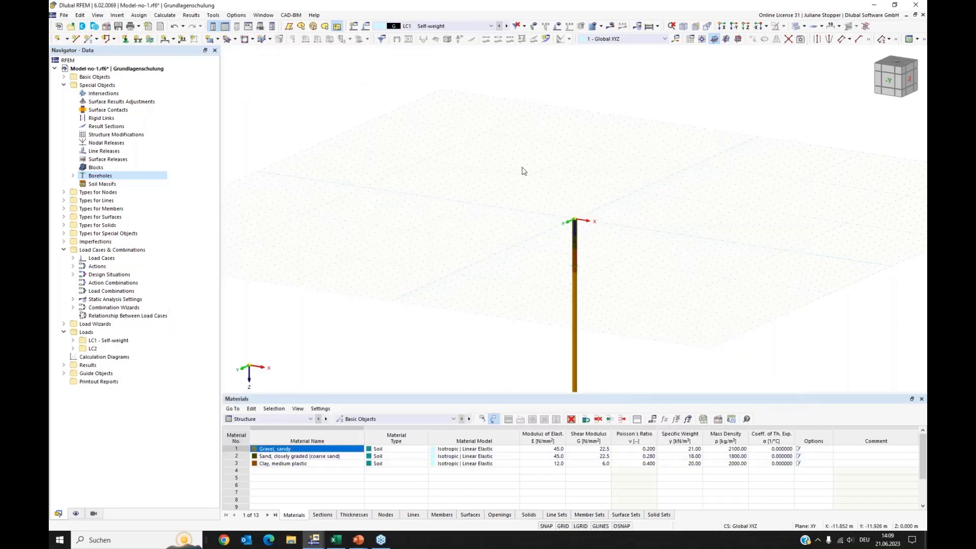
Turn off the visibility of the work plane grid
scroll(566, 199, "up", 2)
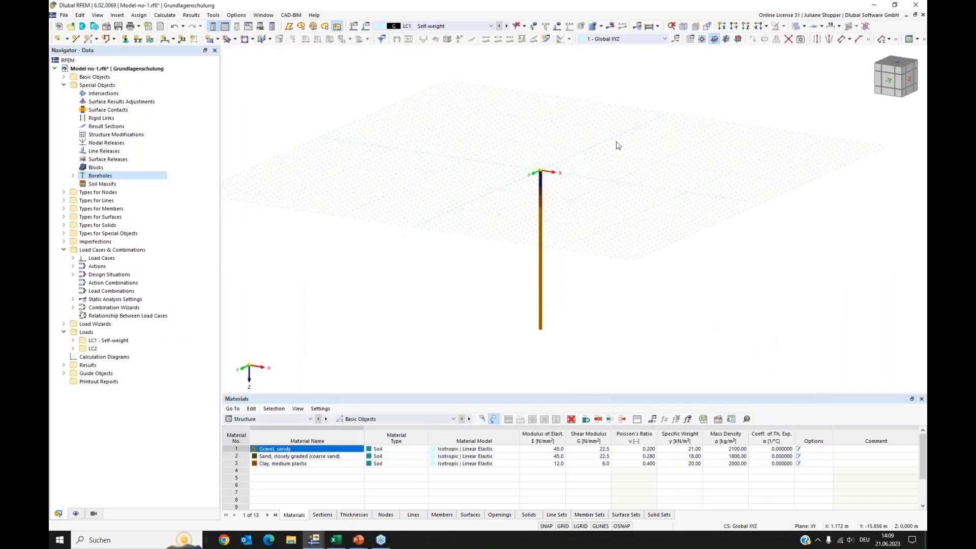
left_click(690, 40)
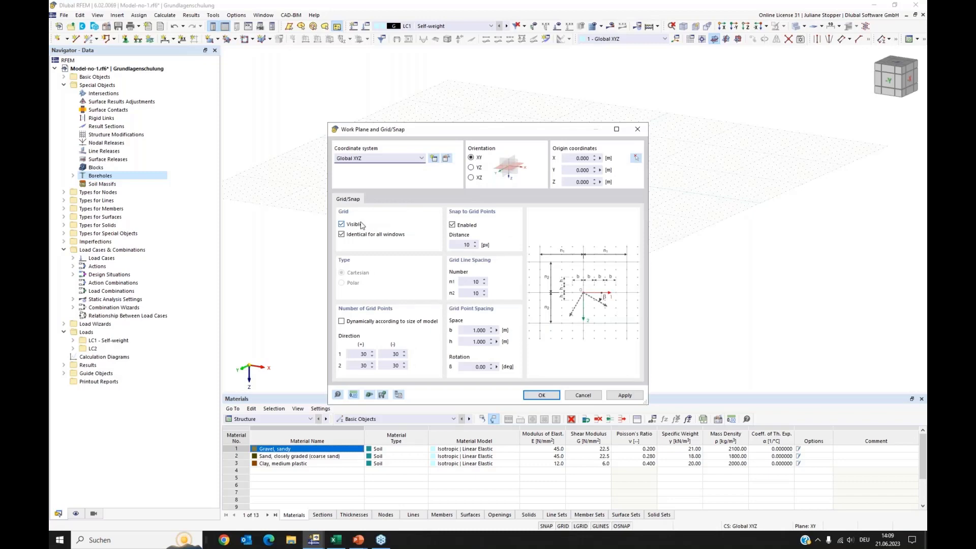
left_click(341, 225)
left_click(538, 396)
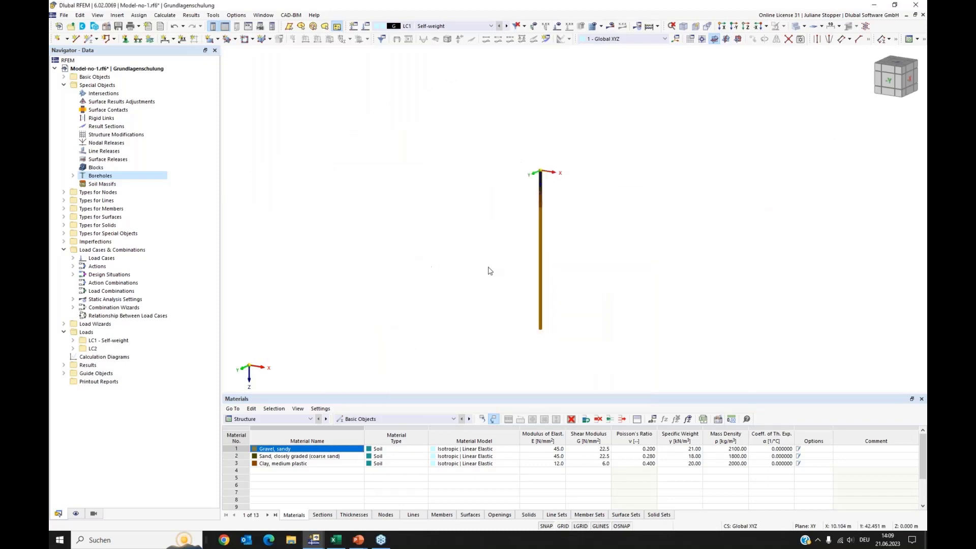
scroll(540, 179, "up", 2)
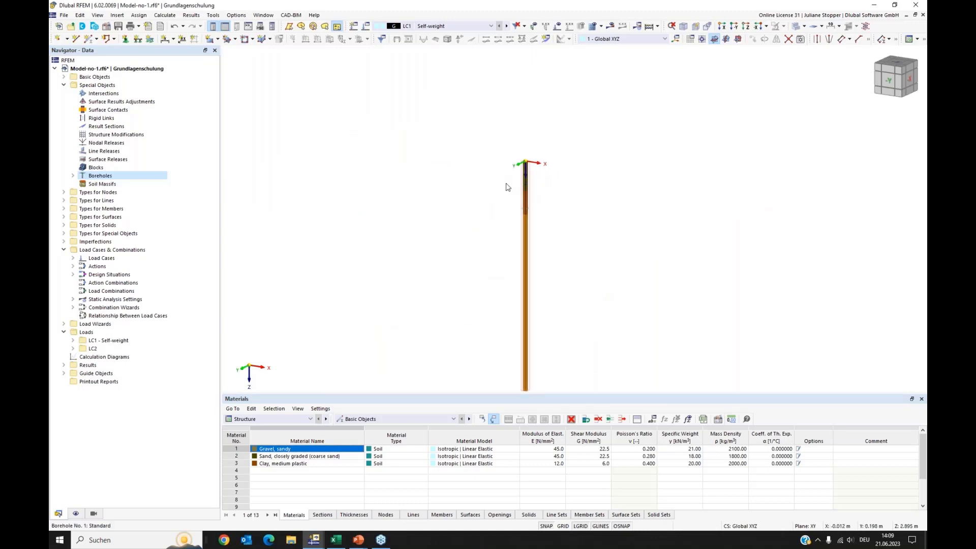
scroll(486, 190, "down", 1)
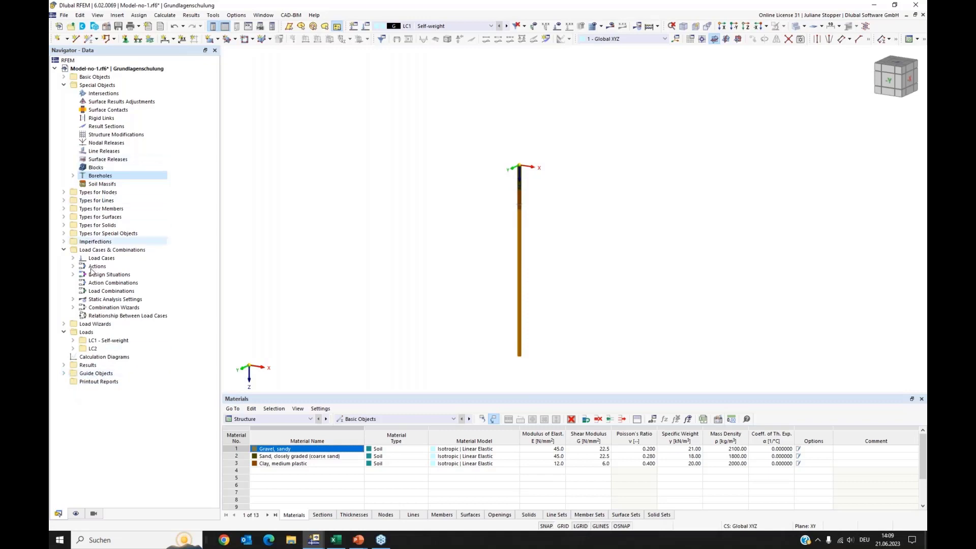
Create a background layer from the file Lageplan_Aufschlussbohrungen.dxf in the folder 01_Lageplan_Aufschluesse-dxf
left_click(63, 373)
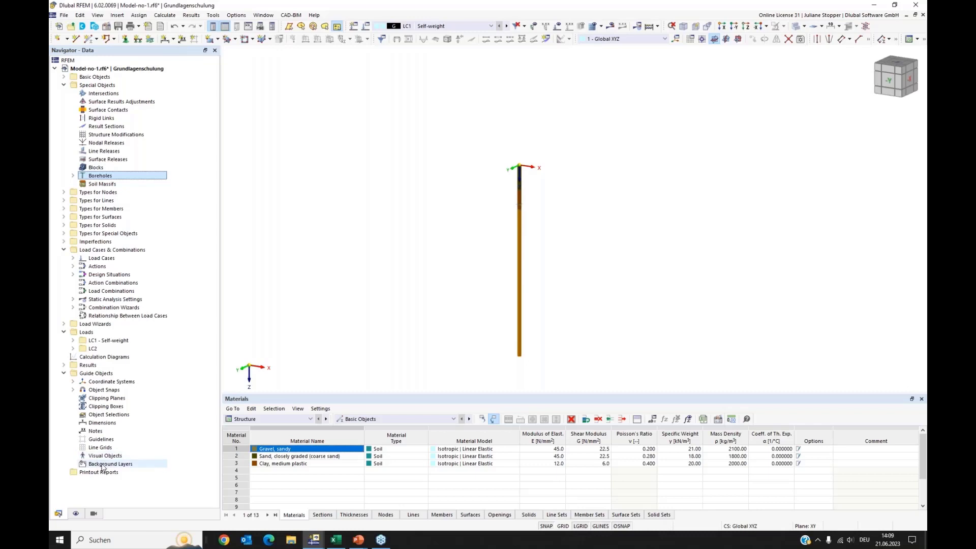
left_click(102, 465)
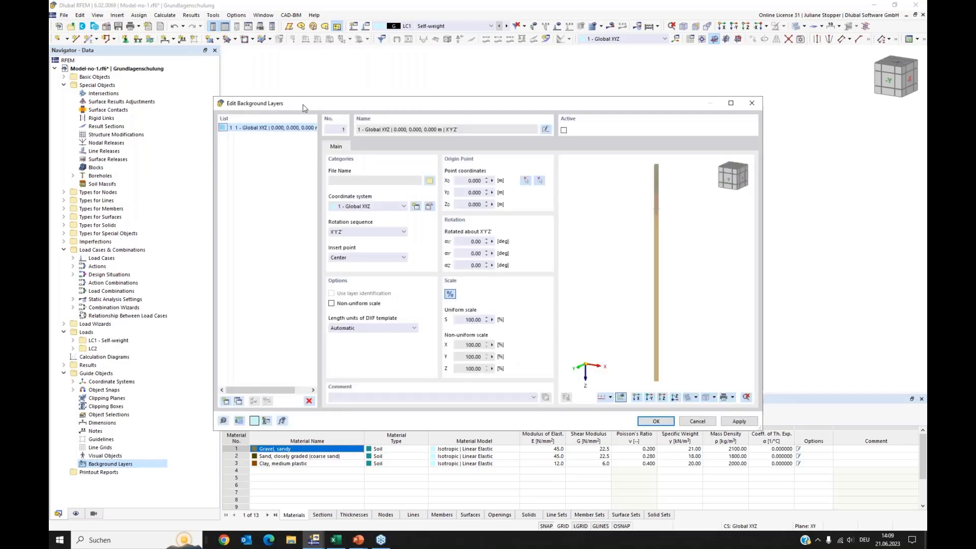
left_click(430, 182)
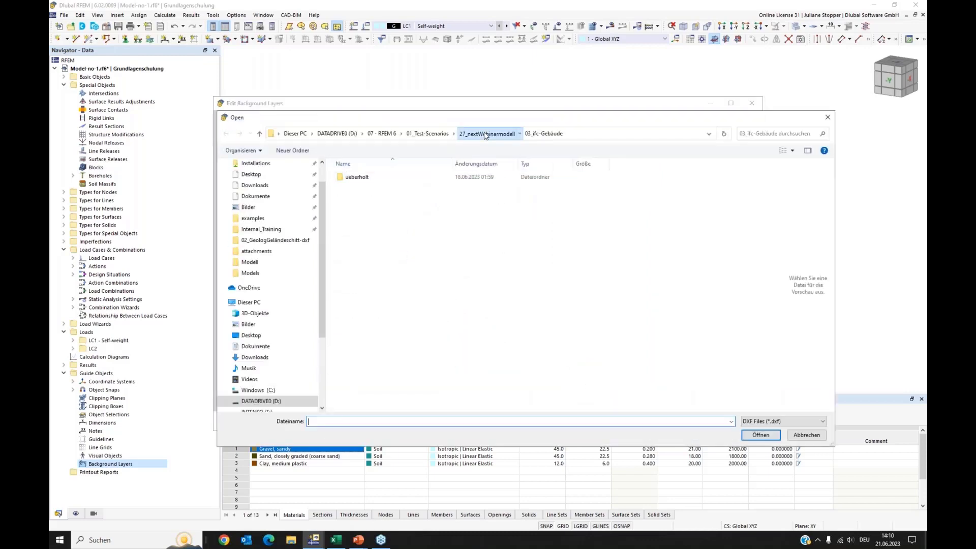
left_click(485, 135)
double_click(362, 176)
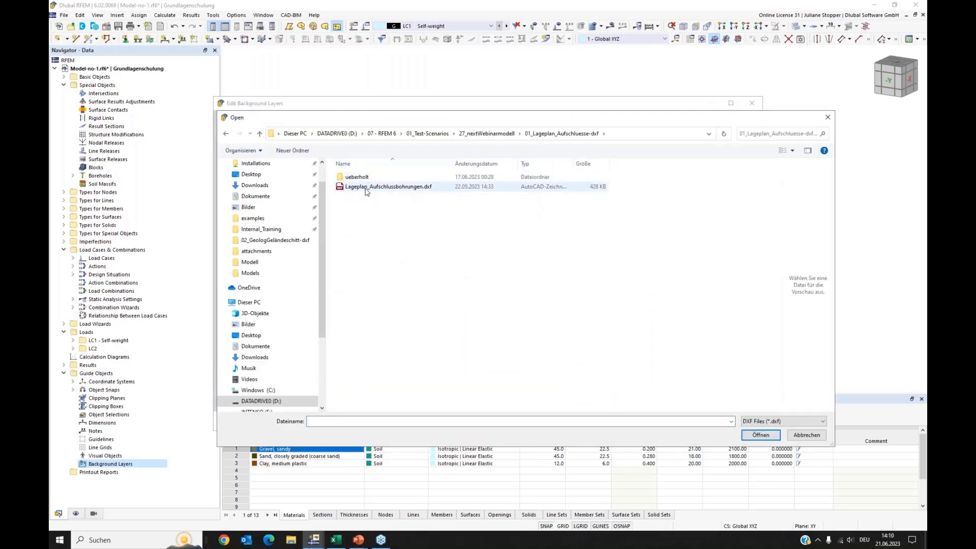
left_click(366, 188)
left_click(758, 436)
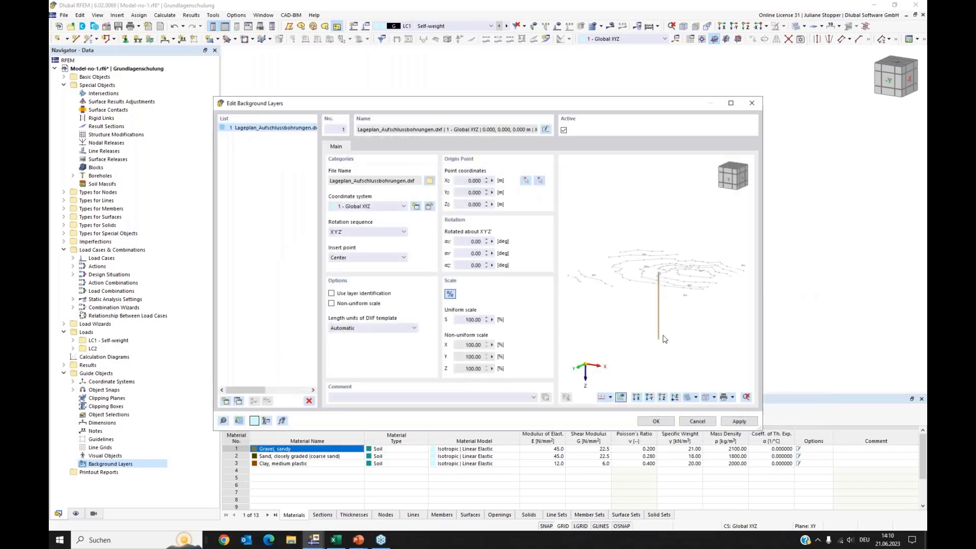
Look at the site plan preview from above and rotate the background layer 180° about Z
left_click(661, 397)
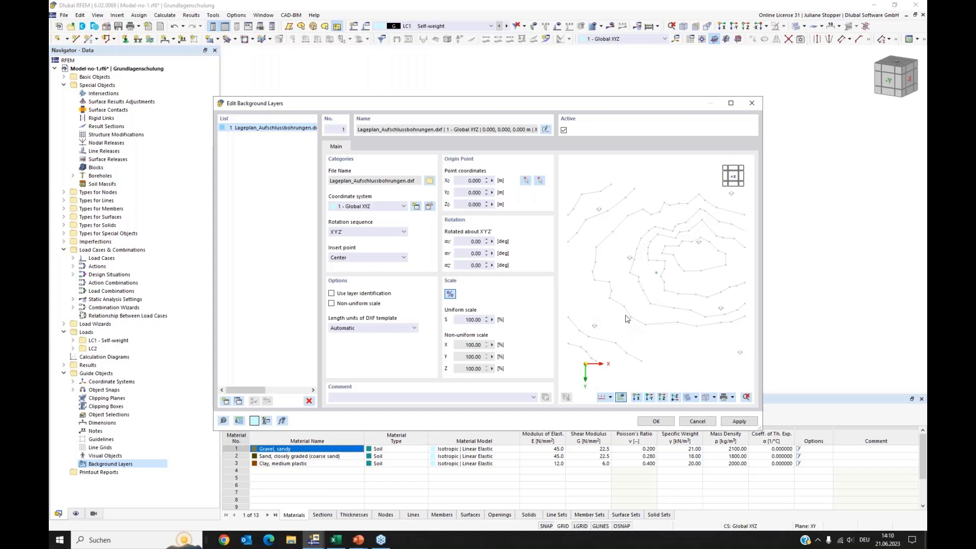
left_click(466, 265)
left_click(470, 253)
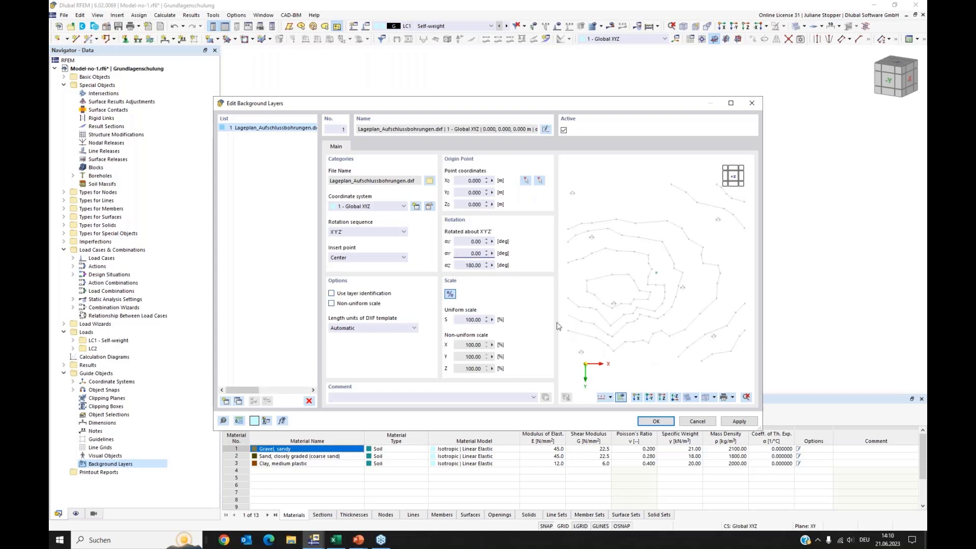
Enable layer identification for the background layer, deselect the DL_NODES layer, and save the background layer
left_click(331, 294)
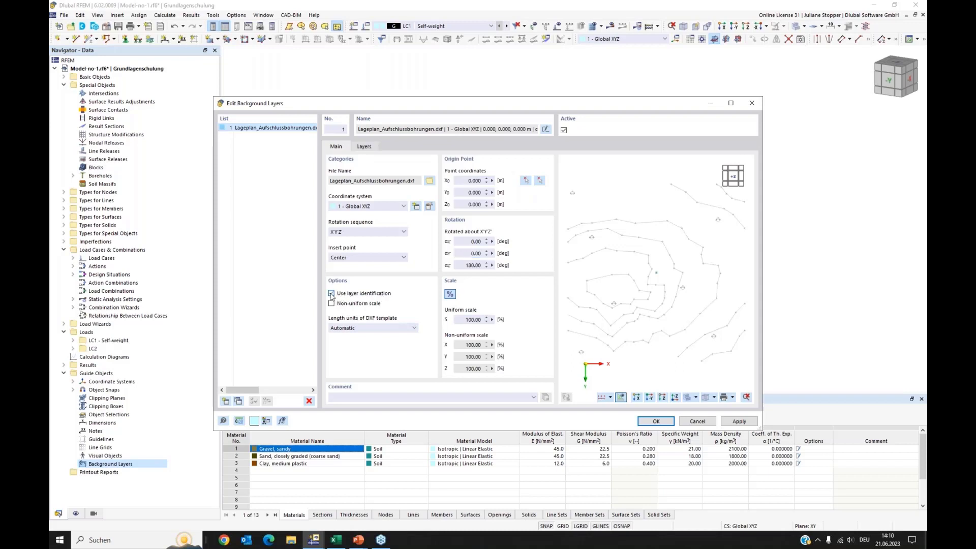
left_click(364, 147)
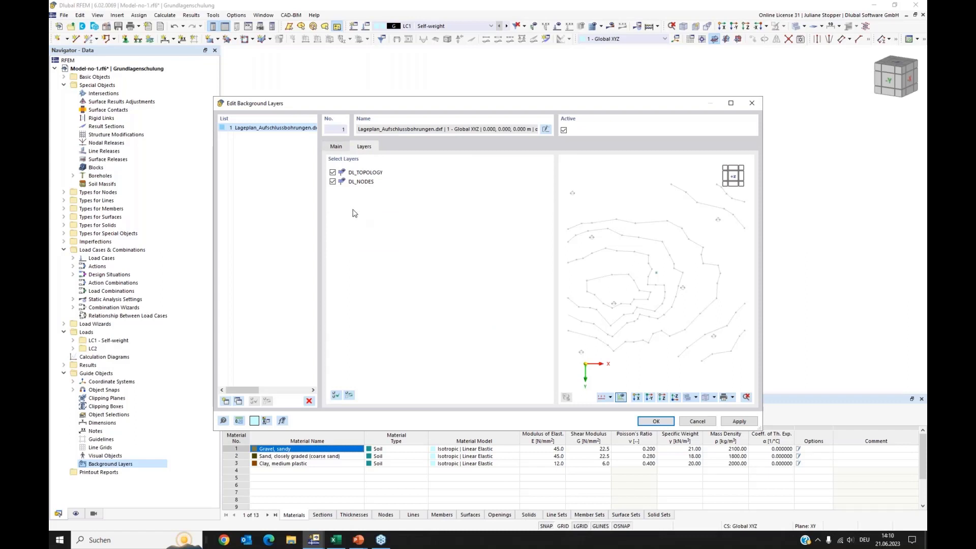
left_click(333, 182)
left_click(655, 421)
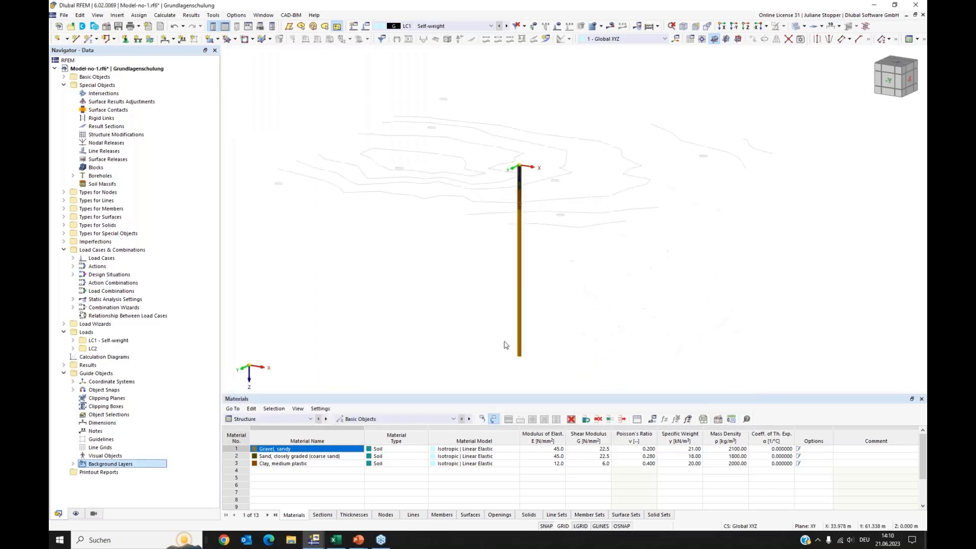
Restrict the Standard object snap to centers and focuses and background layers, switching off nodes, guidelines and line grids, and make it active
left_click(744, 40)
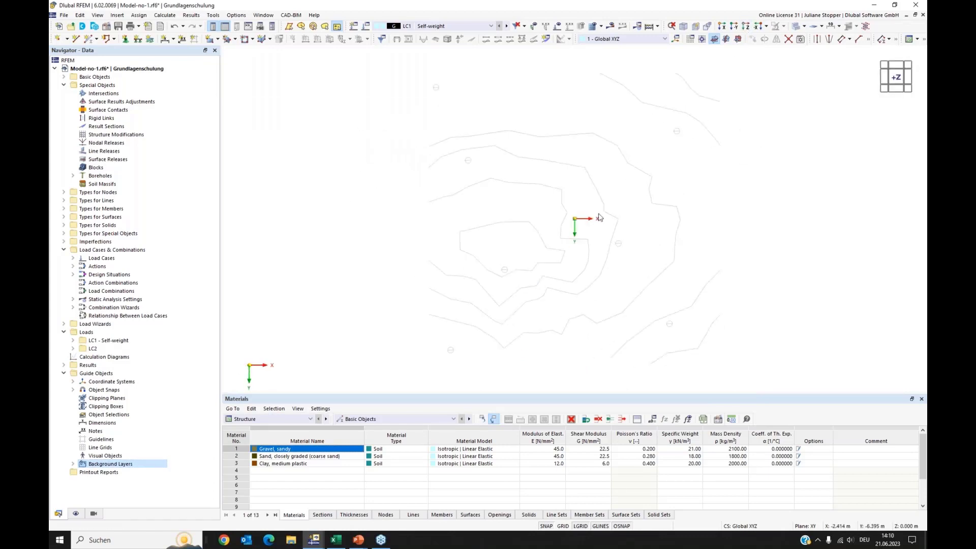
middle_click_drag(662, 292, 656, 246, "ctrl")
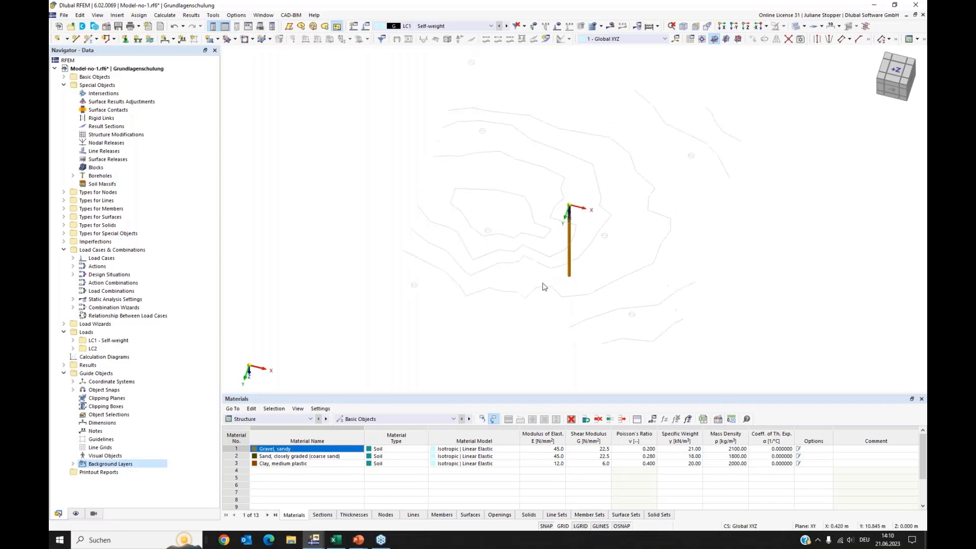
middle_click_drag(543, 283, 554, 255, "ctrl")
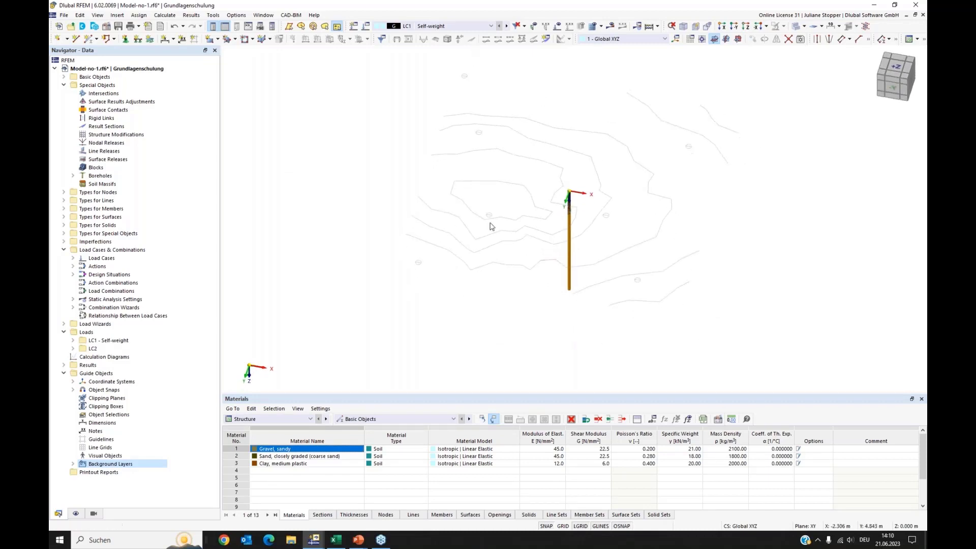
left_click(72, 389)
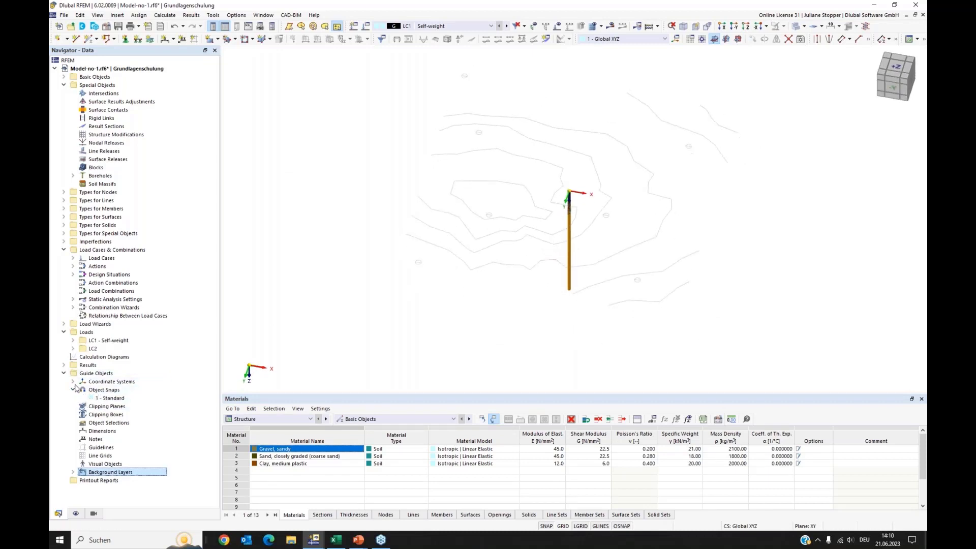
left_click(107, 398)
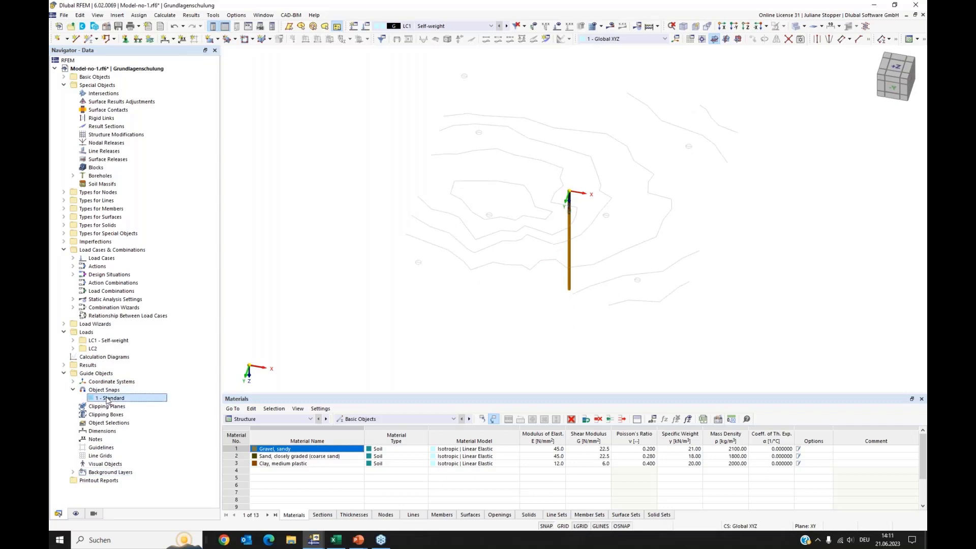
double_click(108, 398)
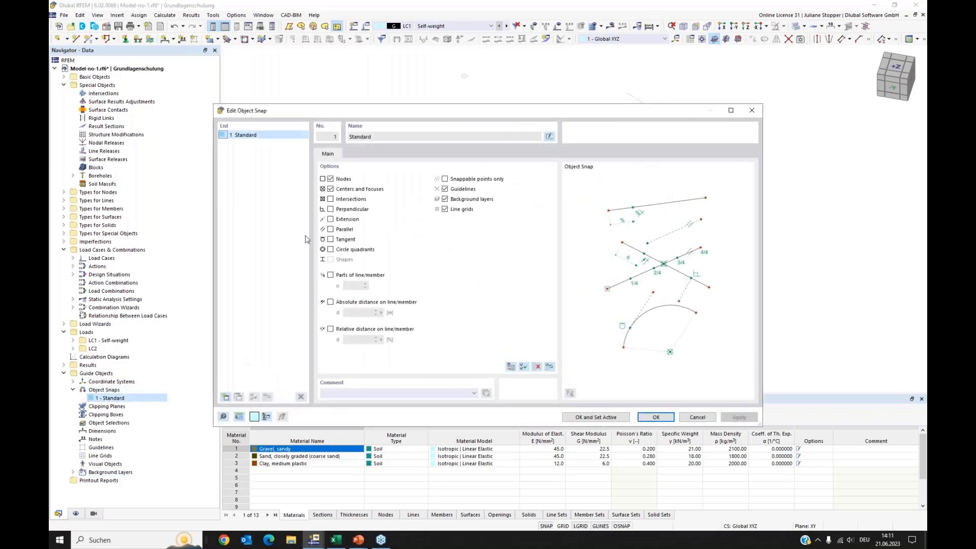
left_click(330, 179)
left_click(444, 210)
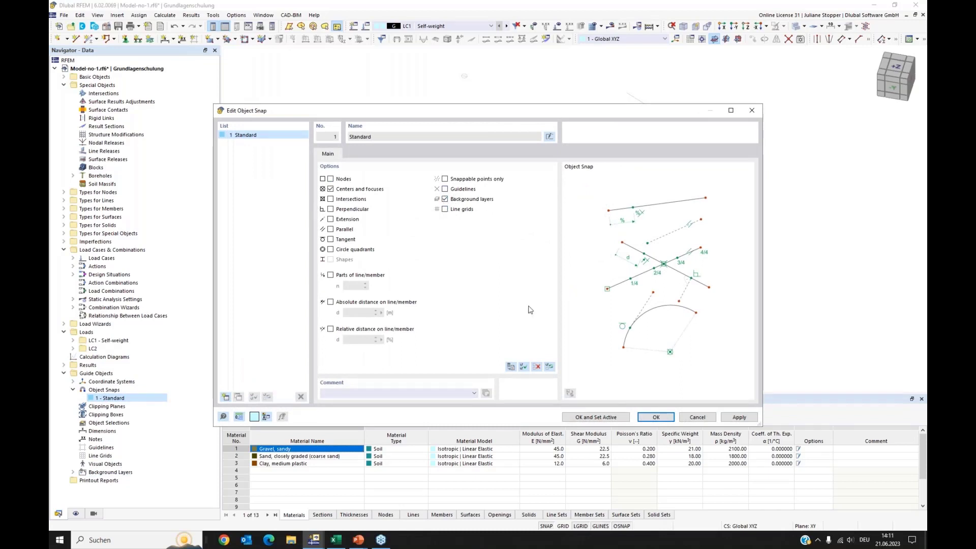
left_click(607, 419)
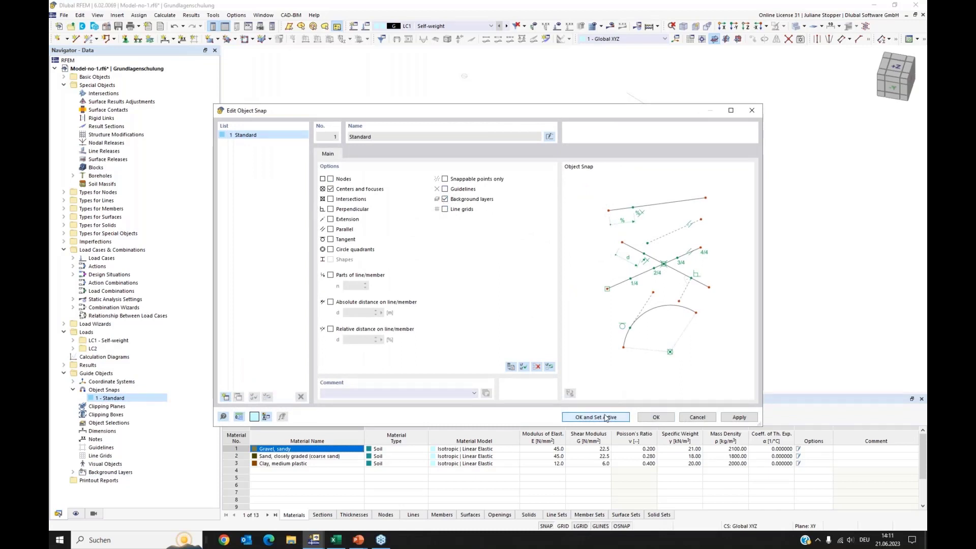
Place a new node near the coordinate origin at the head of the borehole
scroll(577, 185, "up", 2)
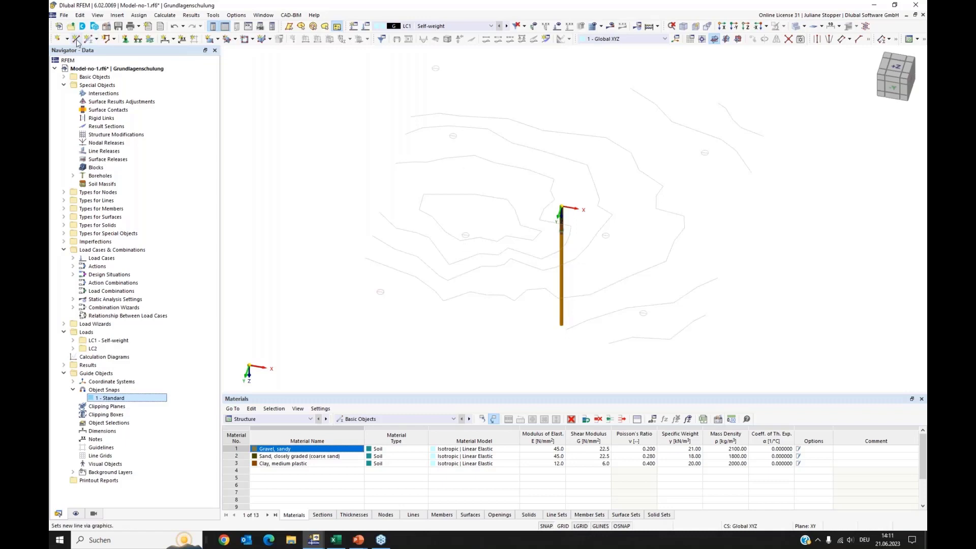
left_click(58, 39)
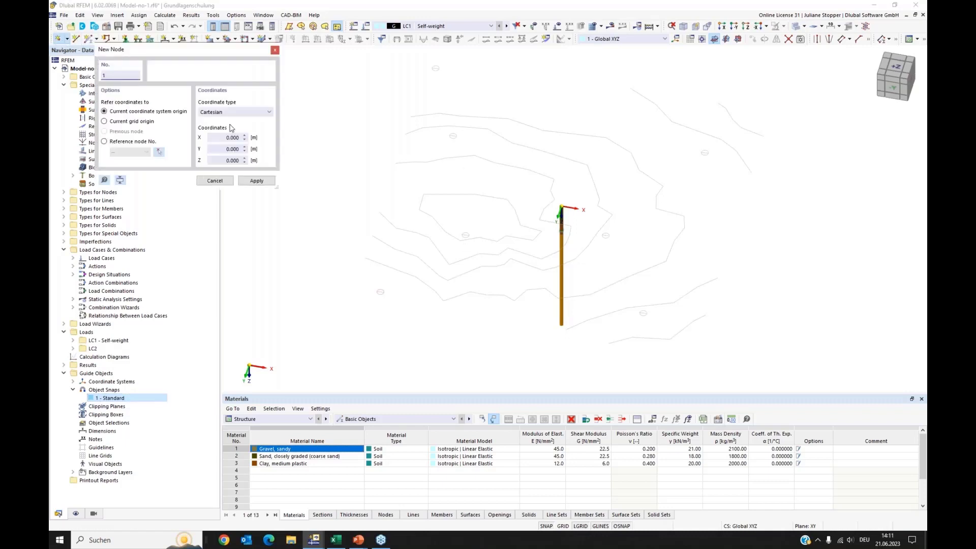
scroll(585, 211, "up", 1)
scroll(561, 201, "up", 1)
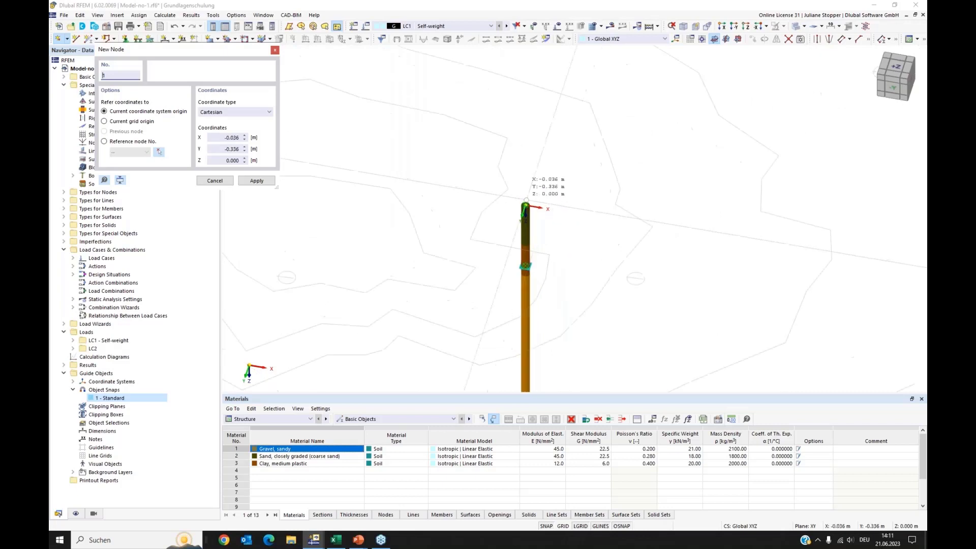
left_click(520, 197)
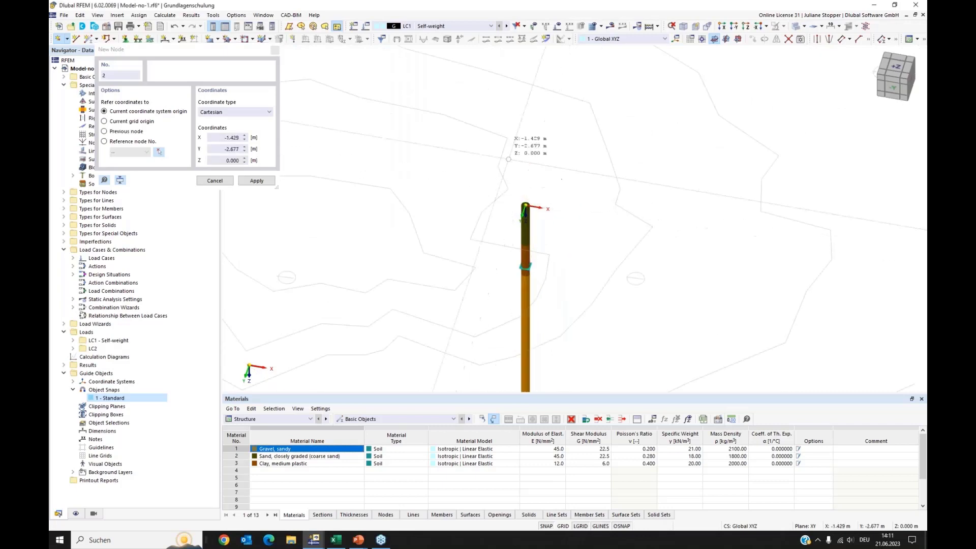
Leave node creation and copy the borehole at the origin onto each of the seven borehole circles on the site plan
key("Escape")
scroll(545, 192, "down", 1)
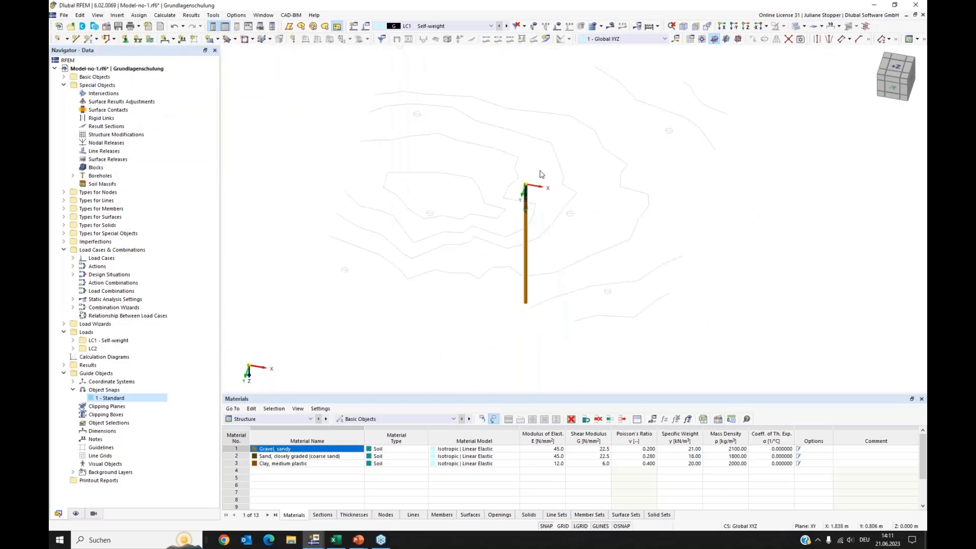
scroll(536, 175, "down", 3)
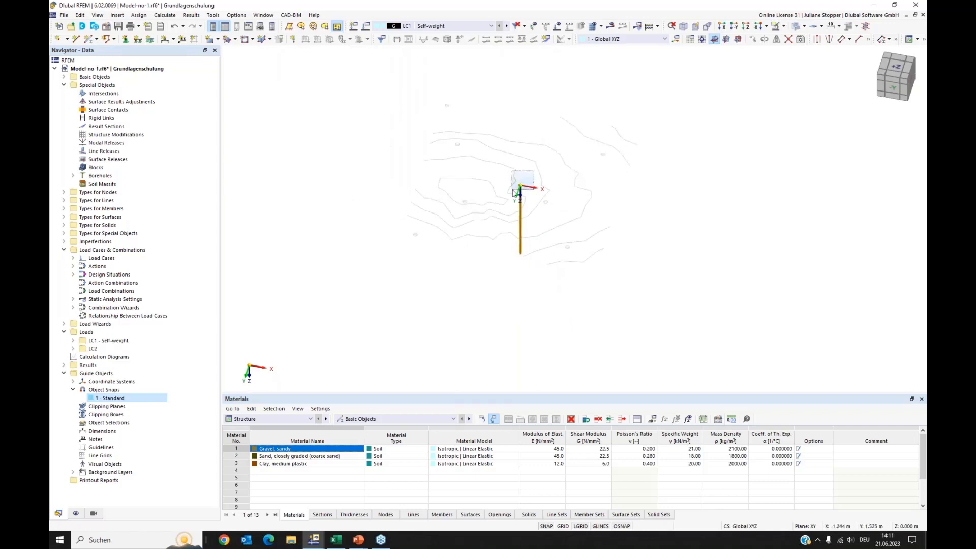
scroll(522, 191, "up", 3)
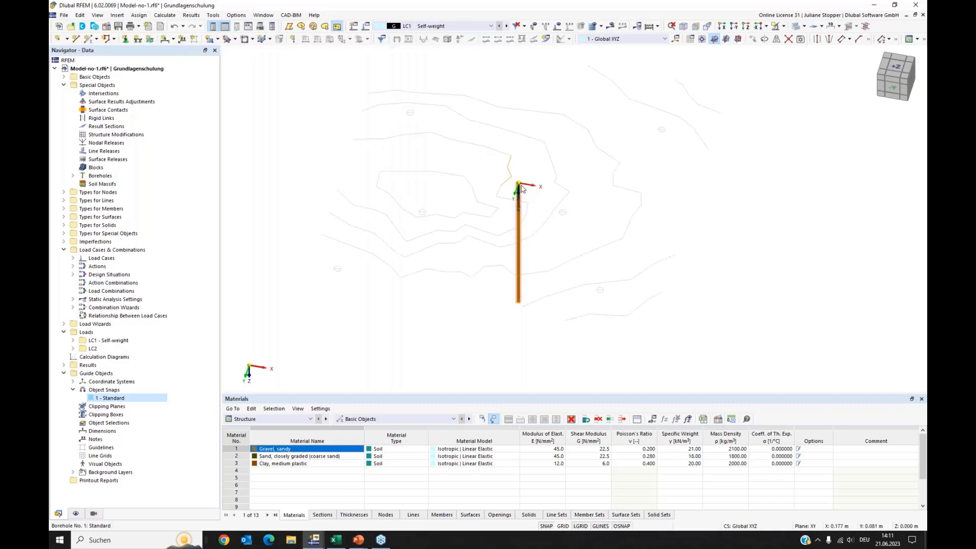
scroll(522, 190, "down", 1)
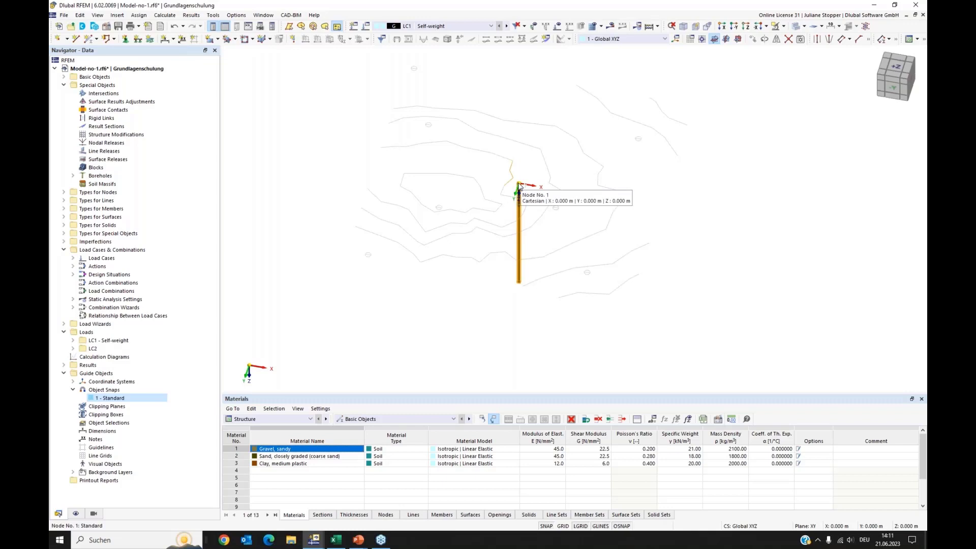
left_click_drag(519, 187, 369, 259, "ctrl")
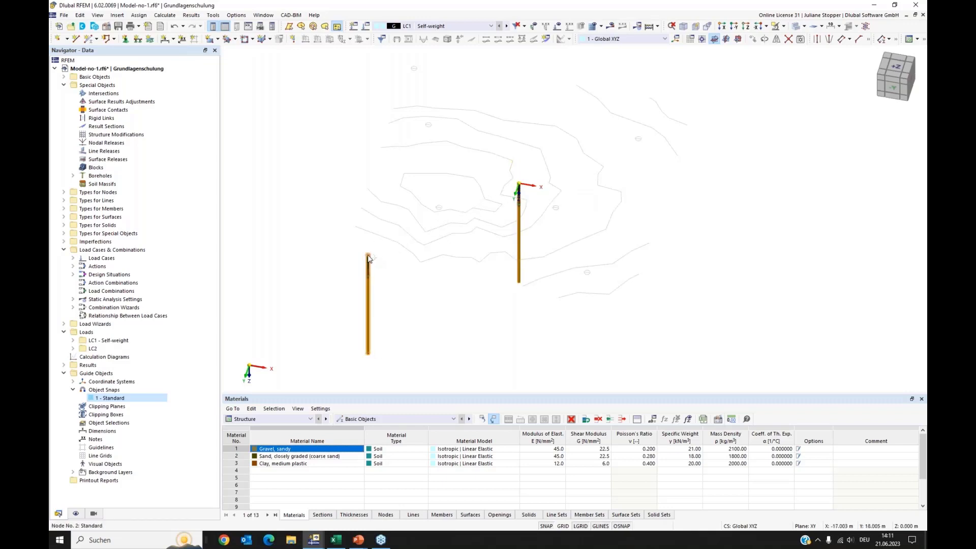
left_click_drag(368, 257, 439, 211, "ctrl")
middle_click_drag(468, 167, 463, 202)
mouse_move(434, 245)
left_mouse_down("ctrl")
mouse_move(413, 110)
mouse_move(445, 129)
mouse_move(419, 104)
mouse_move(586, 157)
mouse_move(636, 184)
mouse_move(545, 245)
mouse_move(593, 316)
left_mouse_up("ctrl")
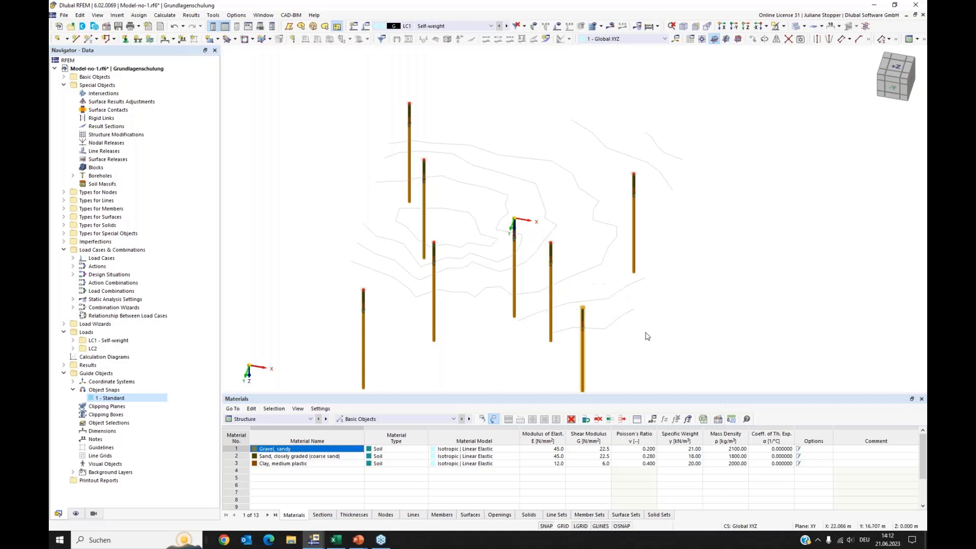
scroll(636, 315, "down", 3)
mouse_move(660, 337)
middle_mouse_down("ctrl")
mouse_move(638, 333)
mouse_move(651, 327)
middle_mouse_up("ctrl")
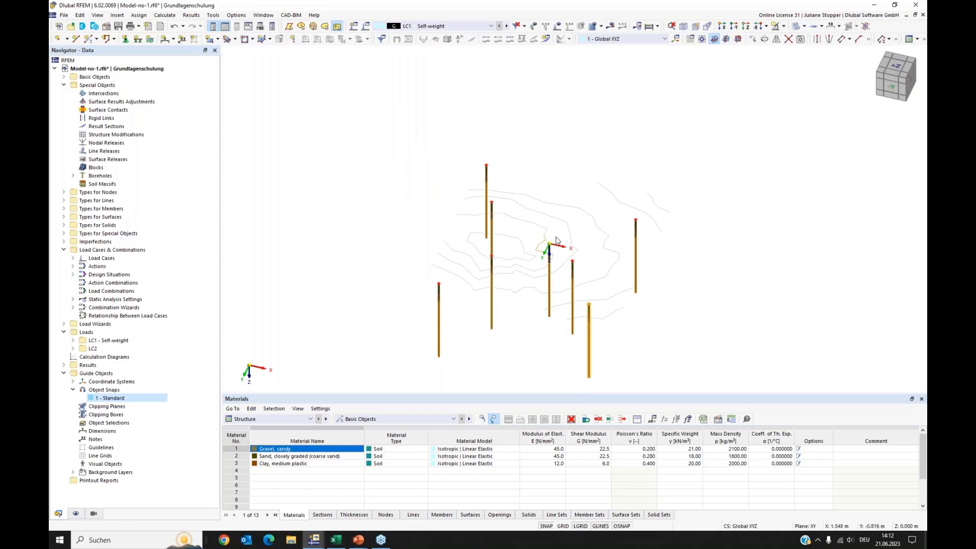
left_click_drag(558, 235, 541, 254, "ctrl")
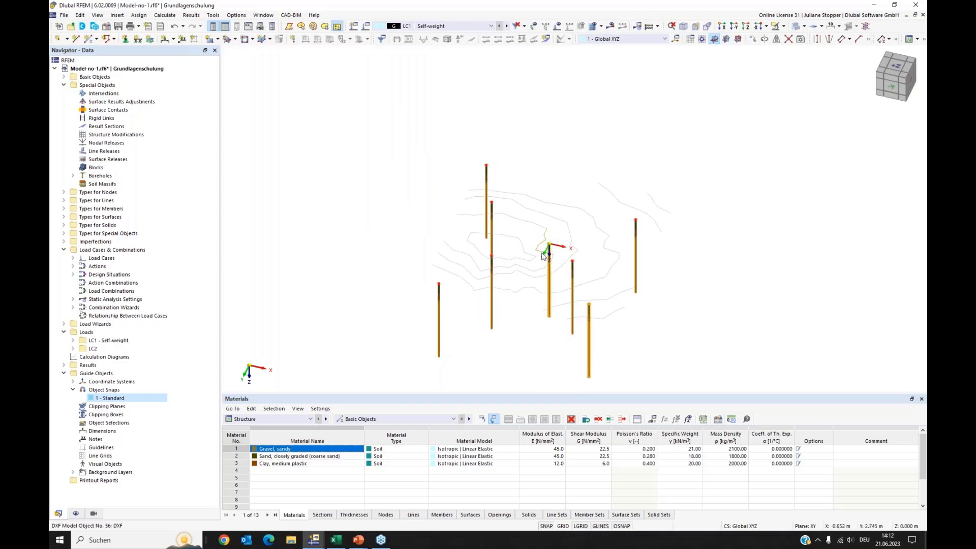
key("Delete")
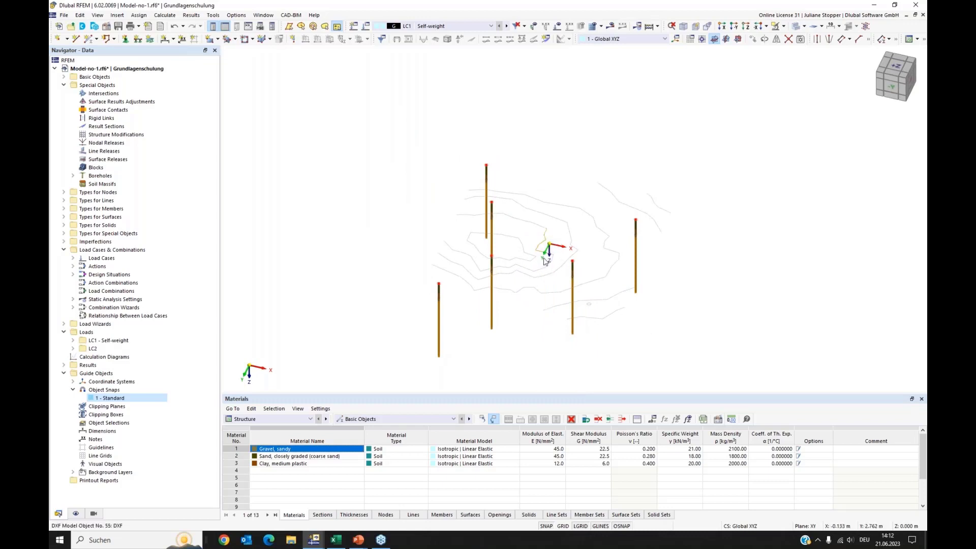
left_click(174, 26)
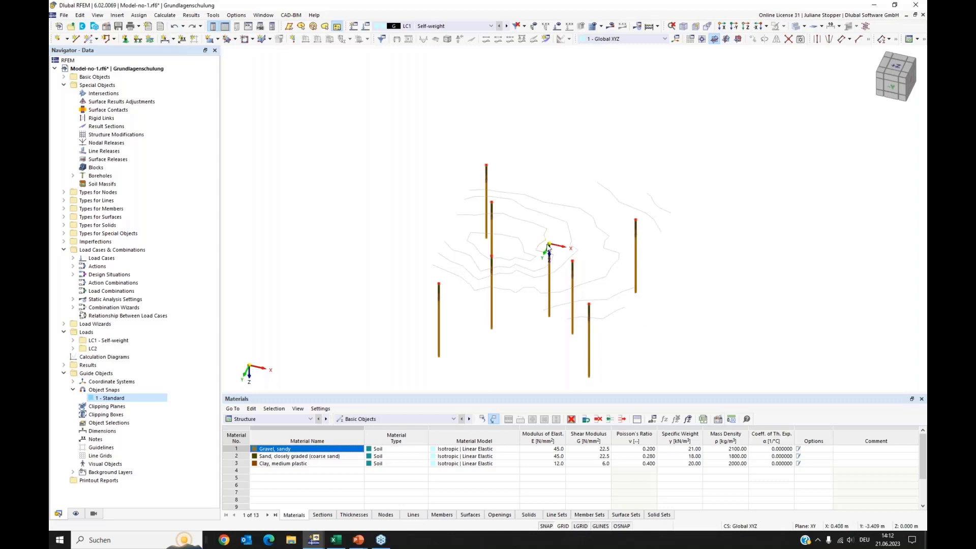
Delete only the original borehole at the coordinate origin, keeping the copies on the site plan
left_click_drag(556, 232, 543, 253)
key("Delete")
middle_click_drag(681, 346, 568, 342, "ctrl")
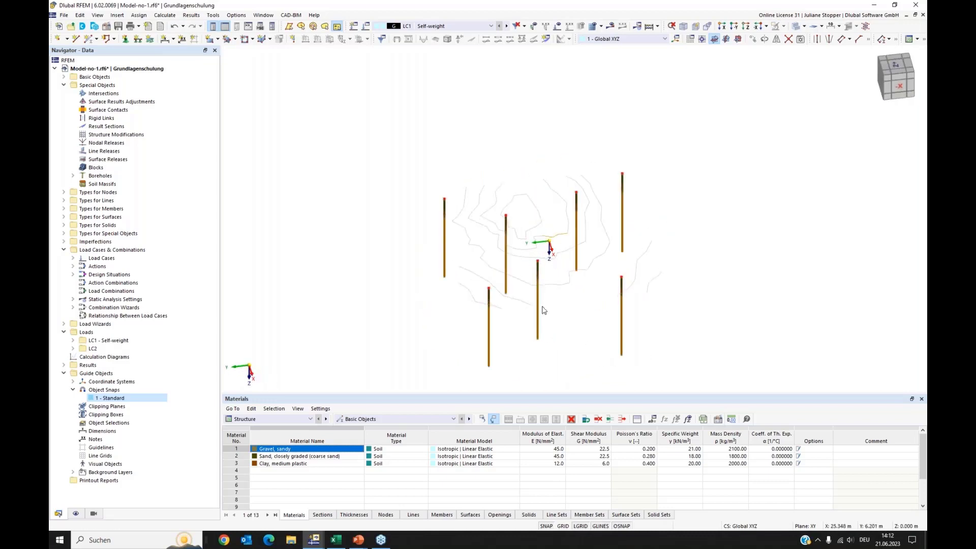
Examine the borehole heads against the contour lines from the side, highlighting them together and clearing the selection
middle_click_drag(549, 248, 530, 245, "ctrl")
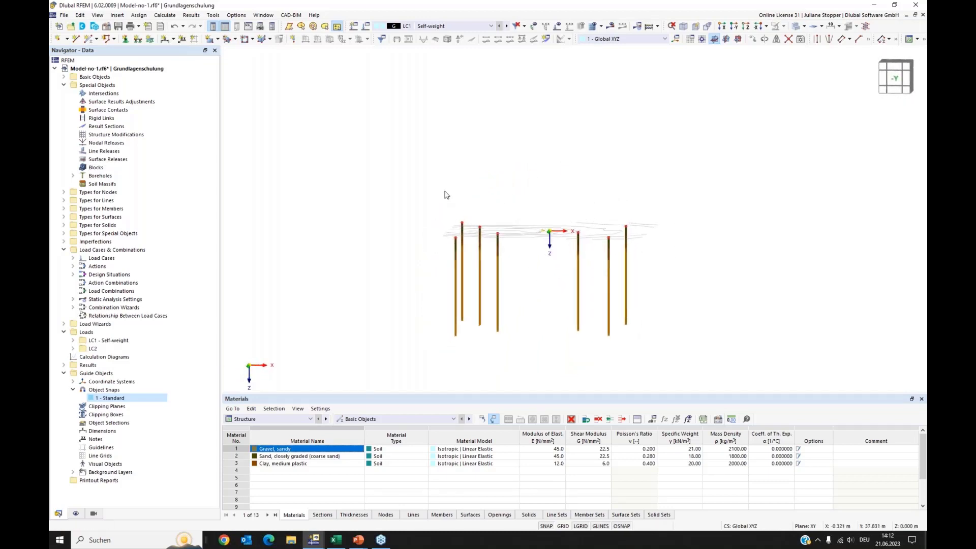
left_click_drag(429, 204, 641, 249)
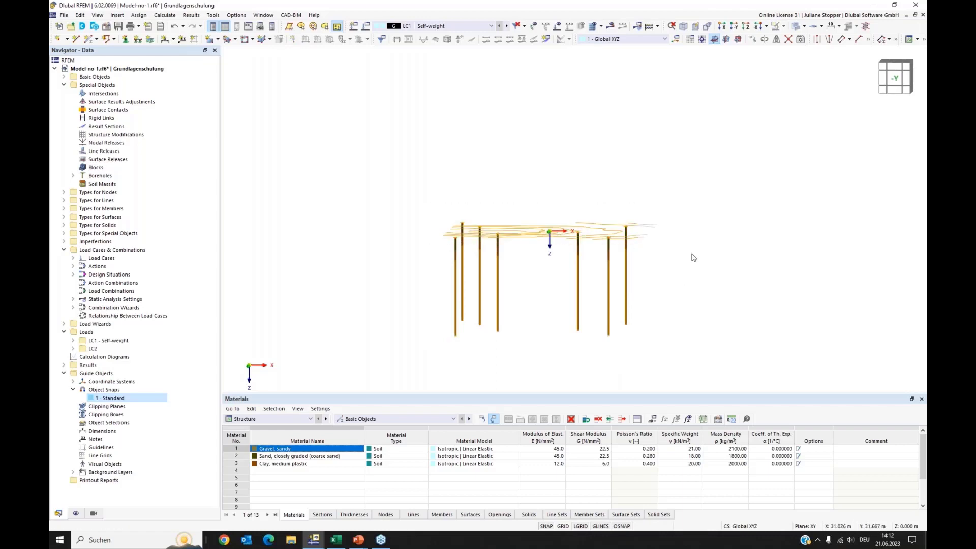
middle_click_drag(692, 255, 675, 288, "ctrl")
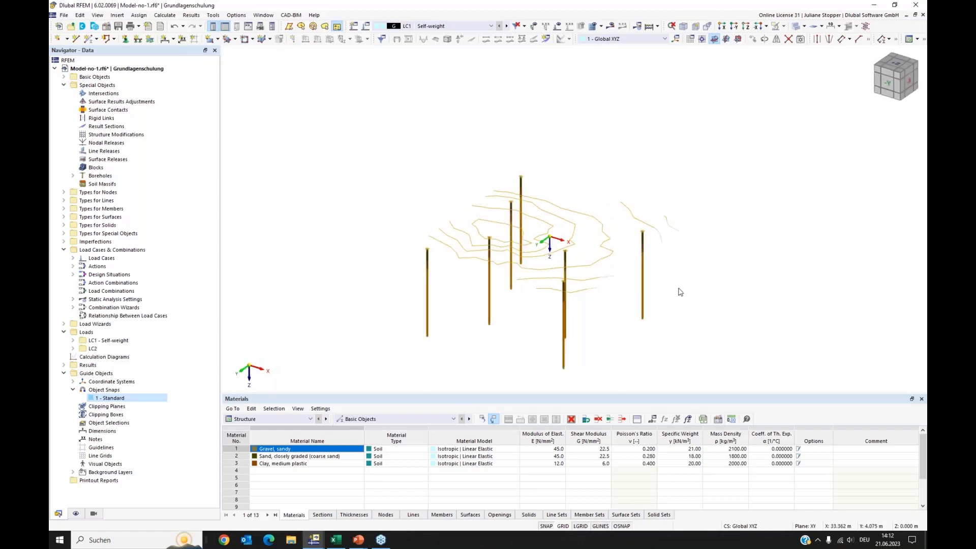
left_click(680, 291)
middle_click_drag(417, 342, 411, 323, "ctrl")
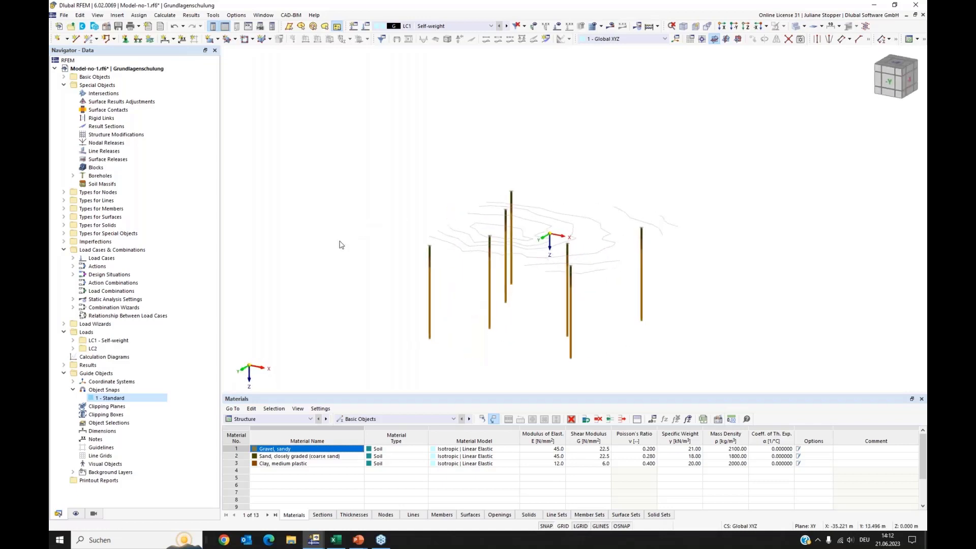
Start a new soil massif generated from boreholes and assign boreholes 2-8 to it
left_click(93, 186)
right_click(97, 186)
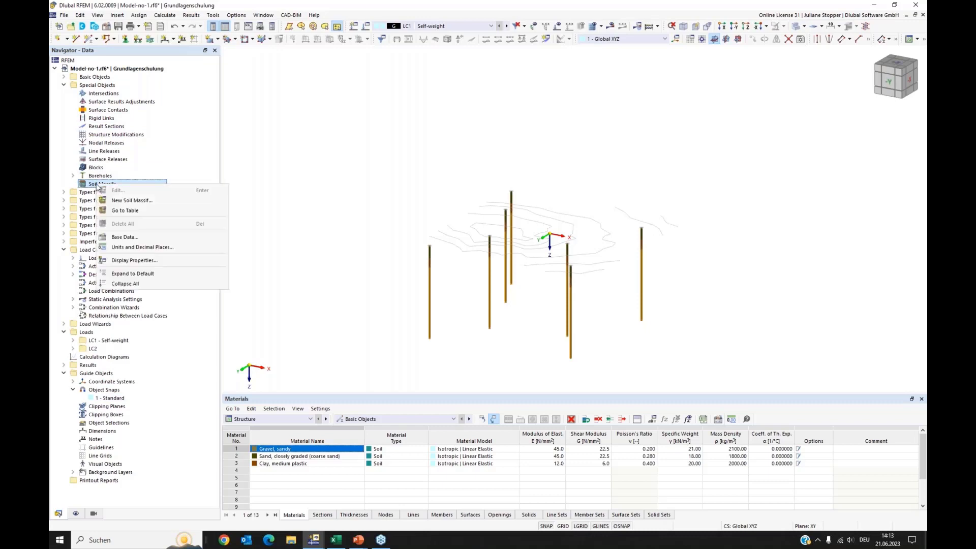
left_click(132, 200)
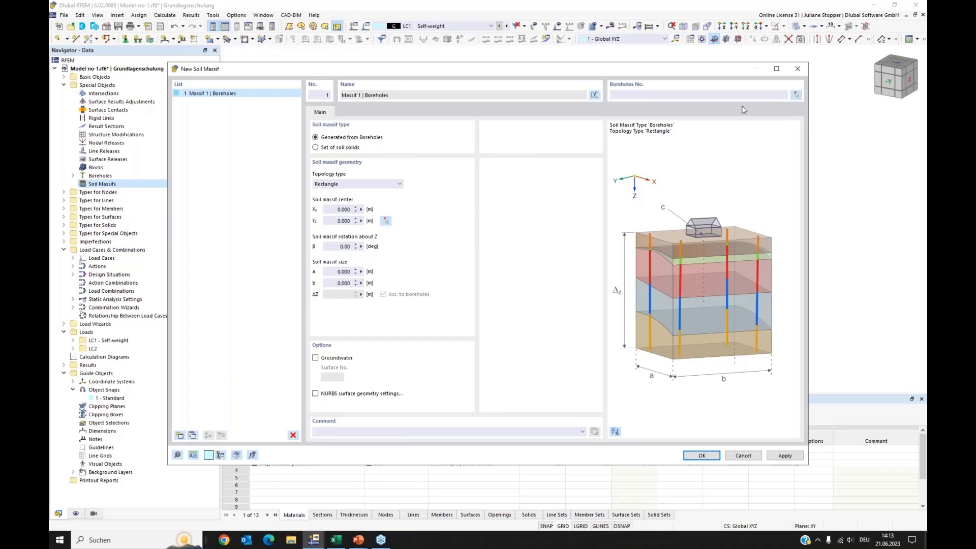
left_click(636, 95)
left_click(796, 97)
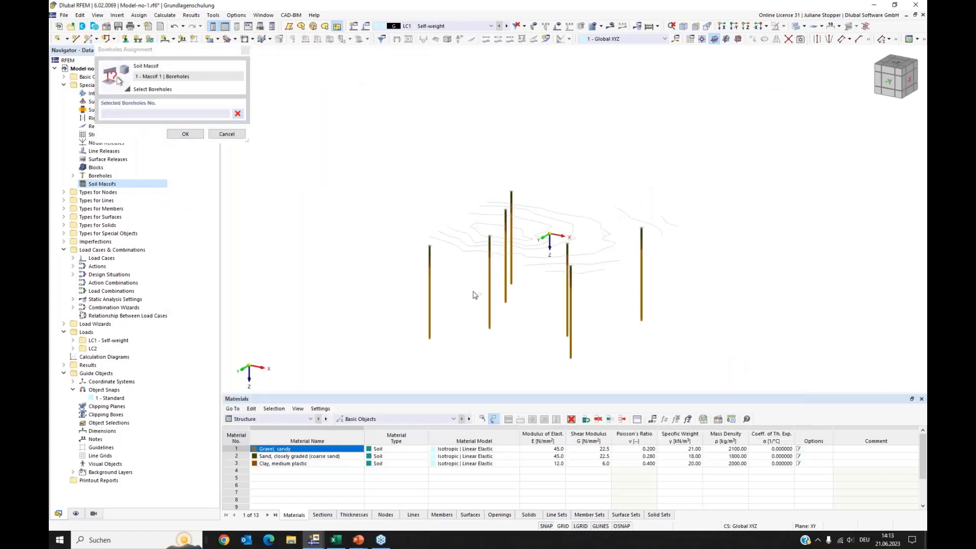
left_click_drag(717, 137, 401, 379)
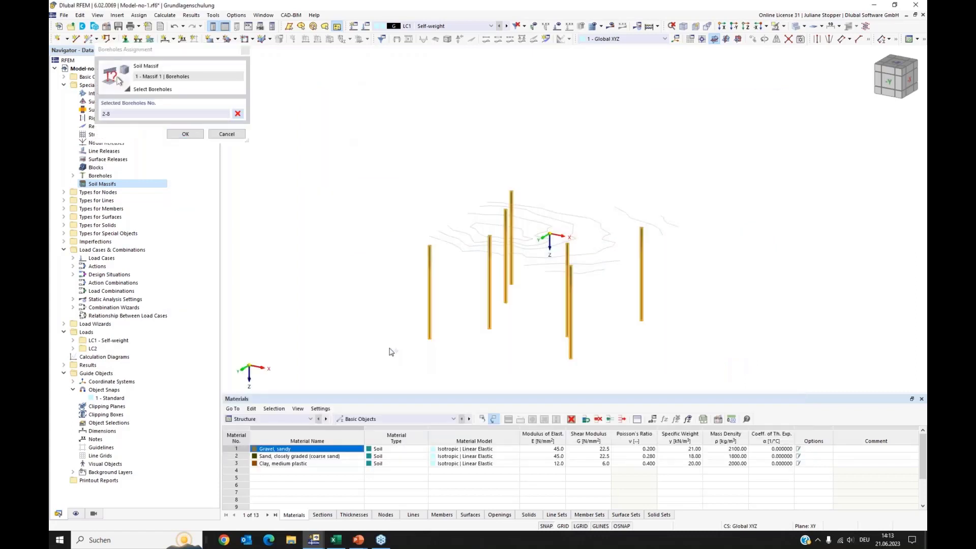
left_click(185, 134)
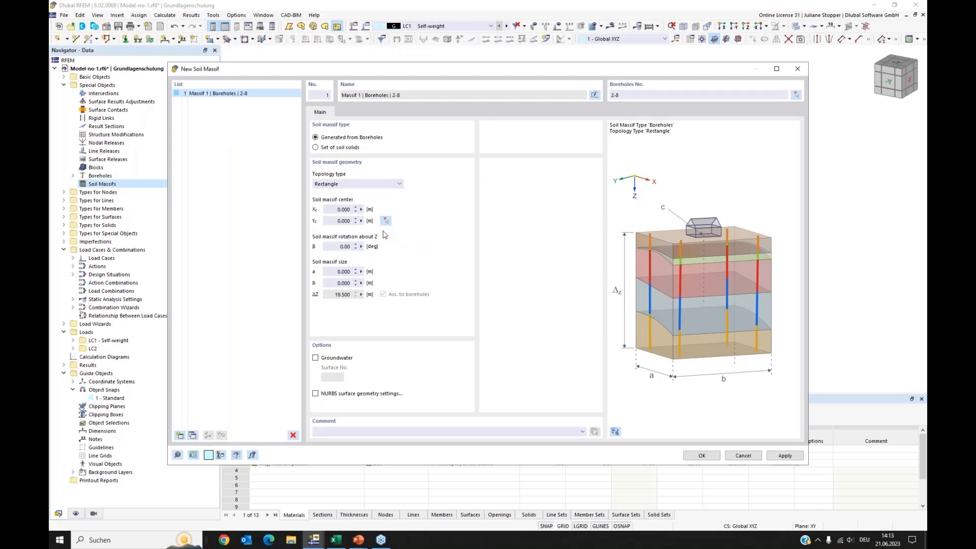
Set the rectangular soil massif's side lengths a and b, enable groundwater, and create the massif
left_click(339, 210)
left_click(345, 221)
left_click_drag(332, 273, 364, 276)
key("Tab")
left_click(349, 272)
left_click(316, 358)
left_click(695, 456)
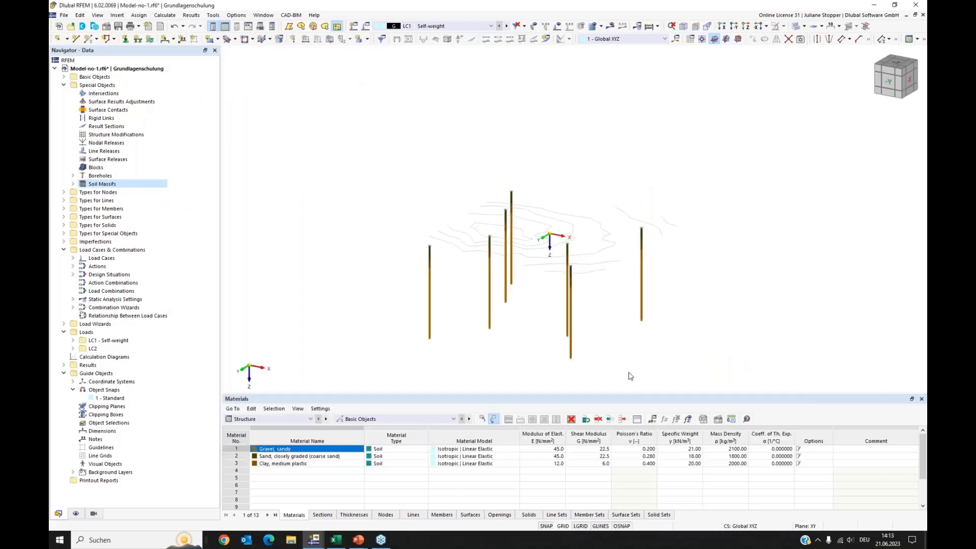
Show the generated soil massif in an opaque solid display instead of the transparent one
middle_click_drag(704, 365, 676, 341)
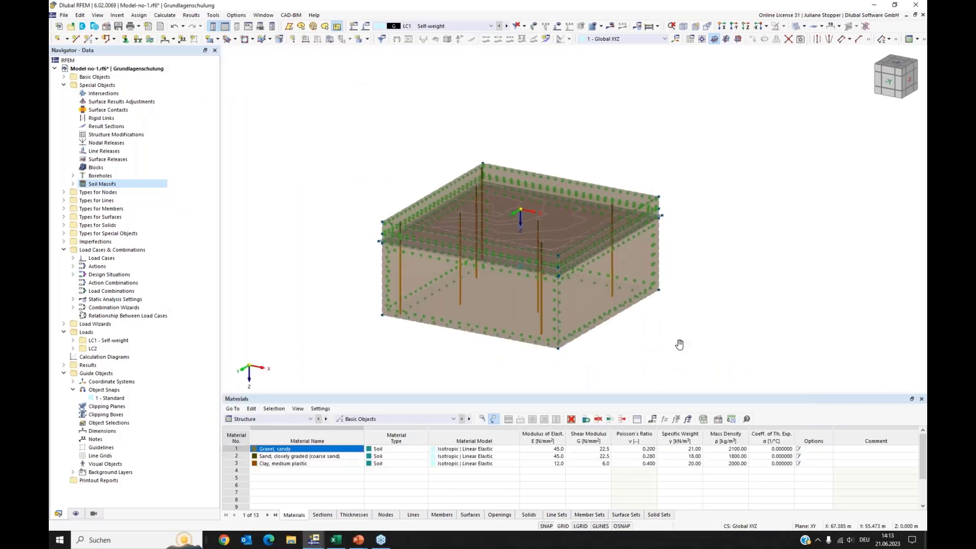
middle_click_drag(603, 364, 606, 359, "ctrl")
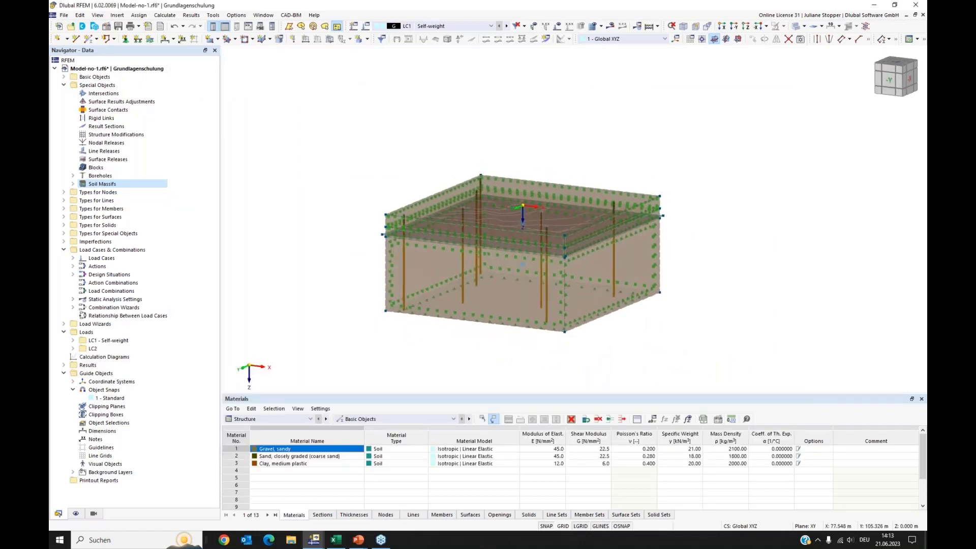
left_click(804, 26)
left_click(820, 49)
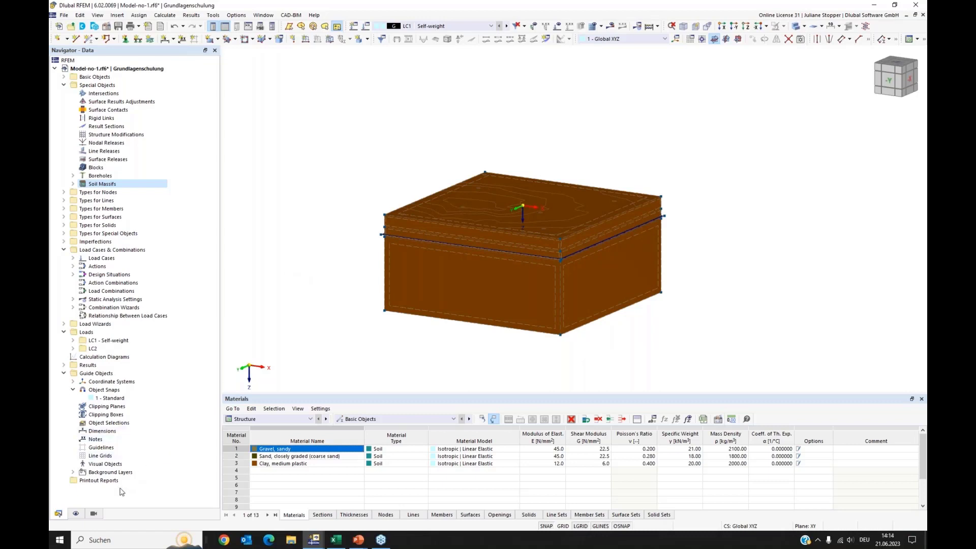
Color the rendered objects by Object Property so the soil layers are distinguished by material
left_click(76, 513)
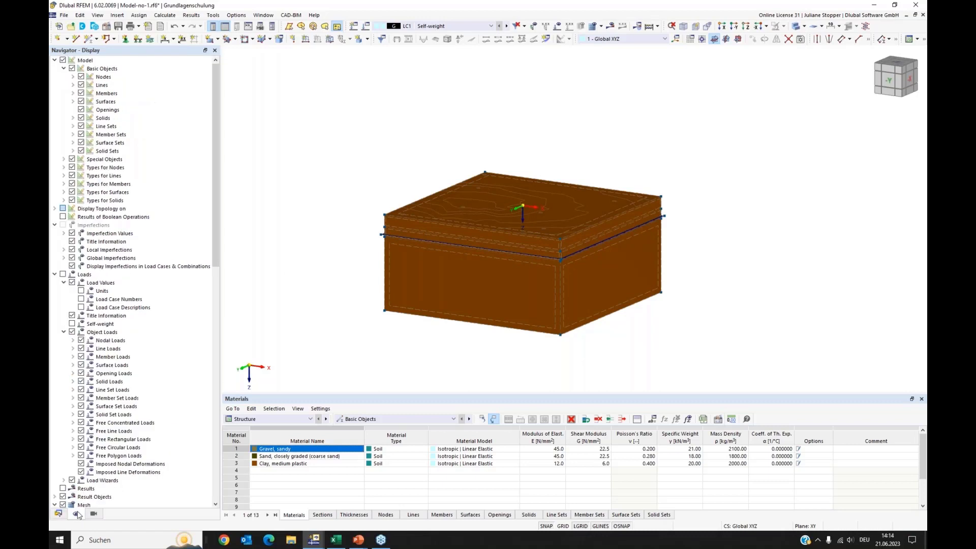
scroll(113, 383, "down", 10)
scroll(113, 383, "down", 5)
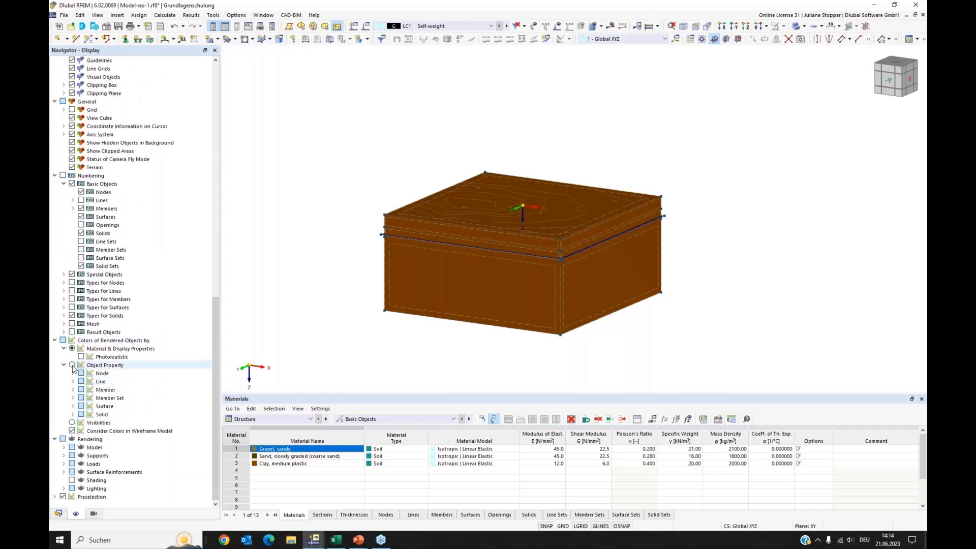
left_click(72, 366)
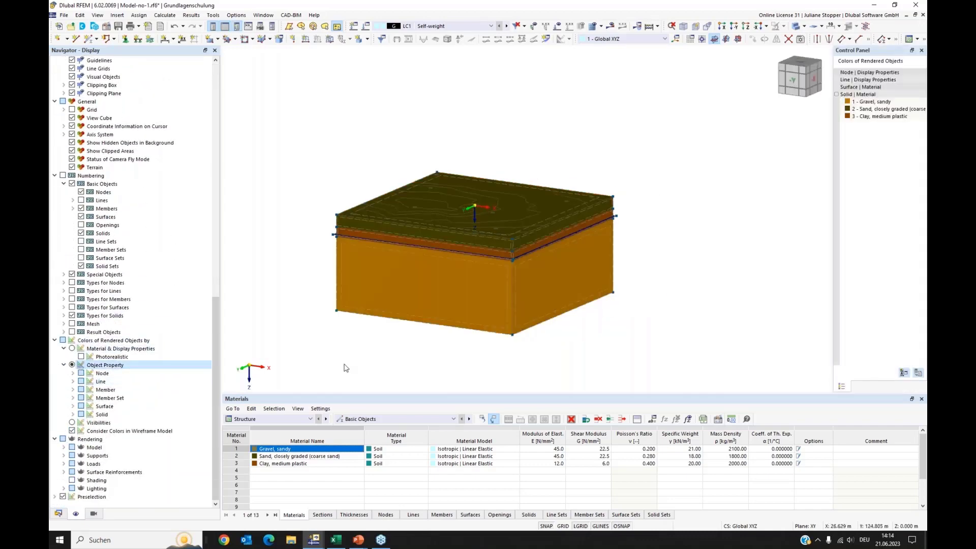
Examine the generated soil solids by highlighting the coarse sand, clay and gravel layers one after another in the model data
left_click(58, 515)
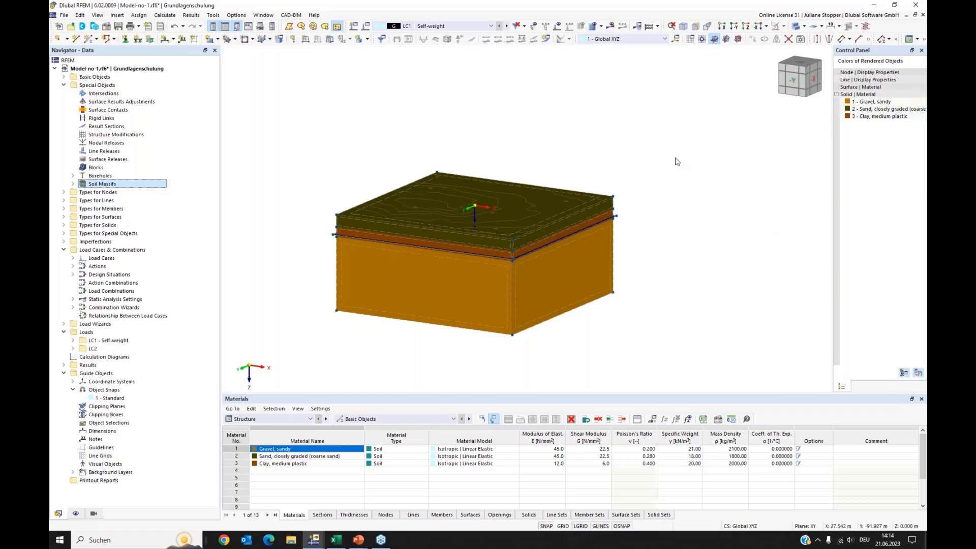
middle_click_drag(304, 139, 327, 139)
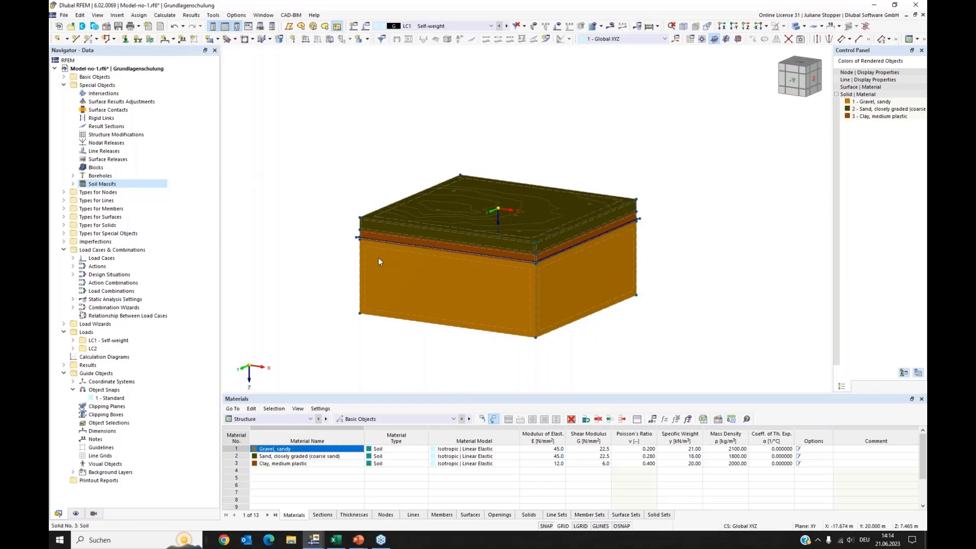
scroll(482, 253, "up", 3)
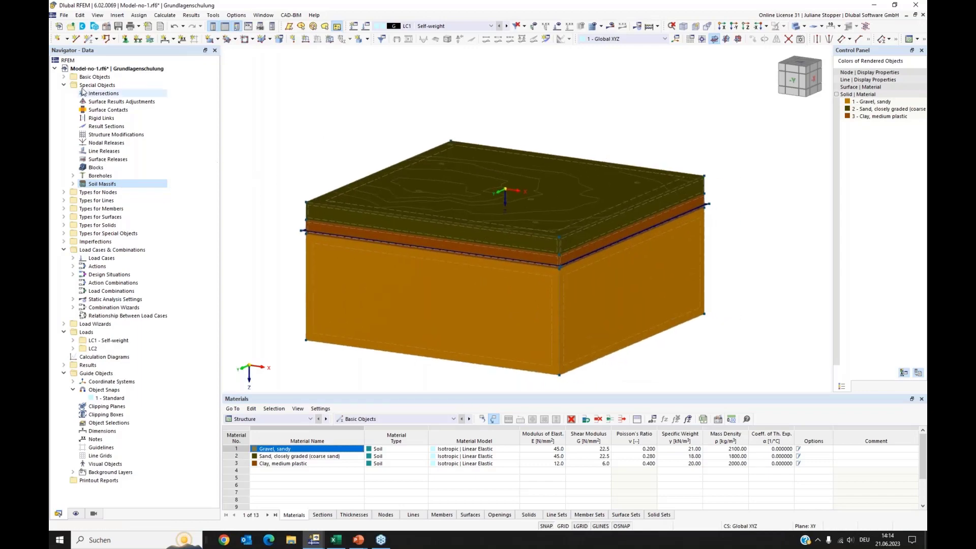
left_click(64, 77)
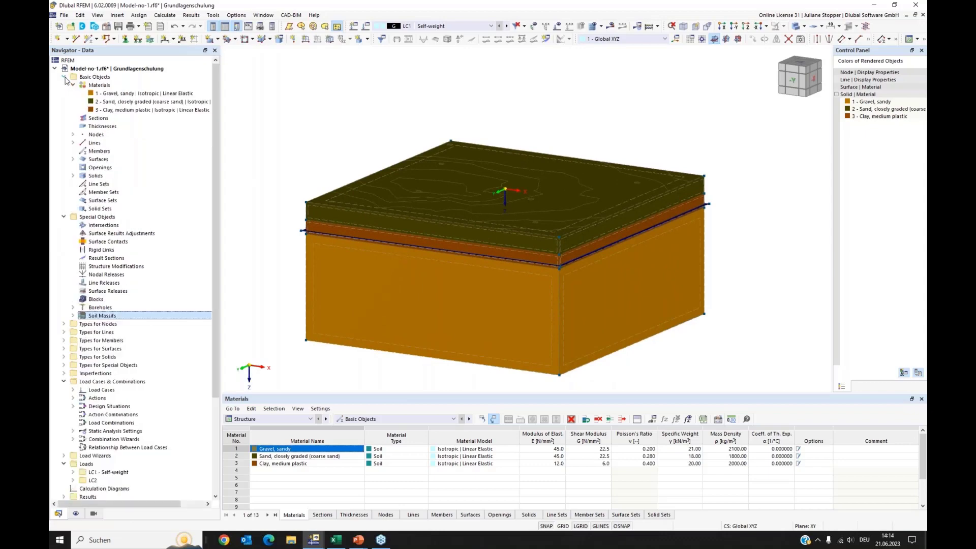
left_click(74, 176)
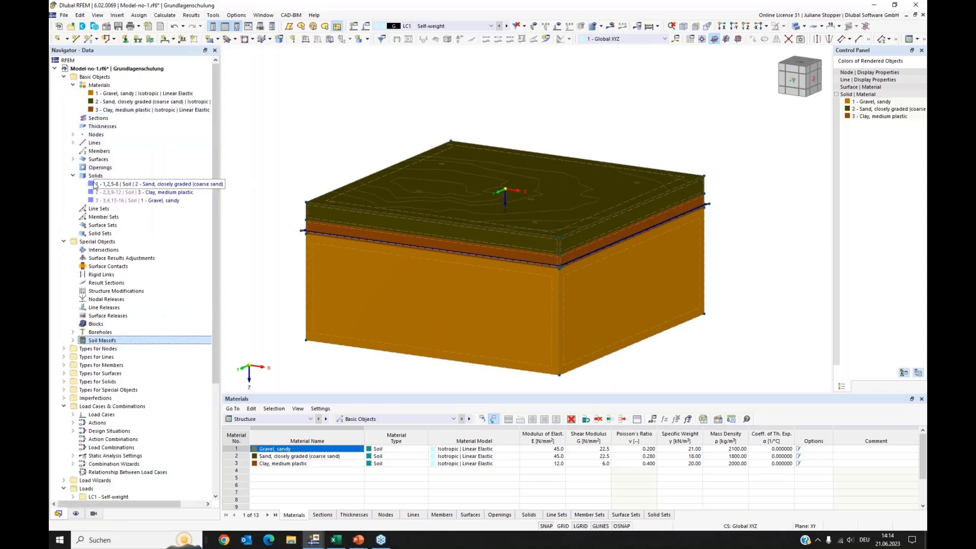
left_click(92, 185)
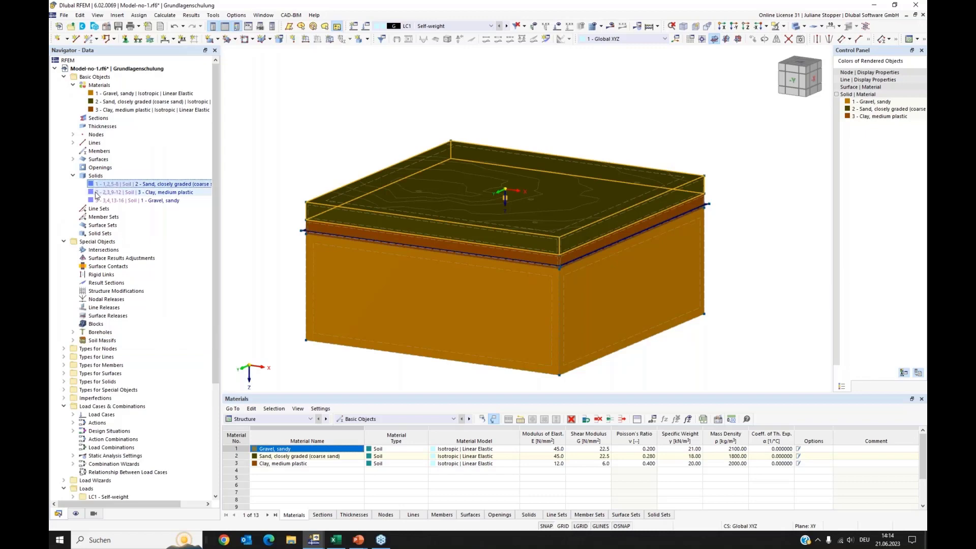
left_click(102, 193)
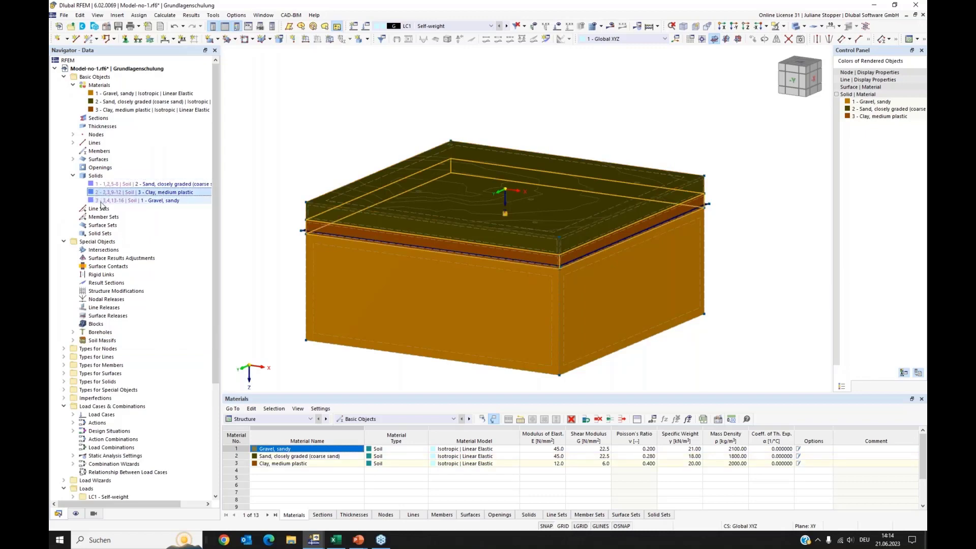
left_click(102, 202)
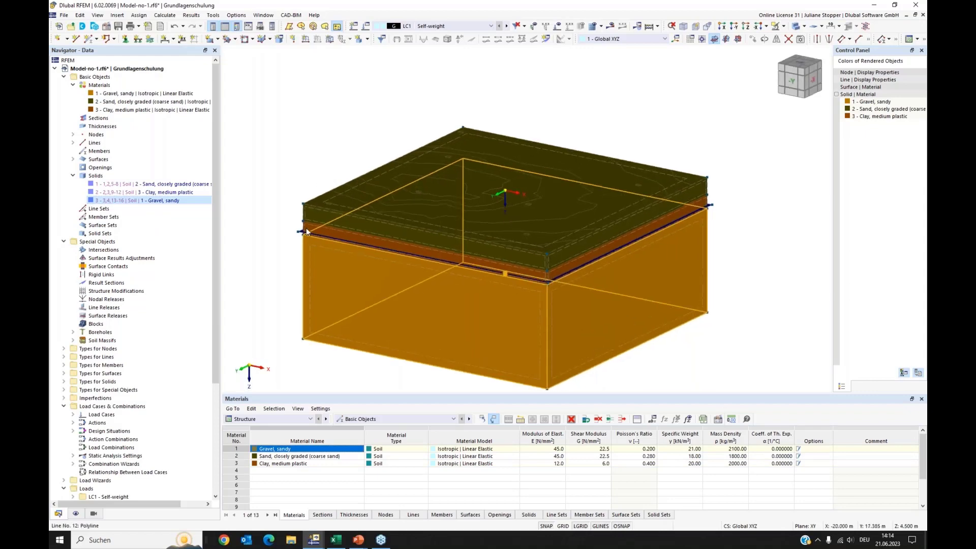
Inspect the massif's corner and highlight generated surface supports 5 and 6 in the model data
scroll(294, 239, "up", 5)
scroll(289, 242, "down", 2)
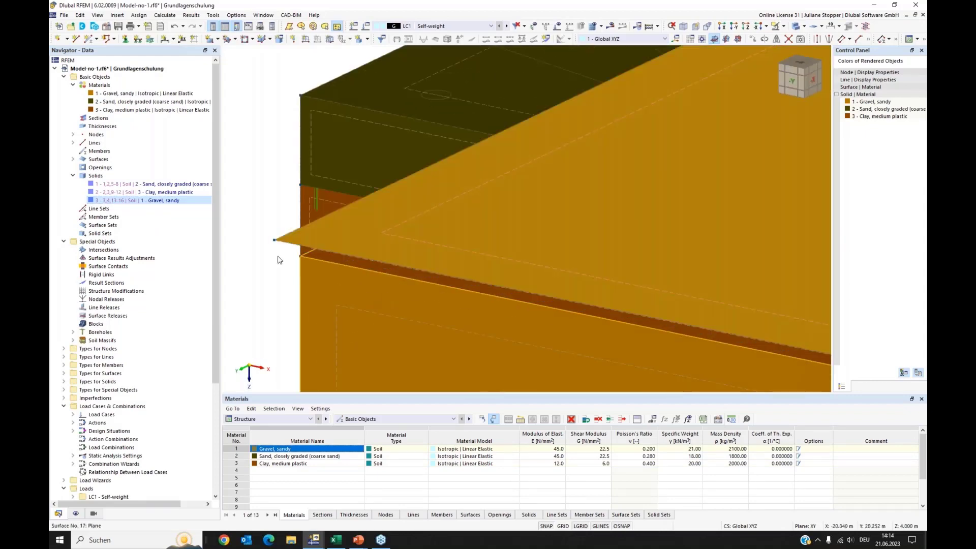
scroll(277, 233, "down", 1)
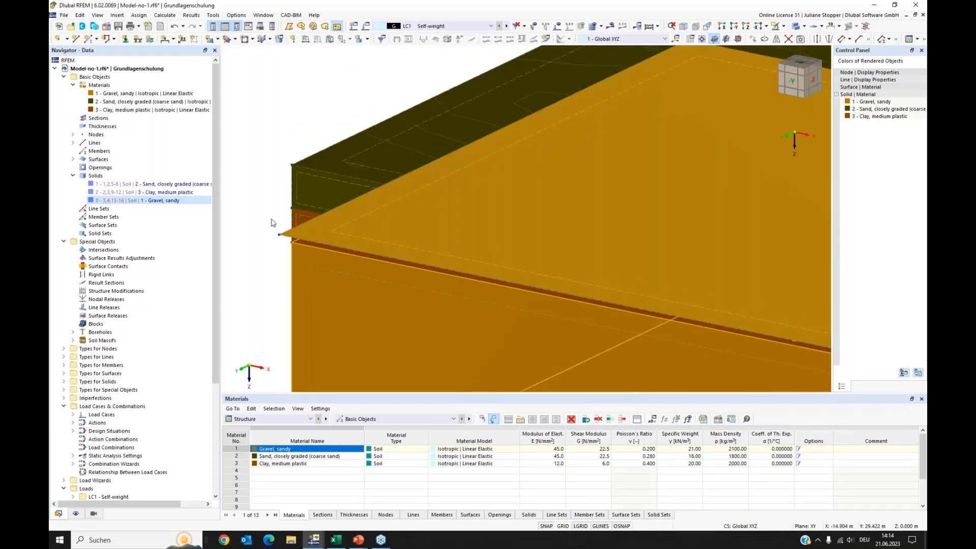
scroll(275, 224, "down", 2)
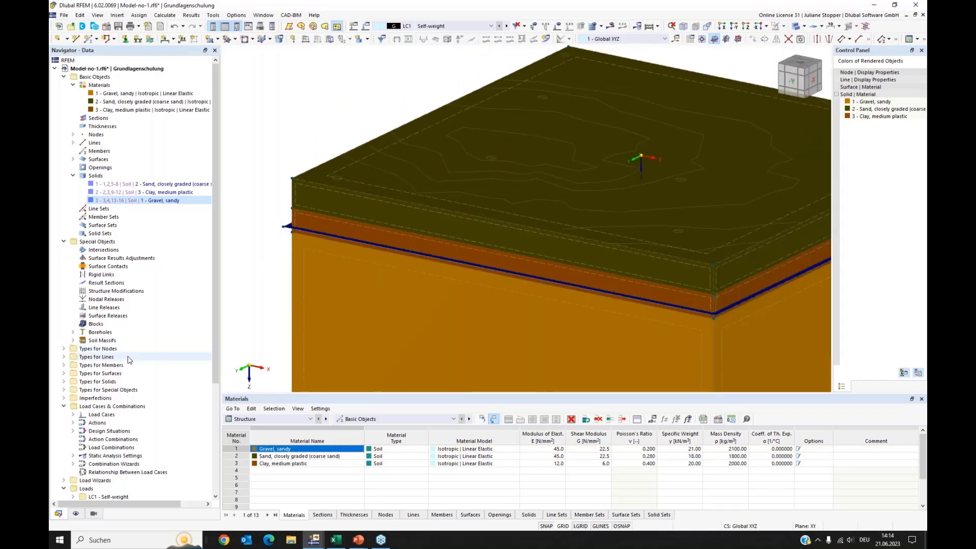
left_click(64, 374)
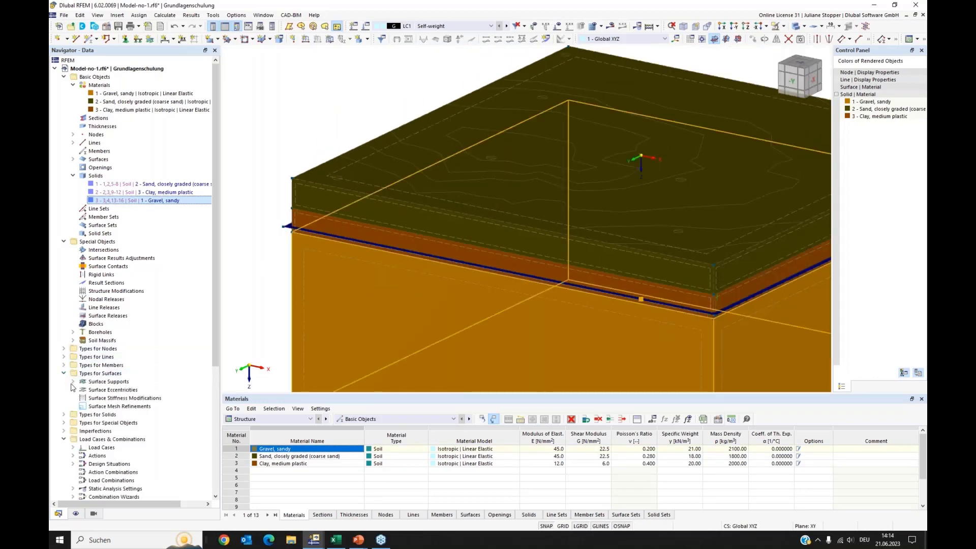
left_click(73, 382)
left_click(109, 422)
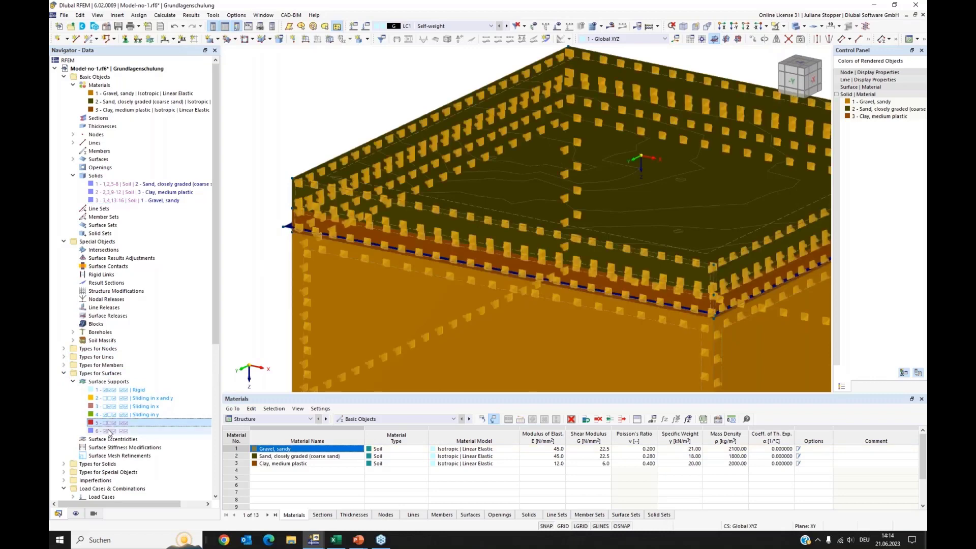
left_click(109, 430)
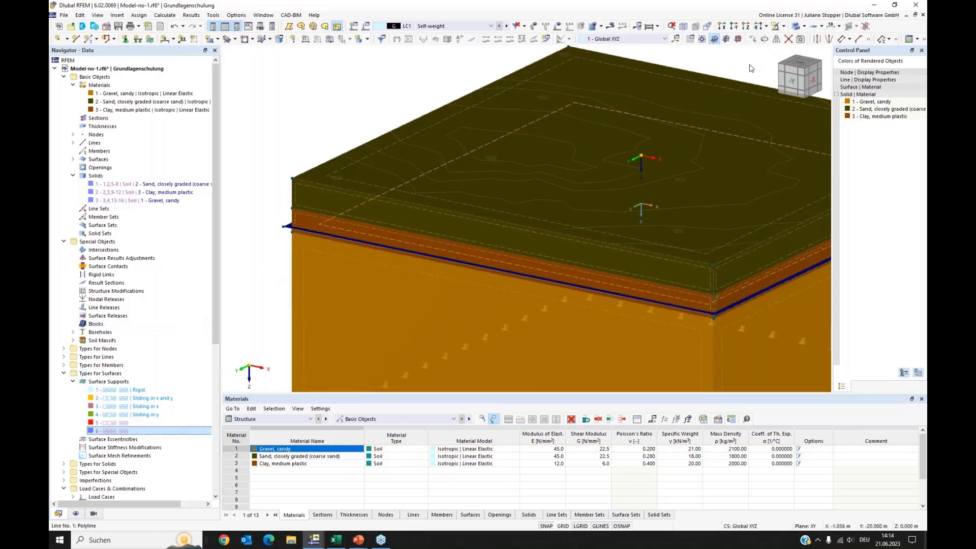
scroll(456, 164, "down", 3)
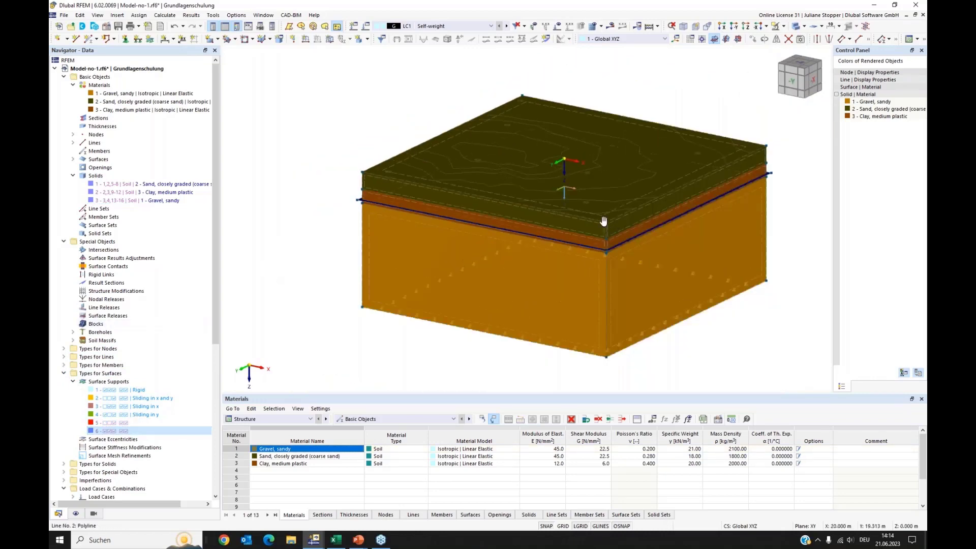
Examine the surface supports on the massif's sides and base in a wireframe display, and restore the solid display
left_click(803, 26)
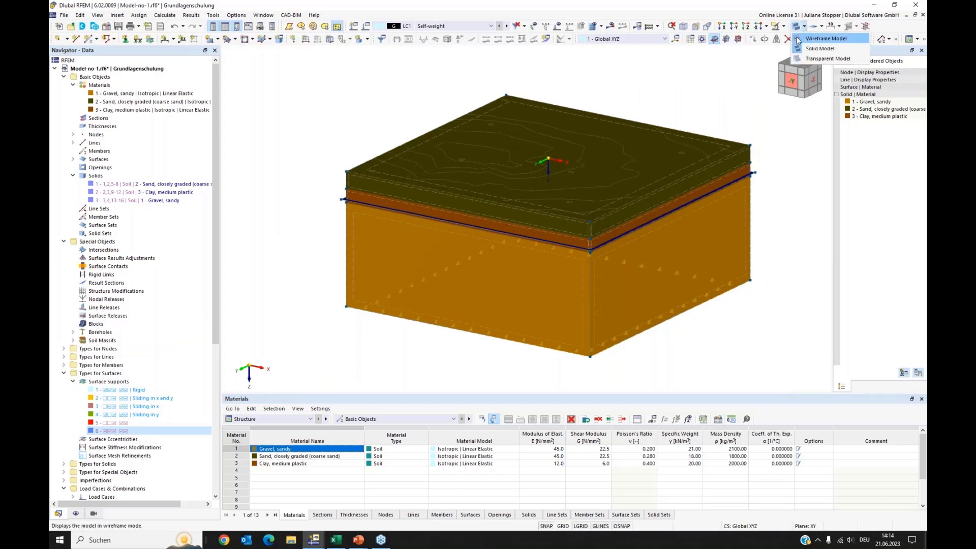
left_click(823, 38)
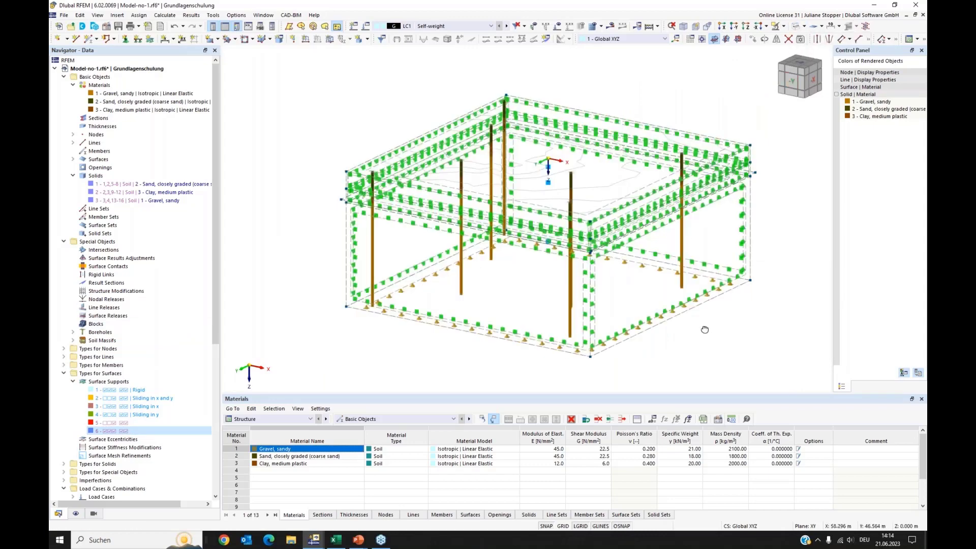
middle_click_drag(704, 330, 424, 227, "ctrl")
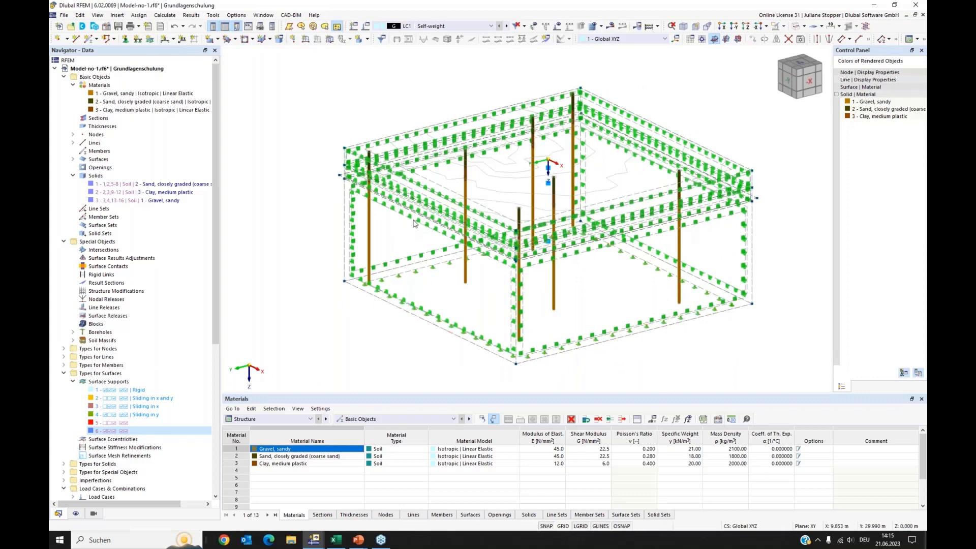
scroll(412, 223, "up", 5)
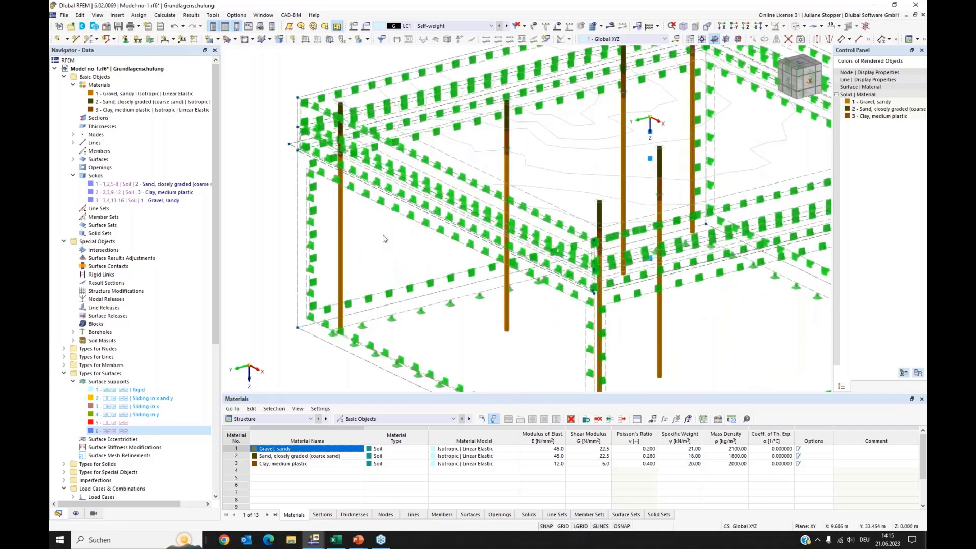
scroll(385, 239, "down", 4)
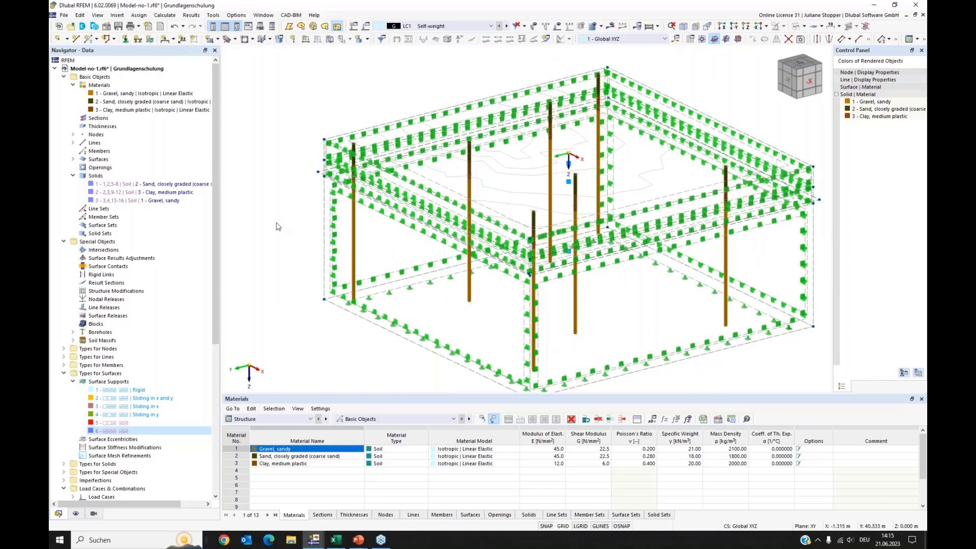
scroll(278, 226, "down", 1)
middle_click_drag(271, 218, 272, 241)
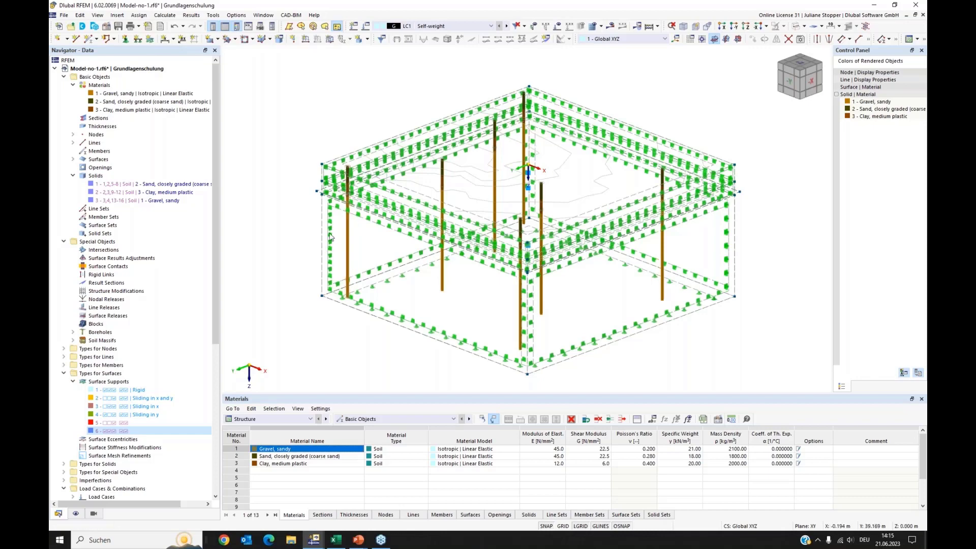
left_click(797, 26)
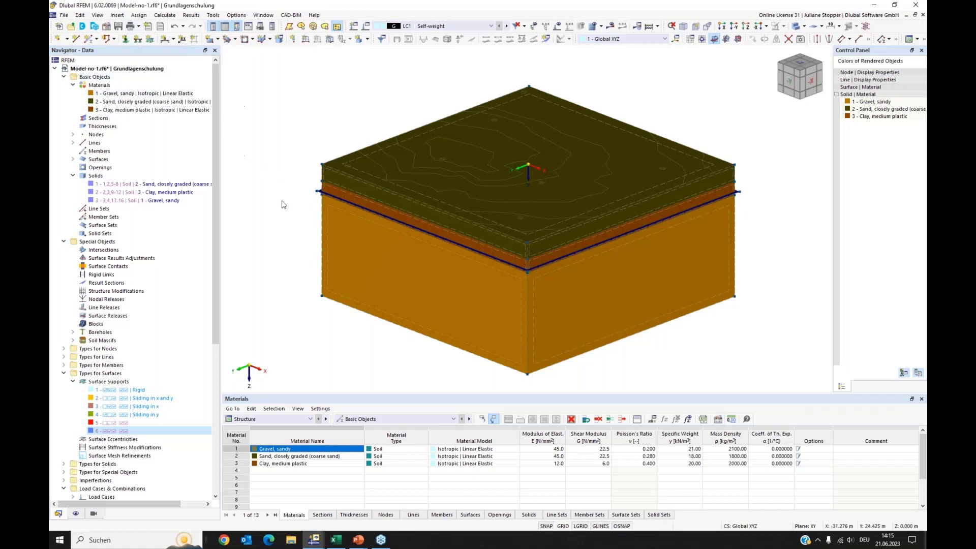
Save the soil massif model and switch to the empty RFEM window
left_click(119, 28)
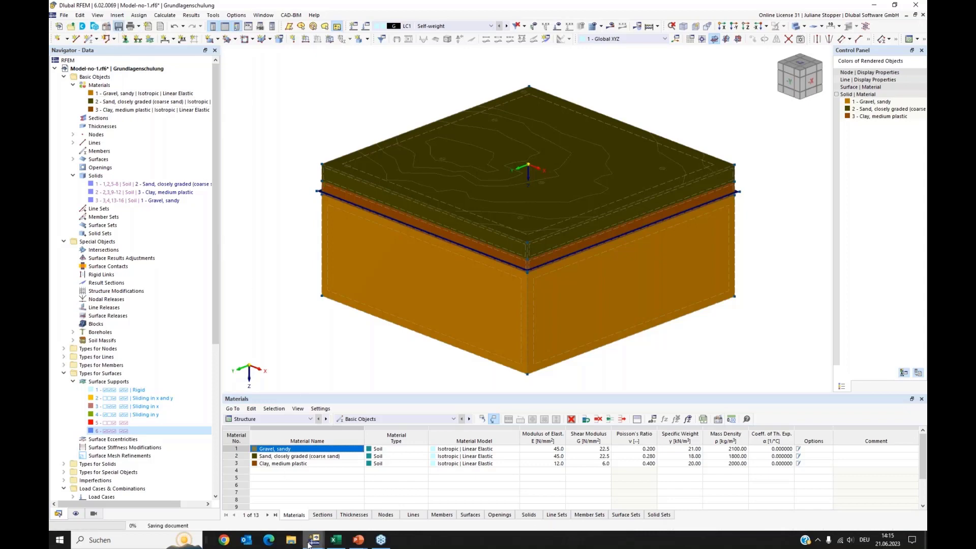
mouse_move(309, 543)
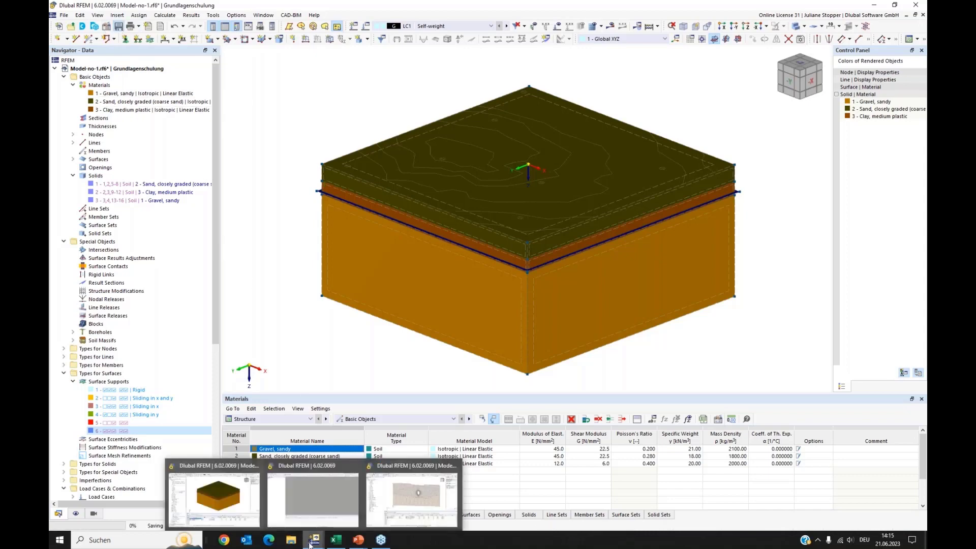
left_click(311, 490)
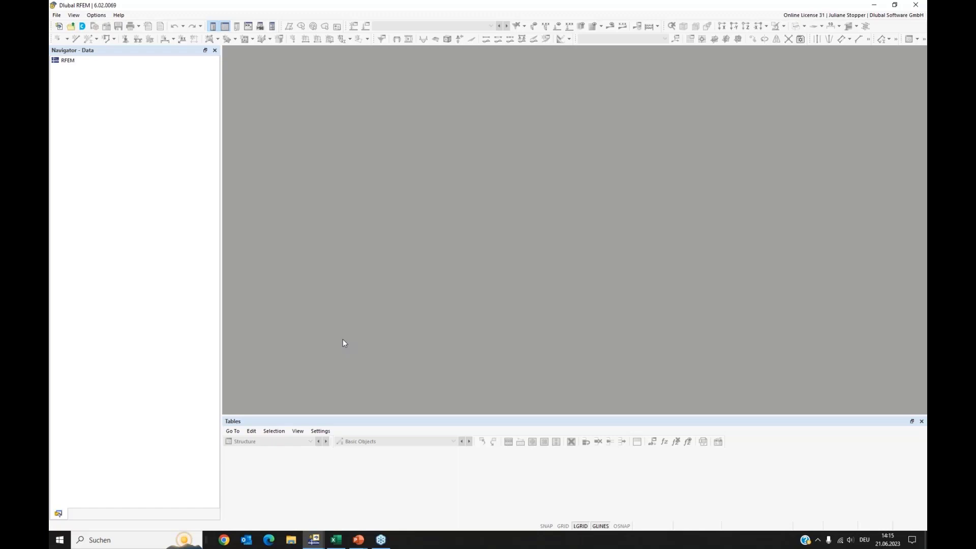
Import the DXF file geländeschnitt.dxf from the 02_GeologGeländeschitt-dxf folder
left_click(57, 16)
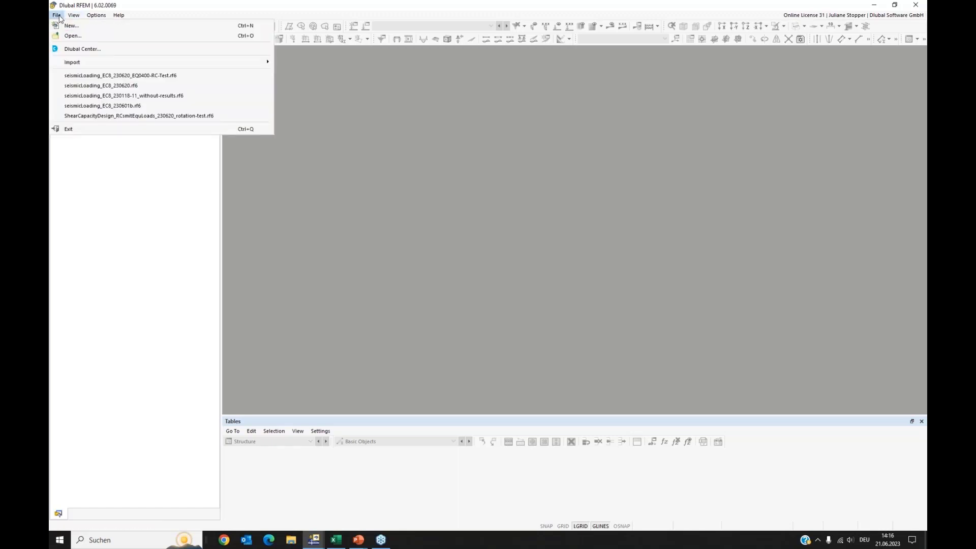
mouse_move(84, 63)
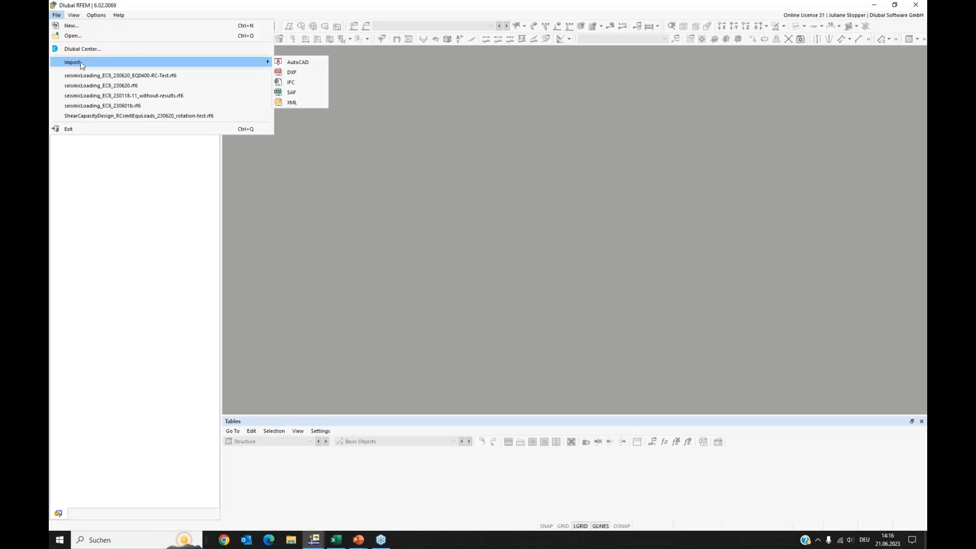
left_click(294, 76)
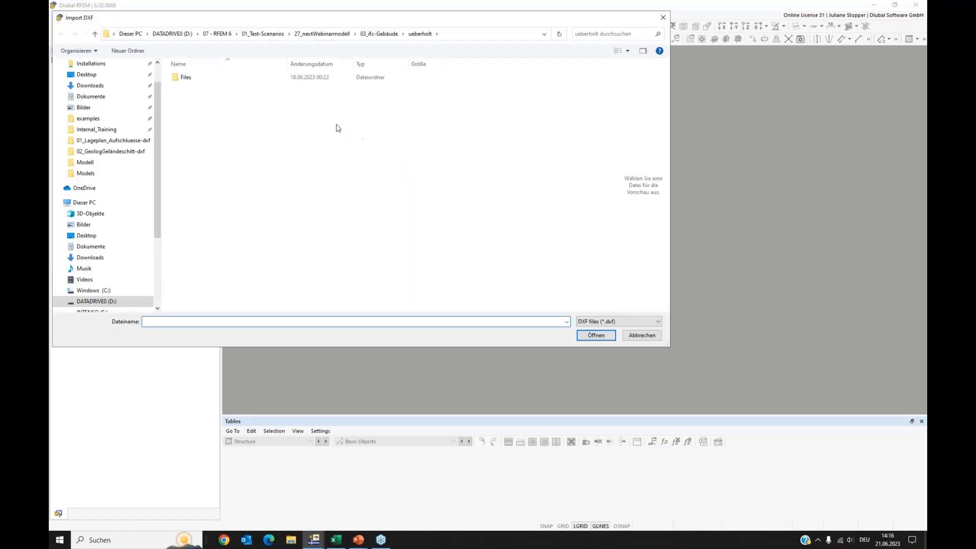
left_click(338, 34)
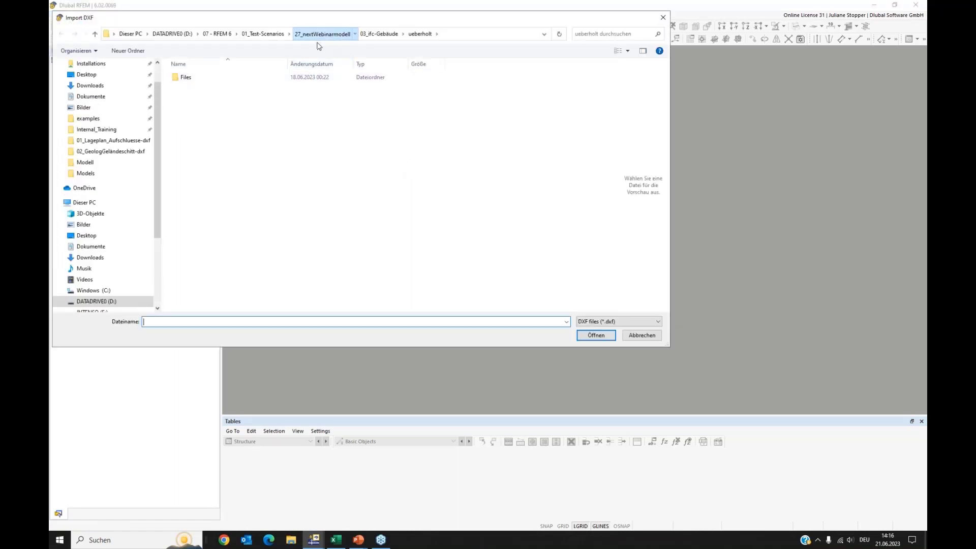
double_click(209, 87)
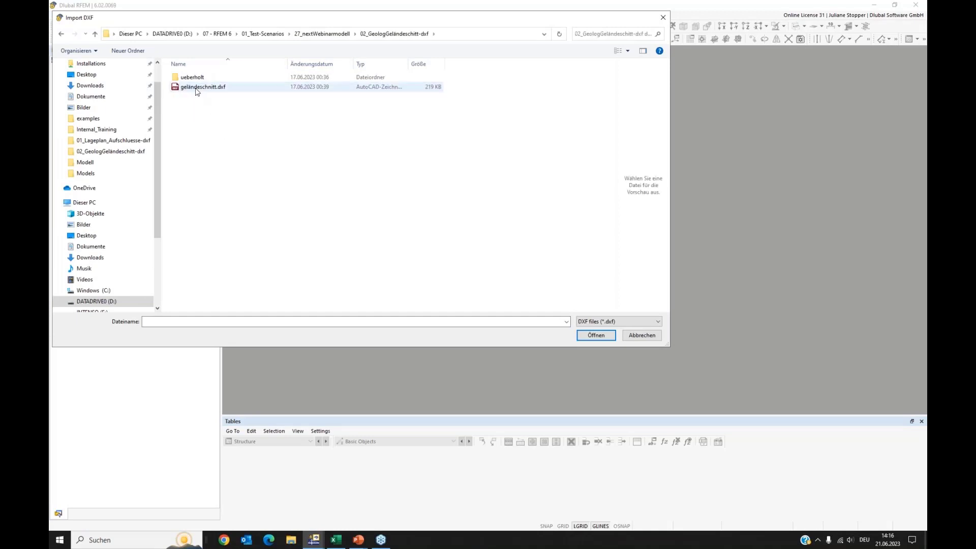
double_click(197, 87)
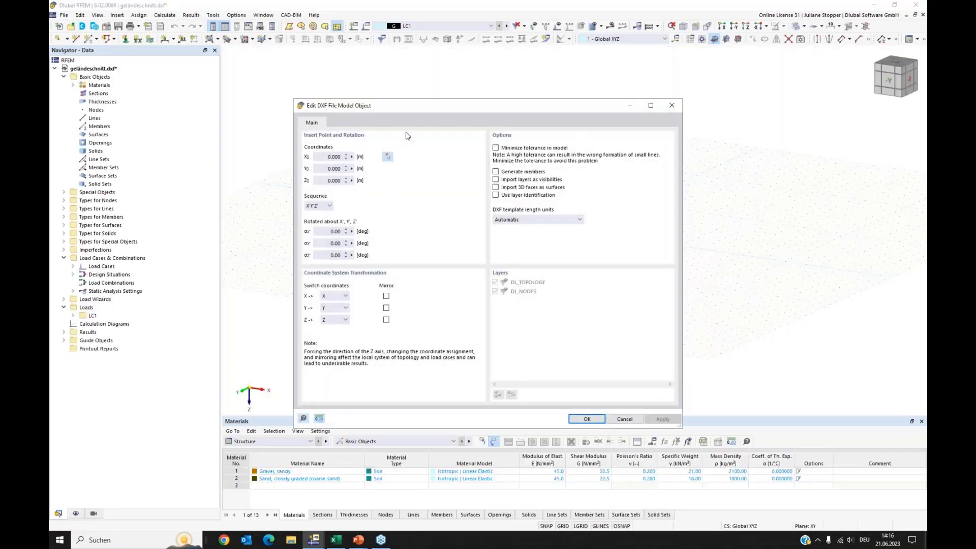
Enable layer identification with only the DL_TOPOLOGY layer included, complete the DXF import and dismiss the import log
left_click_drag(415, 110, 467, 84)
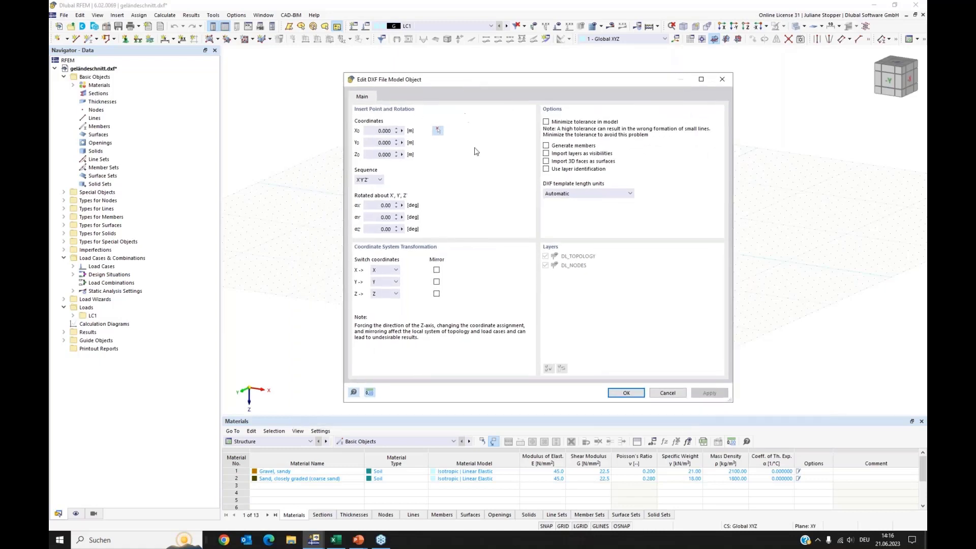
left_click(546, 169)
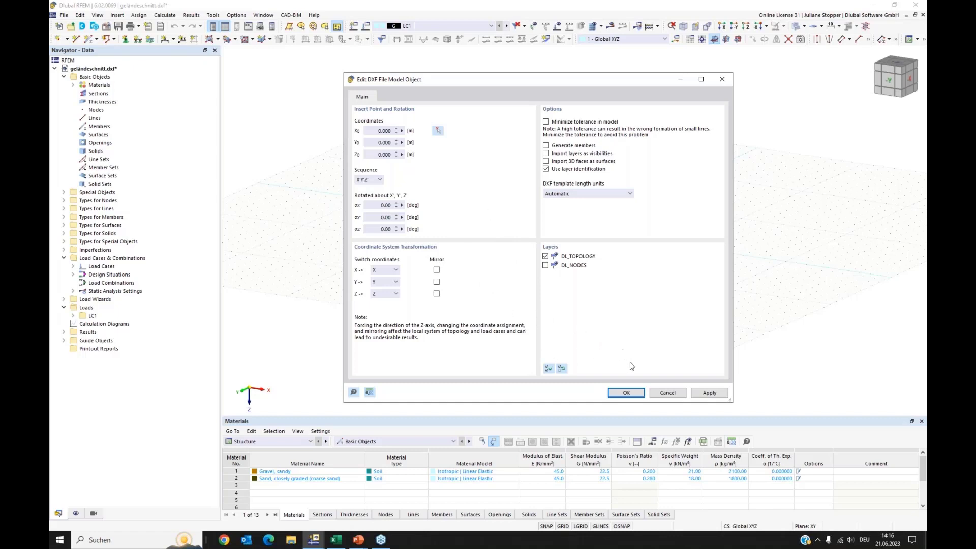
left_click(626, 392)
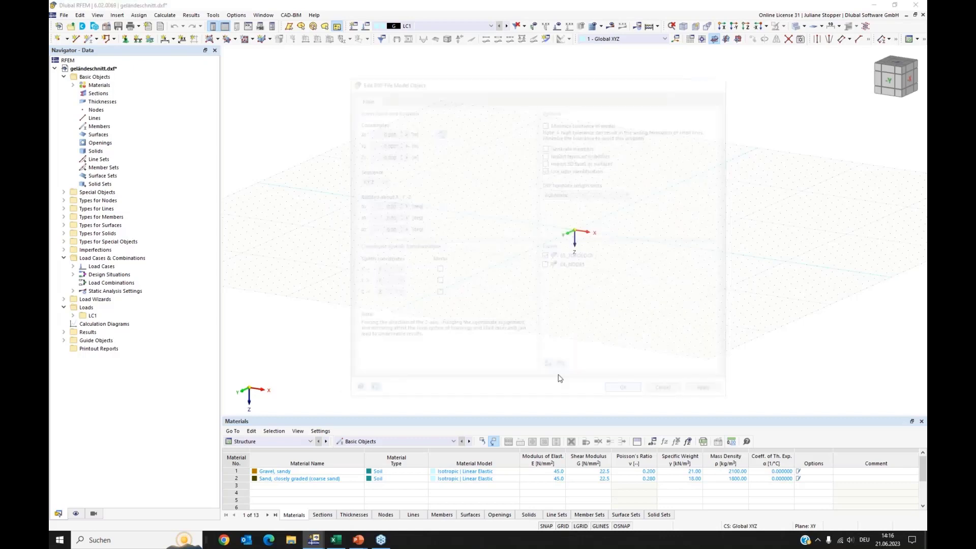
left_click(529, 410)
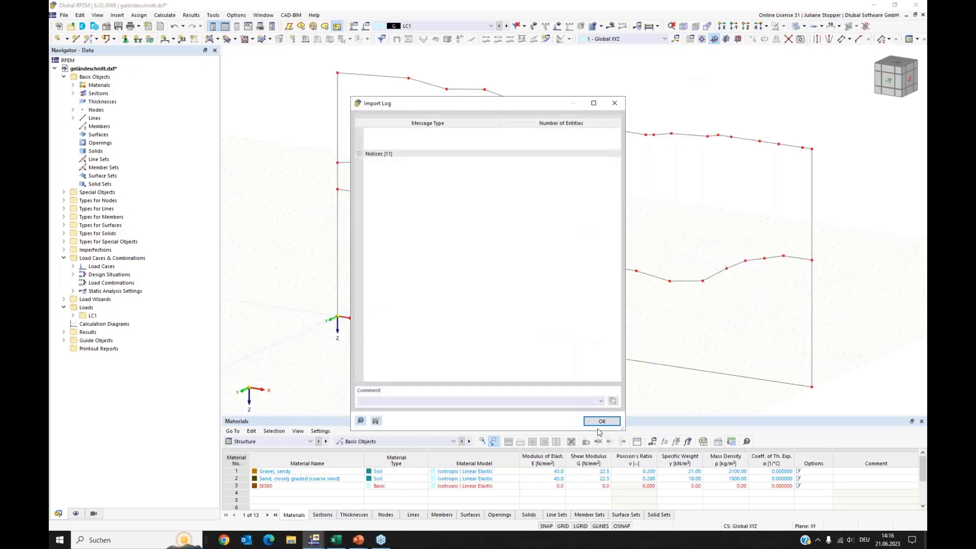
left_click(598, 415)
scroll(531, 319, "down", 1)
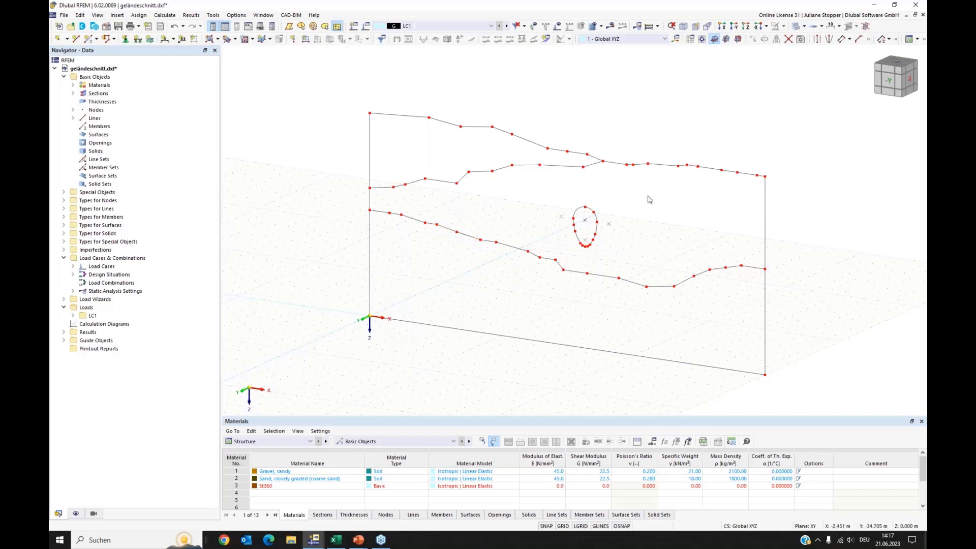
Create a surface of stiffness type Without Thickness by selecting the terrain section's base outline and the lowest soil layer line as boundaries
middle_click_drag(635, 206, 678, 223)
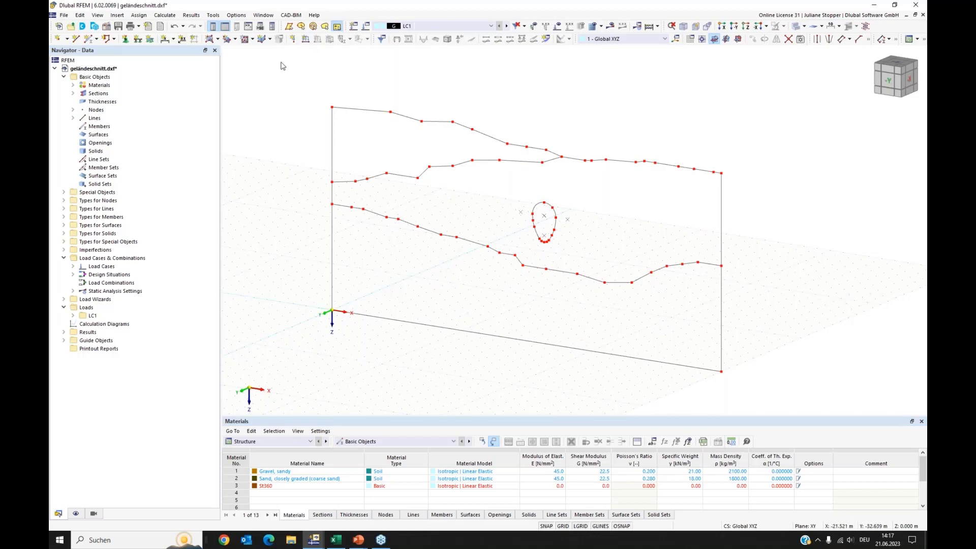
left_click(218, 40)
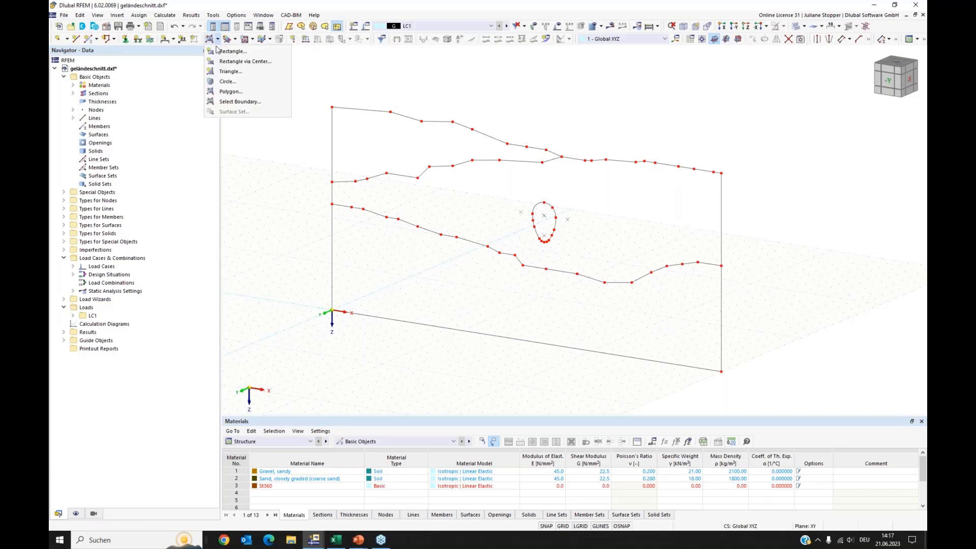
left_click(226, 102)
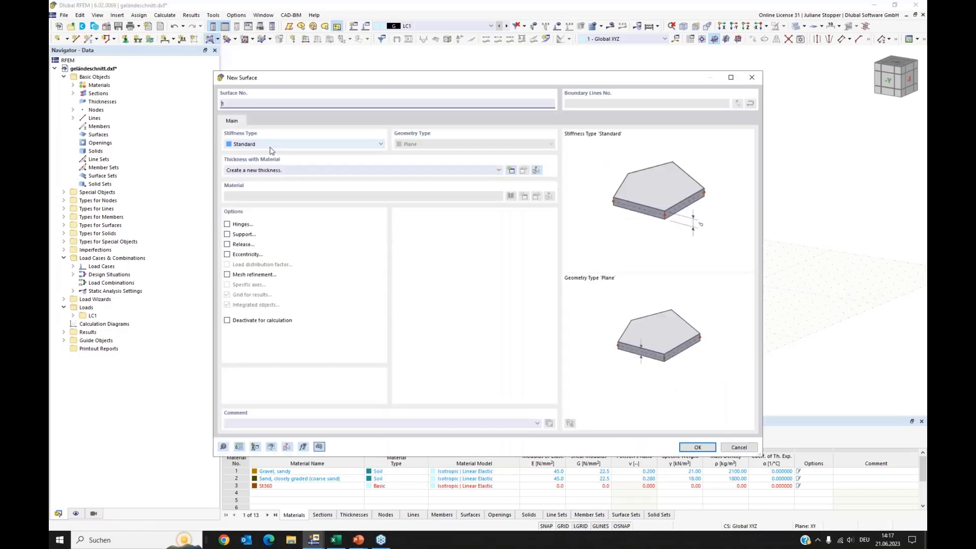
left_click(269, 145)
left_click(264, 160)
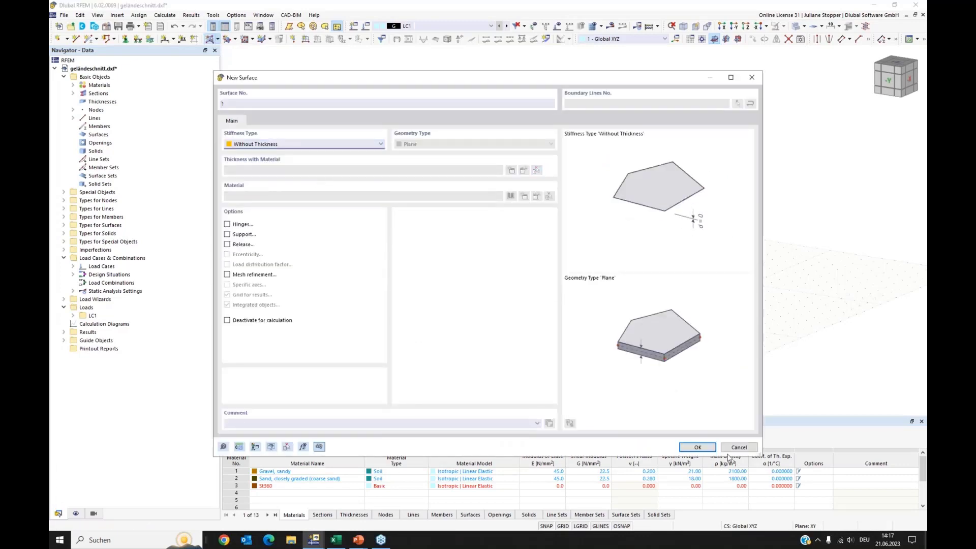
left_click(694, 448)
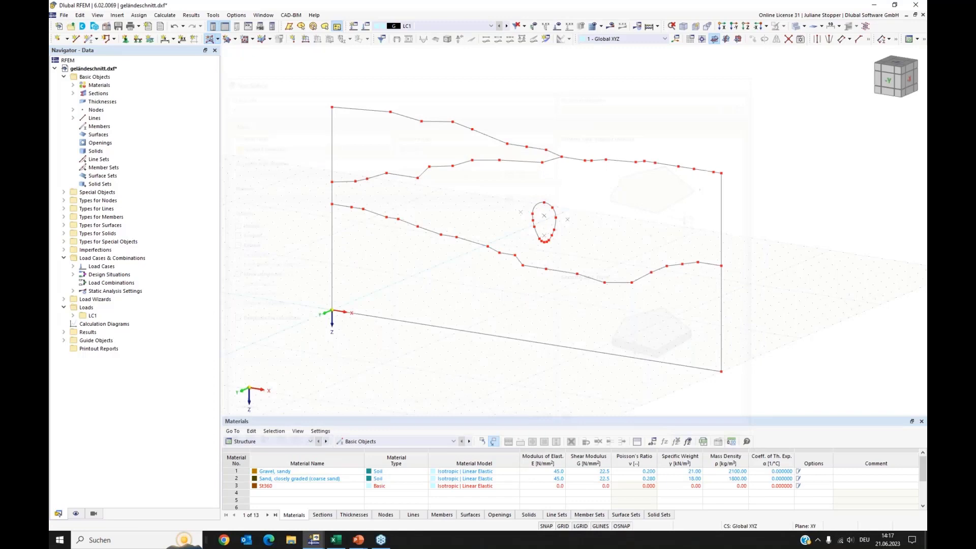
left_click(512, 339)
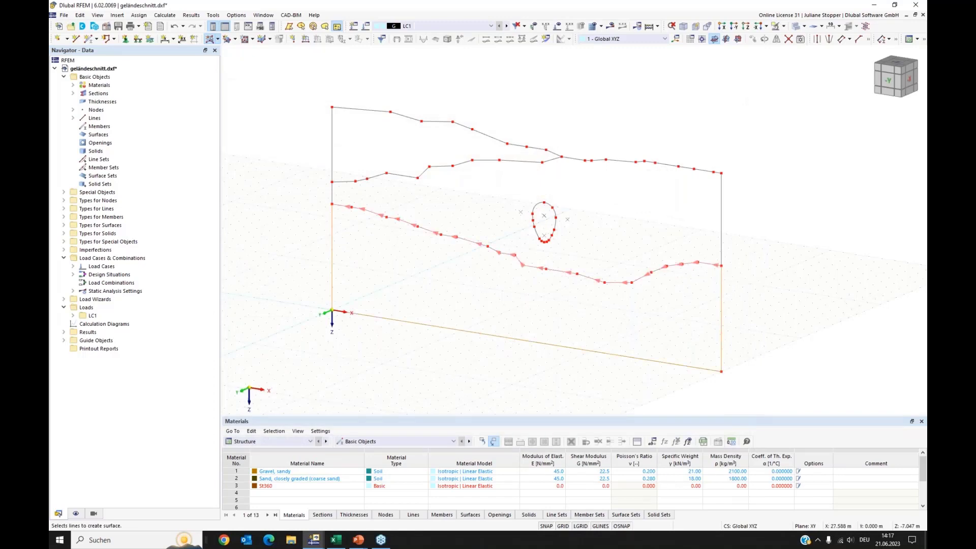
left_click(616, 278)
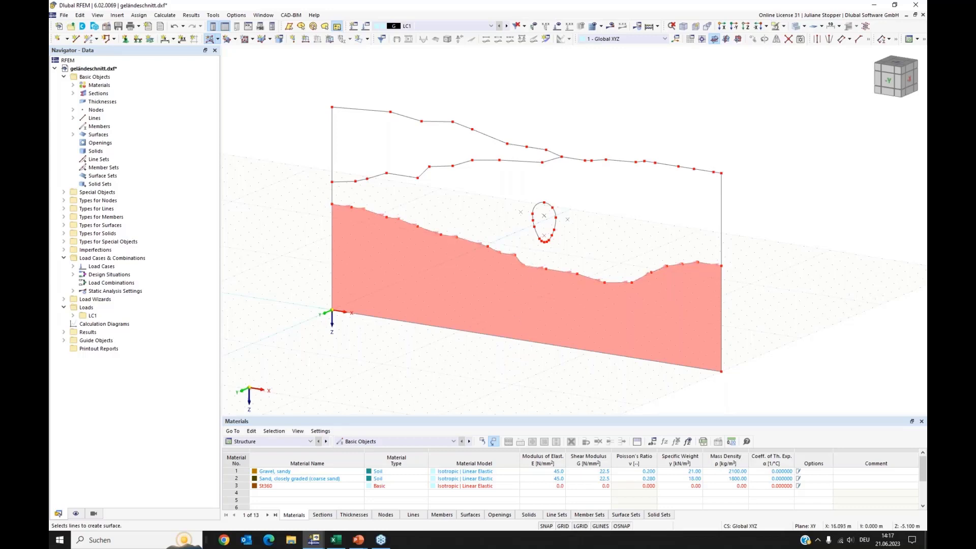
Create the middle and upper soil layer surfaces by selecting their remaining boundary lines, including the upper layer line and section side edge
left_click(551, 163)
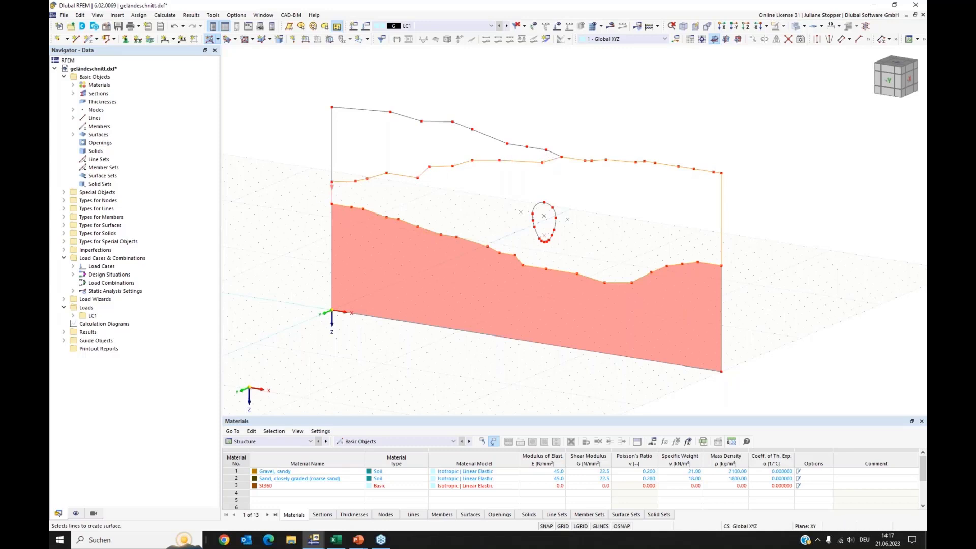
left_click(333, 194)
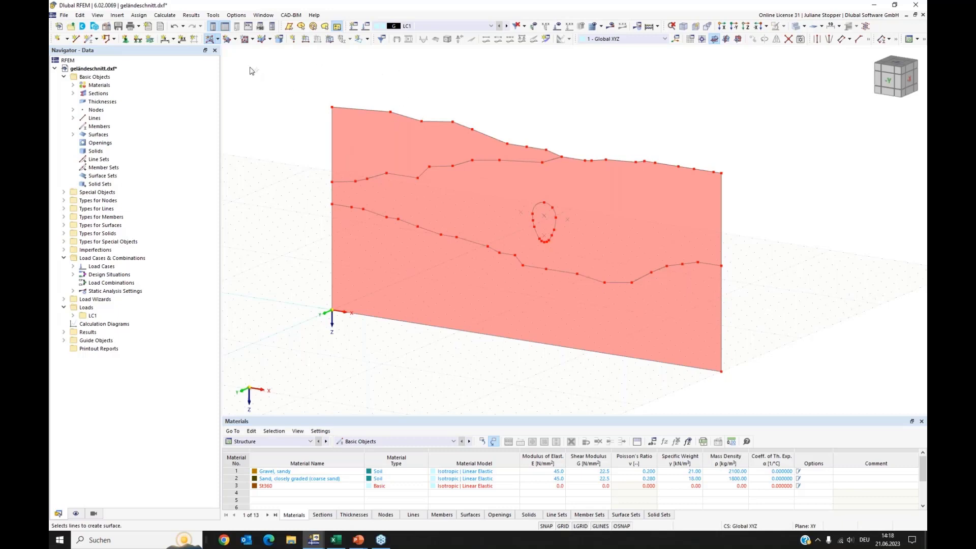
left_click(233, 39)
Create an opening in the middle soil layer surface by selecting the lines of the closed tunnel outline as its boundary
middle_click_drag(548, 239, 559, 239, "ctrl")
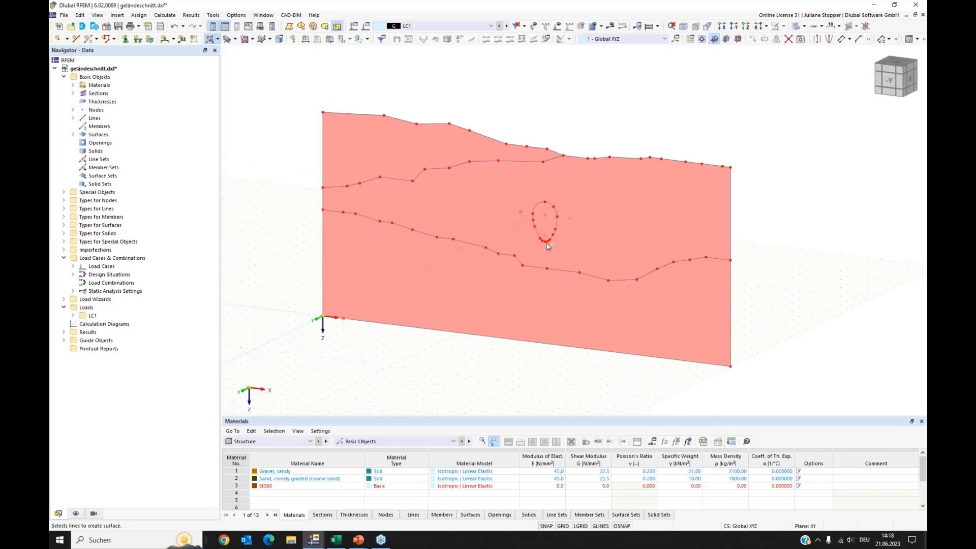
left_click(252, 39)
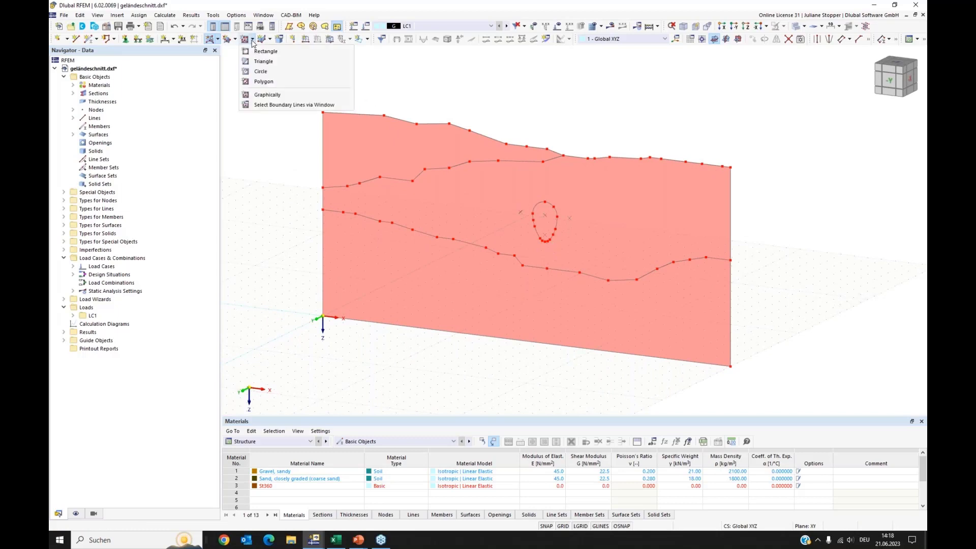
left_click(246, 96)
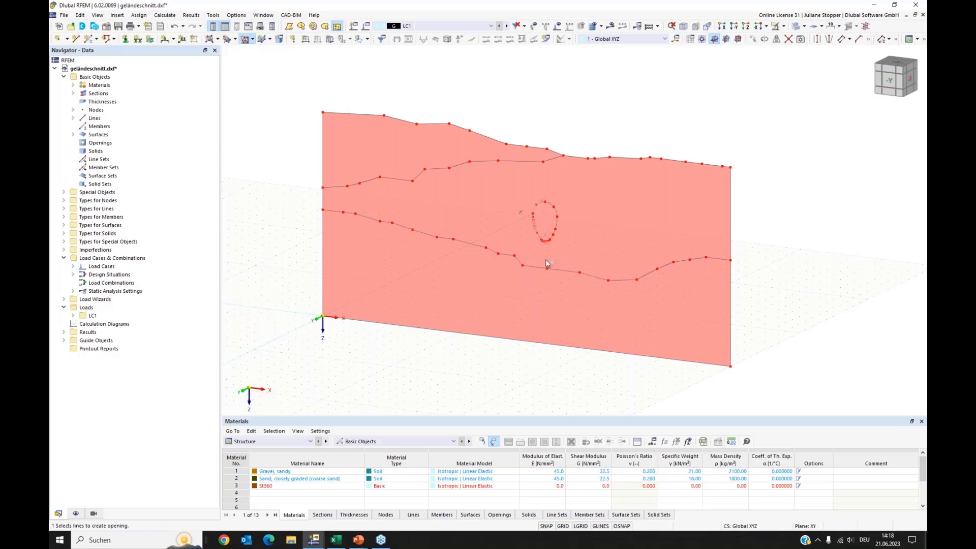
scroll(534, 256, "up", 5)
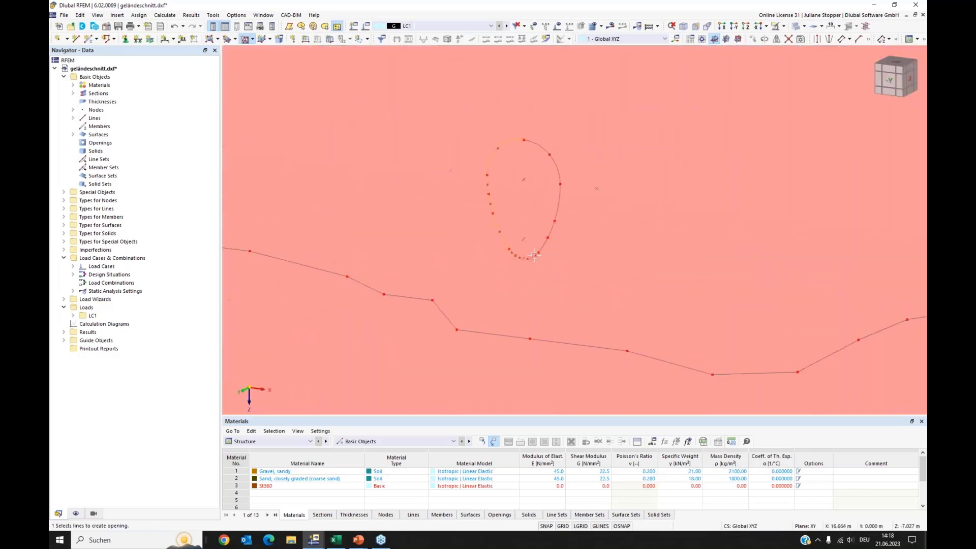
left_click(523, 208)
scroll(525, 215, "down", 5)
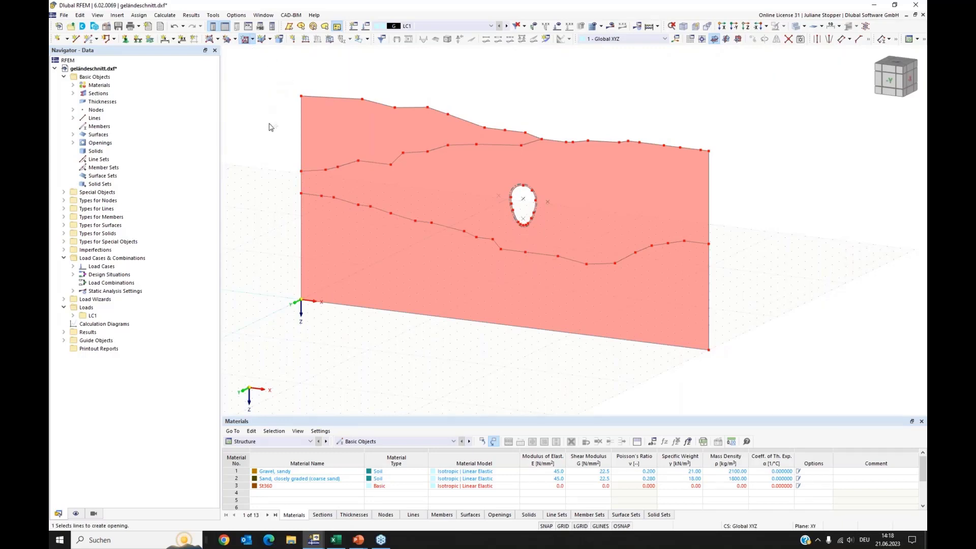
key("Escape")
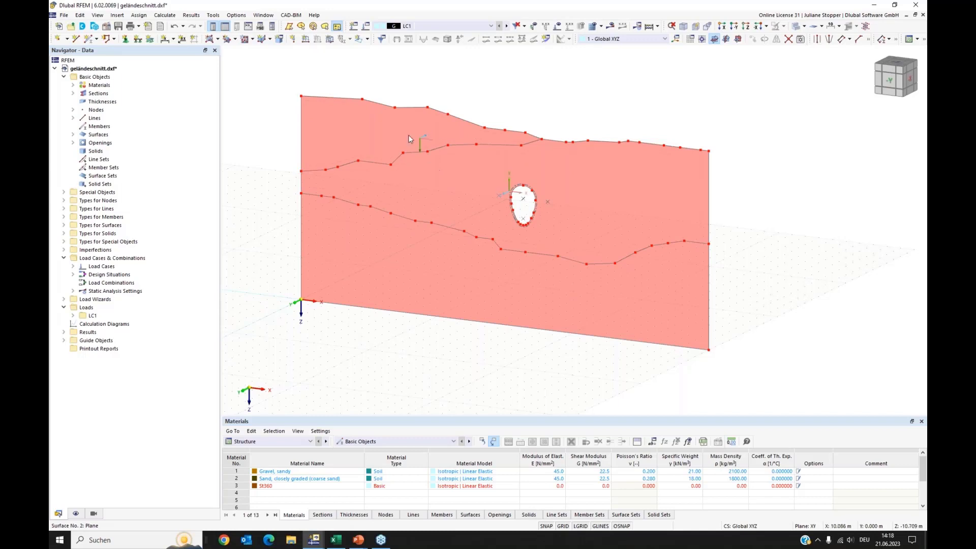
Display the local axis systems of the surfaces and reverse the one of the uppermost soil layer surface
right_click(364, 158)
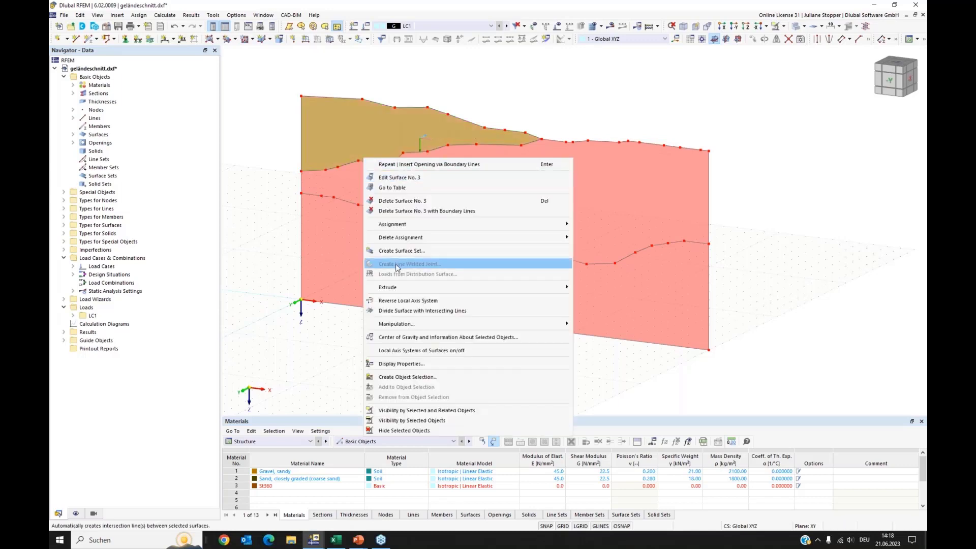
left_click(378, 352)
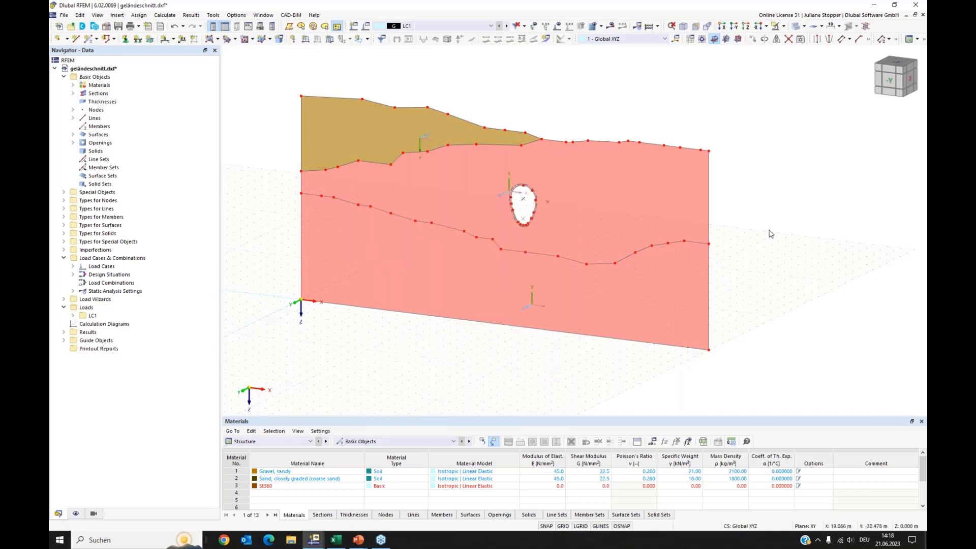
middle_click_drag(771, 234, 743, 224, "ctrl")
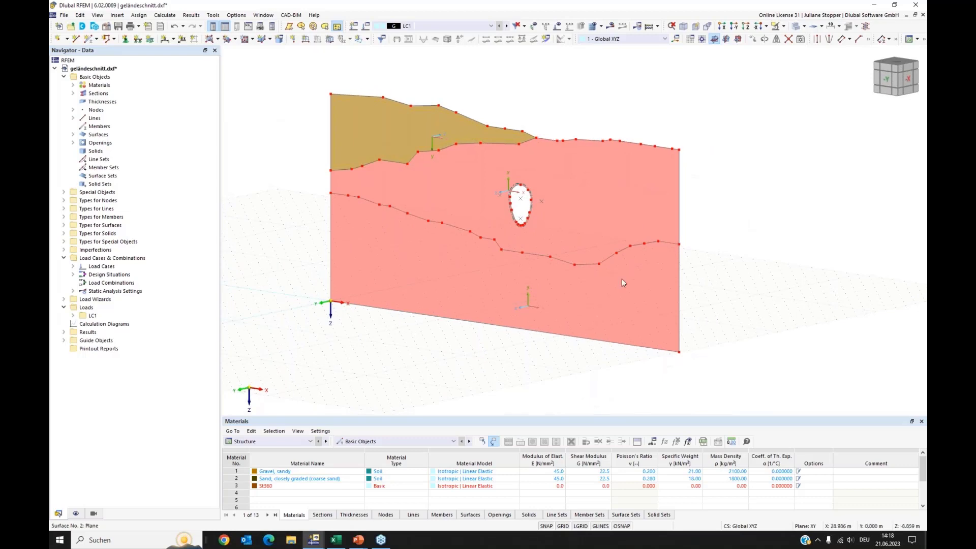
right_click(426, 114)
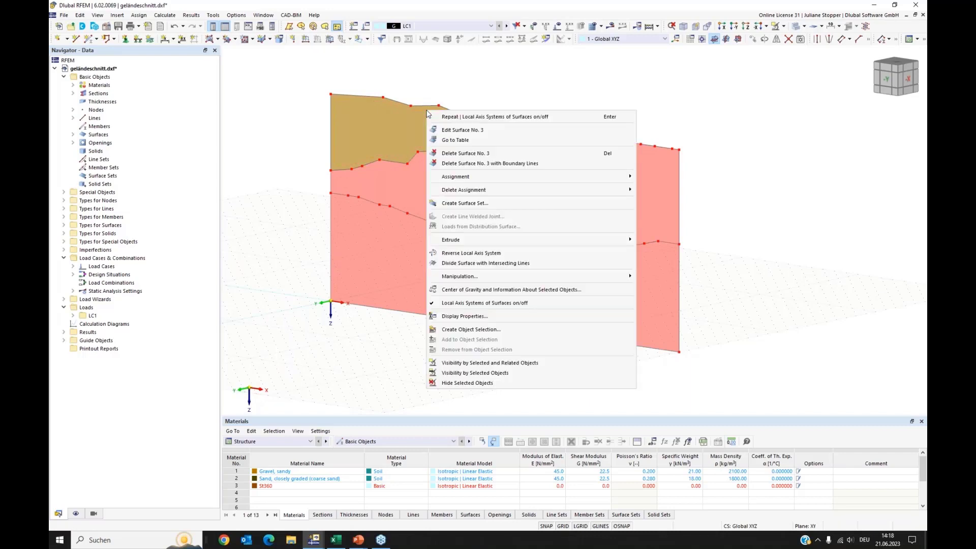
left_click(454, 255)
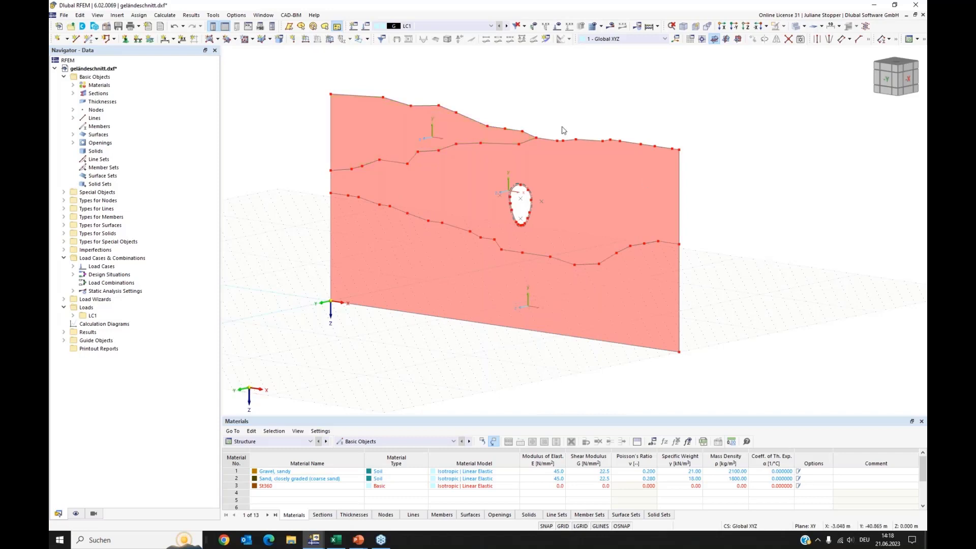
Extrude all three soil layer surfaces into solids with height -1.000 m, using material Gravel, sandy and surface type Without Thickness
left_click_drag(485, 88, 446, 355)
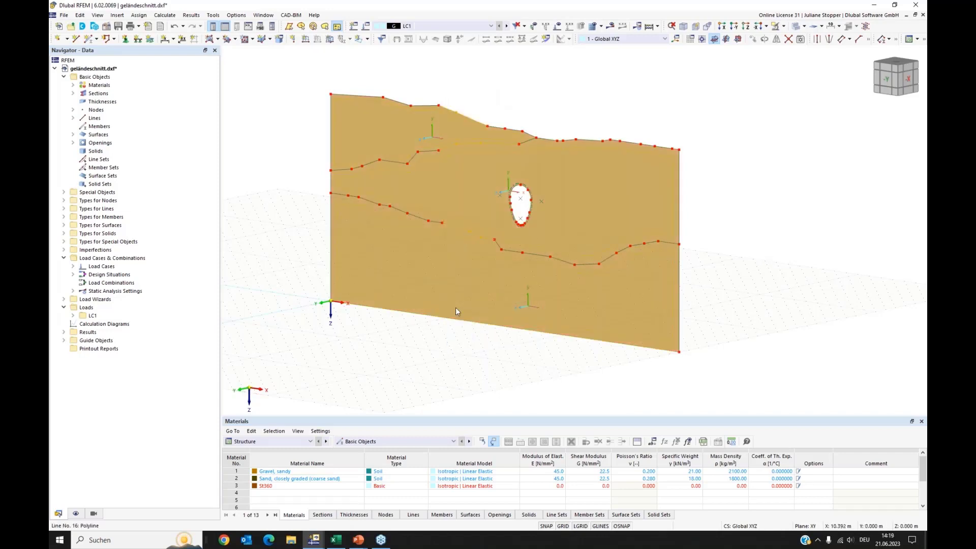
right_click(460, 237)
mouse_move(561, 279)
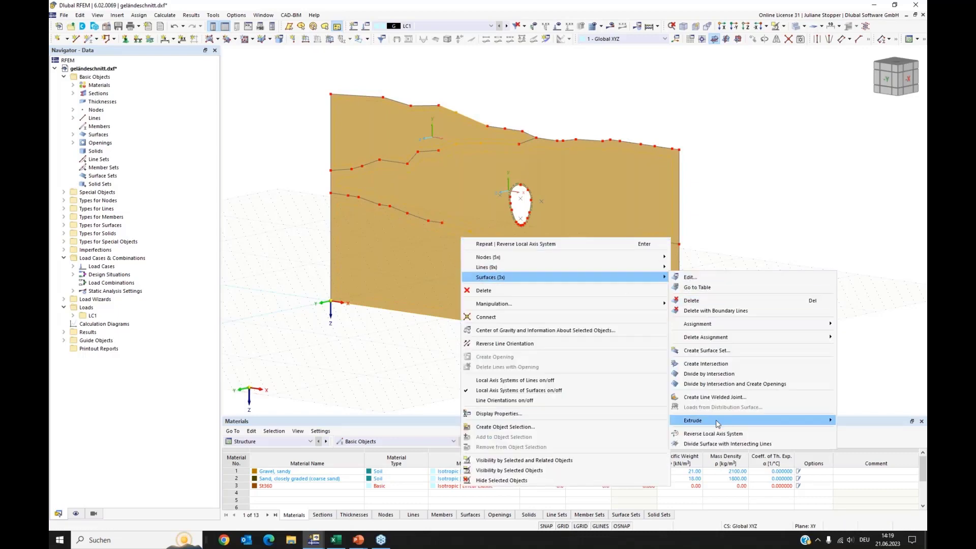
mouse_move(716, 424)
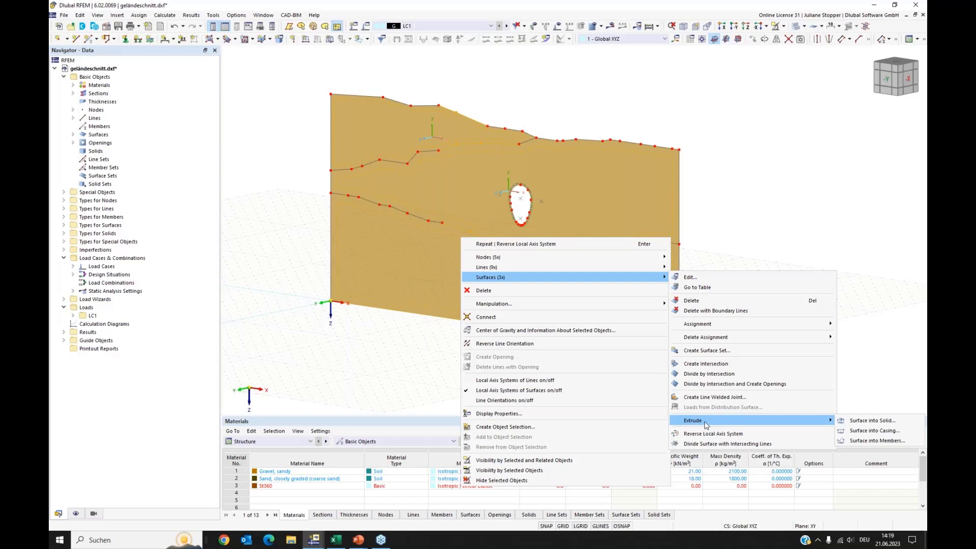
left_click(855, 424)
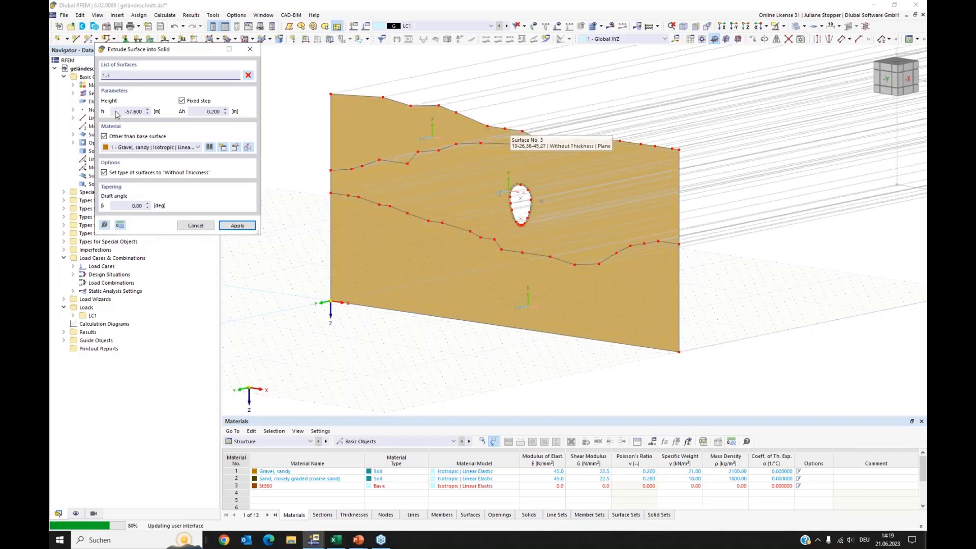
left_click_drag(121, 112, 151, 112)
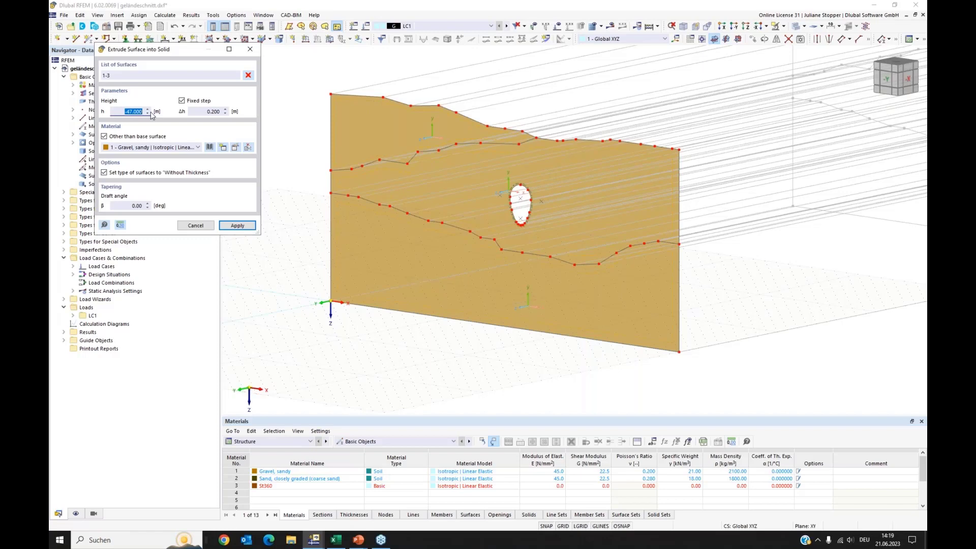
key("BackSpace")
left_click(233, 229)
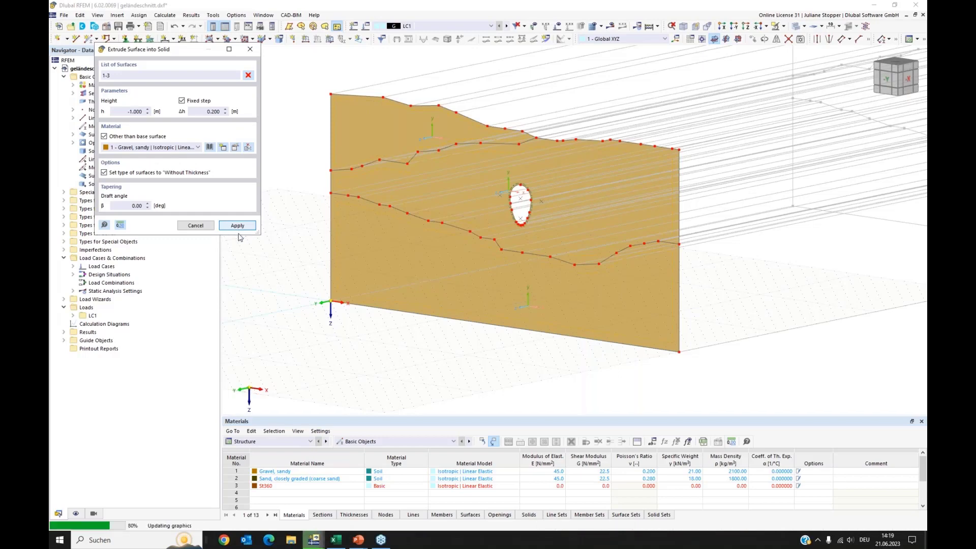
left_click(249, 50)
Turn off the display of the surfaces' local axis systems
right_click(381, 213)
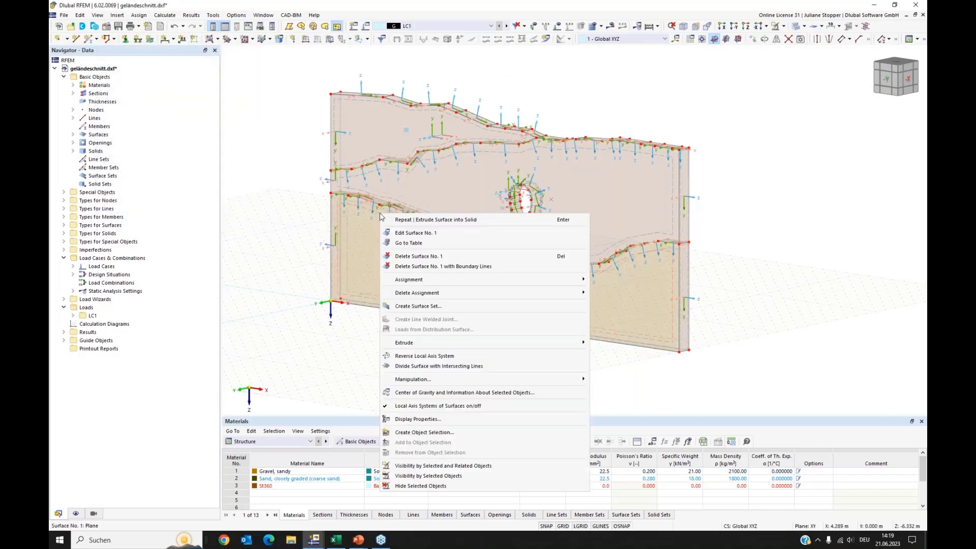
left_click(386, 406)
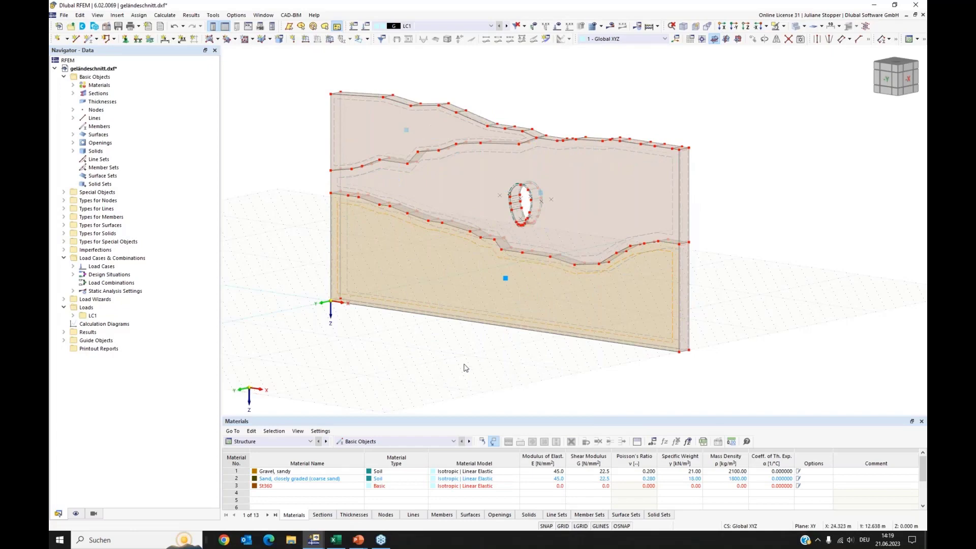
mouse_move(326, 309)
middle_mouse_down("ctrl")
mouse_move(345, 308)
mouse_move(322, 305)
mouse_move(335, 308)
middle_mouse_up("ctrl")
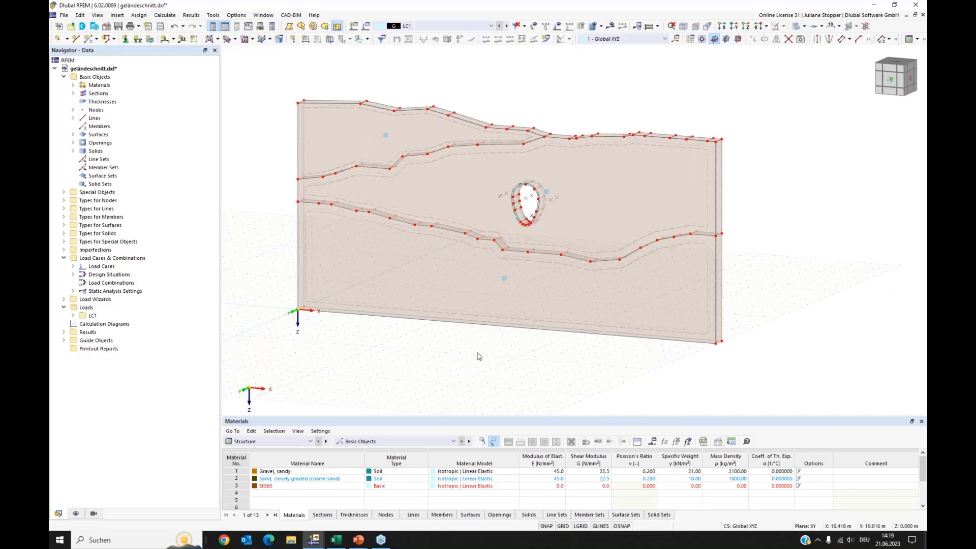
middle_click_drag(412, 354, 414, 353, "ctrl")
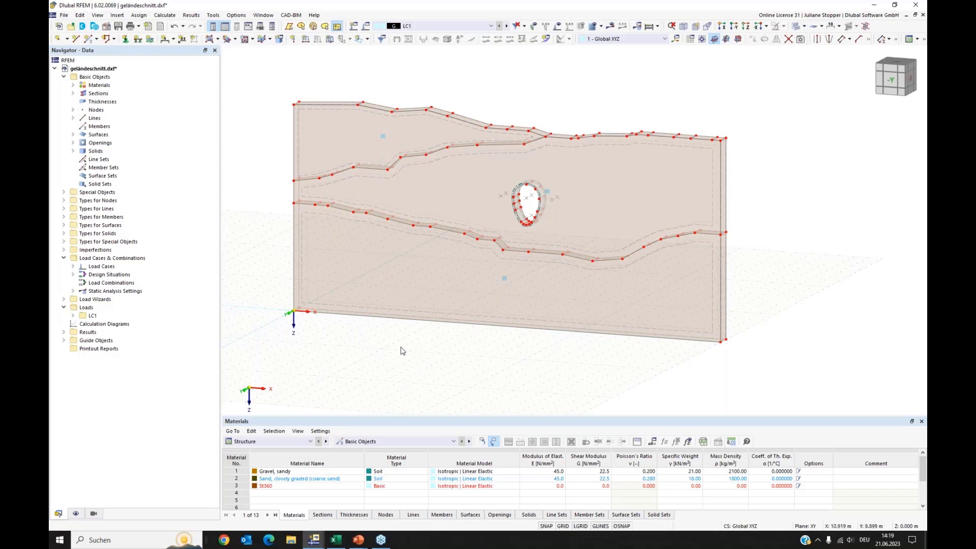
middle_click_drag(401, 348, 423, 346, "ctrl")
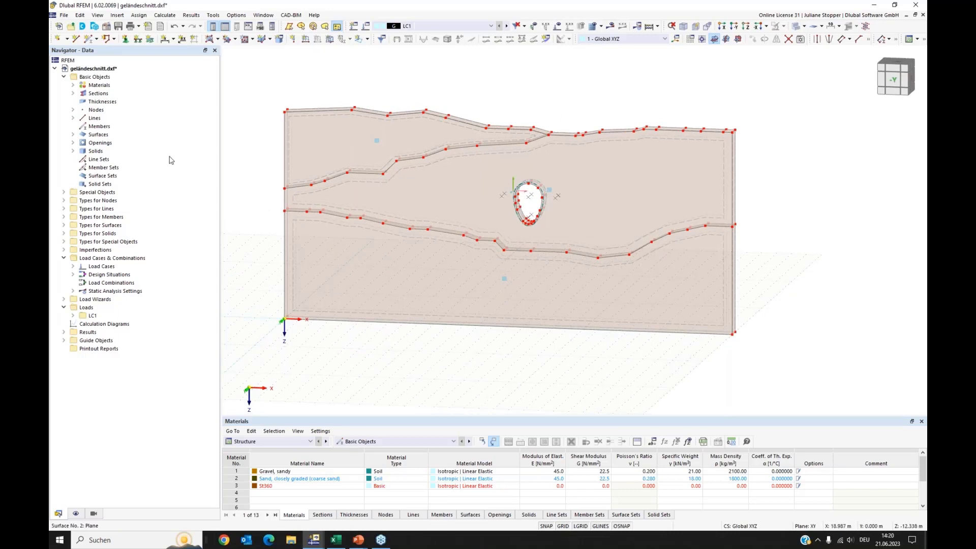
Expand the solids list, enlarge the materials table, and switch to Materialien.xlsx in Excel to copy the four material rows in B3:J6
left_click(73, 152)
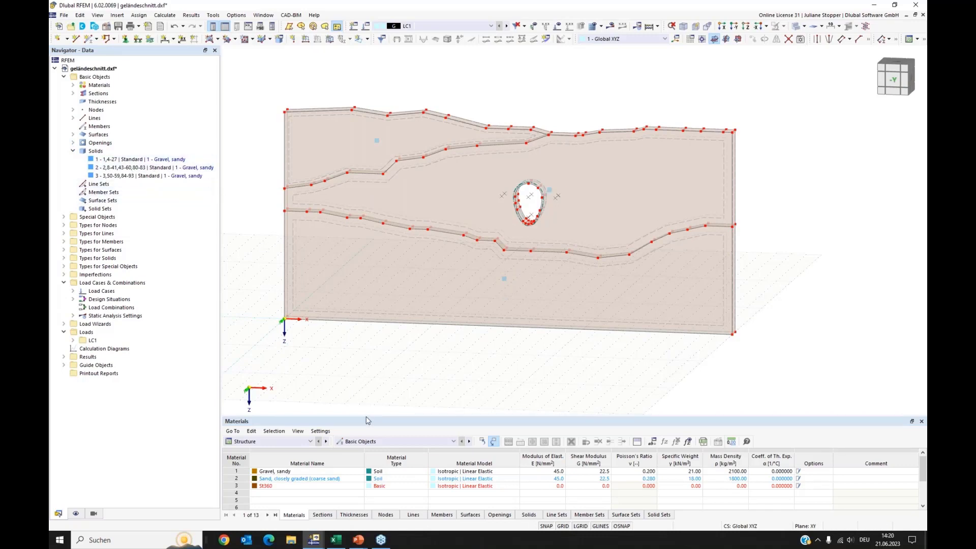
left_click_drag(365, 416, 364, 350)
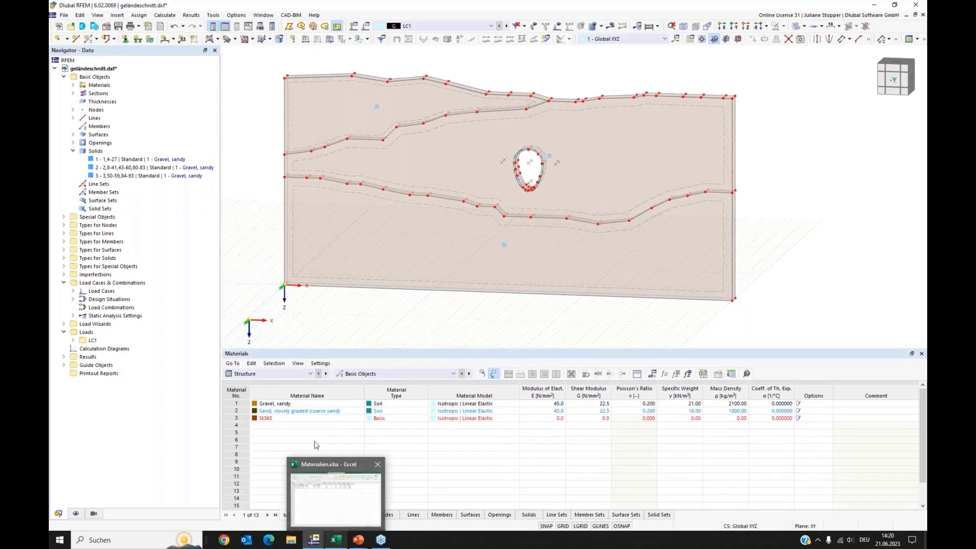
left_click(335, 541)
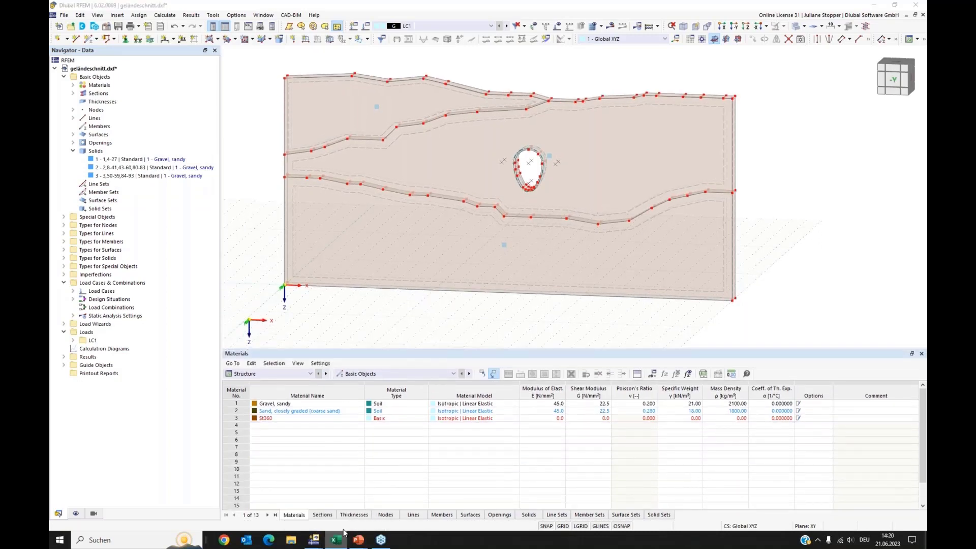
key("Escape")
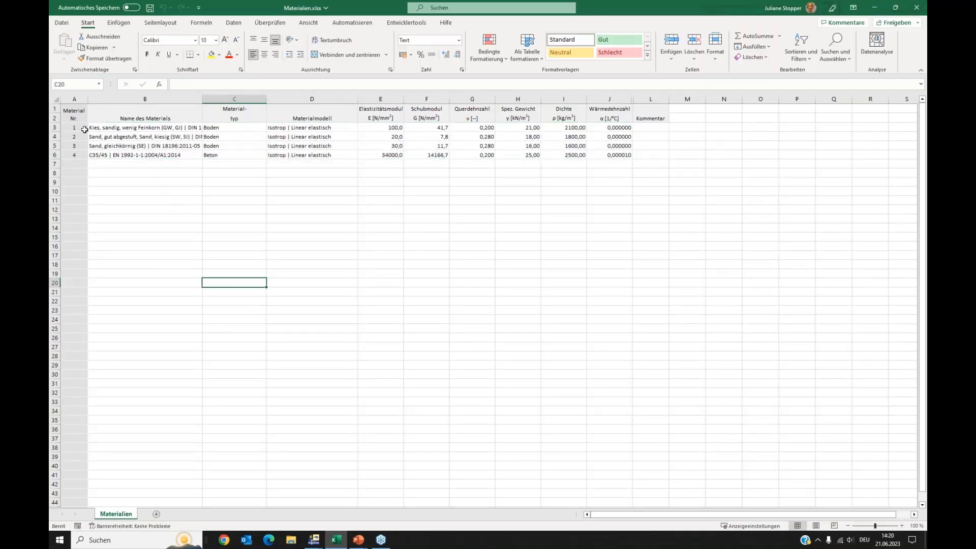
left_click_drag(91, 127, 623, 156)
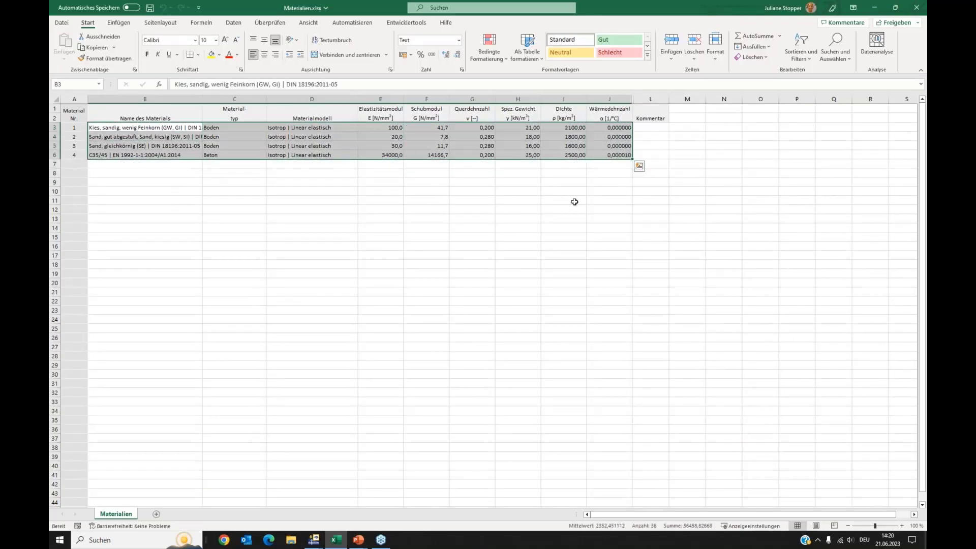
key("ctrl+c")
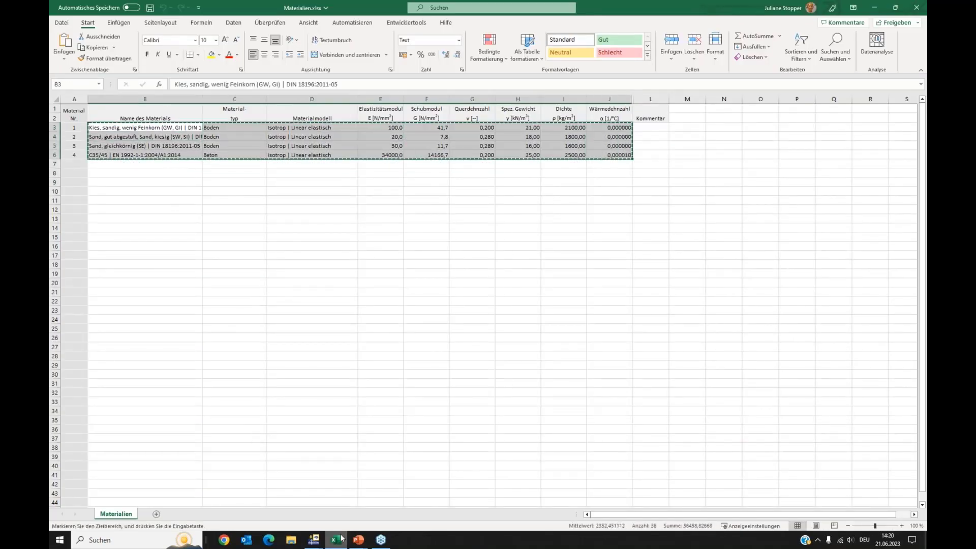
Switch back to the terrain section model in RFEM and paste the copied materials into the materials table starting at row 2
left_click(313, 540)
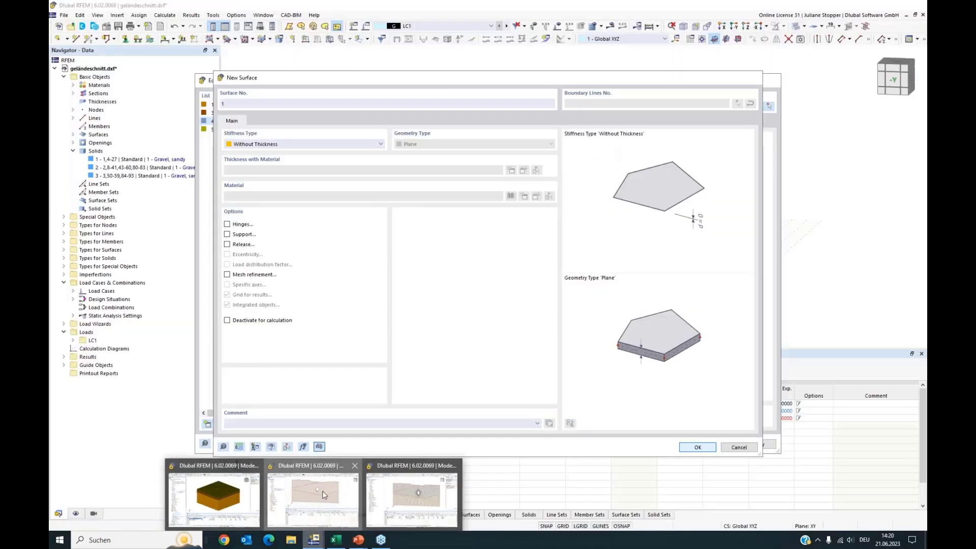
left_click(322, 490)
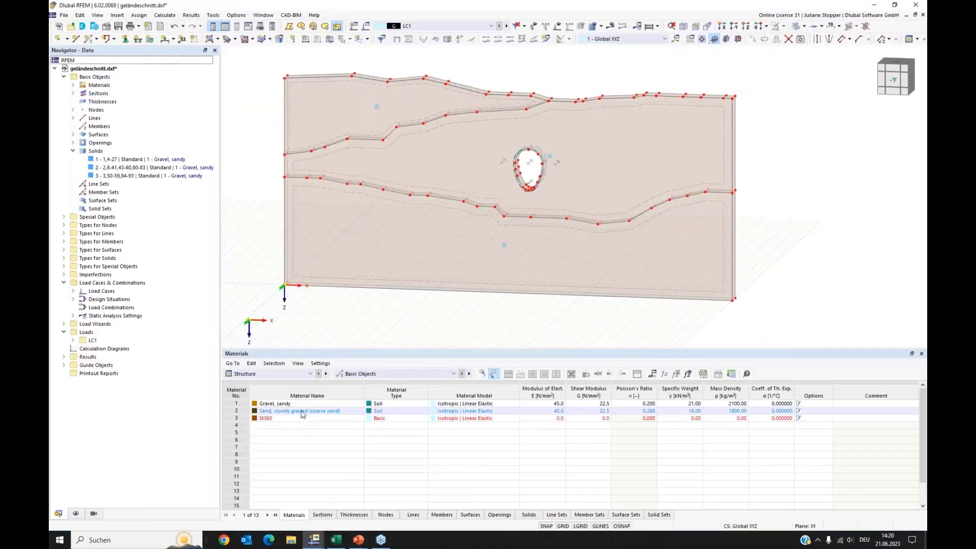
left_click(302, 410)
key("ctrl+v")
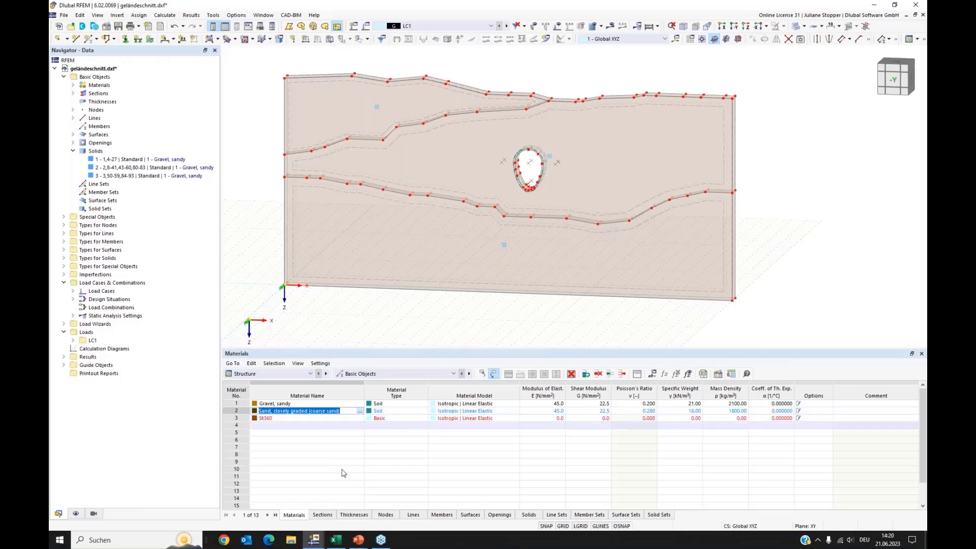
left_click(567, 321)
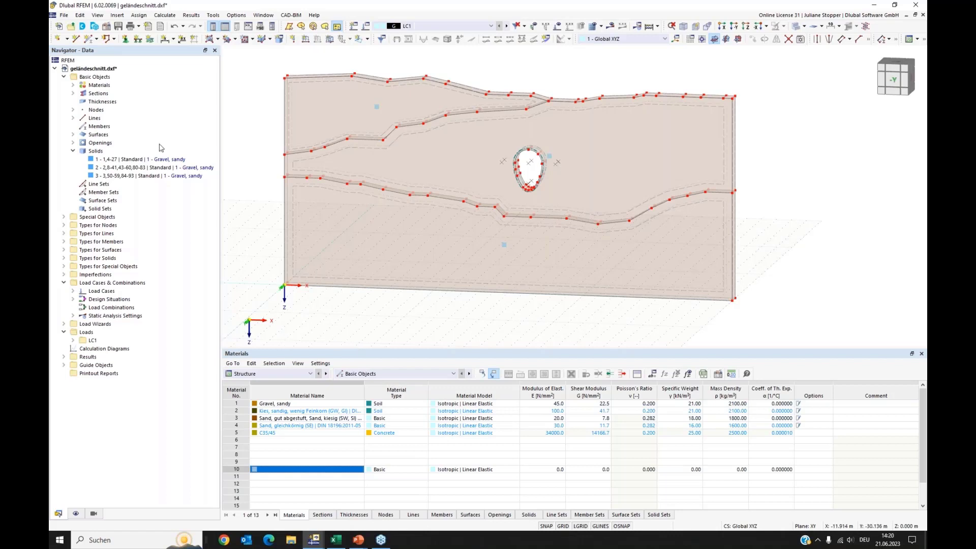
Activate the Geotechnical Analysis add-on in the base data of the terrain section model
right_click(88, 69)
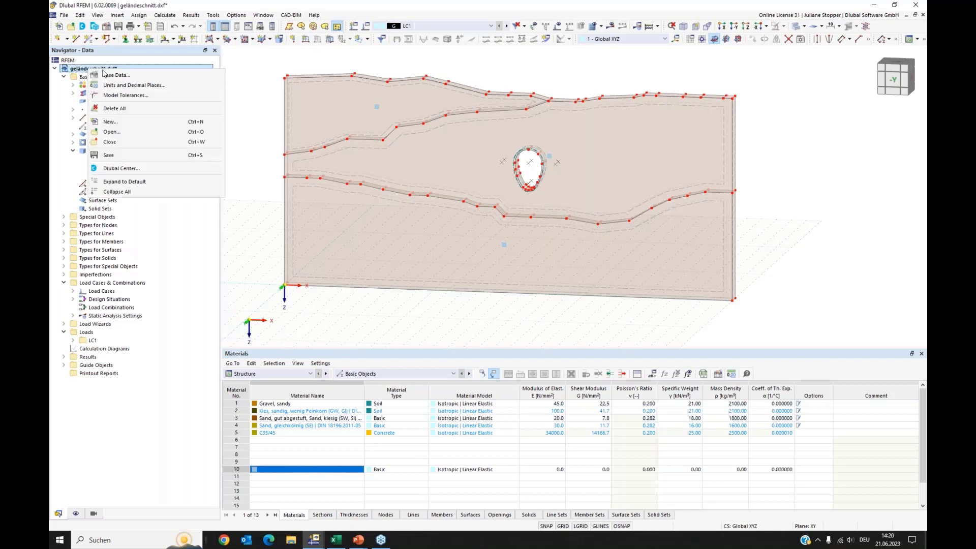
left_click(109, 75)
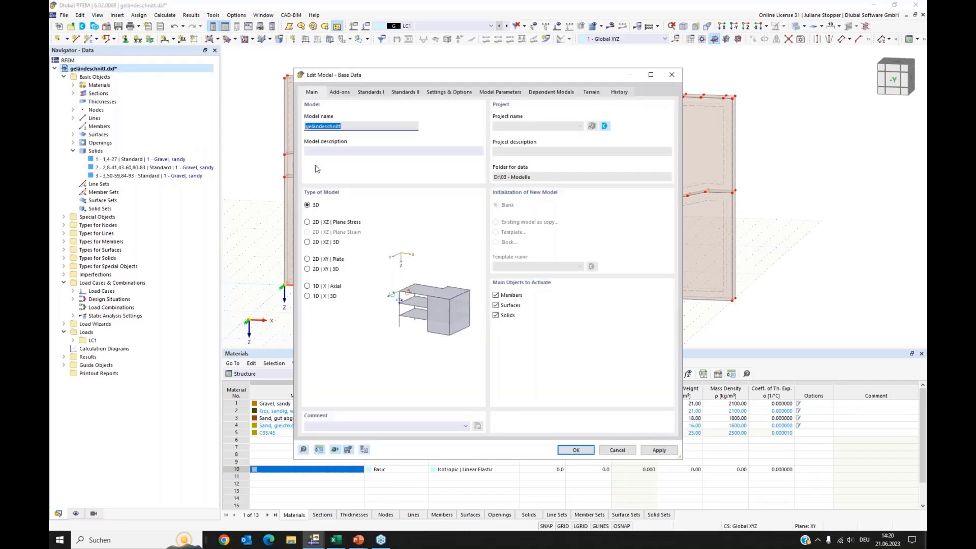
left_click(339, 93)
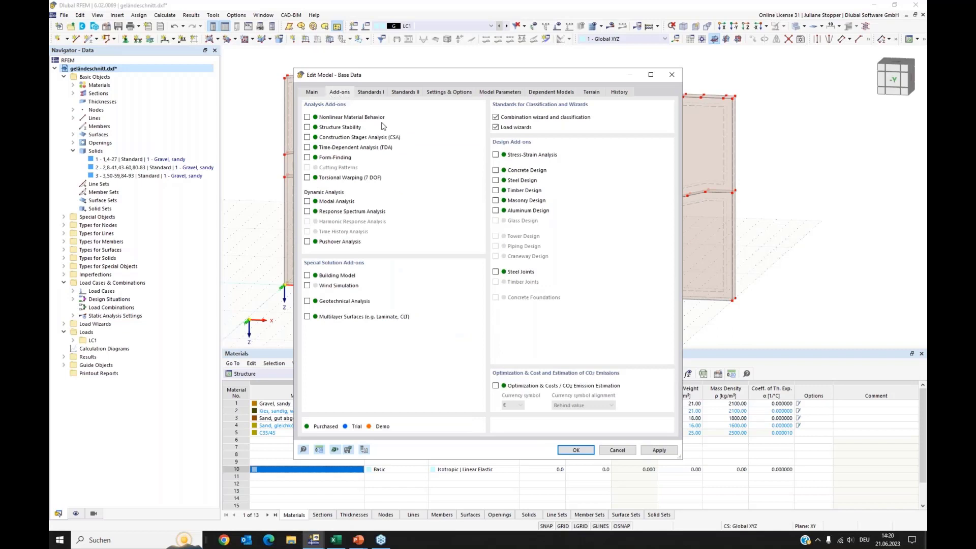
left_click(307, 302)
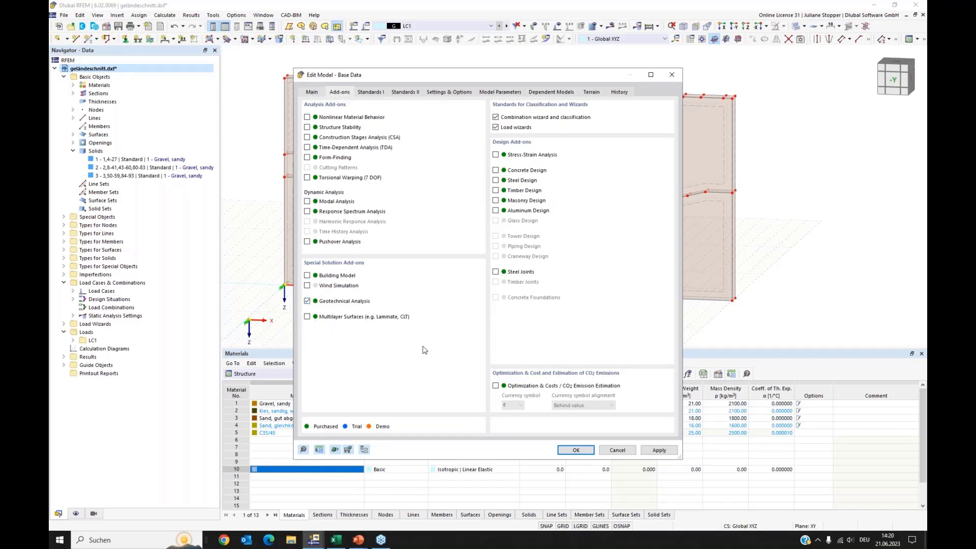
left_click(576, 449)
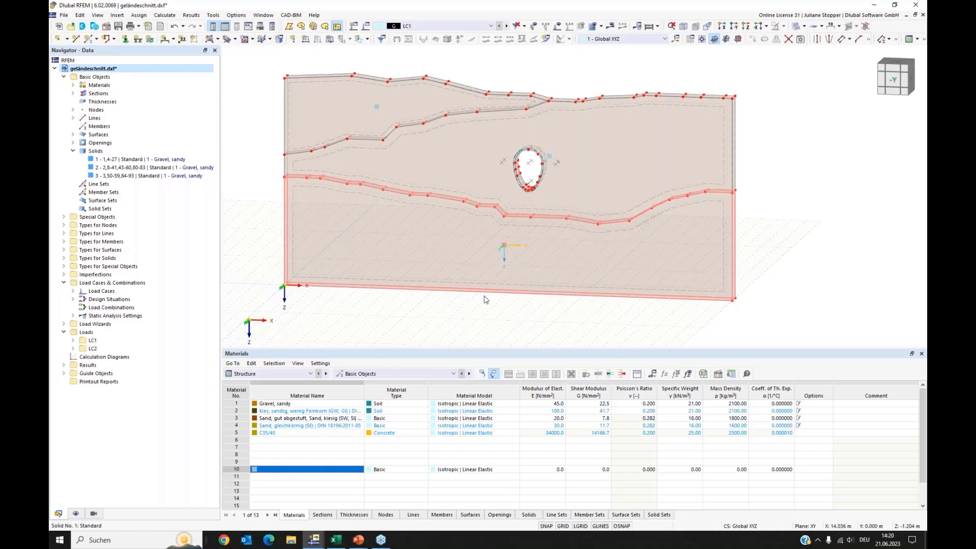
Change the lowest layer solid to type Soil with material 1 - Gravel, sandy
double_click(458, 317)
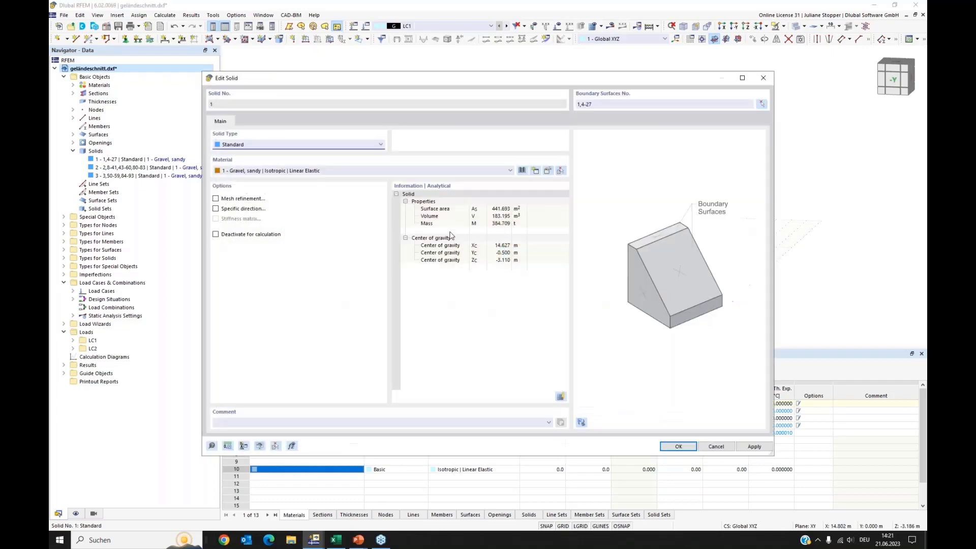
left_click(249, 146)
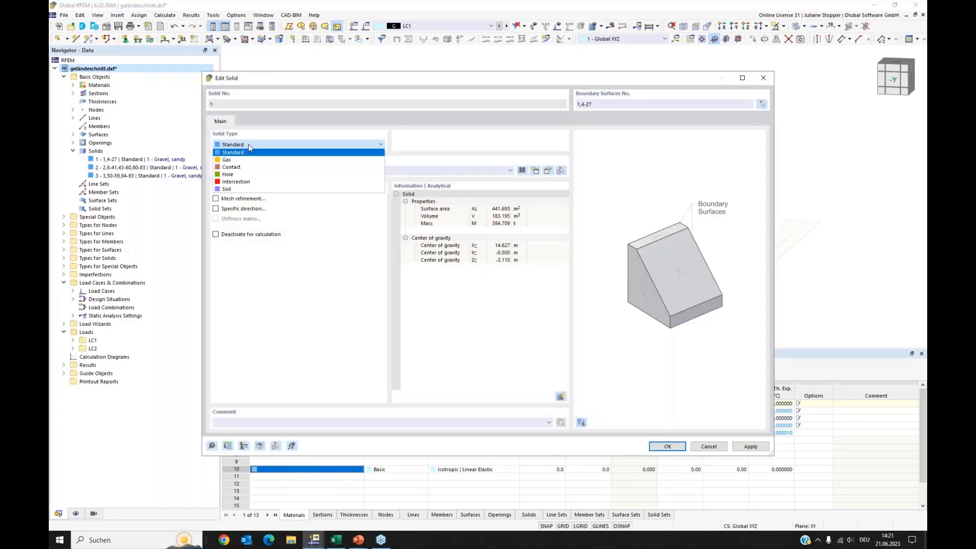
left_click(228, 188)
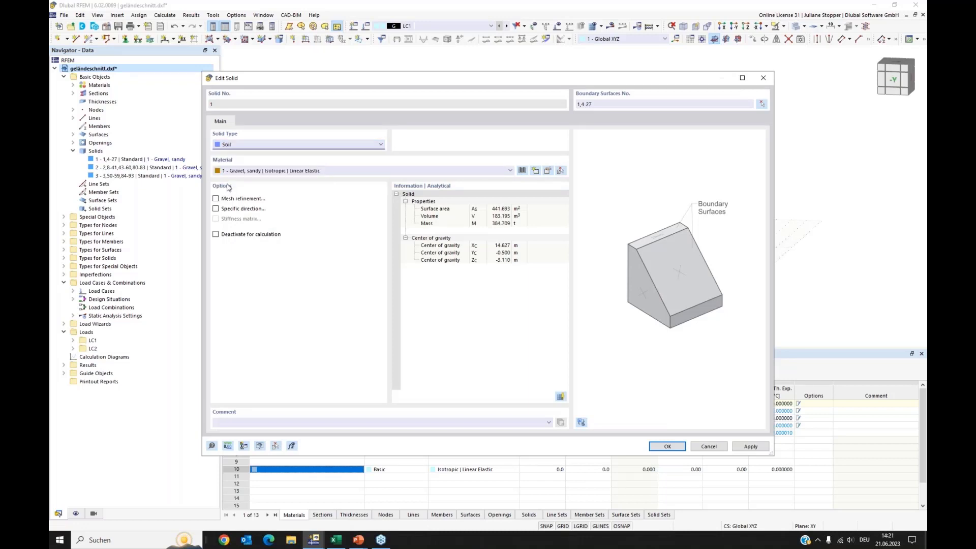
left_click(253, 173)
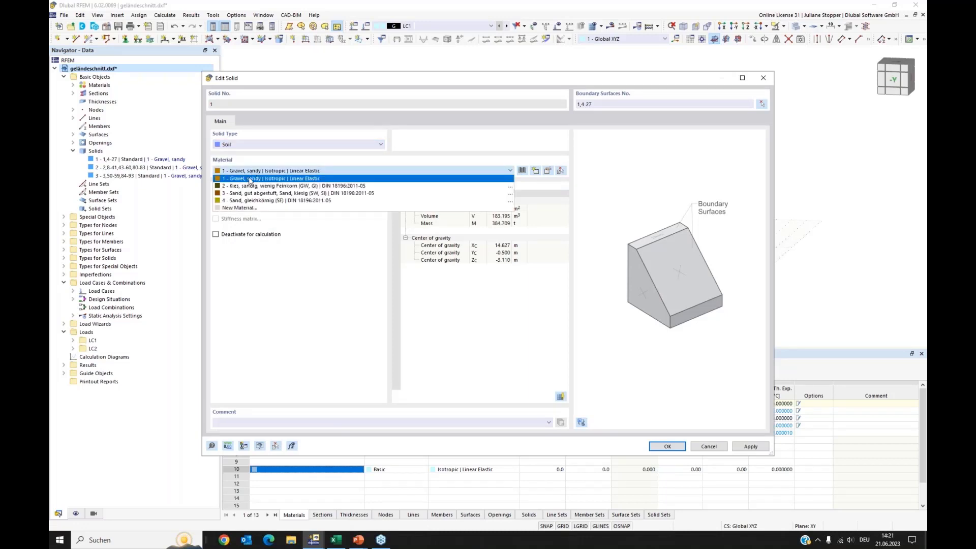
left_click(250, 180)
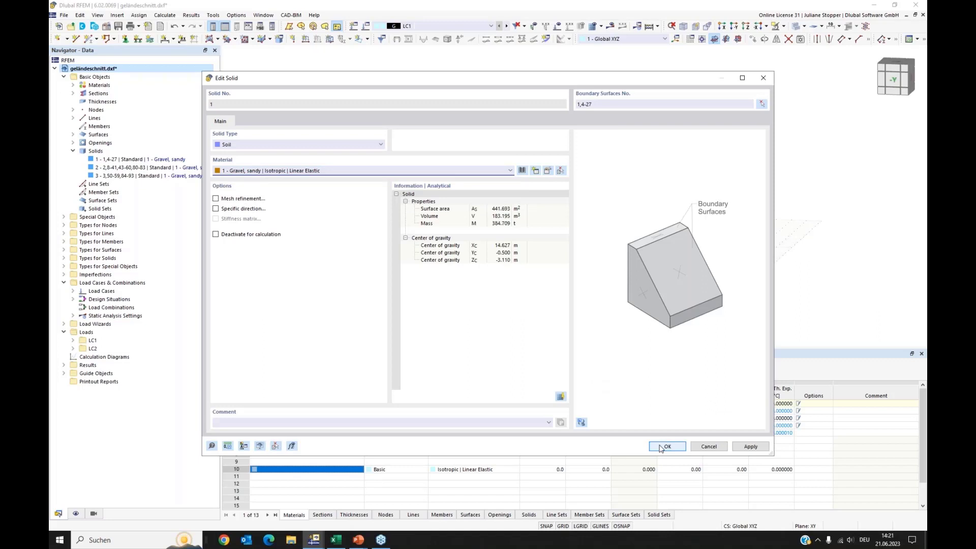
key("Return")
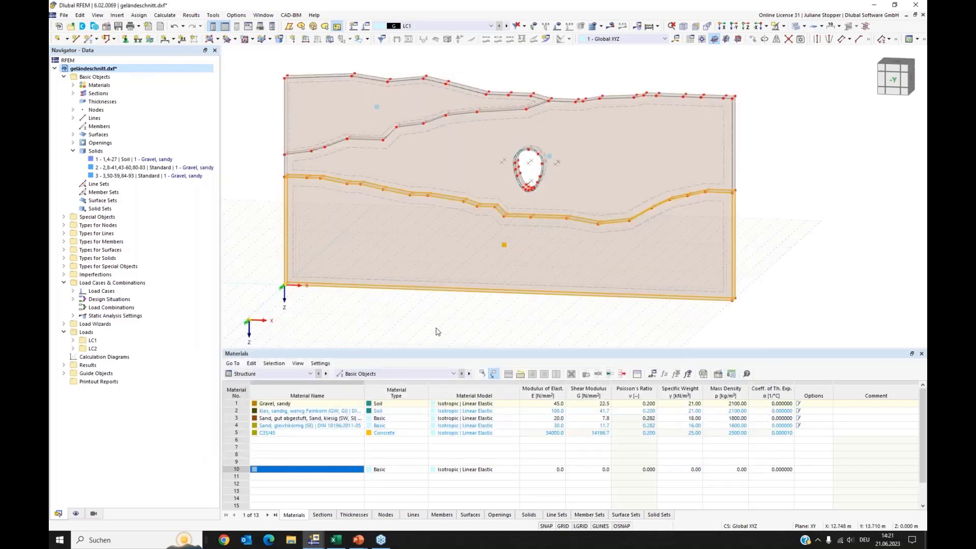
Assign material 3 - Sand, gut abgestuft, Sand, kiesig (SW, SI) to the middle layer solid and set its type to Soil
double_click(549, 158)
left_click(333, 171)
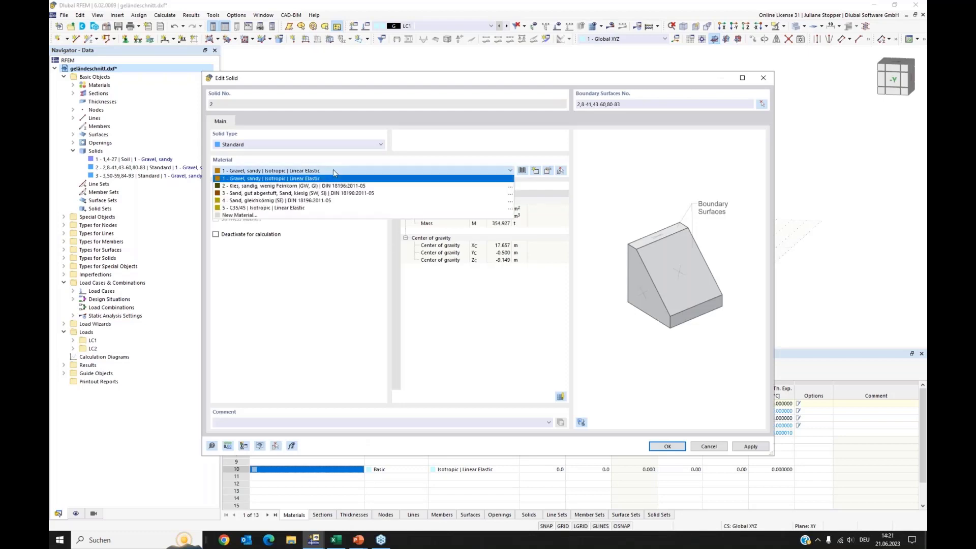
left_click(323, 193)
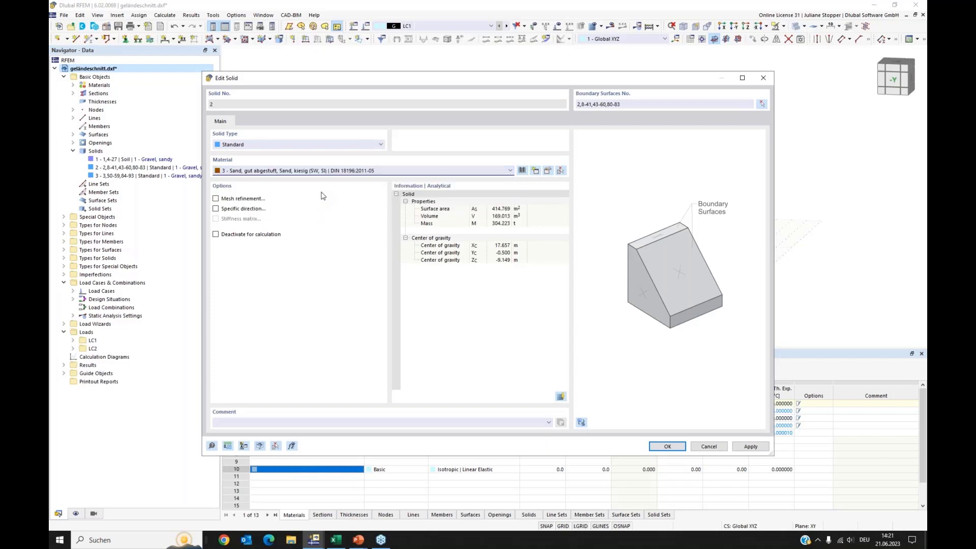
left_click(668, 446)
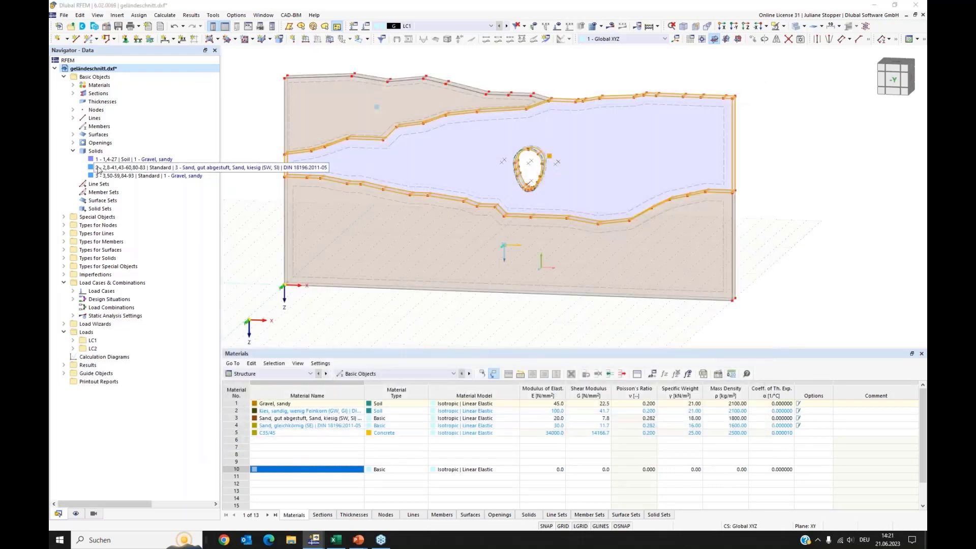
double_click(141, 167)
left_click(236, 147)
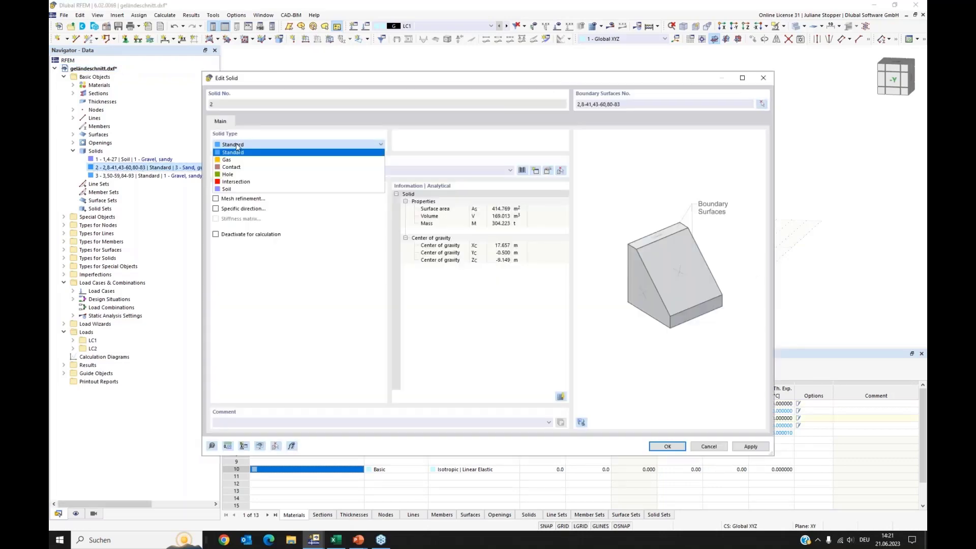
left_click(229, 189)
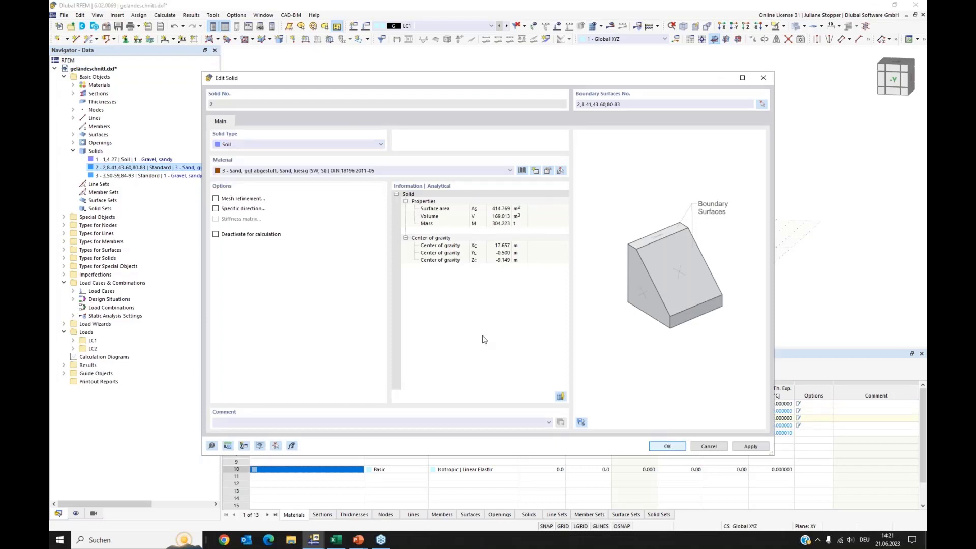
key("Return")
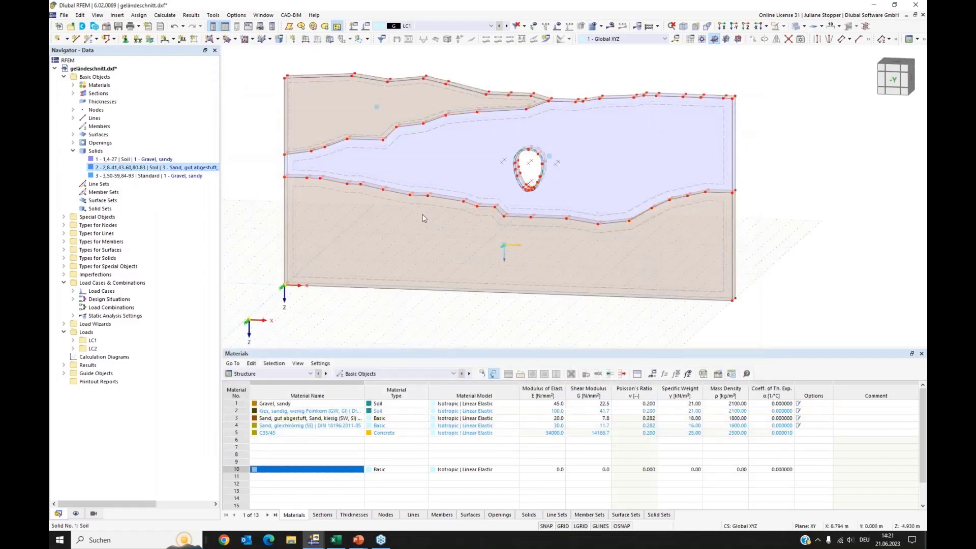
Set the uppermost layer solid to type Soil and assign material 4 - Sand, gleichkörnig (SE)
double_click(375, 106)
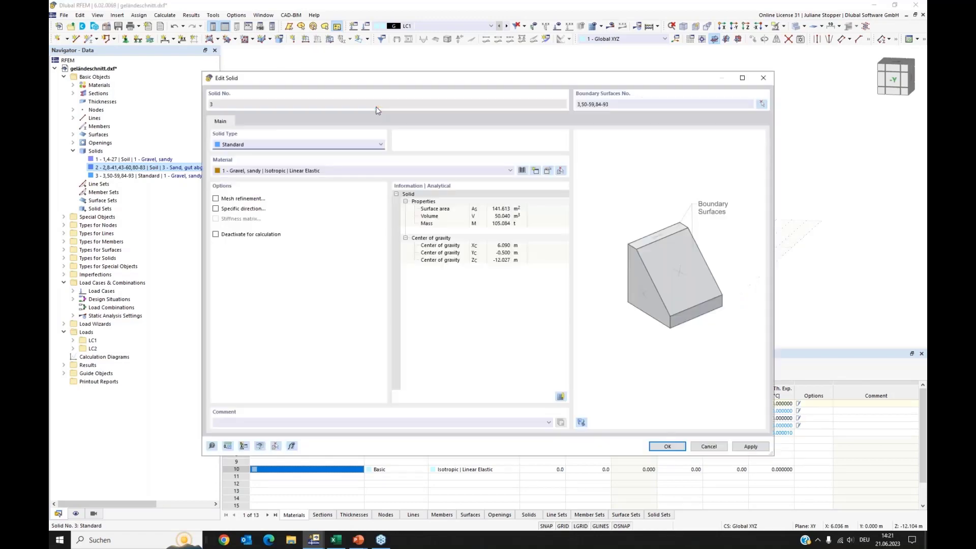
left_click(301, 145)
left_click(257, 189)
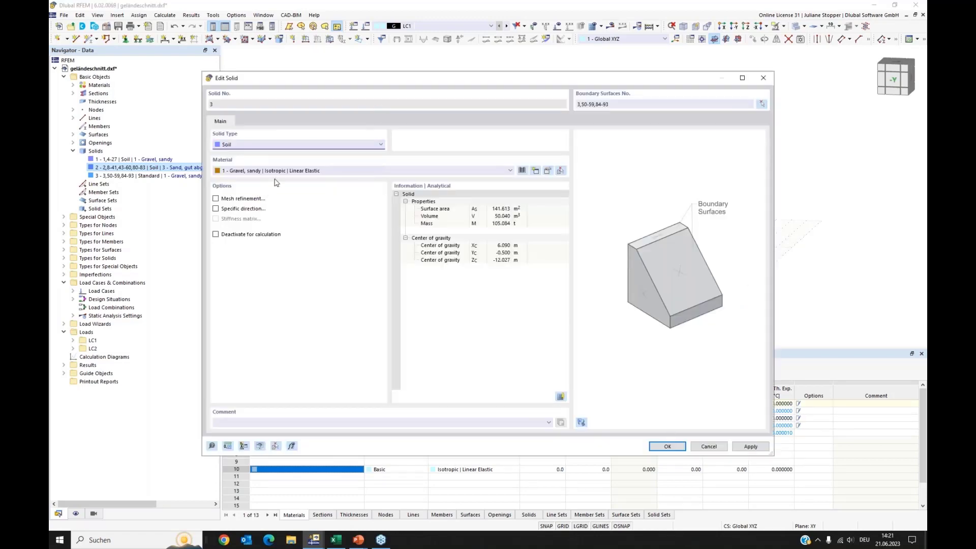
left_click(285, 169)
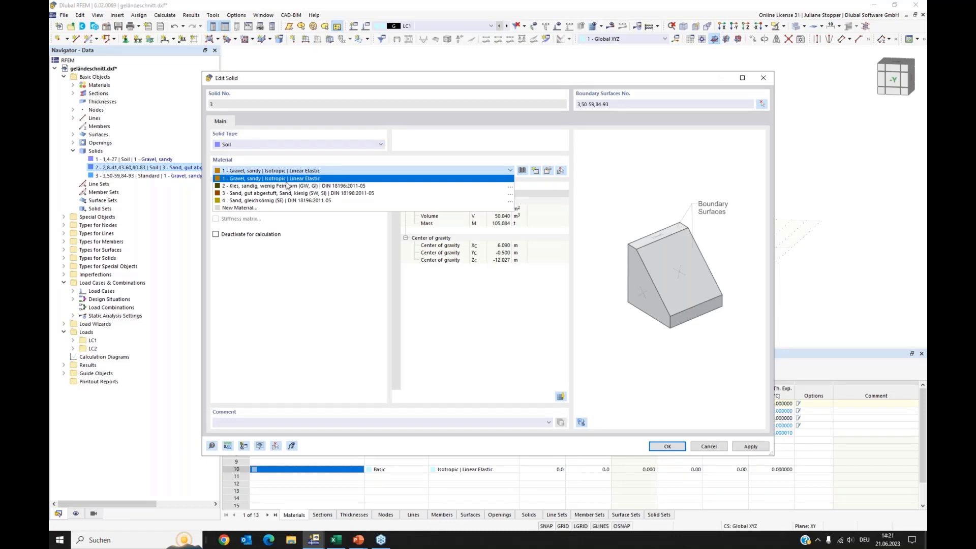
left_click(285, 200)
left_click(662, 448)
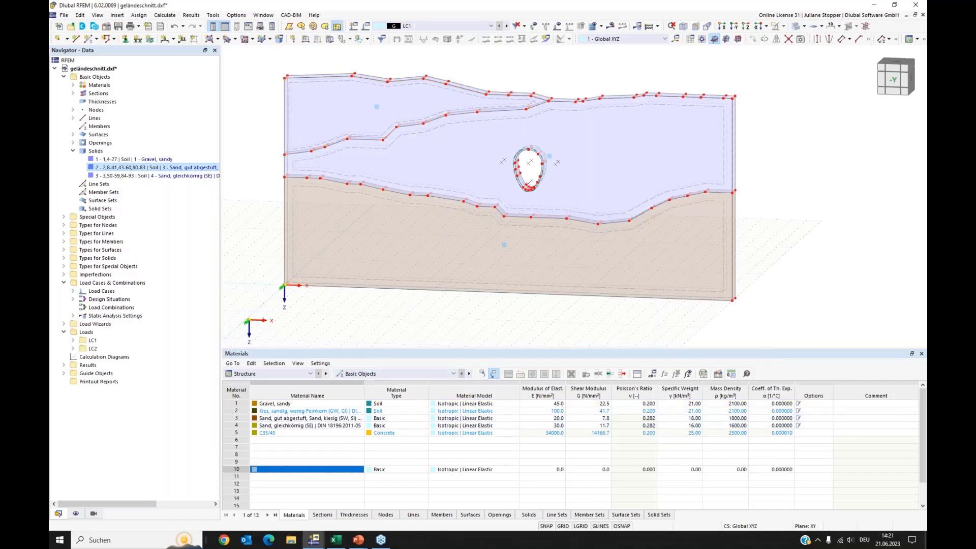
Color the rendered objects by object property, show the layers as opaque solids, and return to the Data navigator
middle_click_drag(854, 295, 742, 287, "ctrl")
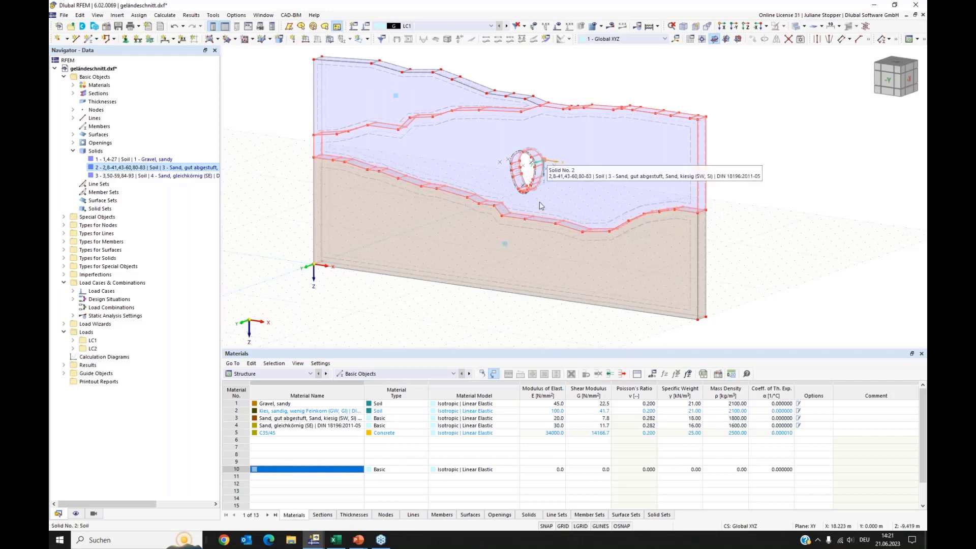
left_click(75, 515)
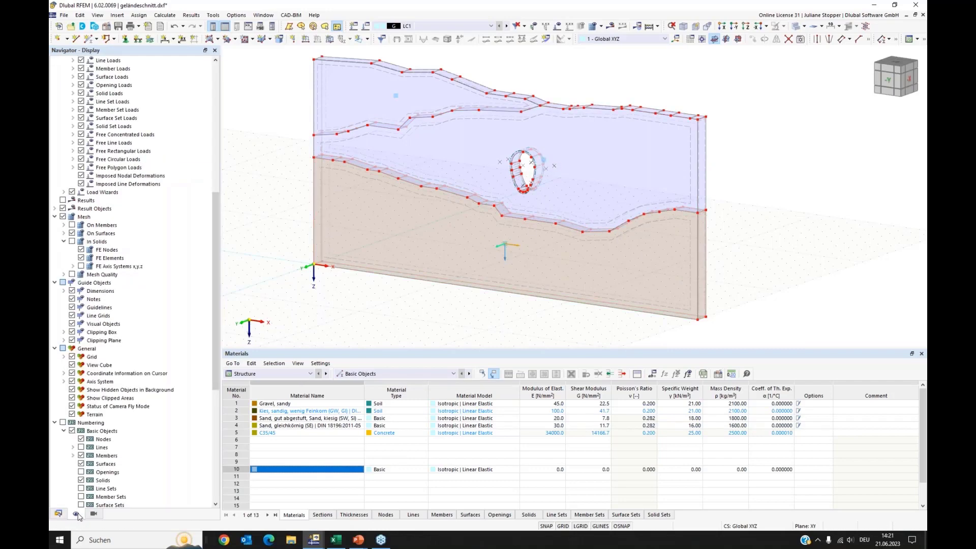
scroll(159, 411, "down", 3)
scroll(158, 410, "down", 5)
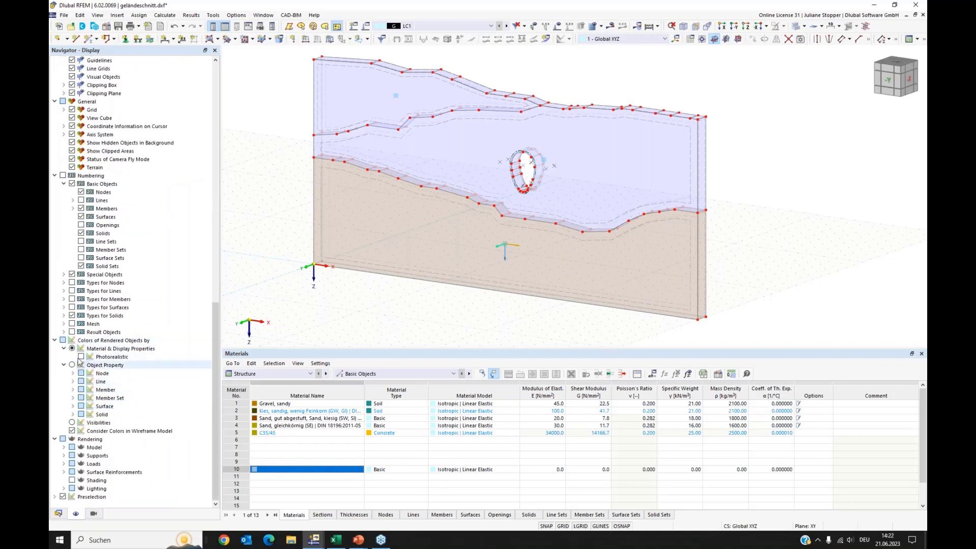
left_click(71, 365)
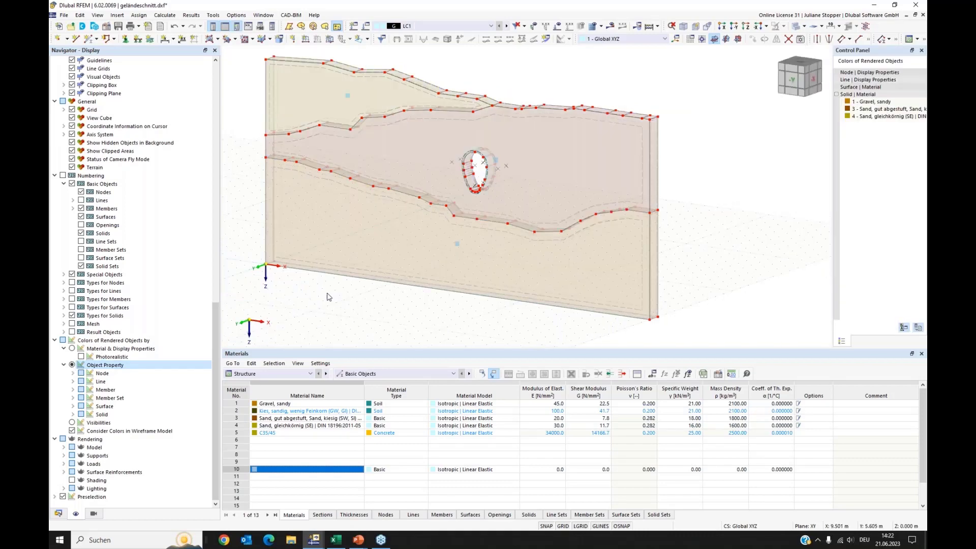
middle_click_drag(343, 291, 352, 289)
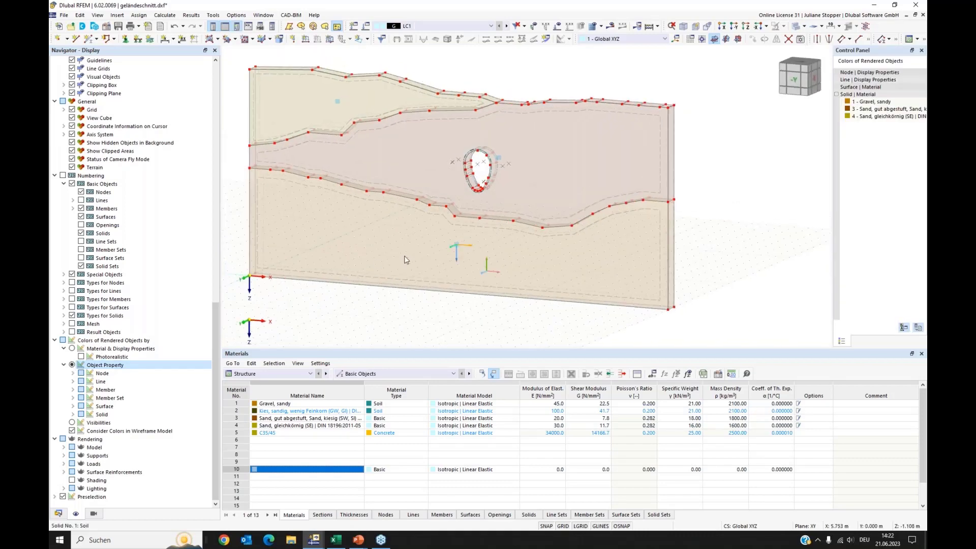
middle_click_drag(405, 260, 456, 256)
left_click(801, 39)
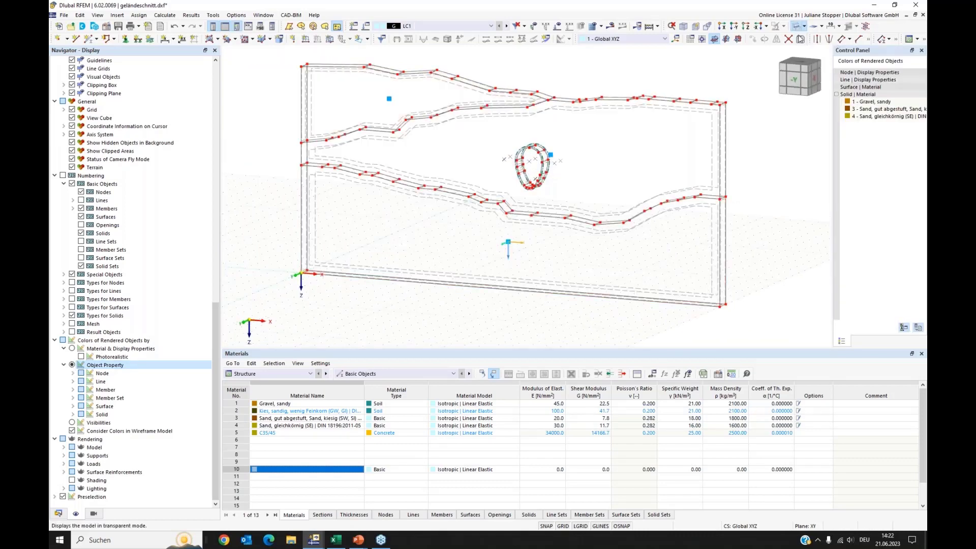
left_click(58, 513)
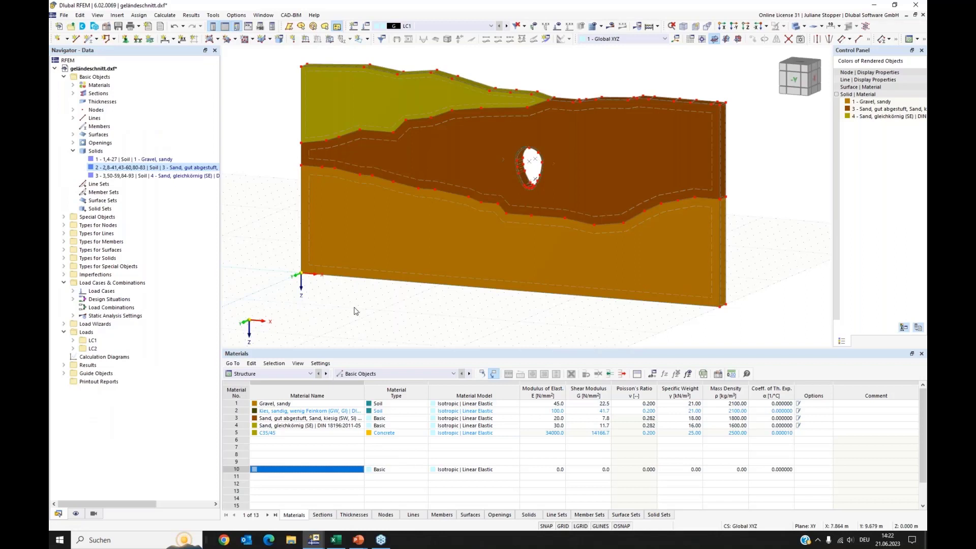
middle_click_drag(360, 310, 364, 310, "ctrl")
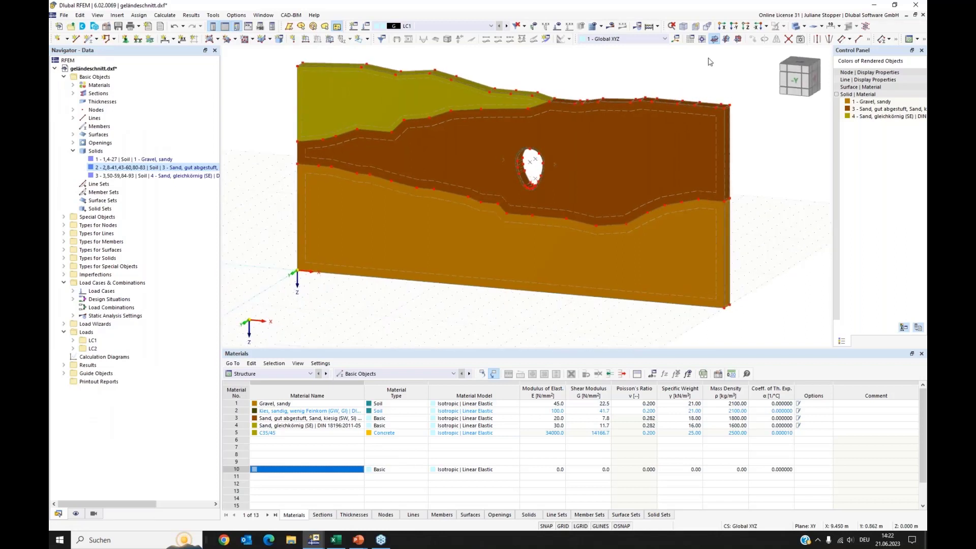
Select the model's front, back and end surfaces from a Z-direction view with the rendering switched to wireframe
left_click(743, 29)
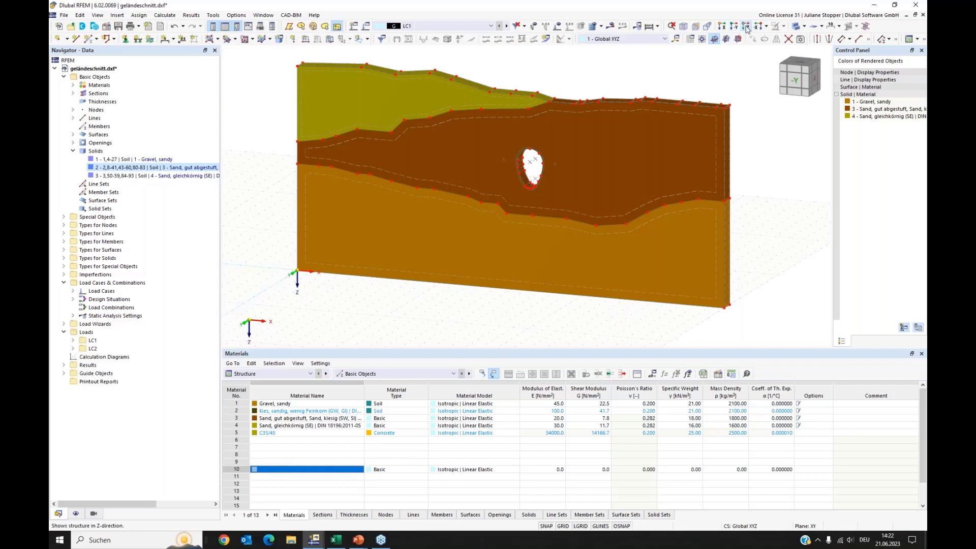
left_click(796, 27)
left_click(796, 27)
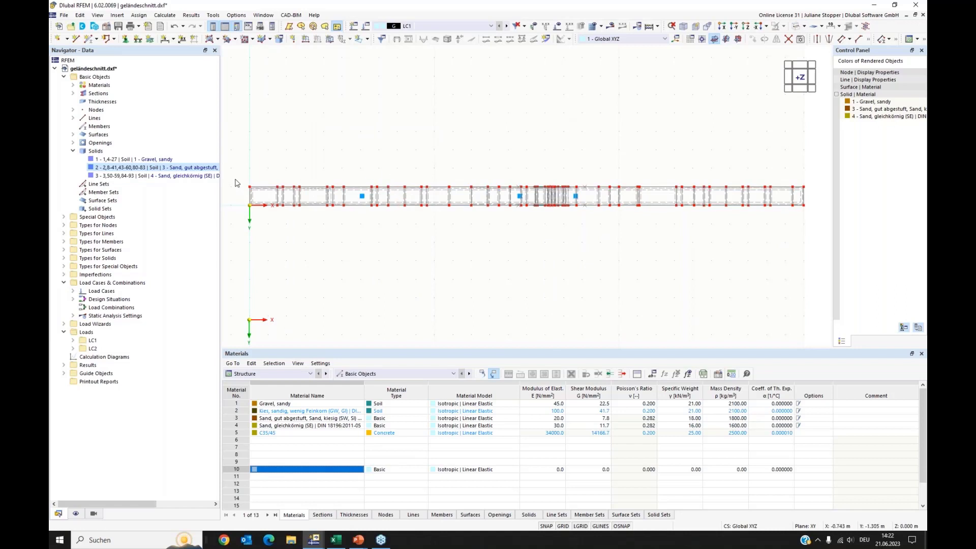
left_click_drag(235, 179, 808, 192)
left_click_drag(243, 181, 813, 220)
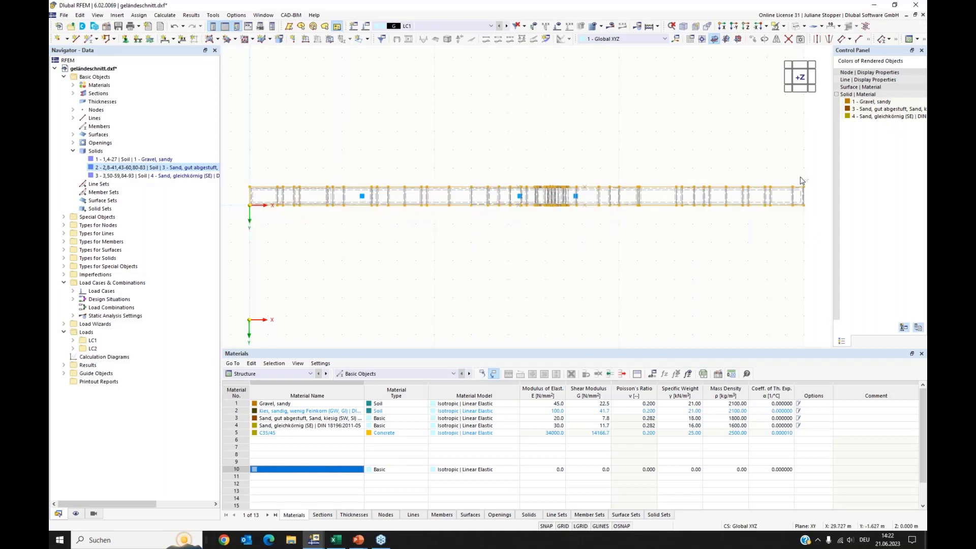
left_click_drag(801, 180, 821, 220)
middle_click_drag(621, 268, 604, 206, "ctrl")
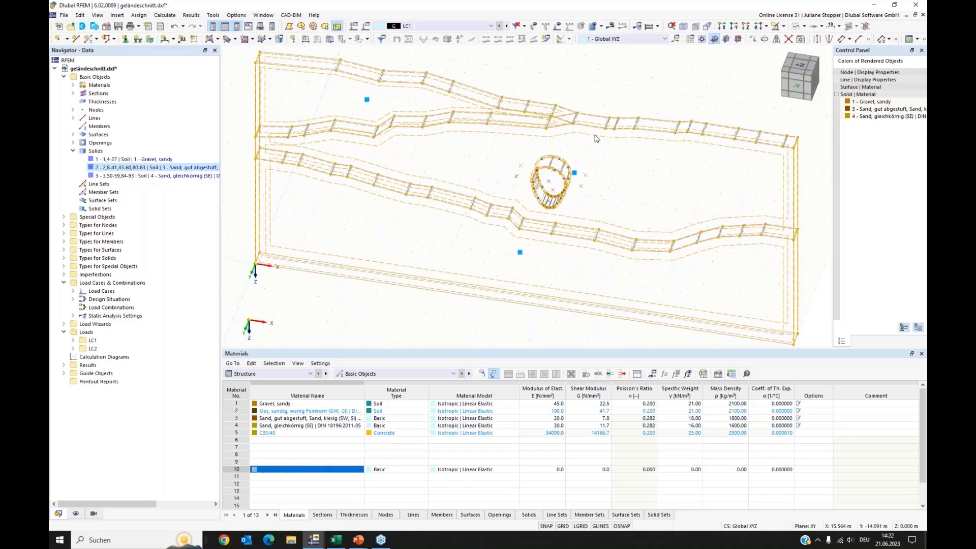
Enable a support for the selected vertical surfaces, assign surface support 2, and check its support conditions
right_click(596, 139)
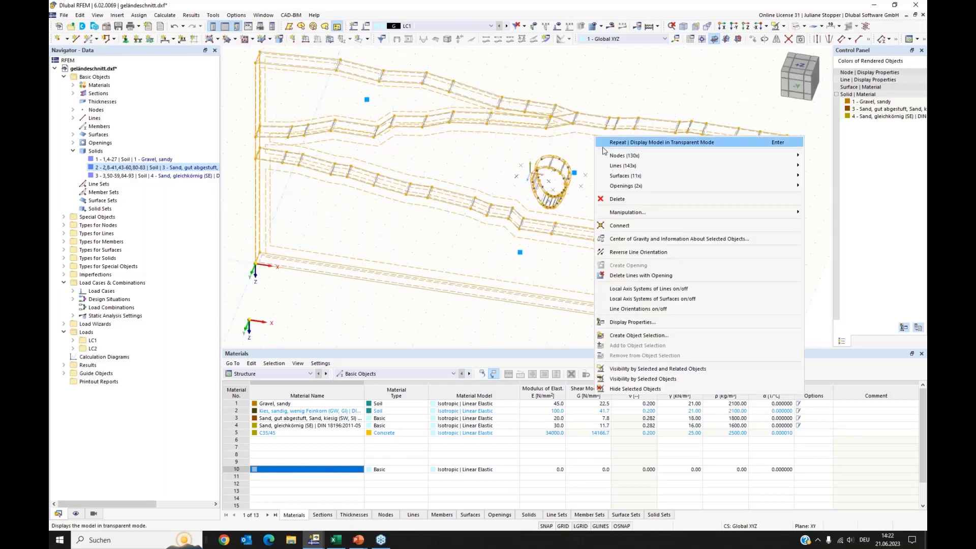
mouse_move(615, 178)
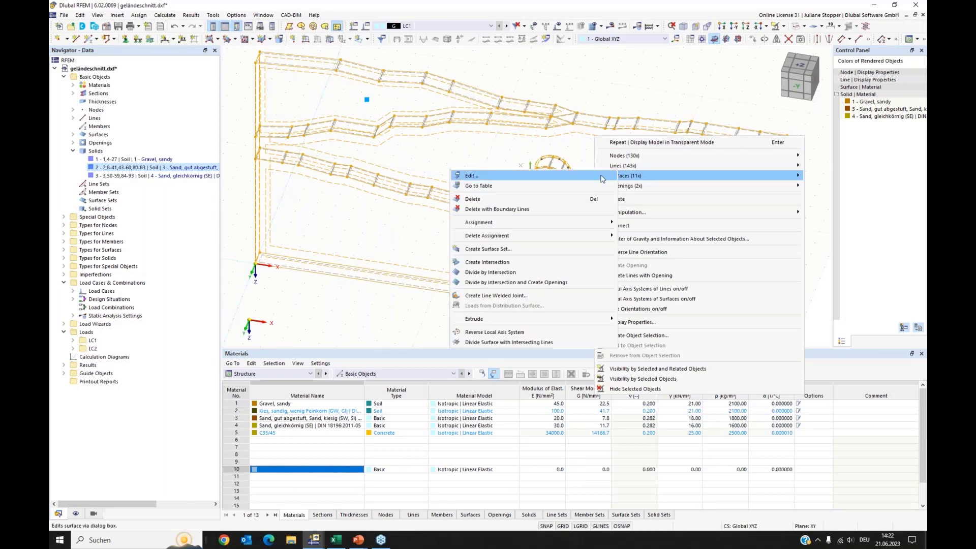
left_click(600, 175)
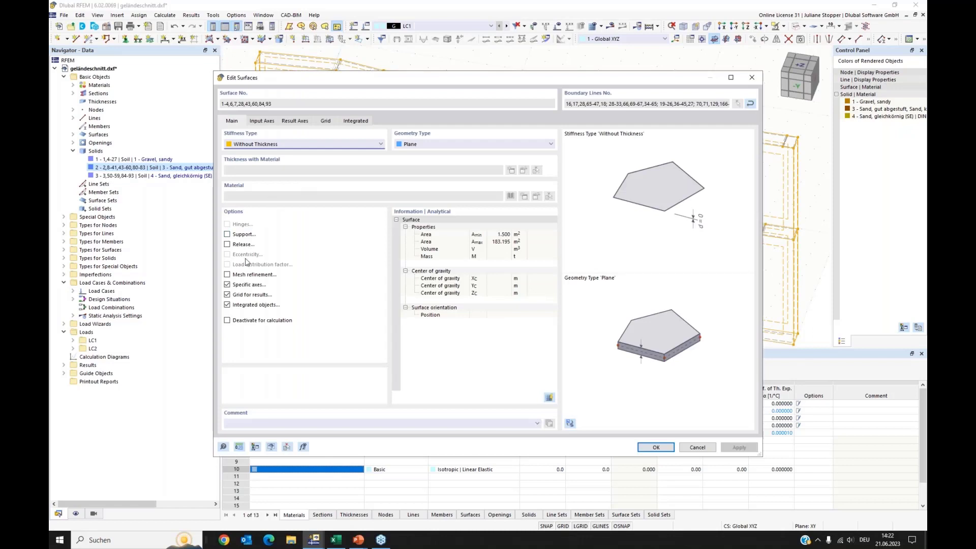
left_click(227, 235)
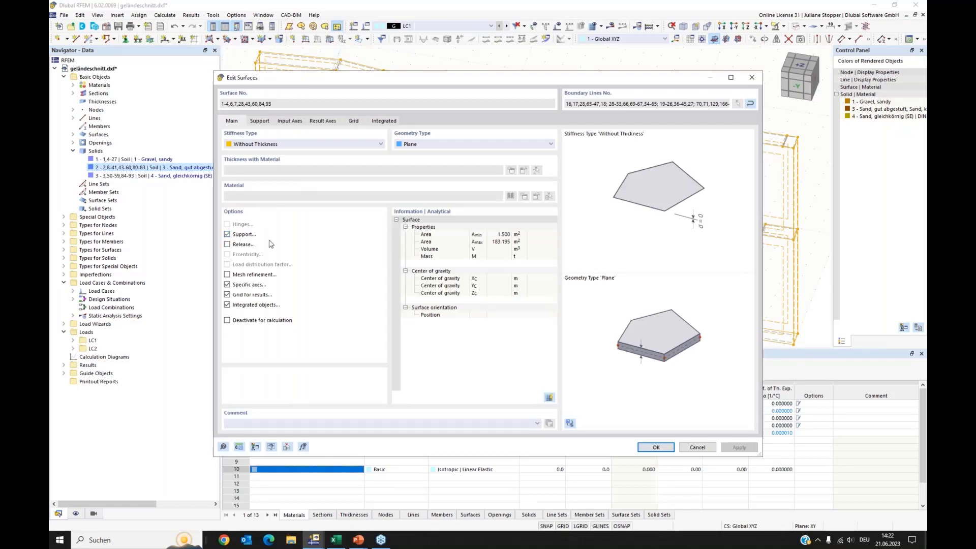
left_click(260, 121)
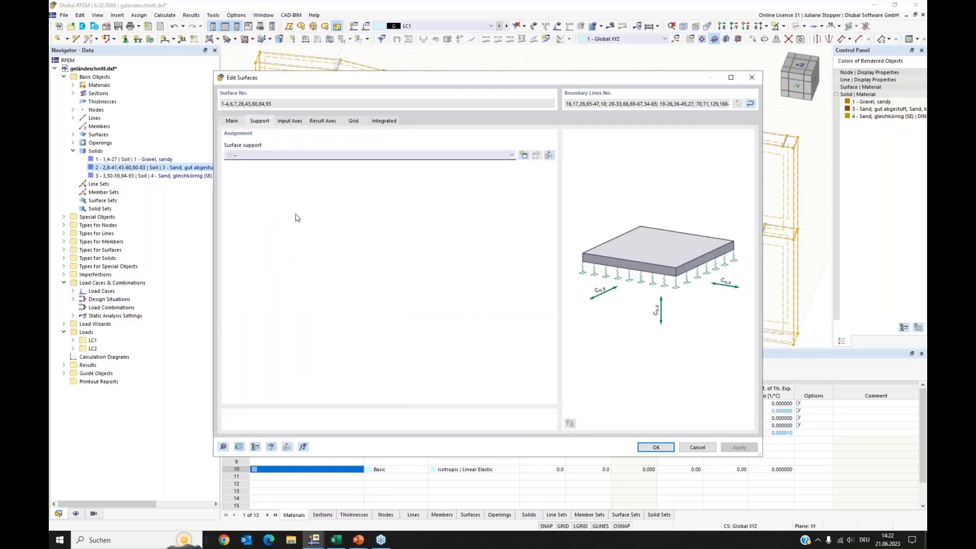
left_click(469, 156)
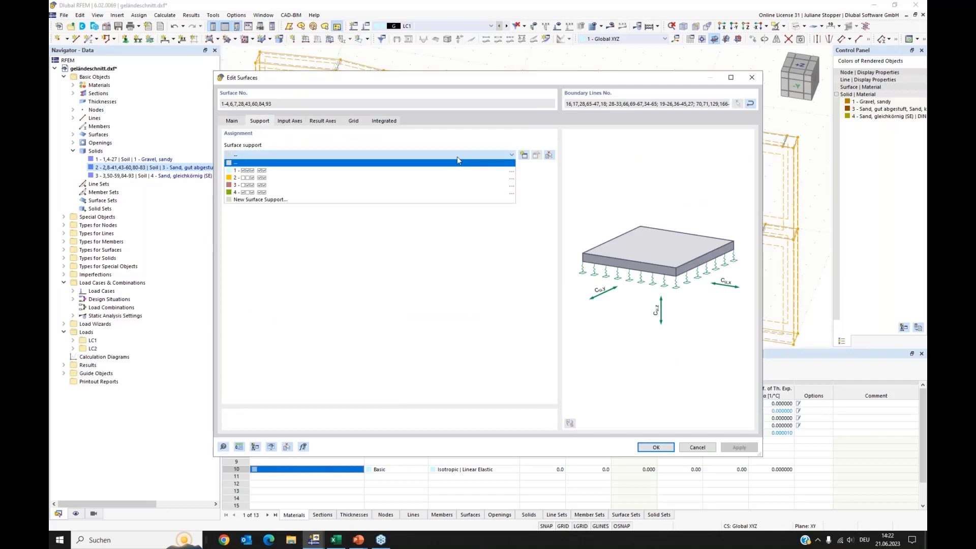
left_click(242, 178)
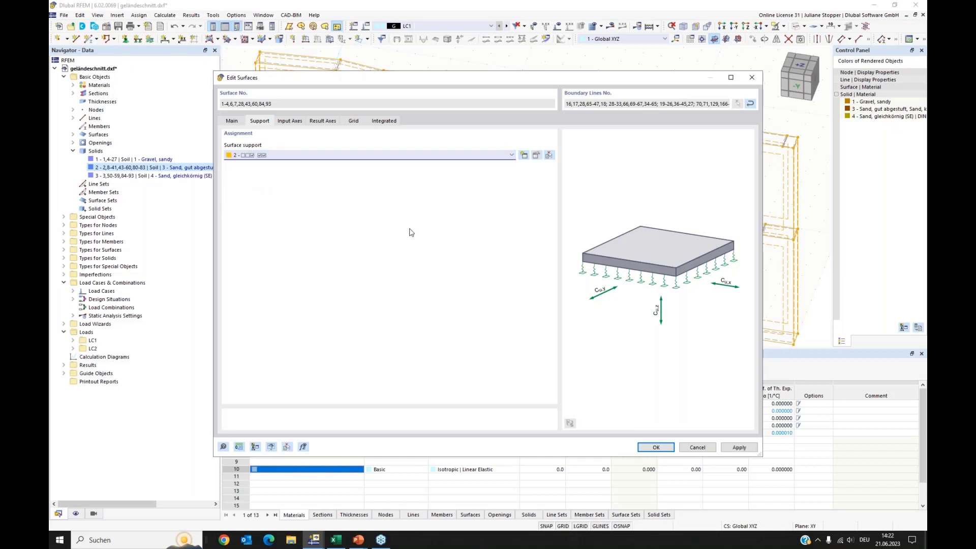
left_click(536, 156)
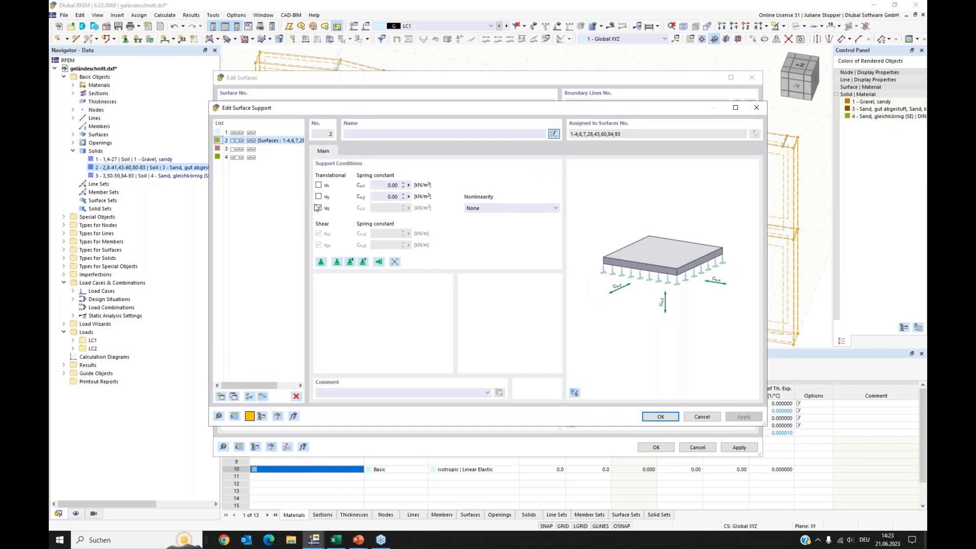
left_click(660, 417)
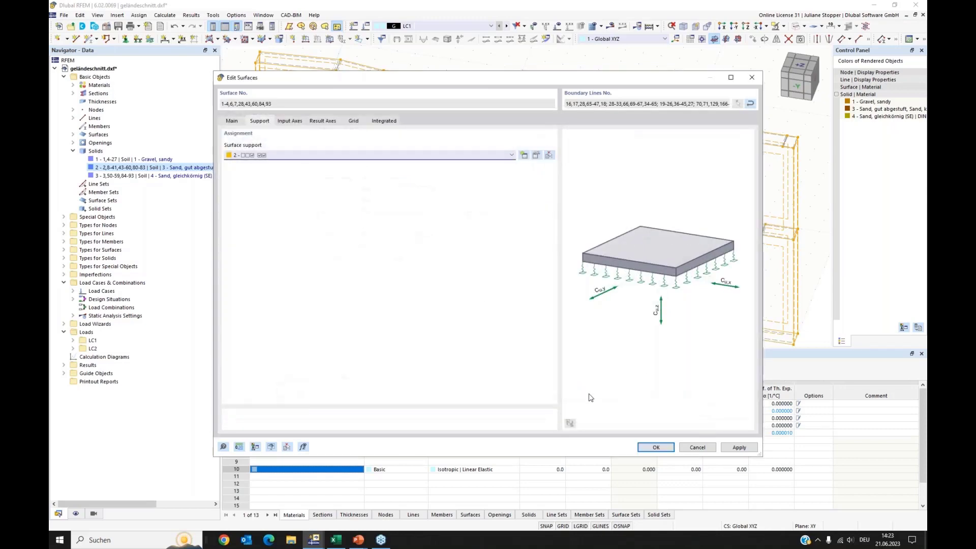
left_click(653, 447)
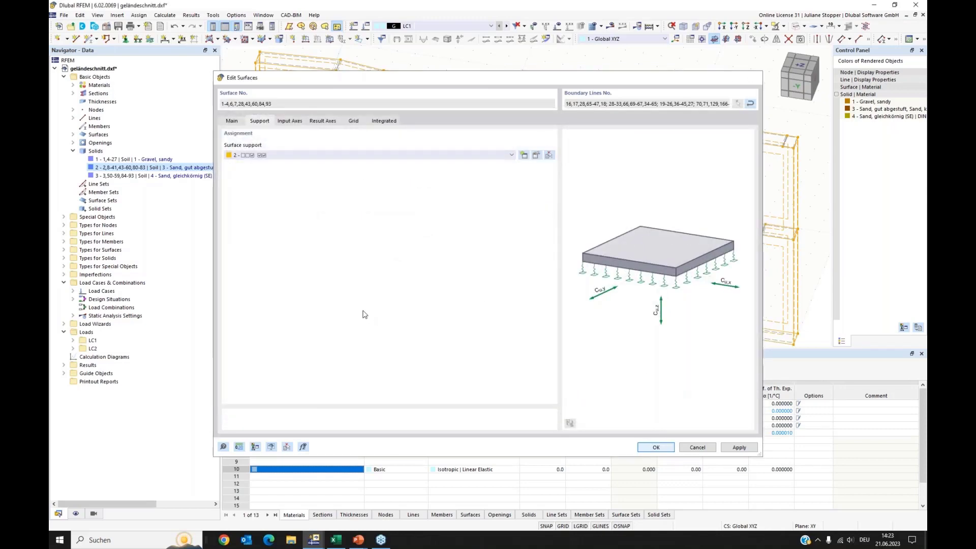
Assign surface support 1 to the base surface of the lowest soil layer
scroll(354, 297, "up", 4)
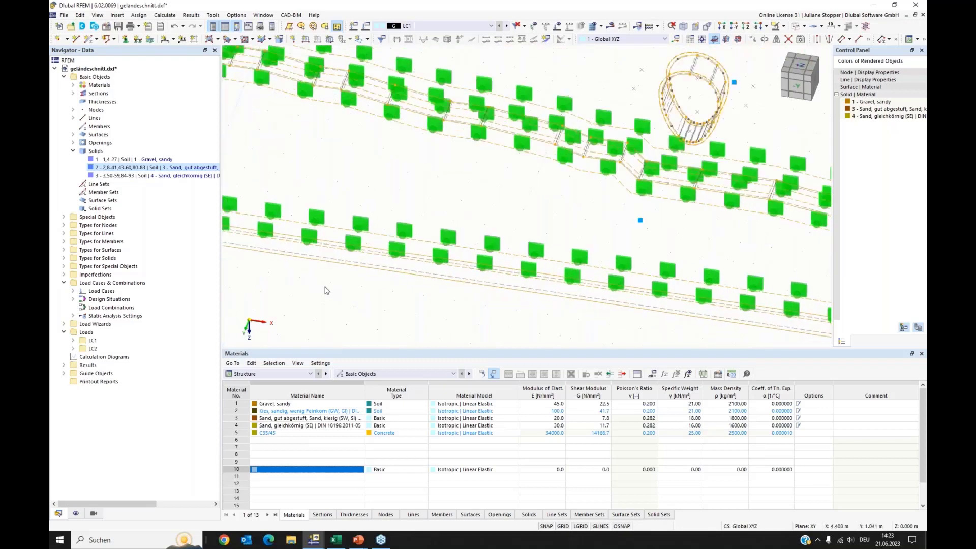
middle_click_drag(349, 281, 488, 290)
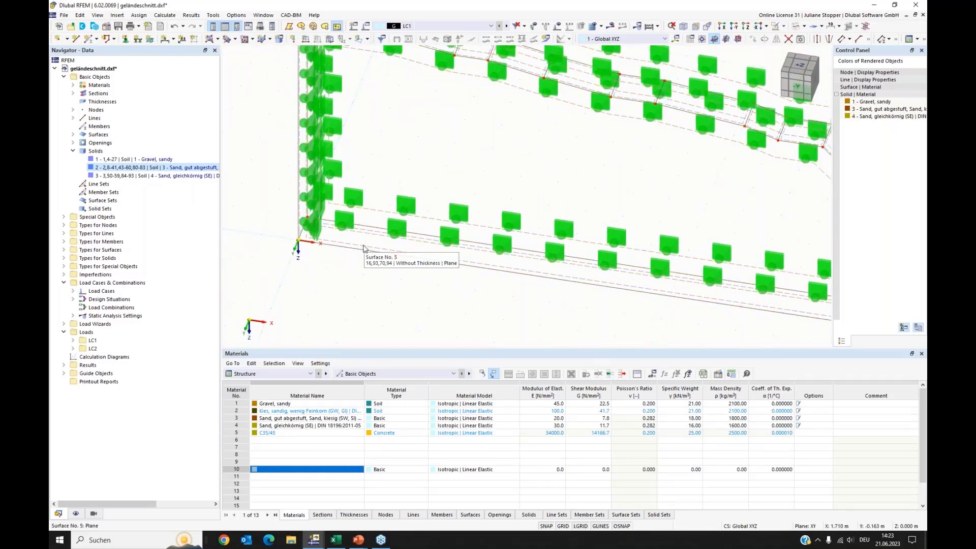
right_click(363, 248)
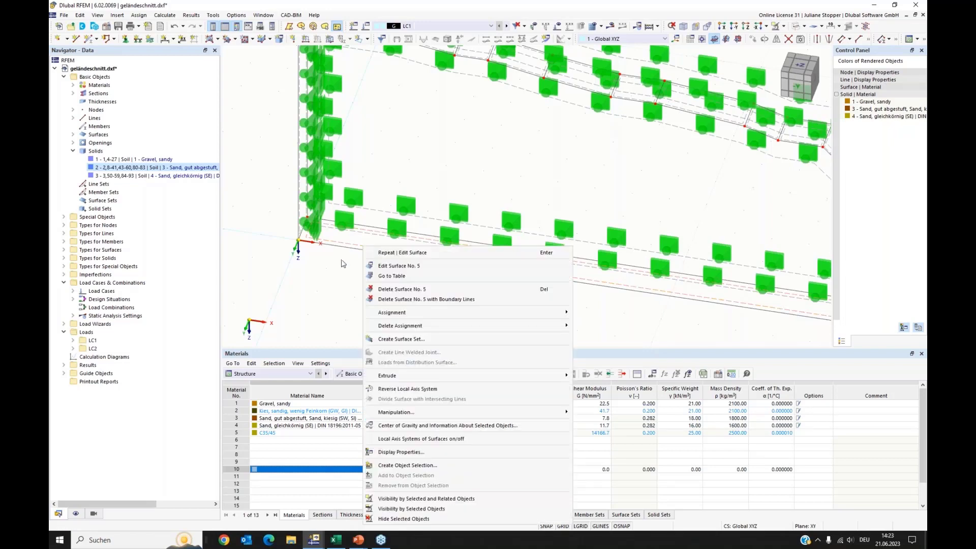
left_click(383, 266)
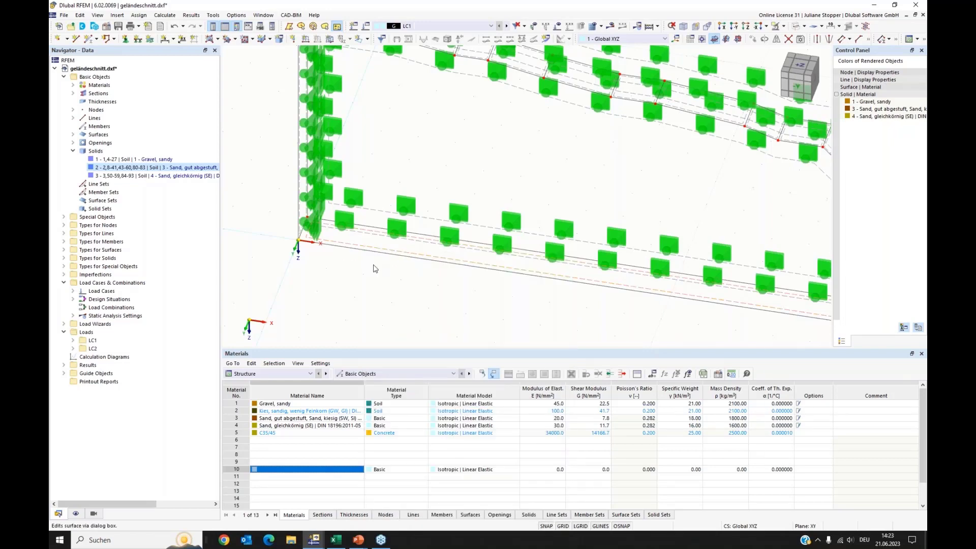
left_click(228, 235)
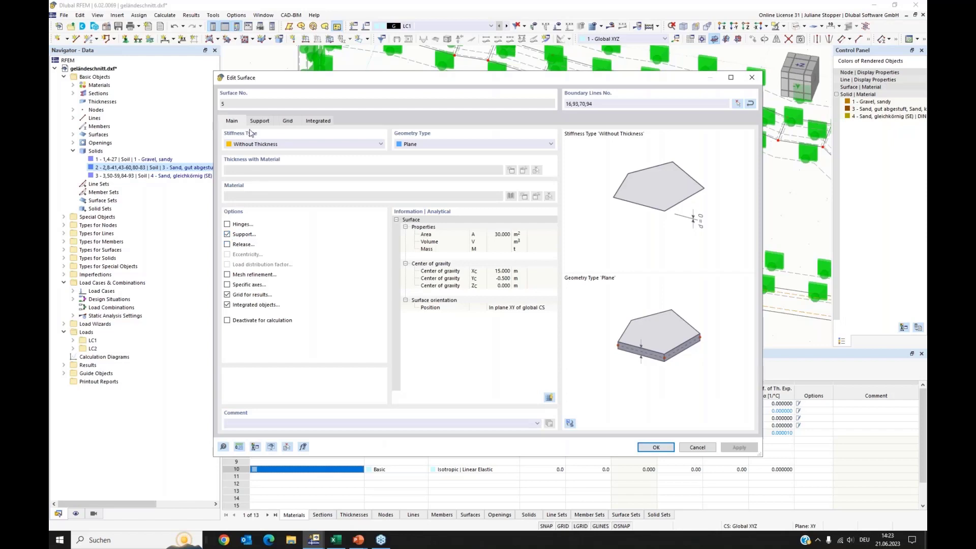
left_click(257, 122)
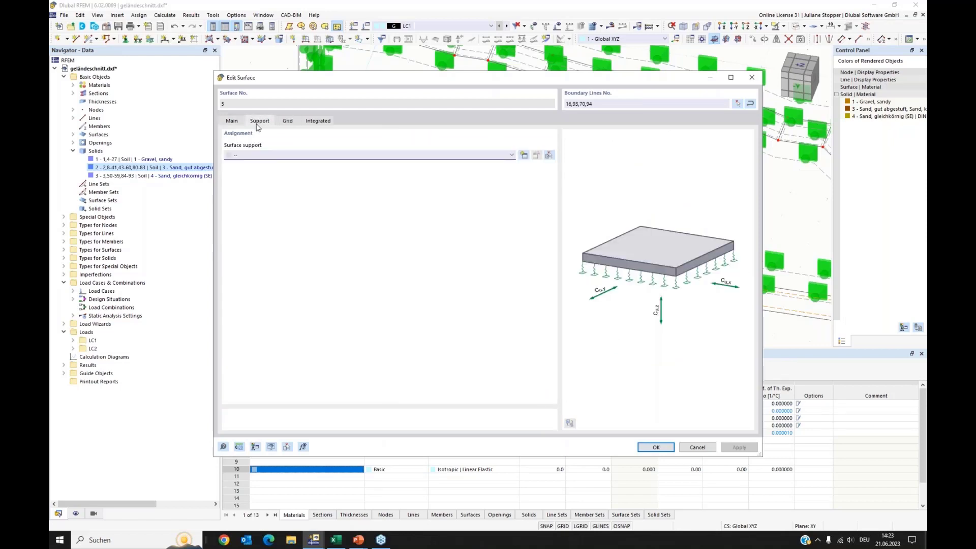
left_click(510, 156)
left_click(260, 171)
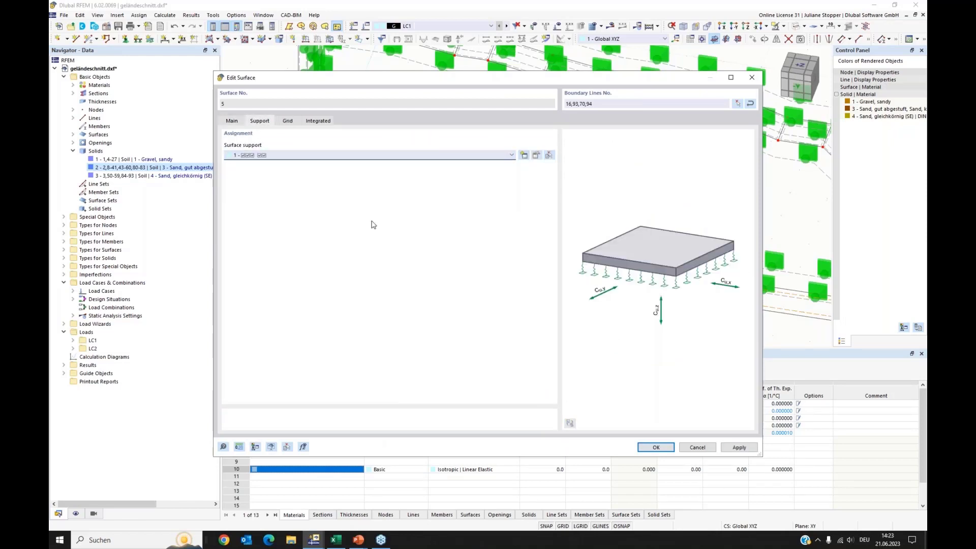
key("Return")
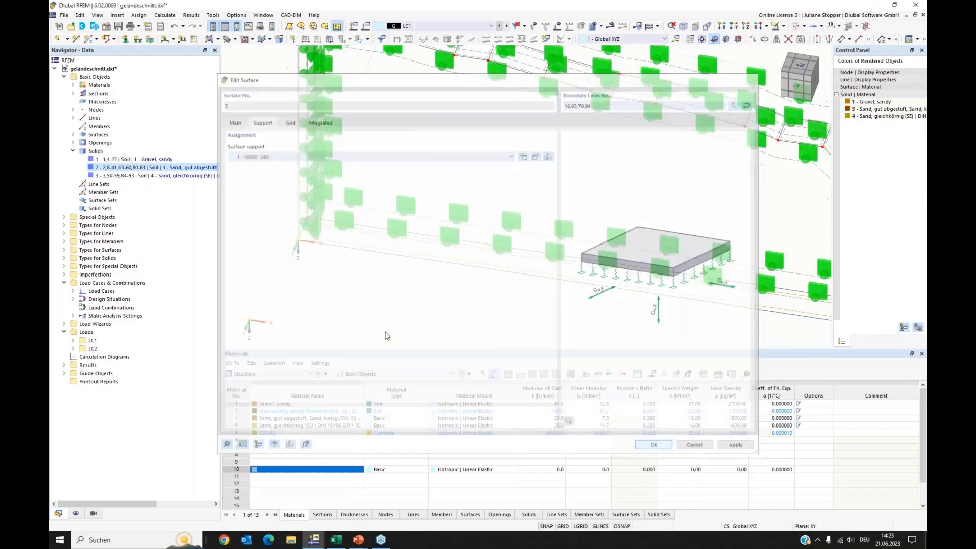
Hide the surface types so the support symbols are not drawn, and return to the Data navigator
scroll(277, 273, "down", 5)
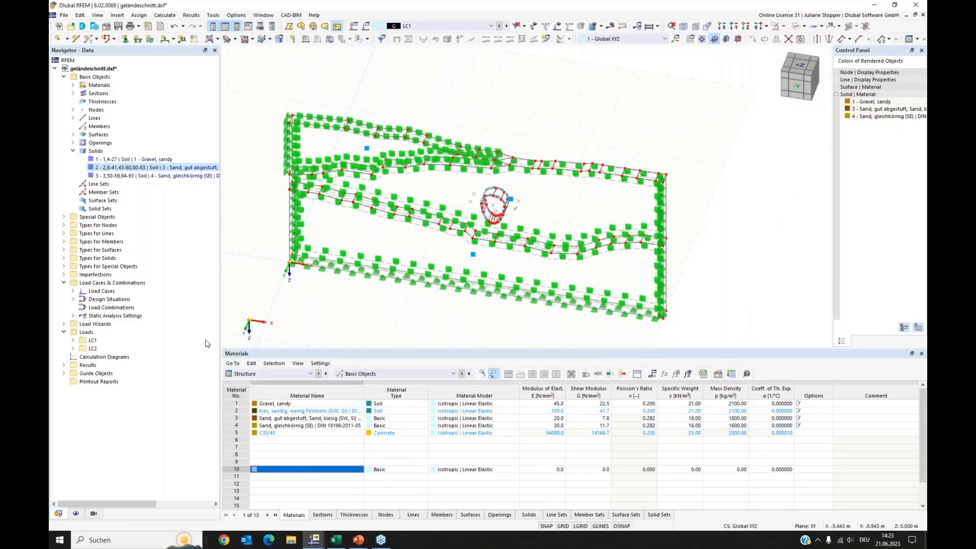
left_click(76, 513)
scroll(170, 283, "down", 10)
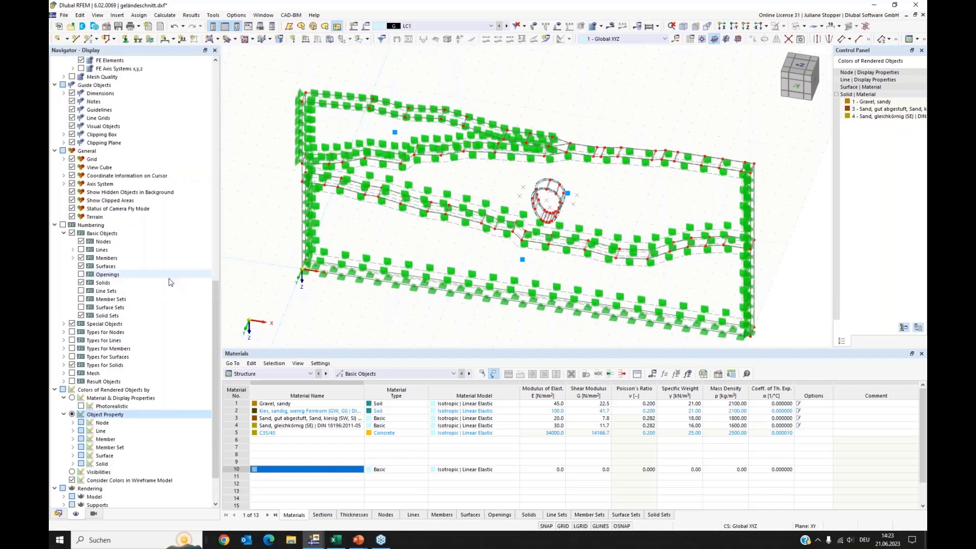
scroll(170, 284, "up", 16)
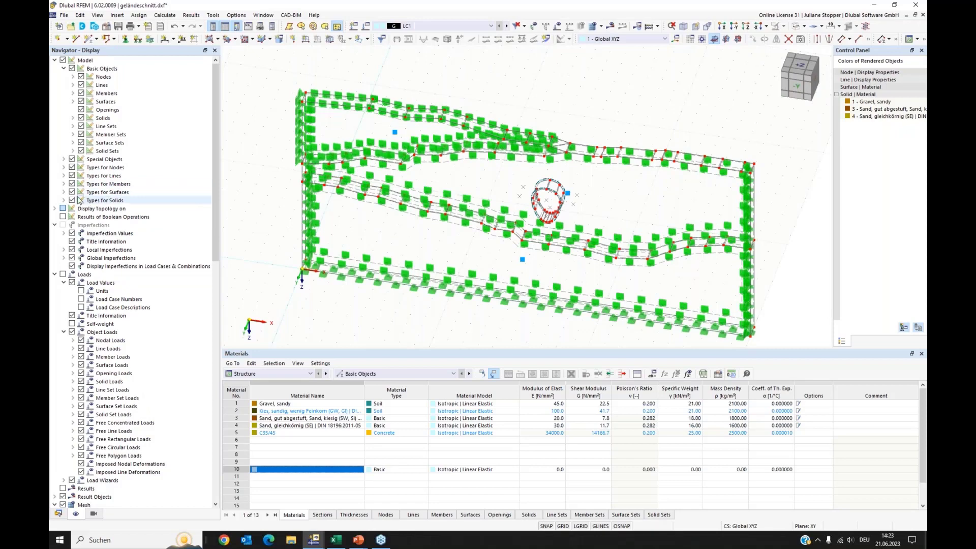
left_click(72, 193)
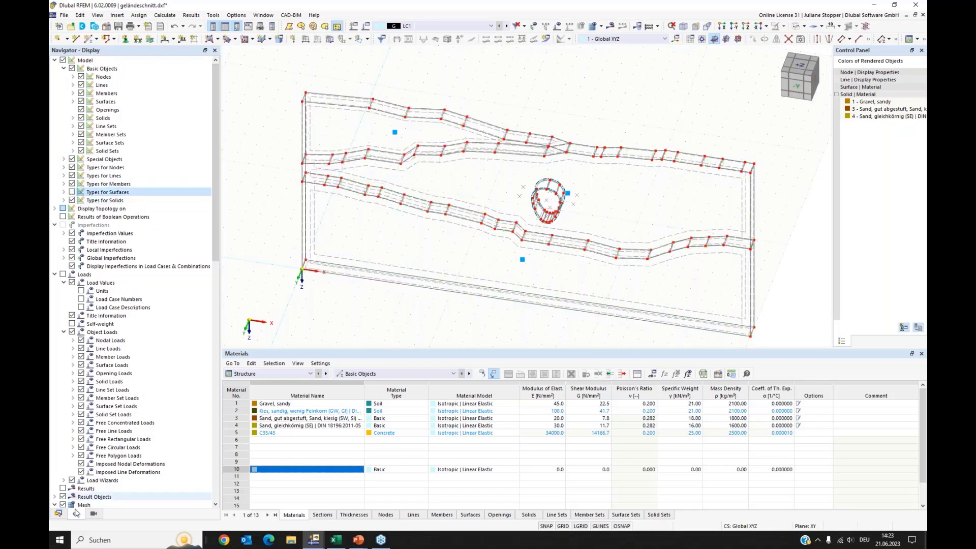
left_click(60, 514)
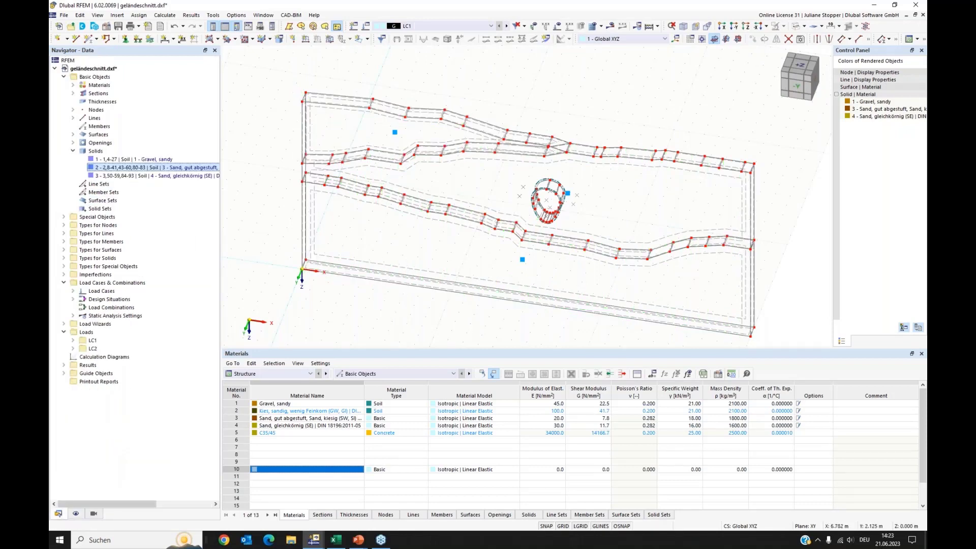
Generate the finite element mesh of the terrain section and display it from the front
middle_click_drag(399, 305, 400, 227)
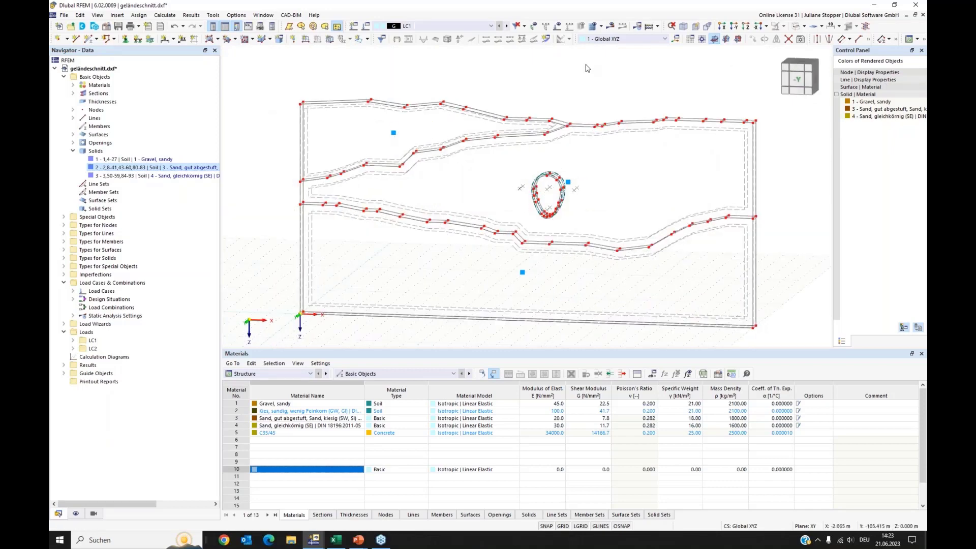
left_click(594, 39)
left_click(525, 307)
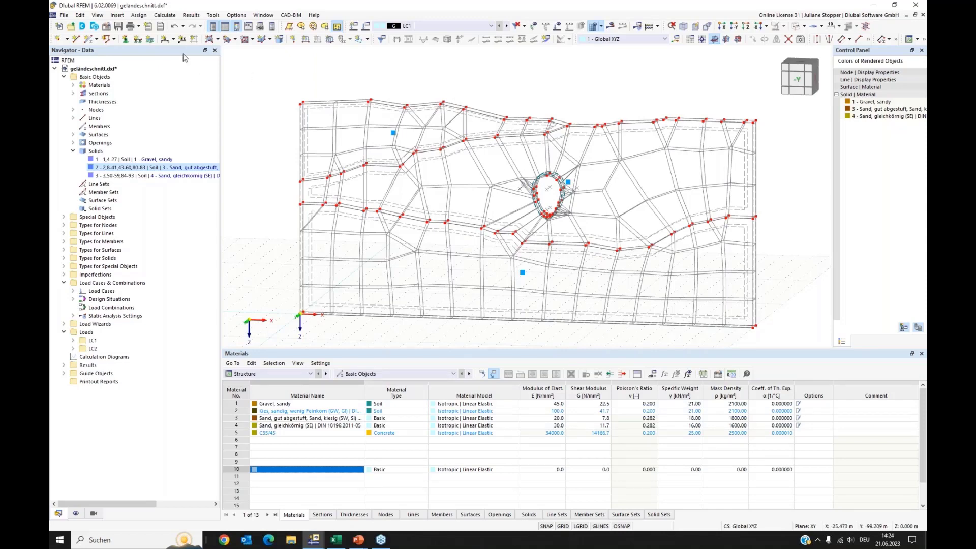
Set the mesh target length of finite elements for solids of type Soil to 0.5 m
left_click(164, 16)
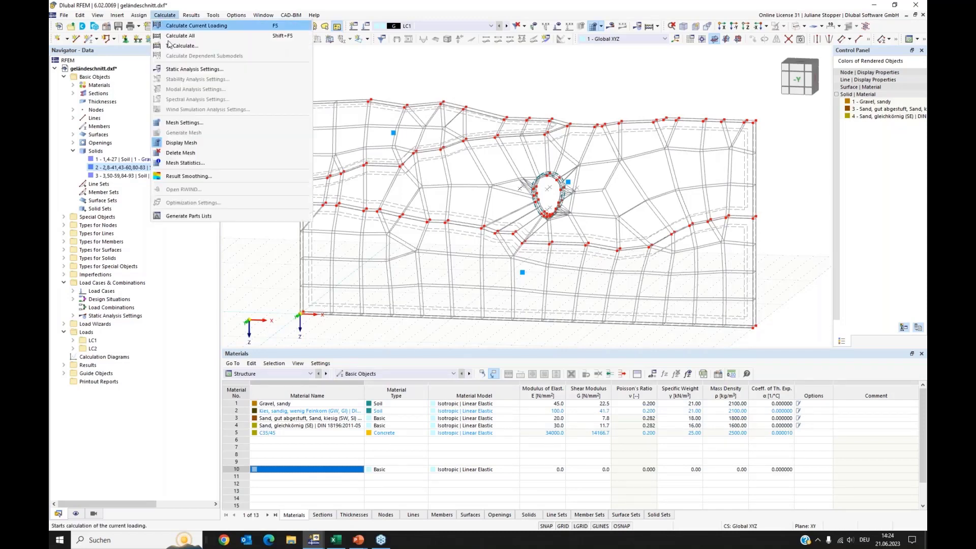
left_click(177, 123)
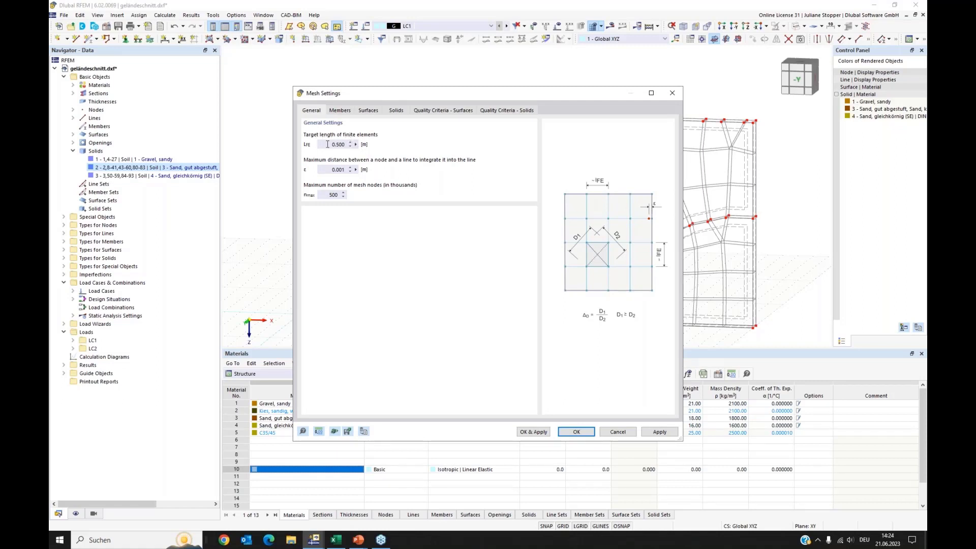
left_click_drag(327, 145, 352, 147)
left_click(395, 111)
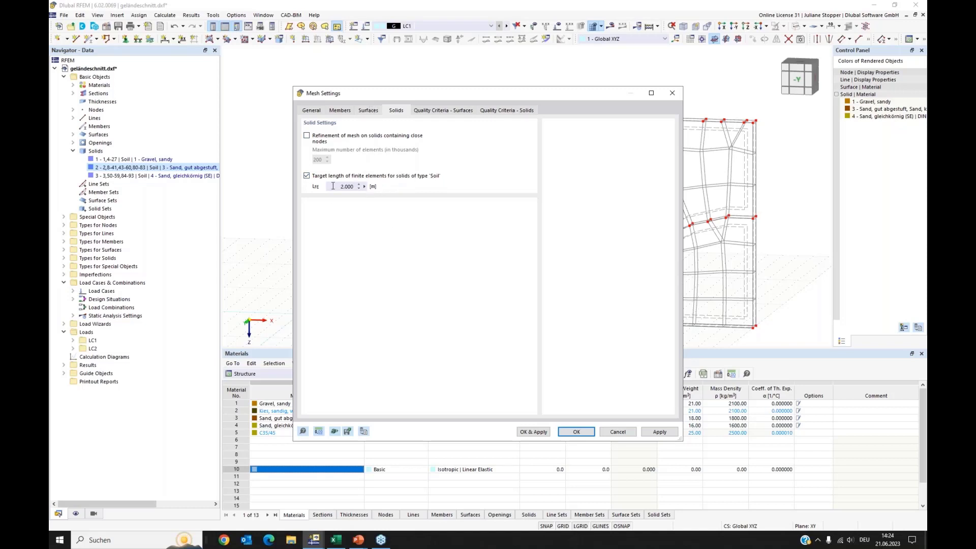
left_click_drag(333, 186, 370, 187)
type("0,5")
left_click(577, 433)
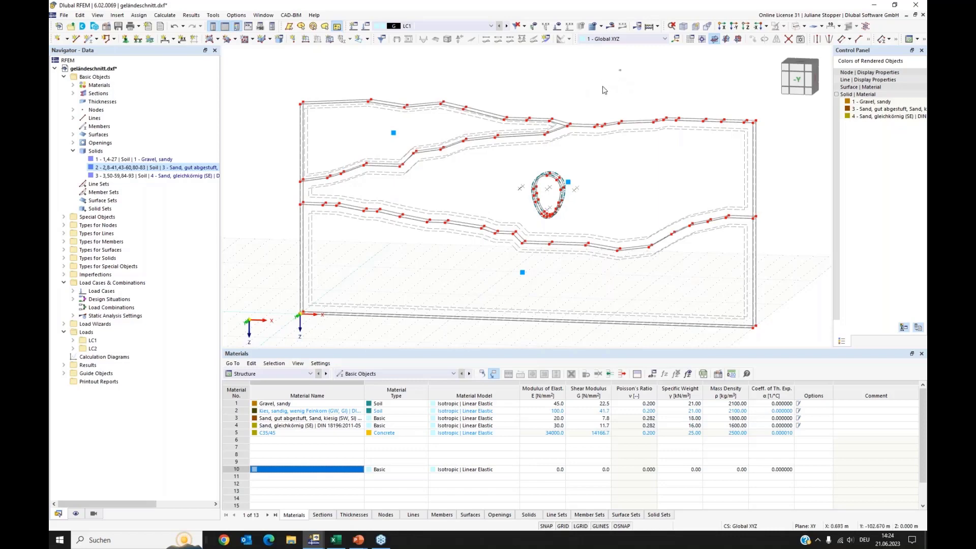
Activate mesh refinement for all three soil solids together, with a layered mesh of 1 user-defined finite element layer
left_click_drag(621, 70, 406, 306)
right_click(523, 276)
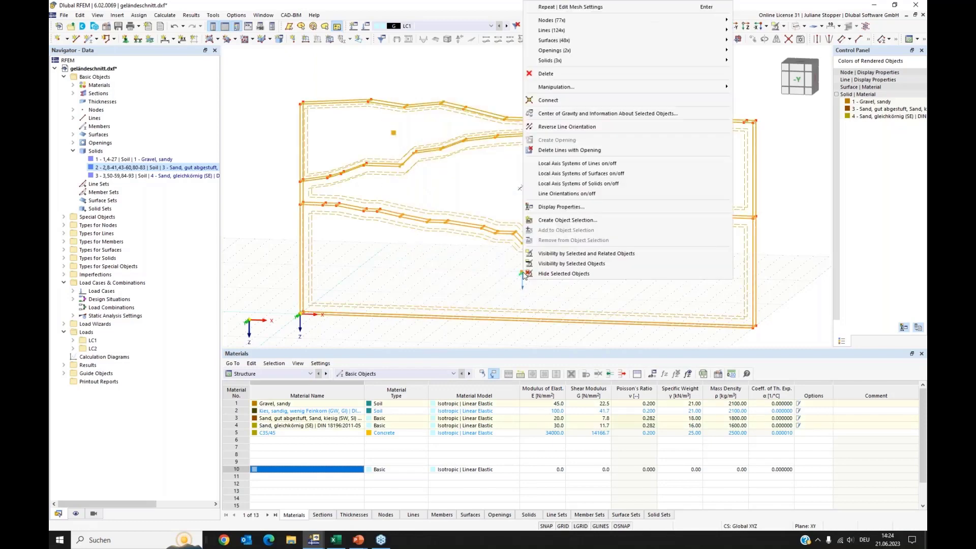
mouse_move(572, 64)
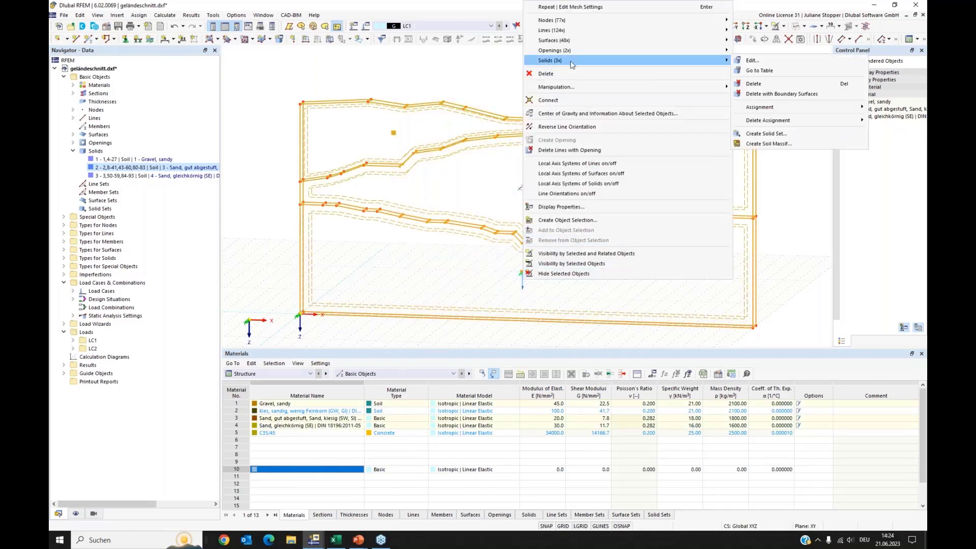
left_click(752, 61)
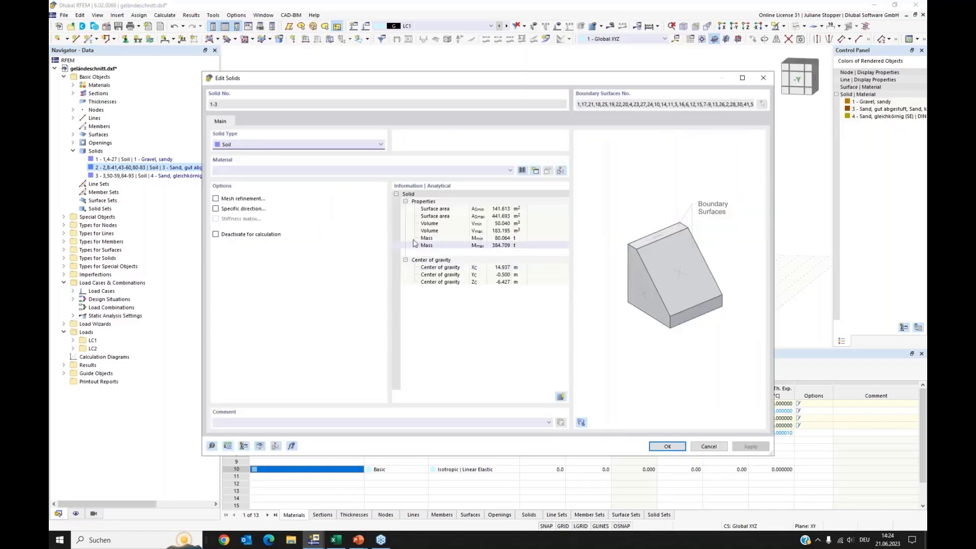
left_click(216, 199)
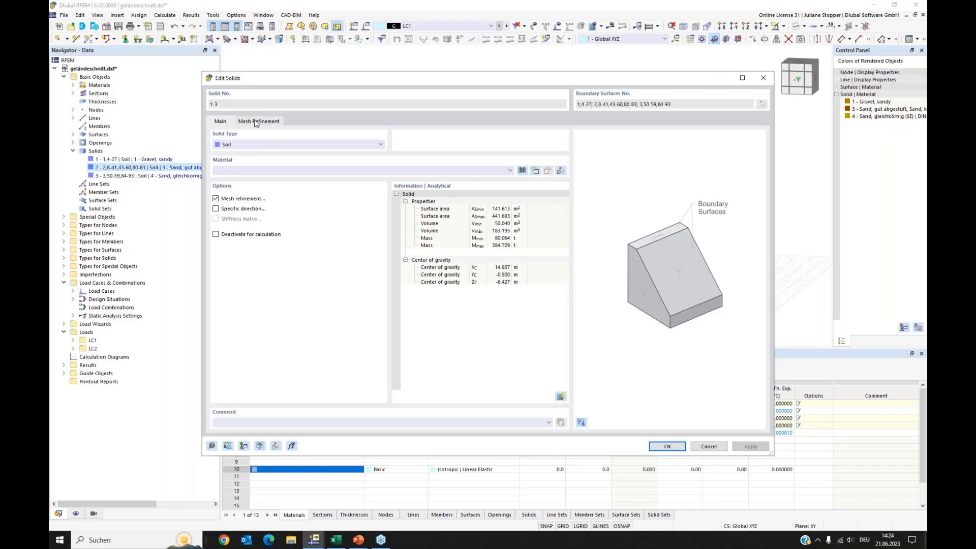
left_click(256, 122)
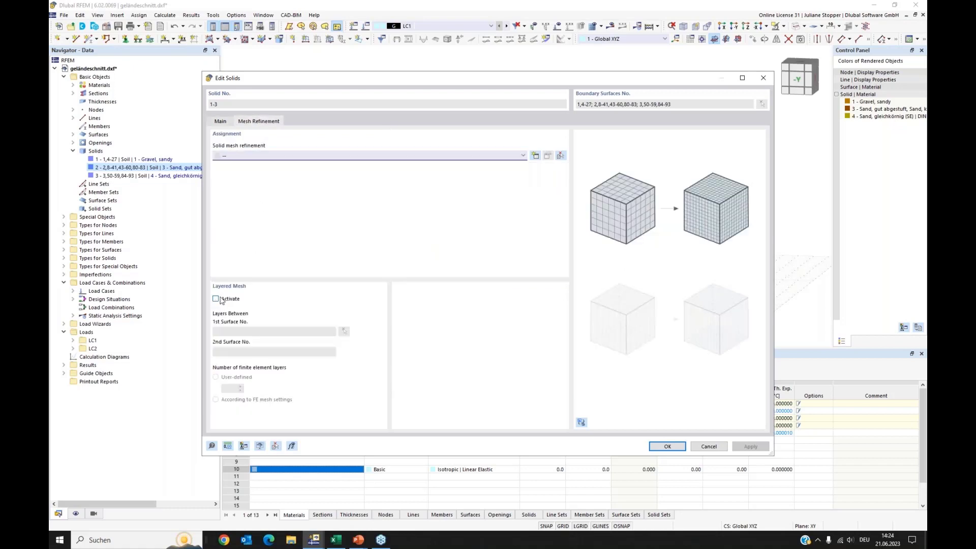
left_click(216, 300)
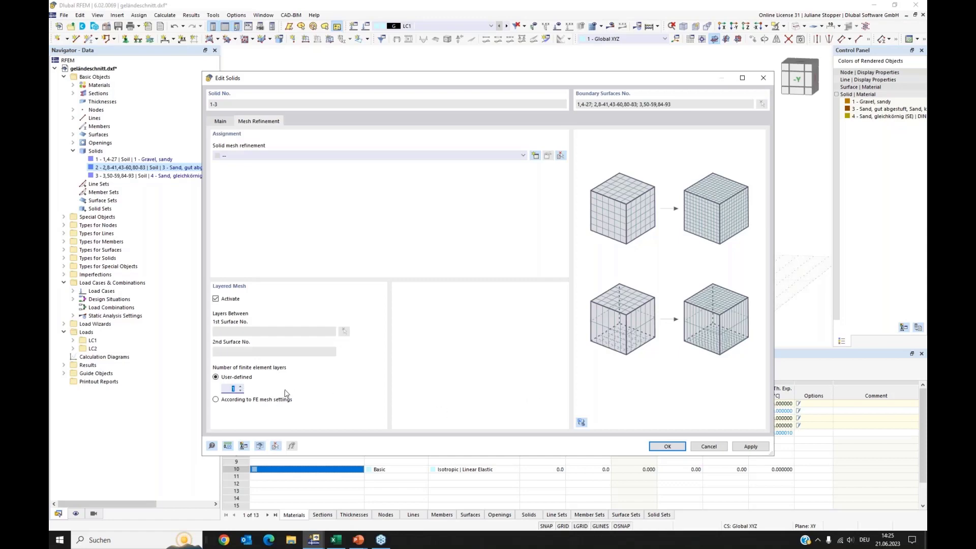
left_click(666, 447)
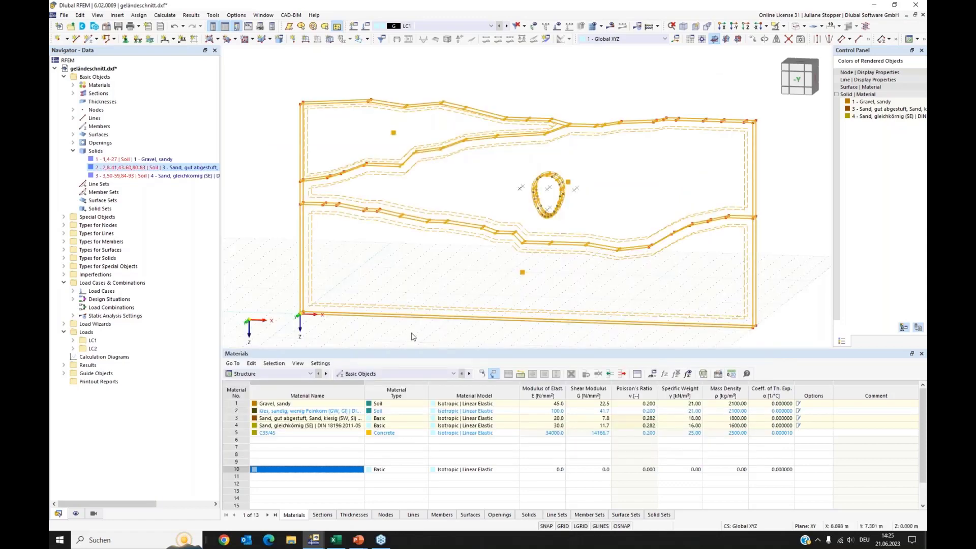
Open solids 1, 2 and 3 individually and accept the proposed layered mesh surfaces for each
left_click(277, 271)
double_click(116, 160)
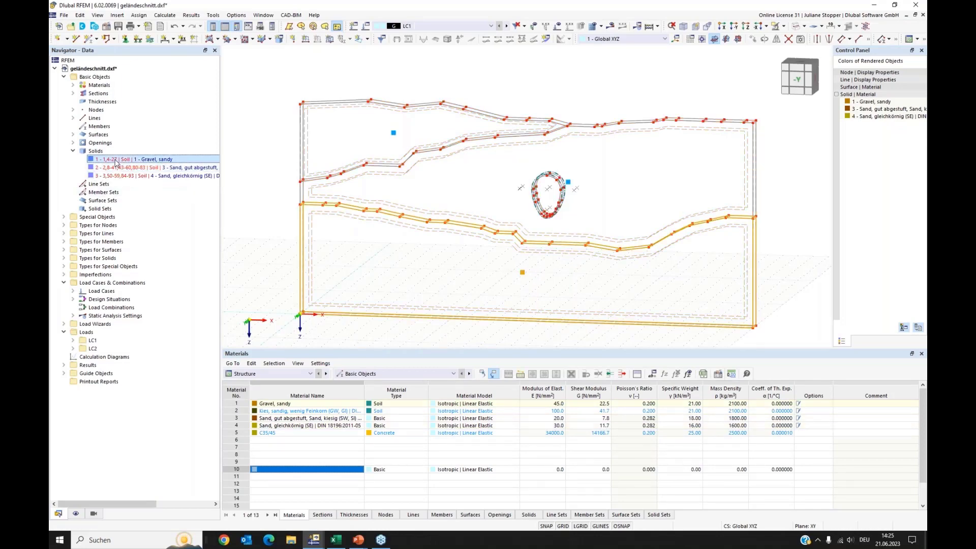
left_click(258, 122)
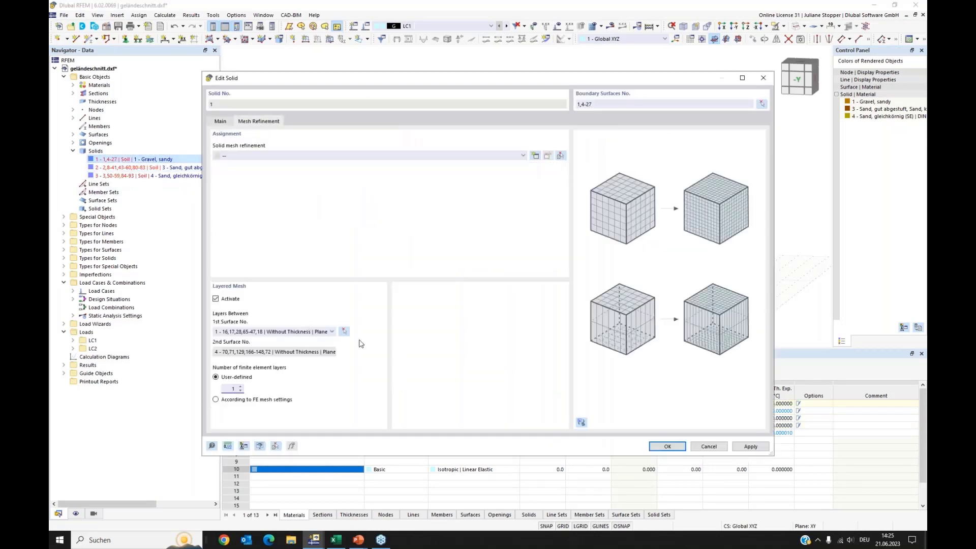
left_click(674, 446)
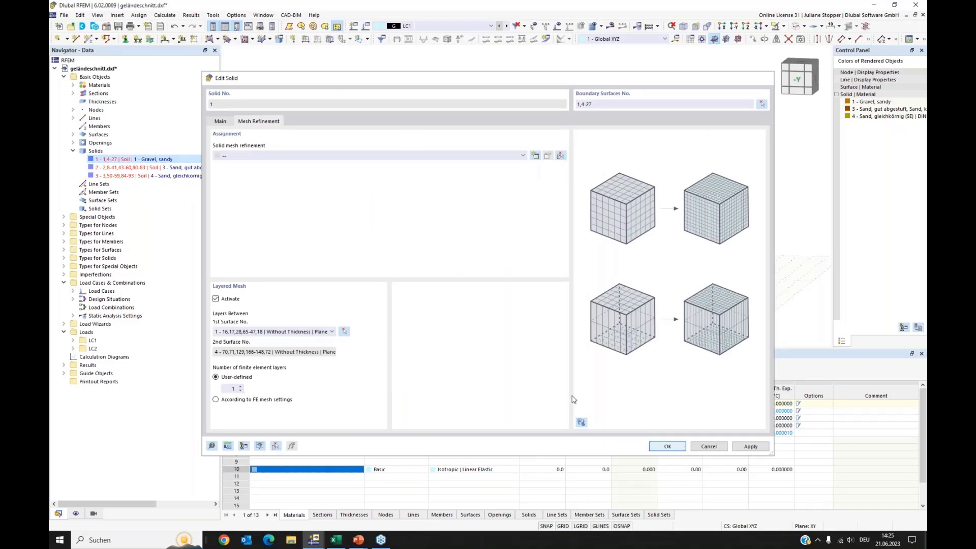
double_click(130, 168)
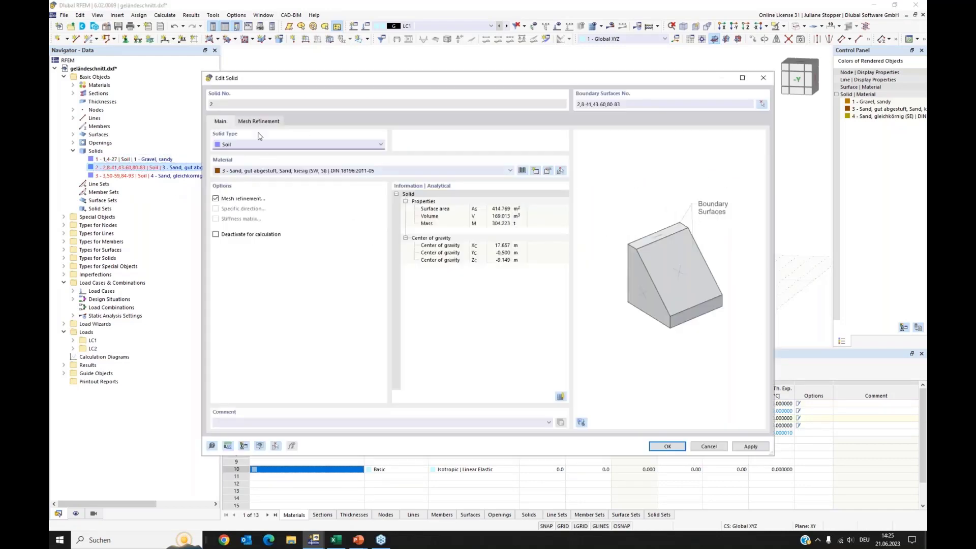
left_click(263, 123)
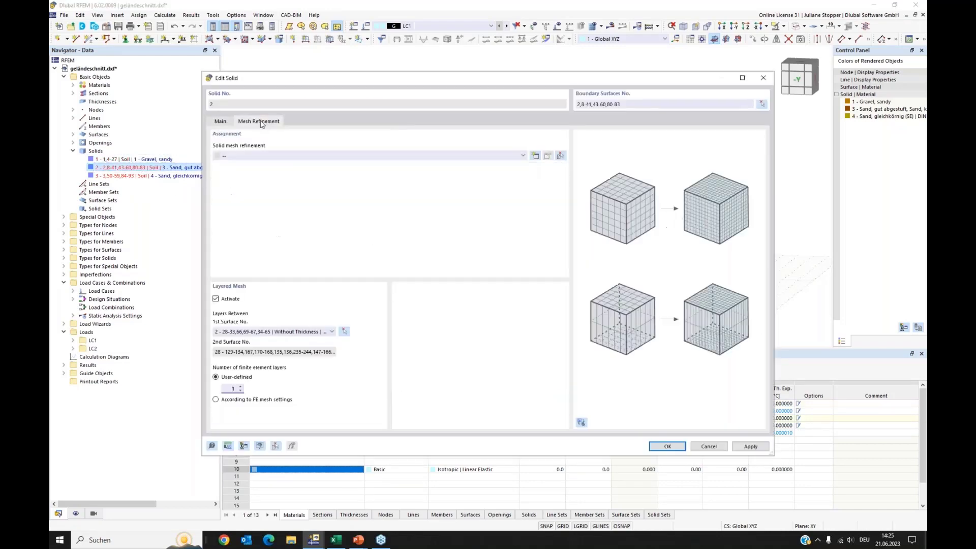
left_click(672, 447)
double_click(127, 175)
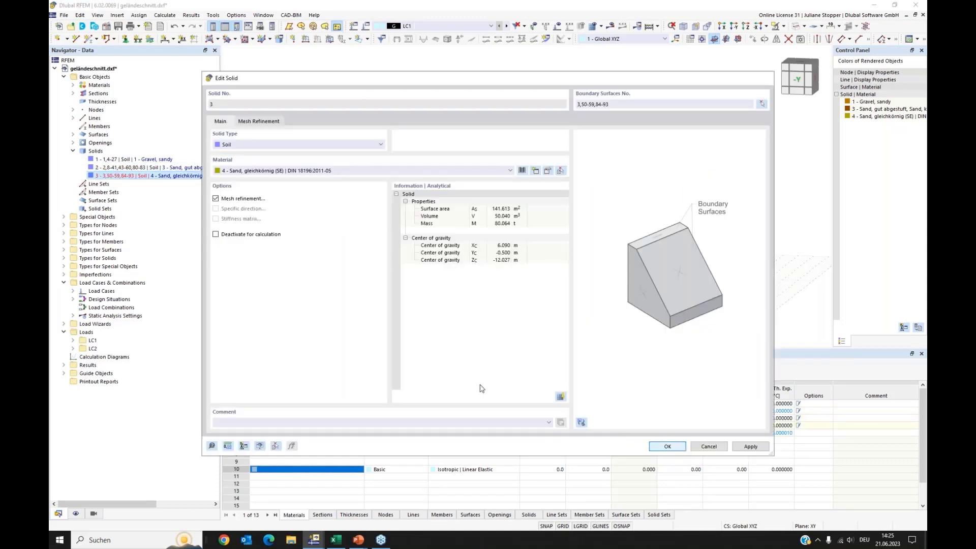
left_click(669, 447)
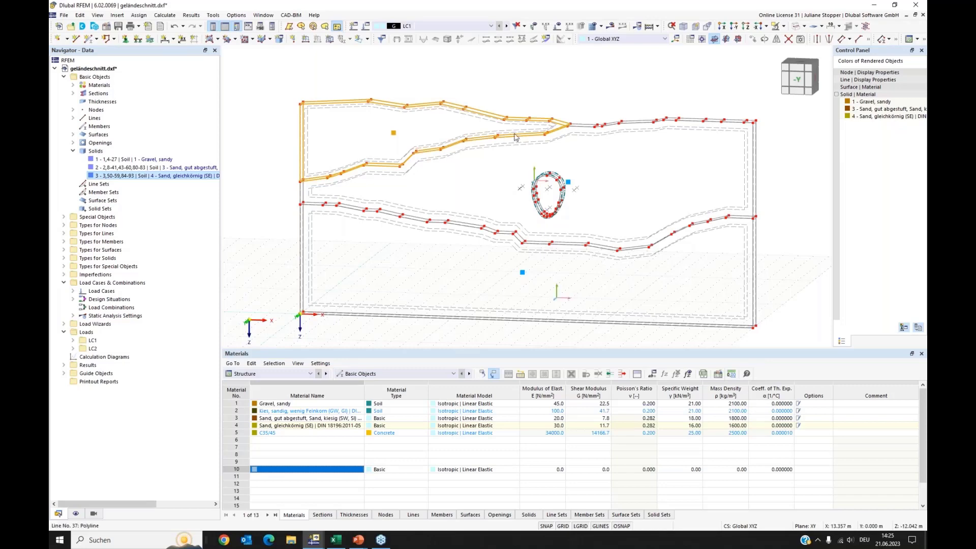
Generate the finite element mesh of the terrain section with the layered mesh settings
middle_click_drag(779, 199, 761, 185)
left_click(596, 39)
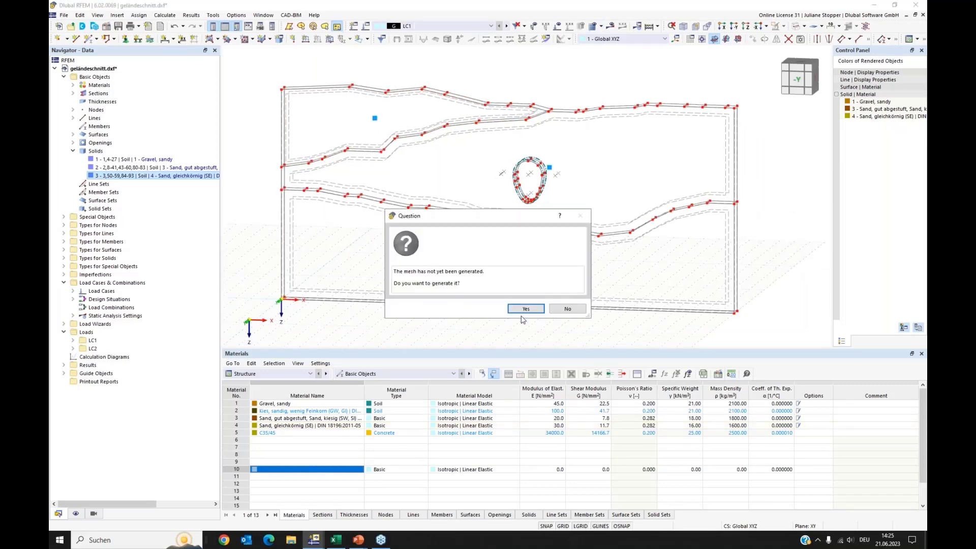
left_click(524, 309)
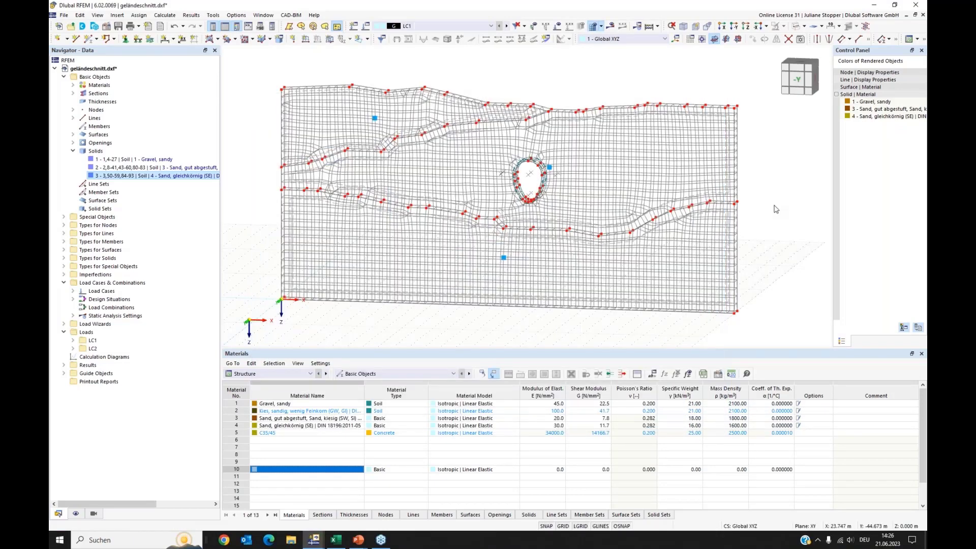
middle_click_drag(789, 197, 783, 188, "ctrl")
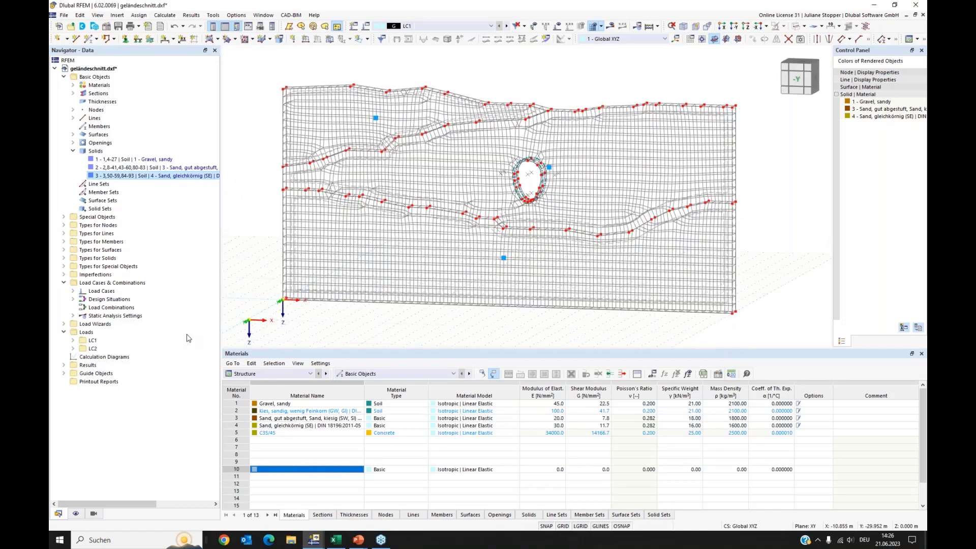
Display the mesh in solids instead of on surfaces, without FE nodes, and inspect it from the X direction and from behind
left_click(75, 516)
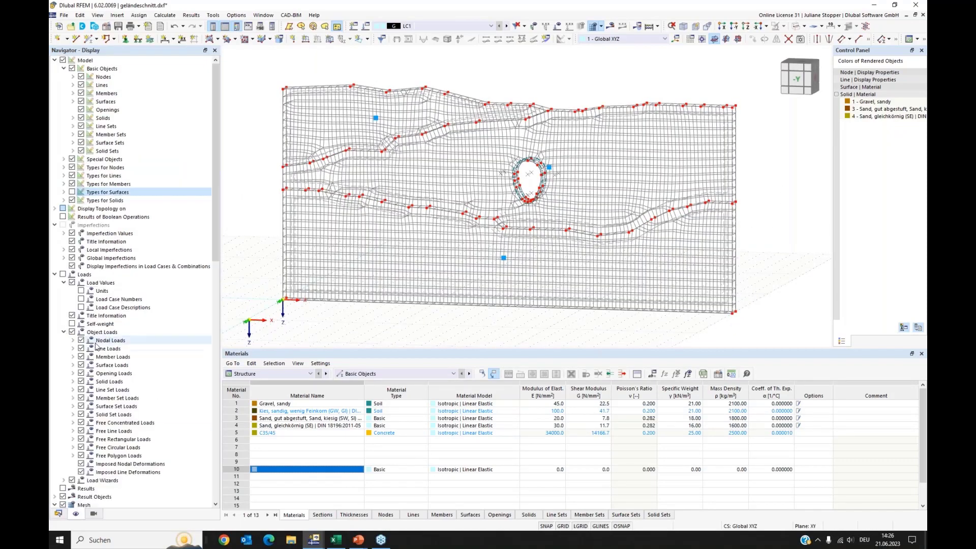
scroll(98, 346, "down", 9)
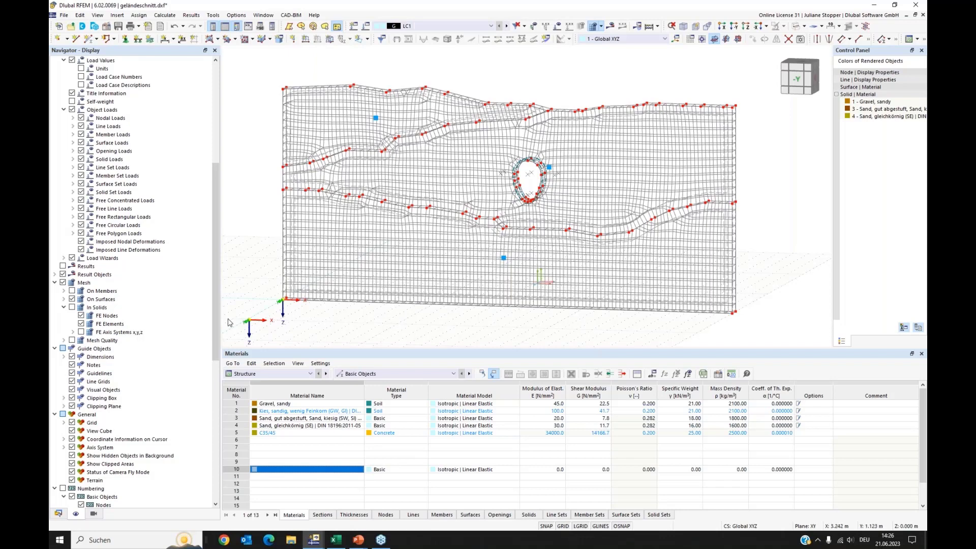
left_click(71, 298)
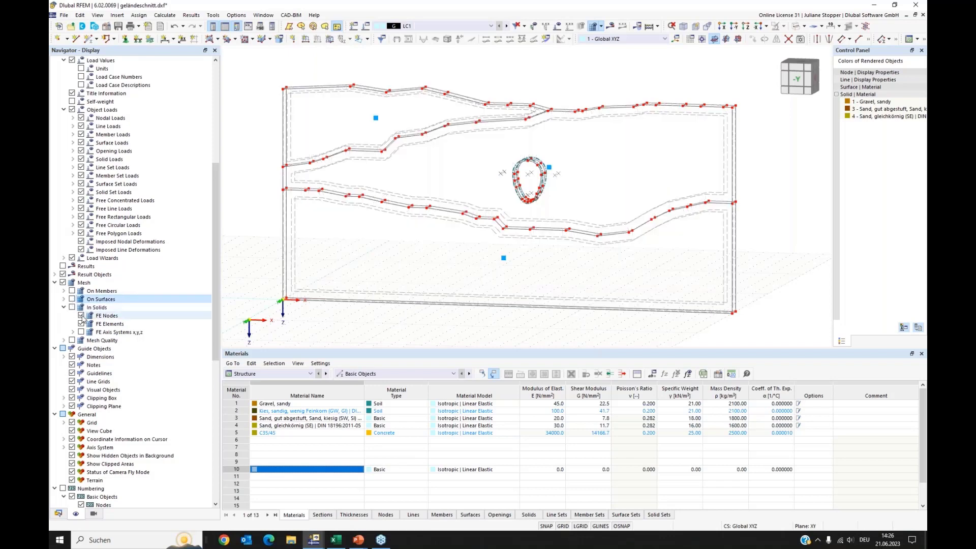
left_click(80, 316)
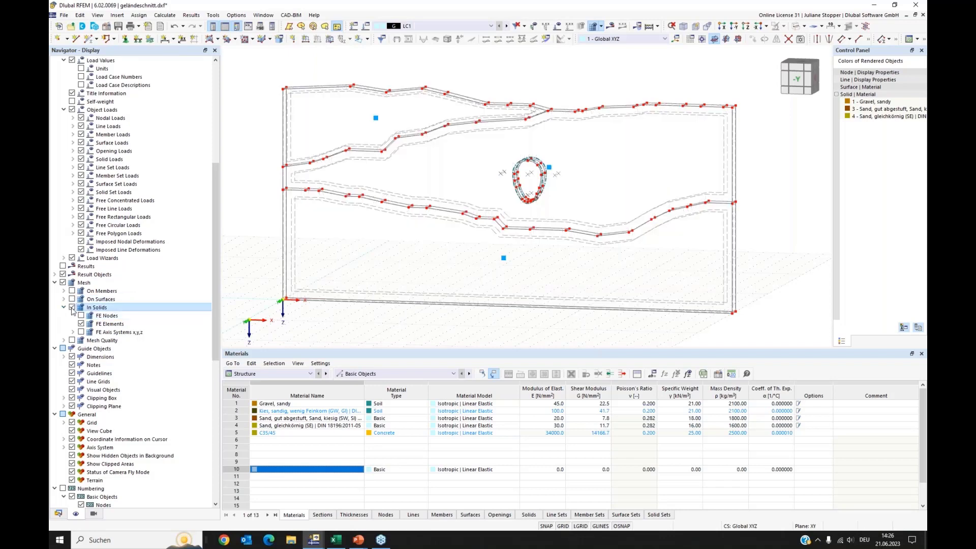
left_click(72, 307)
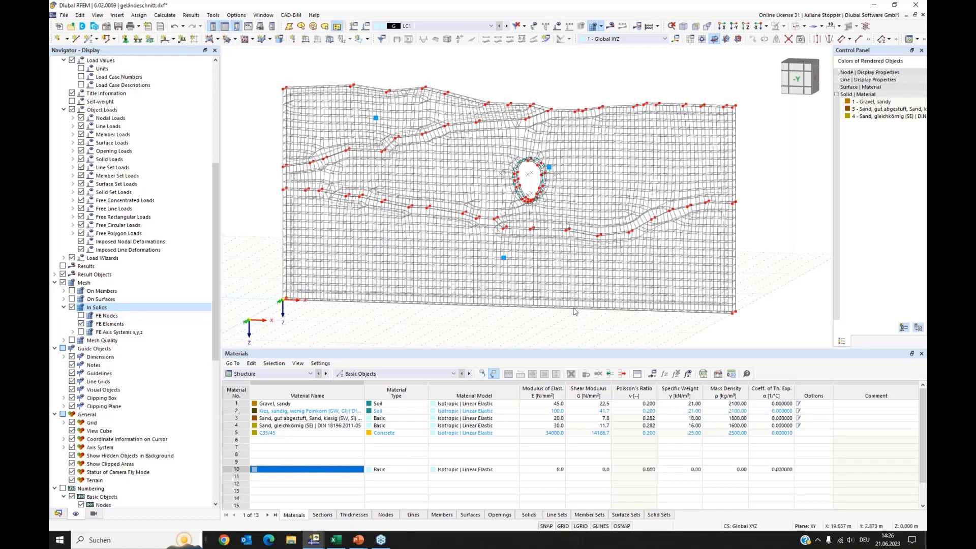
middle_click_drag(343, 334, 443, 319, "ctrl")
left_click(734, 27)
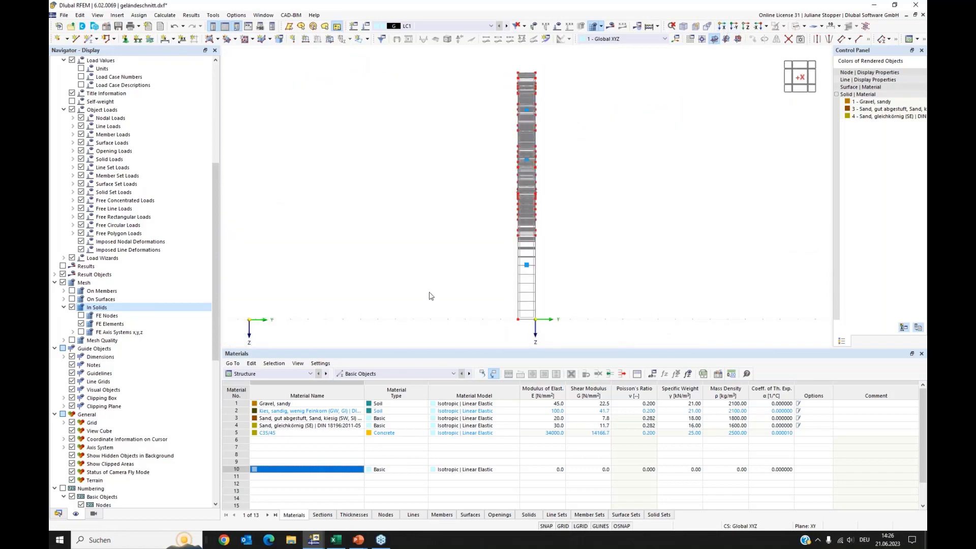
middle_click_drag(419, 296, 477, 279, "ctrl")
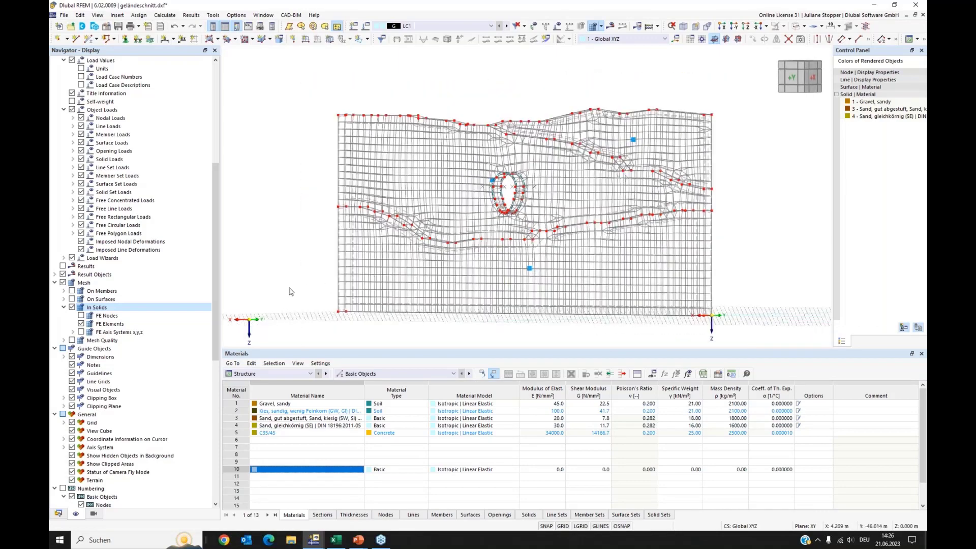
scroll(290, 283, "down", 1)
middle_click_drag(425, 297, 466, 293, "ctrl")
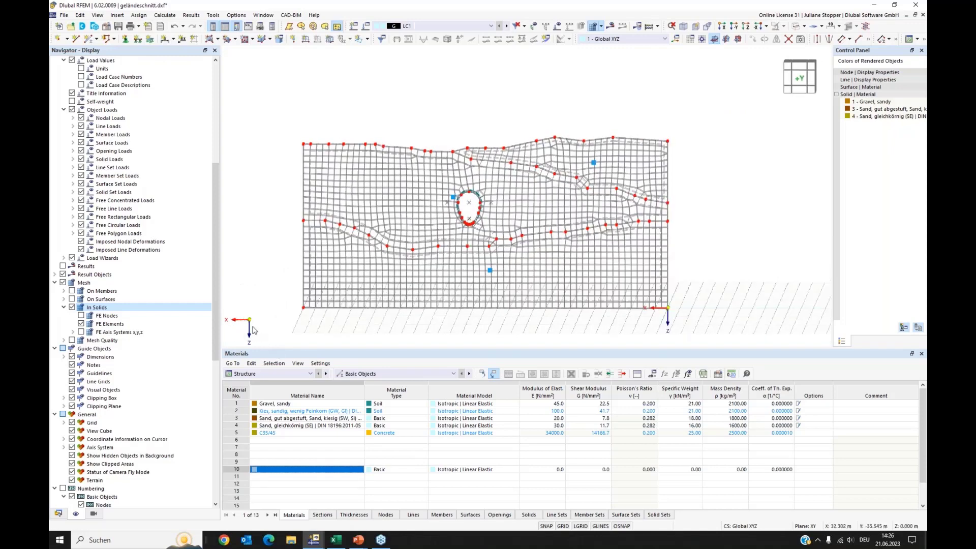
Turn on the mesh quality display and show its legend to check the solid elements
left_click(72, 340)
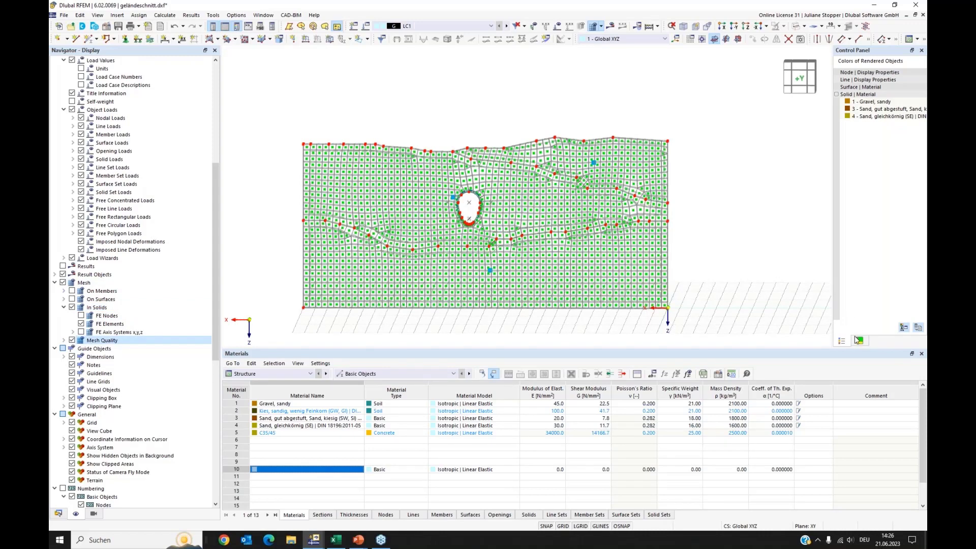
left_click(859, 341)
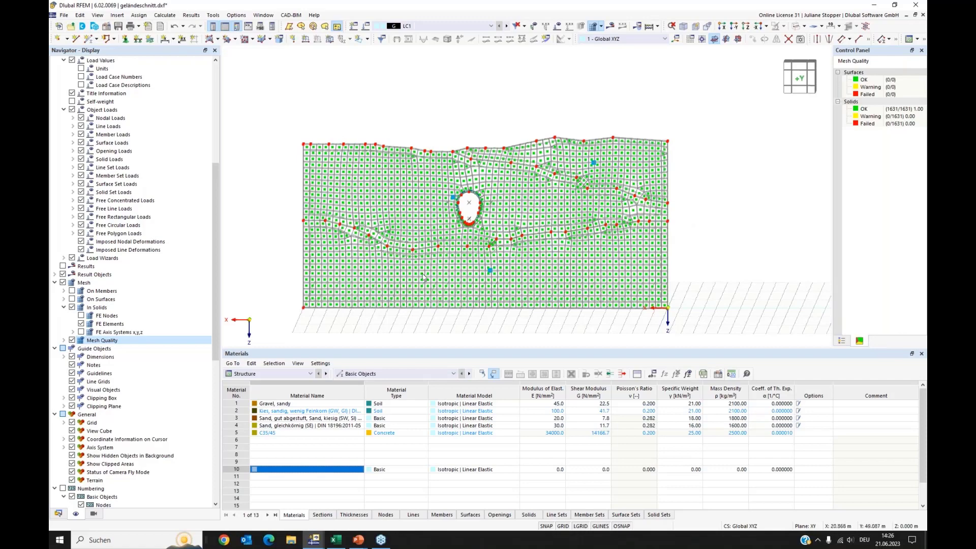
scroll(455, 275, "up", 1)
scroll(455, 275, "up", 1)
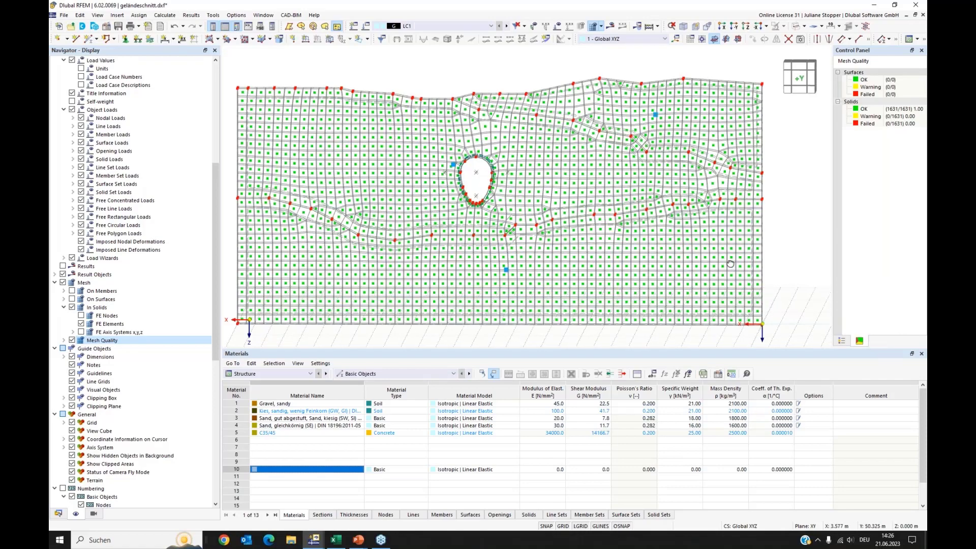
middle_click_drag(730, 265, 717, 266, "ctrl")
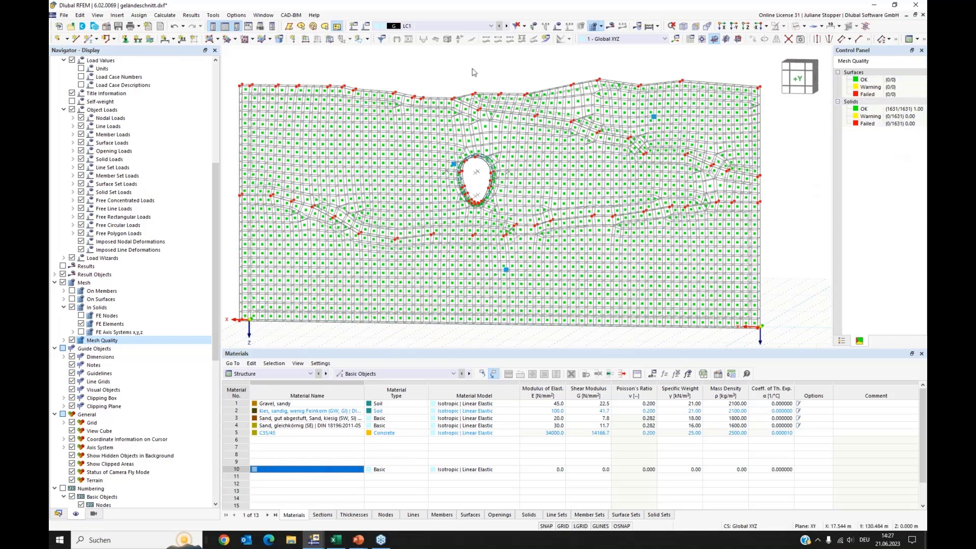
Review the quality criteria for solids in the mesh settings, discard the dialog, and enlarge the model view by shrinking the Materials table
left_click(191, 15)
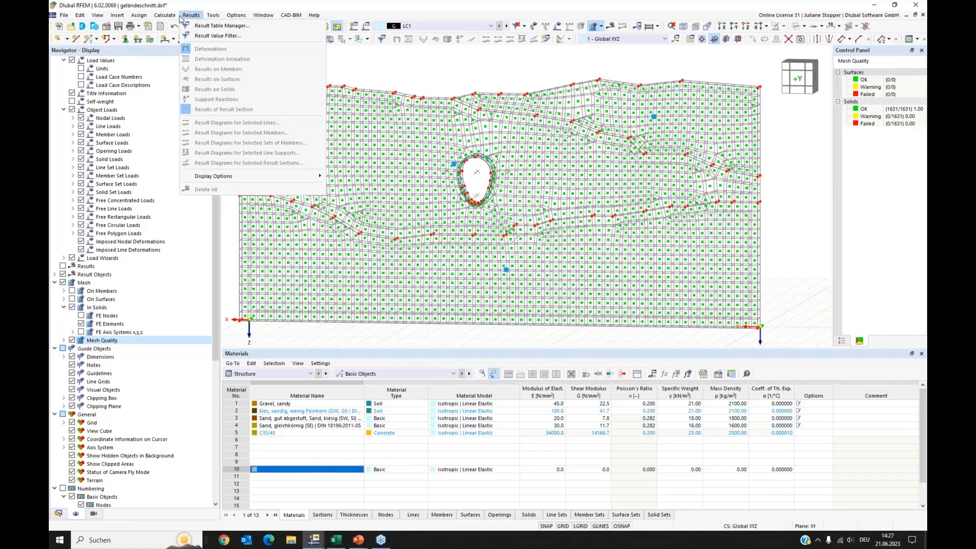
mouse_move(164, 16)
left_click(195, 124)
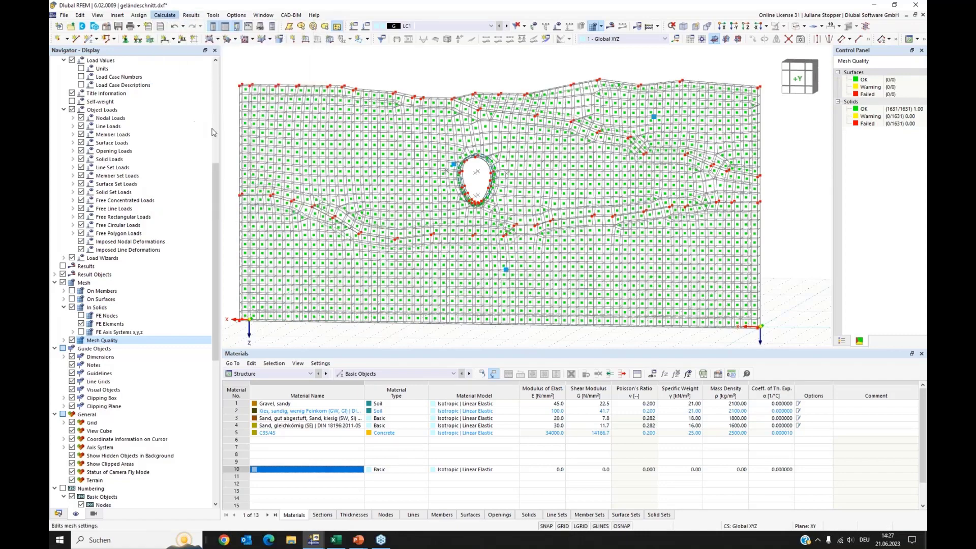
left_click(511, 111)
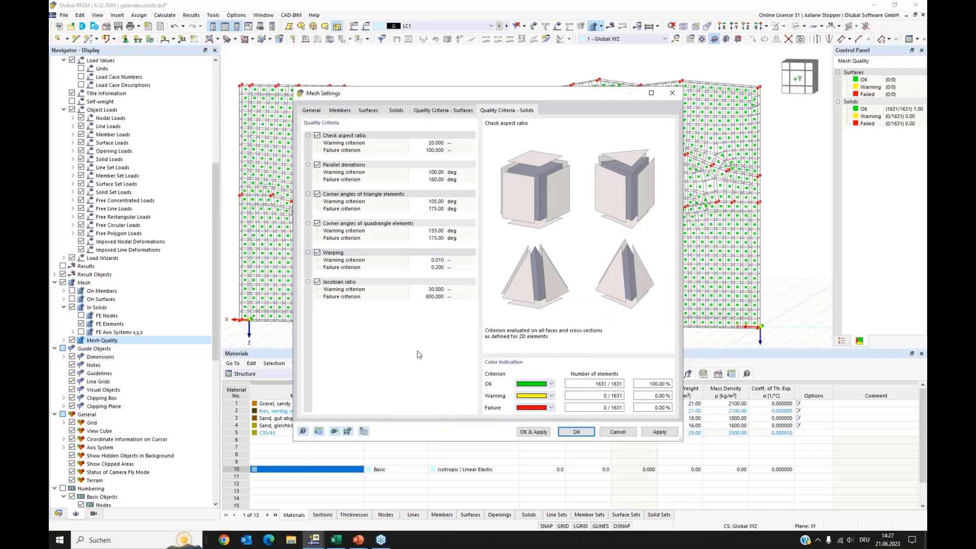
left_click(618, 432)
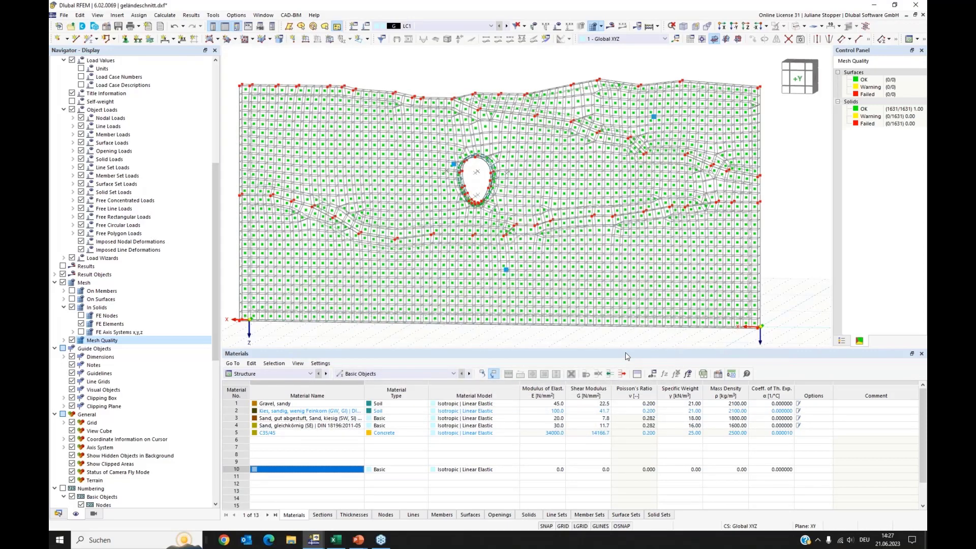
left_click_drag(622, 358, 622, 395)
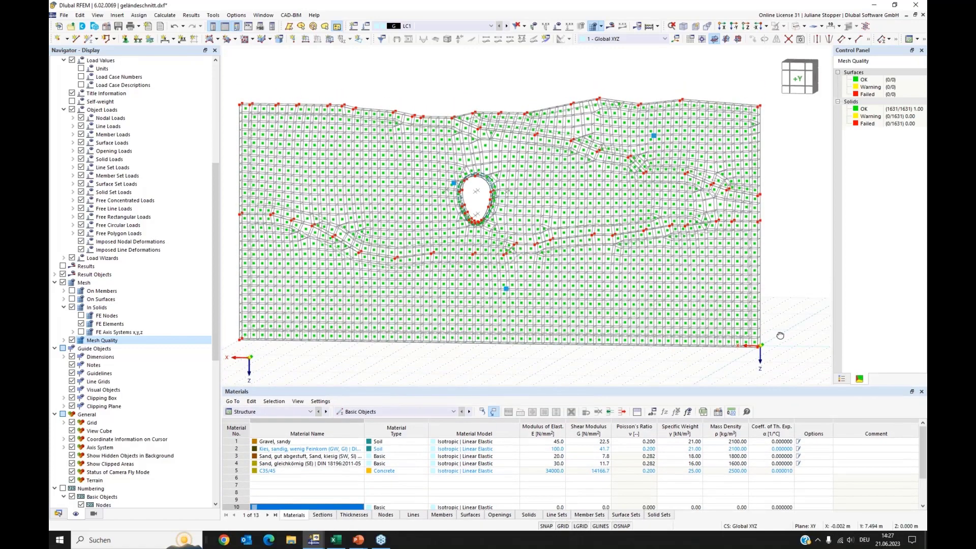
middle_click_drag(780, 336, 774, 338, "ctrl")
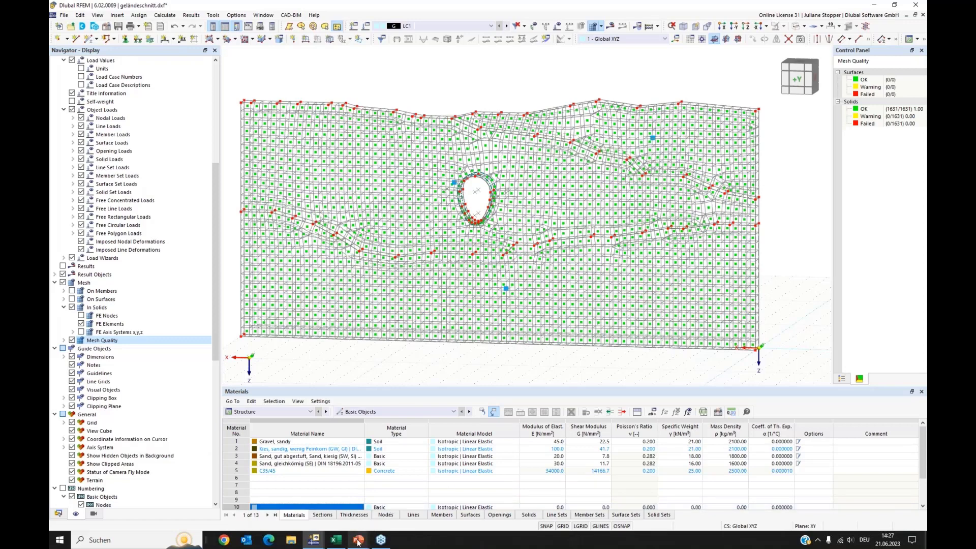
Switch to the borehole soil model Model-no-1.rf6 and collapse all folders of its data tree
mouse_move(314, 542)
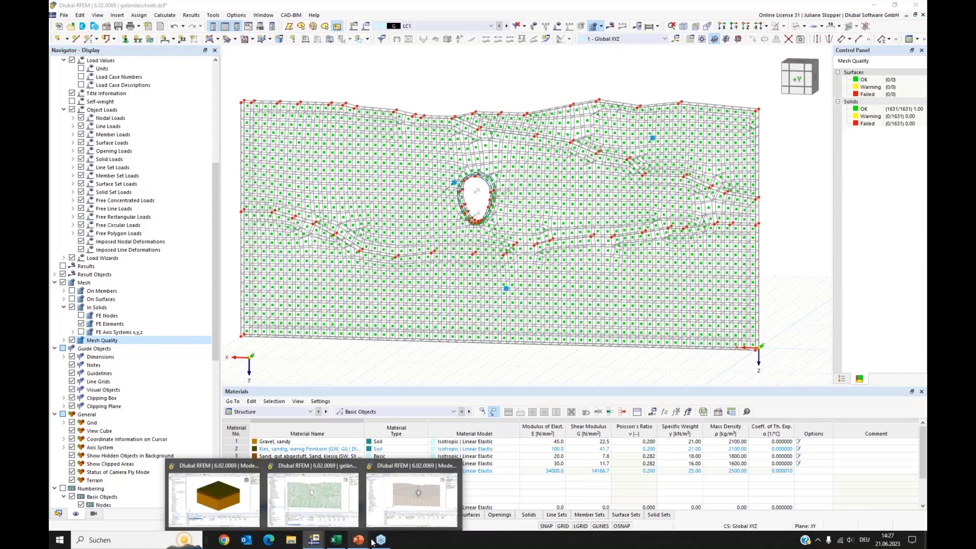
left_click(215, 498)
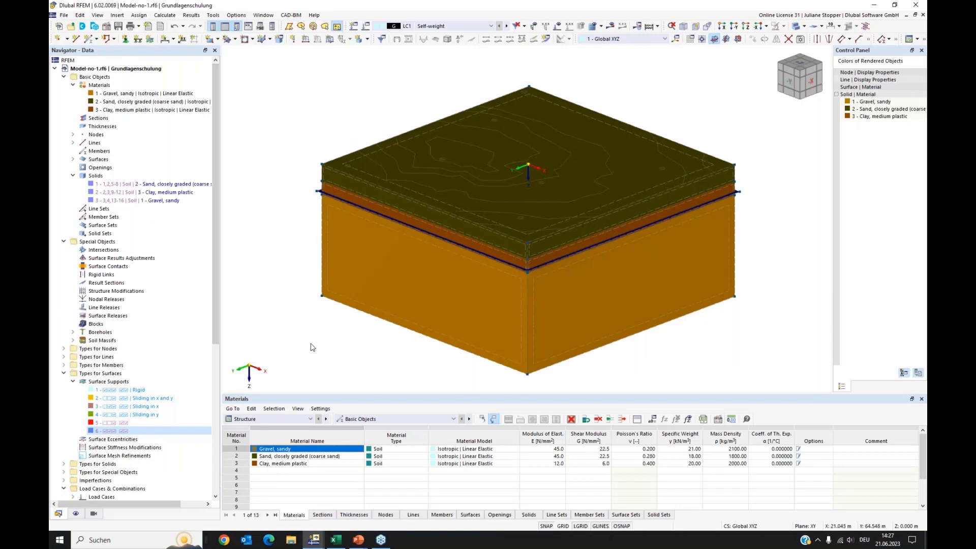
left_click(63, 76)
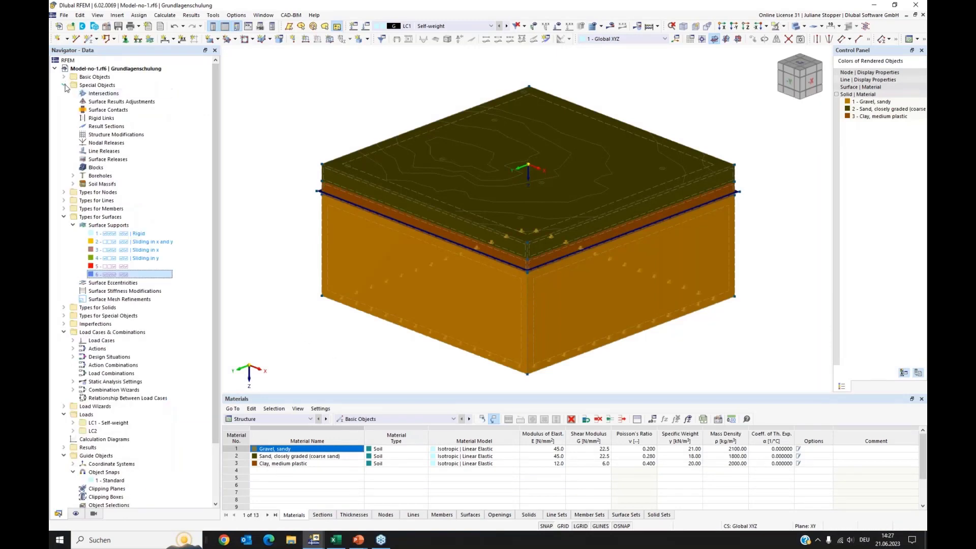
left_click(64, 86)
left_click(64, 118)
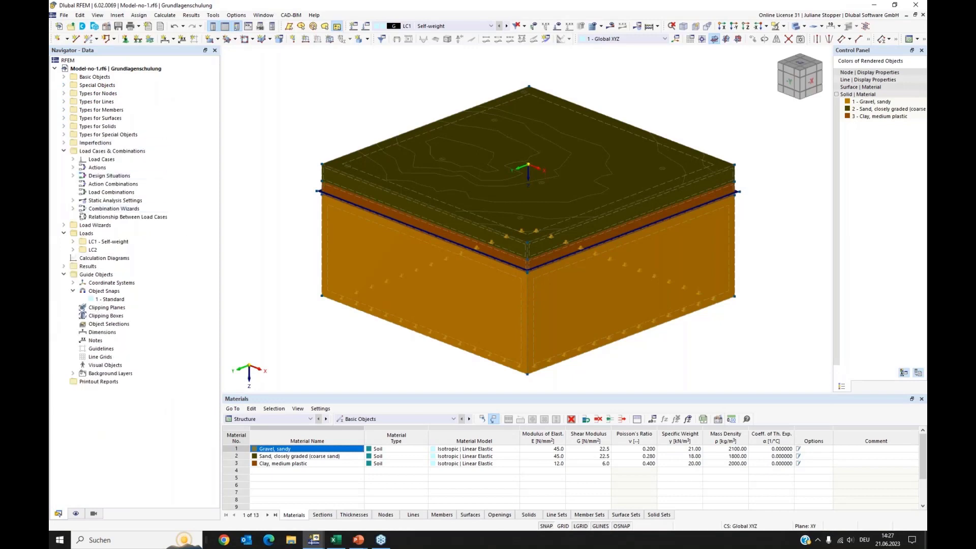
left_click(64, 151)
left_click(64, 167)
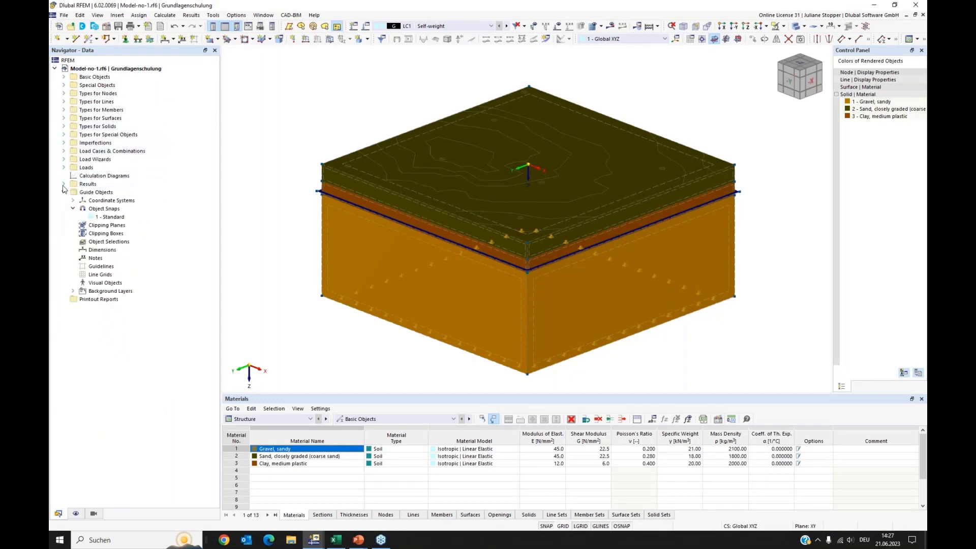
left_click(64, 192)
Hide the site plan background layer Lageplan_Aufschlussbohrungen.dxf in the soil model
middle_click_drag(287, 343, 321, 337, "ctrl")
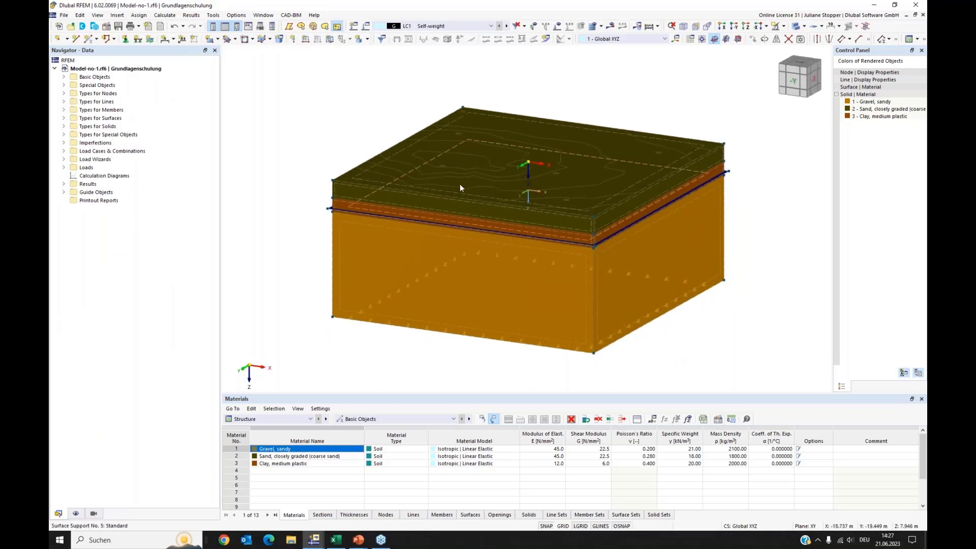
left_click(64, 192)
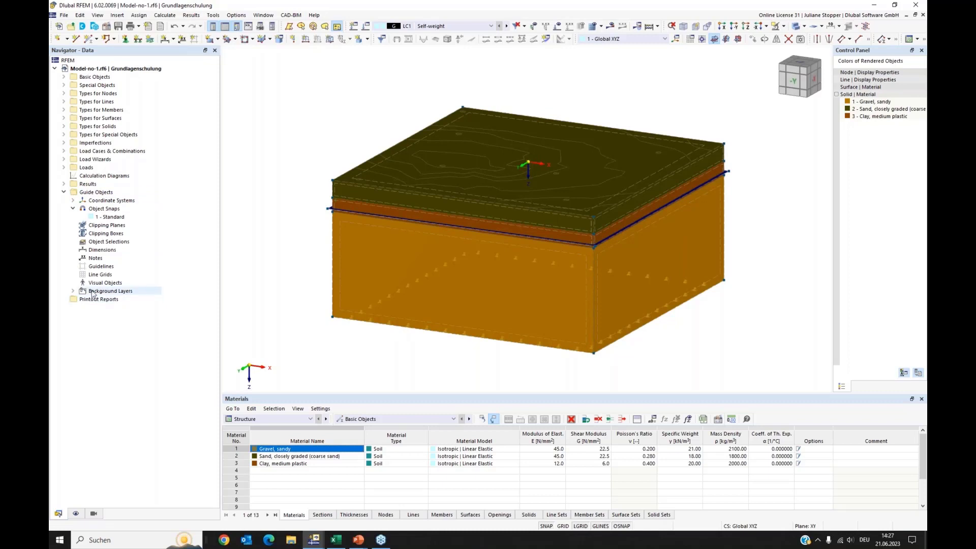
left_click(72, 291)
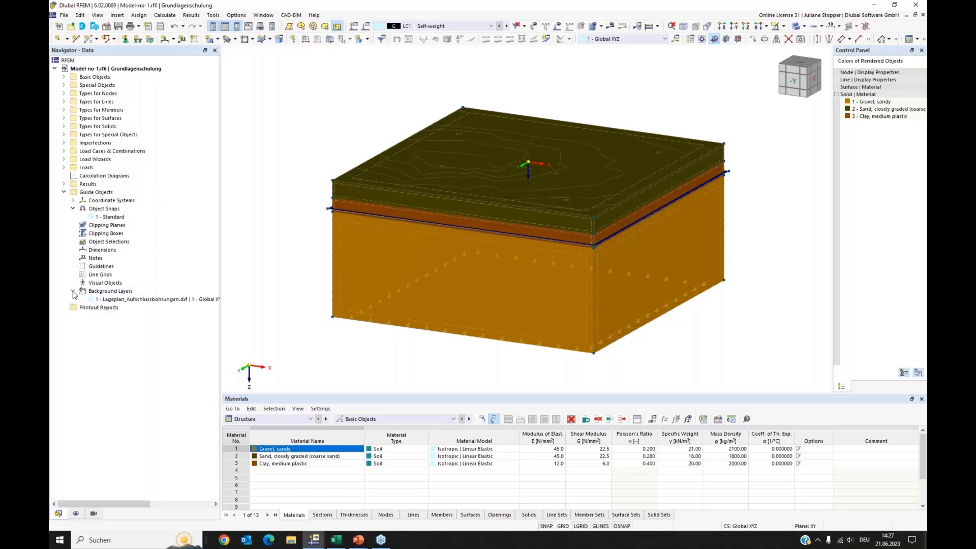
right_click(113, 300)
left_click(116, 336)
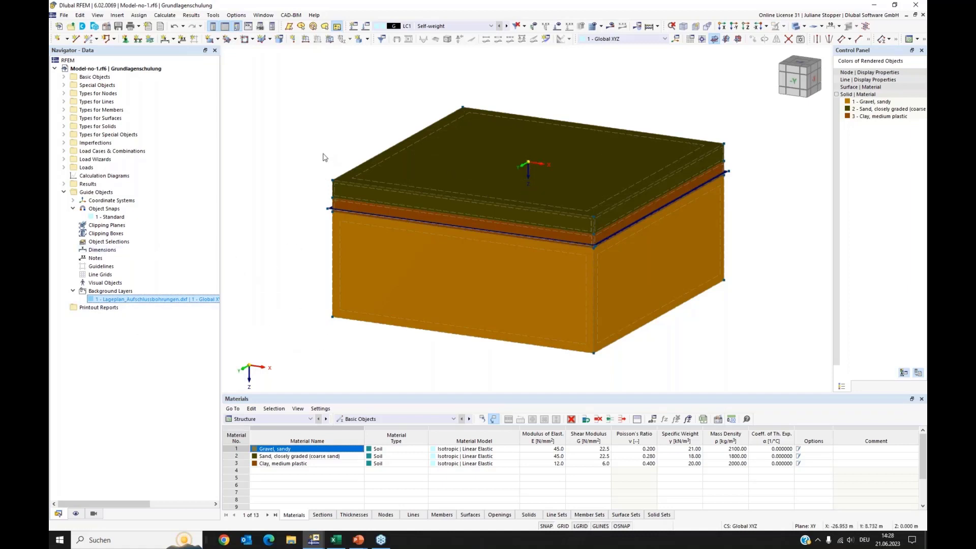
middle_click_drag(322, 158, 322, 164, "ctrl")
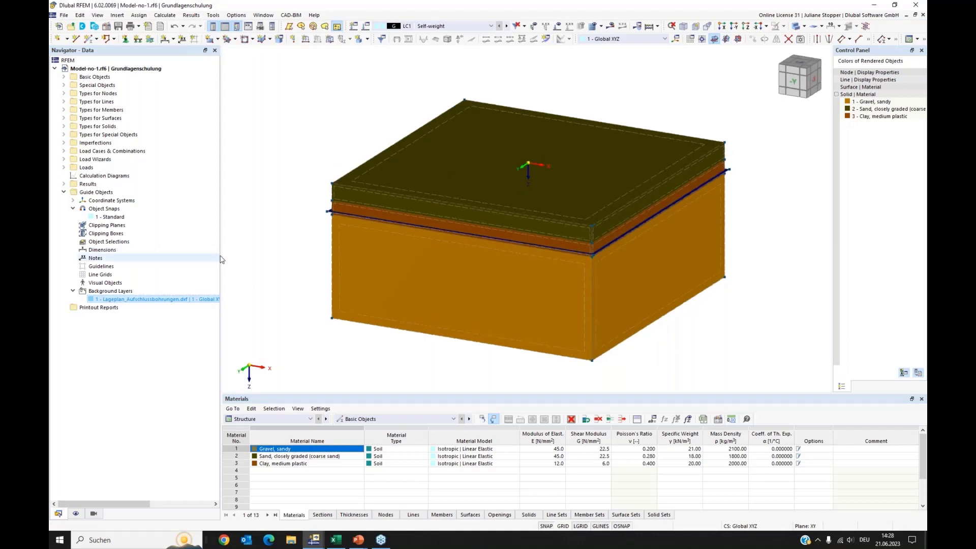
Start an IFC import with Übungsobjekt 22_GS_allplan_statik.ifc from the ueberholt subfolder of 03_ifc-Gebäude
left_click(63, 16)
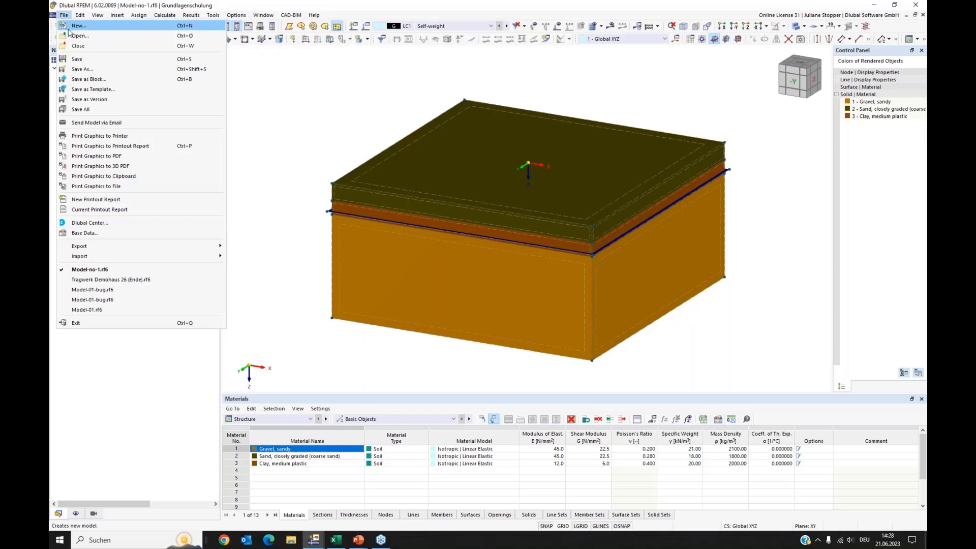
mouse_move(165, 260)
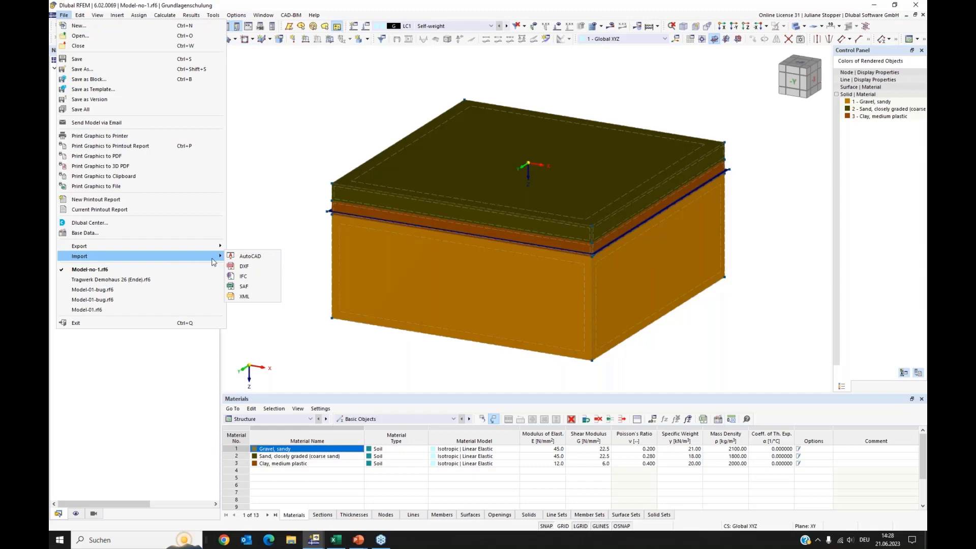
left_click(244, 279)
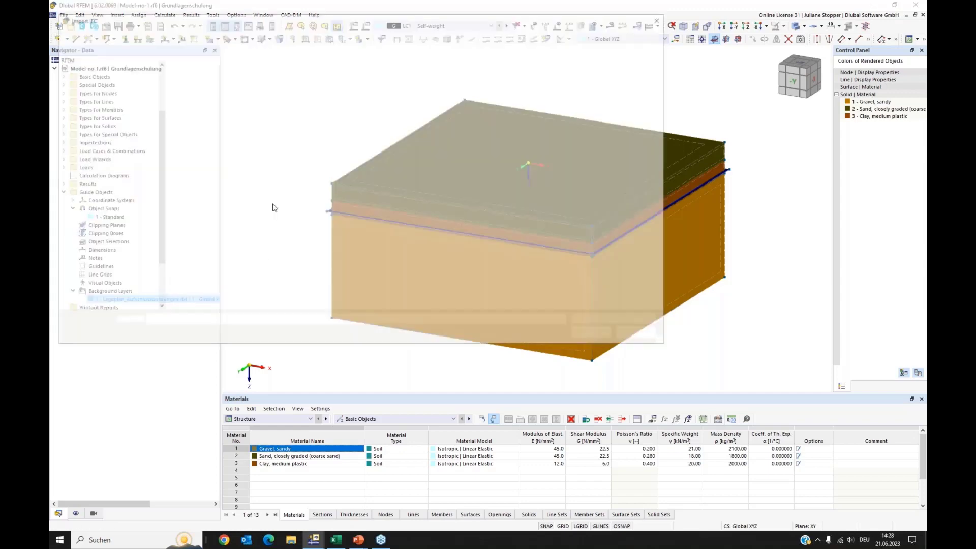
left_click(325, 34)
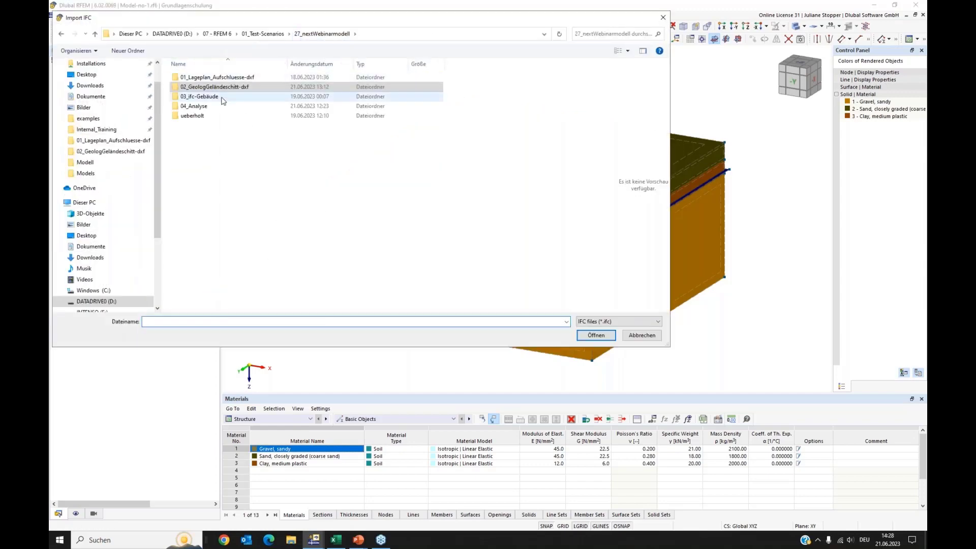
double_click(201, 98)
double_click(191, 77)
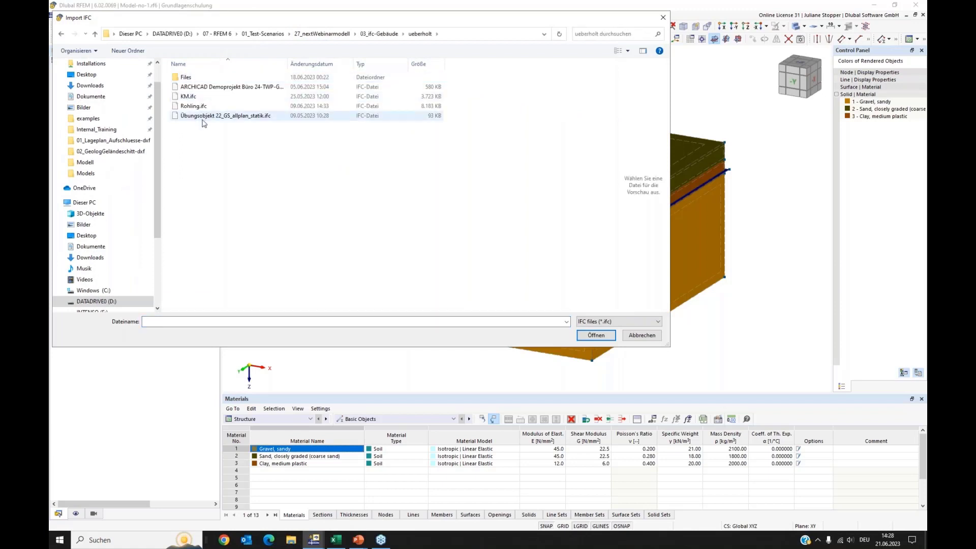
left_click(191, 117)
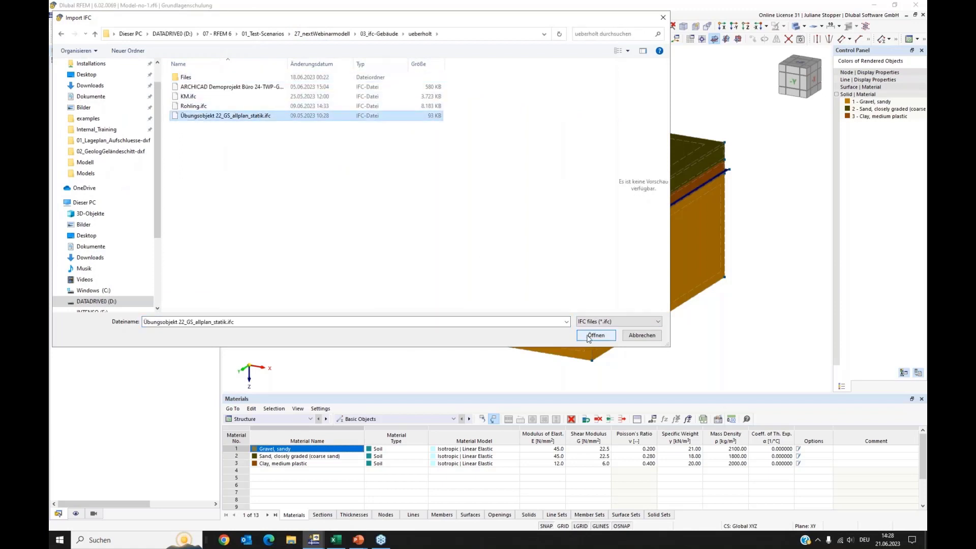
left_click(592, 335)
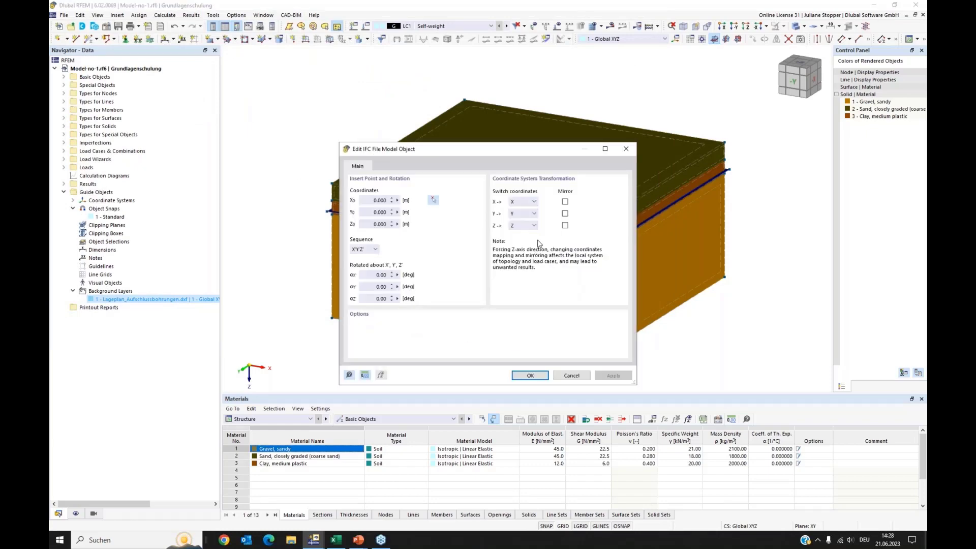
Mirror the IFC model's Y and Z coordinates, import it at the origin, and close the import log
left_click(565, 214)
left_click(565, 227)
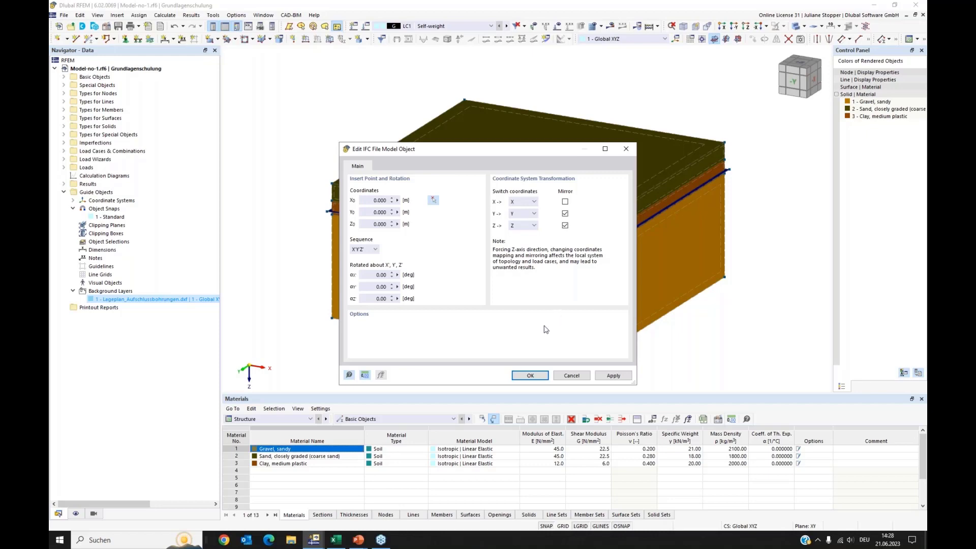
left_click(530, 375)
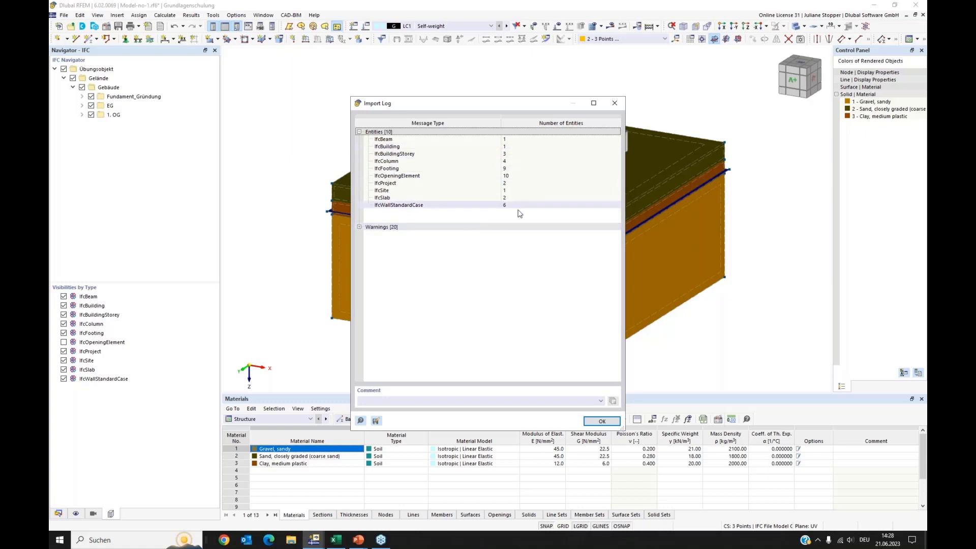
left_click(602, 422)
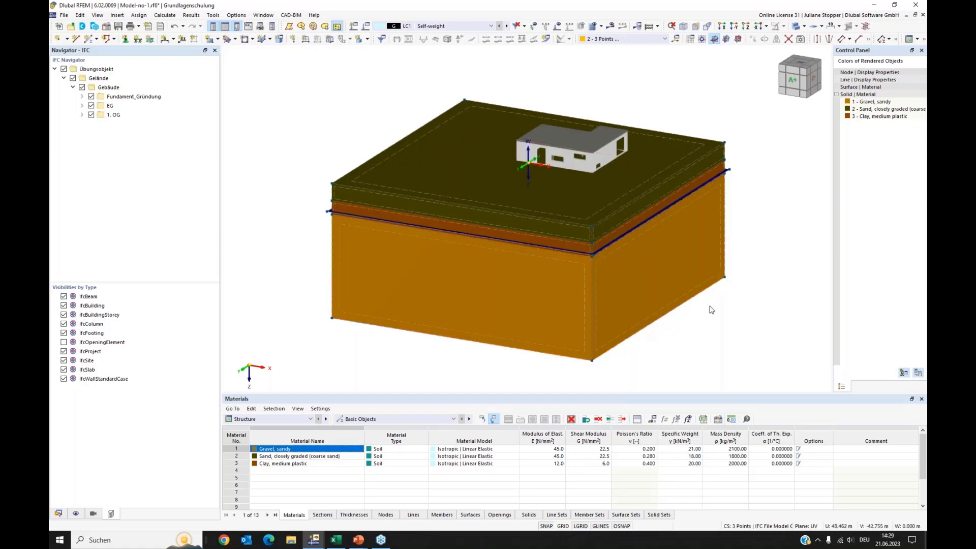
Expand the Fundament_Gründung, EG and 1. OG storeys in the IFC structure and examine the imported building on the soil from several sides
middle_click_drag(711, 309, 671, 305, "ctrl")
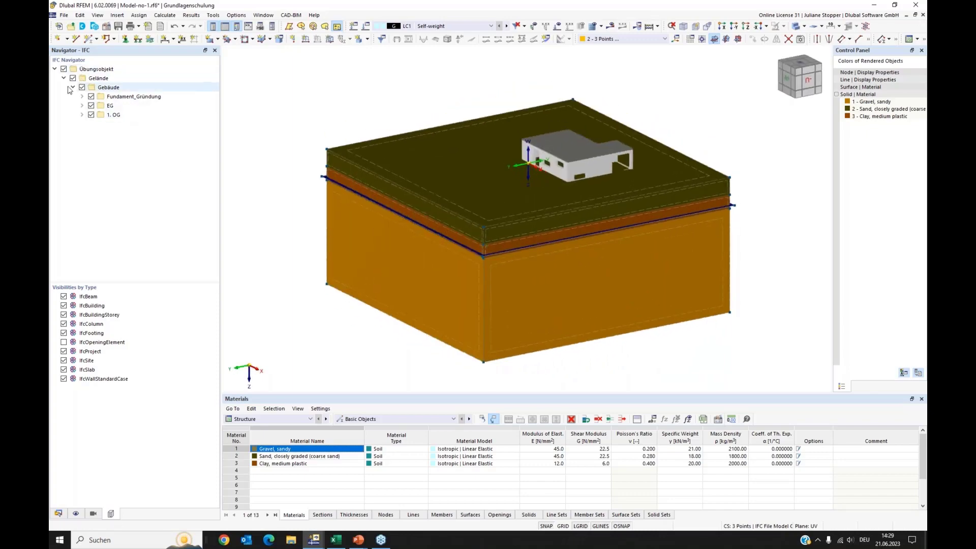
left_click(82, 96)
left_click(81, 115)
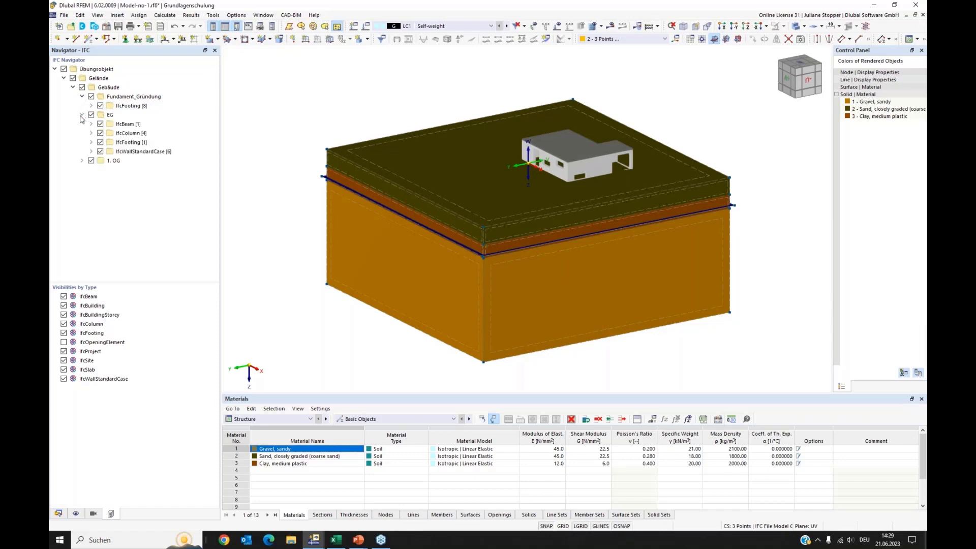
left_click(82, 160)
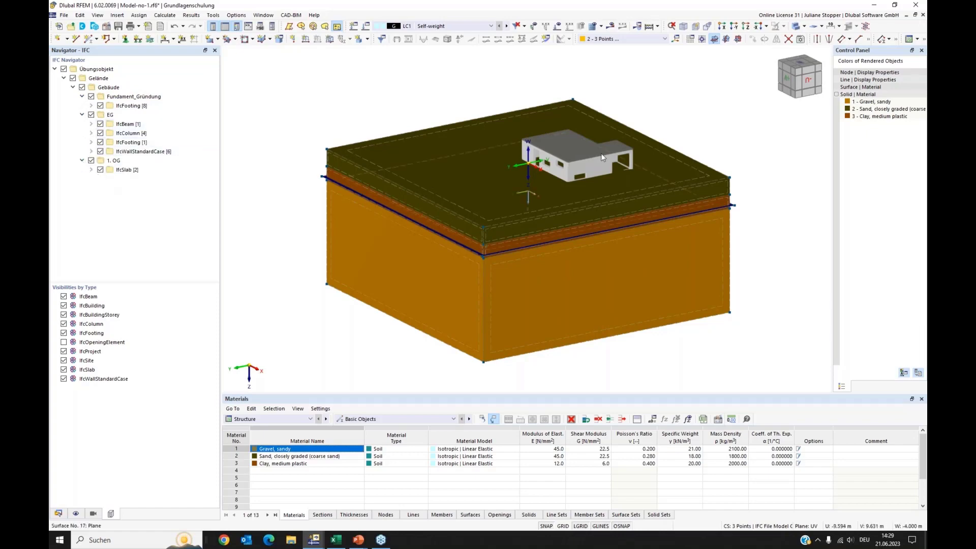
middle_click_drag(534, 201, 364, 168, "ctrl")
scroll(504, 149, "up", 2)
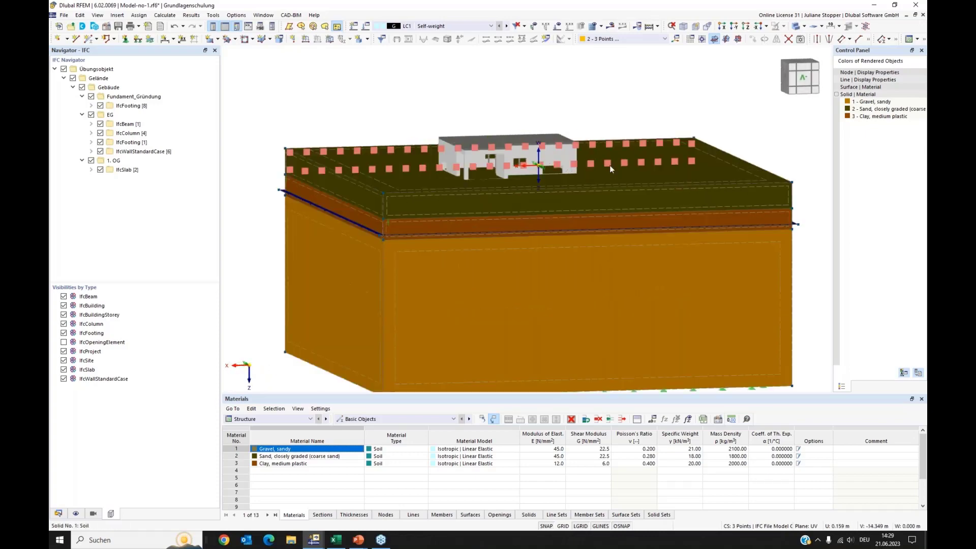
middle_click_drag(609, 166, 412, 137, "ctrl")
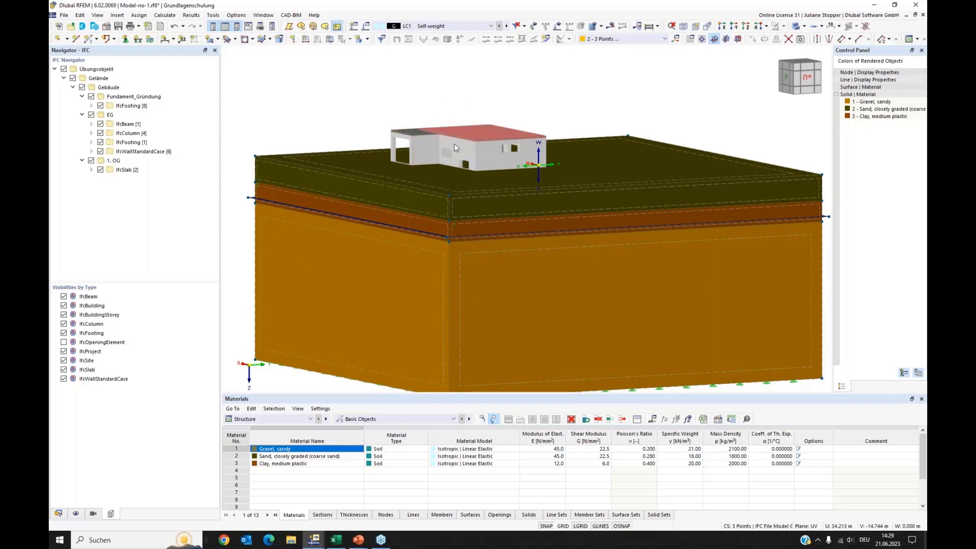
scroll(410, 120, "up", 3)
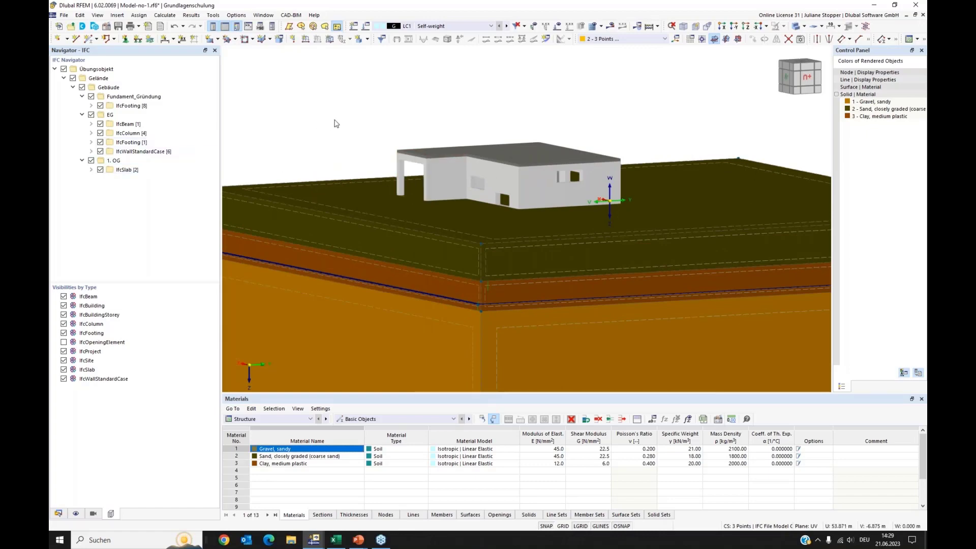
middle_click_drag(324, 116, 322, 125, "ctrl")
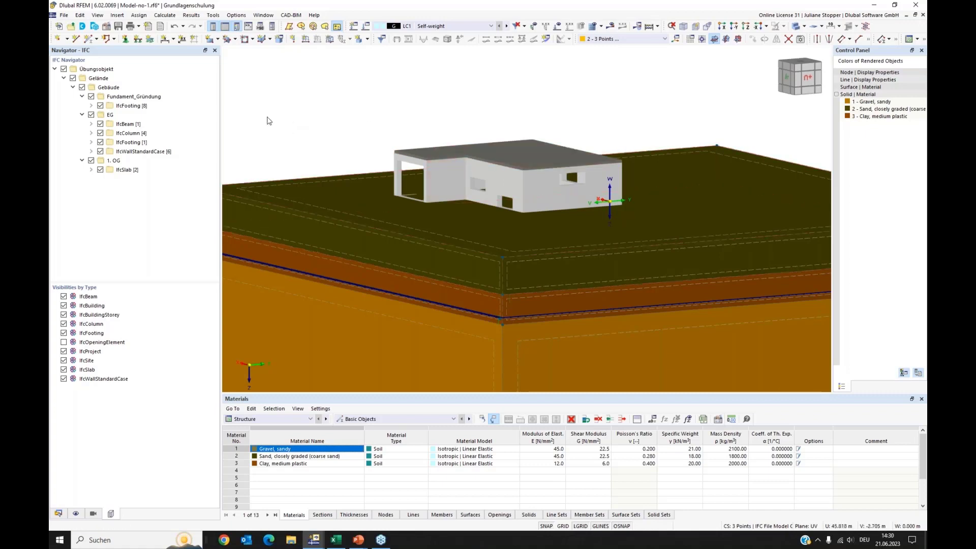
Hide the 1. OG storey of the IFC building and convert the exposed EG beam into a straight member
left_click(90, 161)
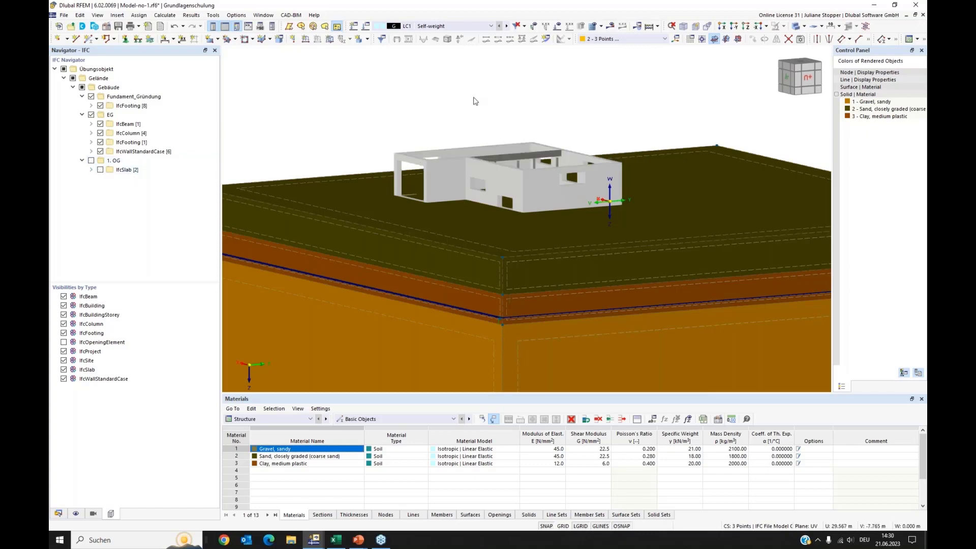
middle_click_drag(635, 227, 588, 224, "ctrl")
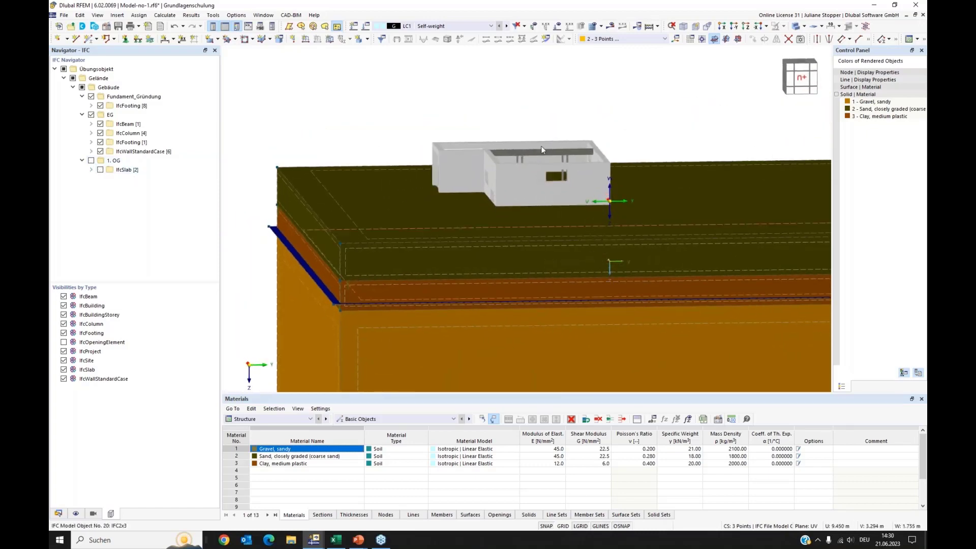
scroll(540, 145, "up", 2)
middle_click_drag(533, 152, 581, 190, "ctrl")
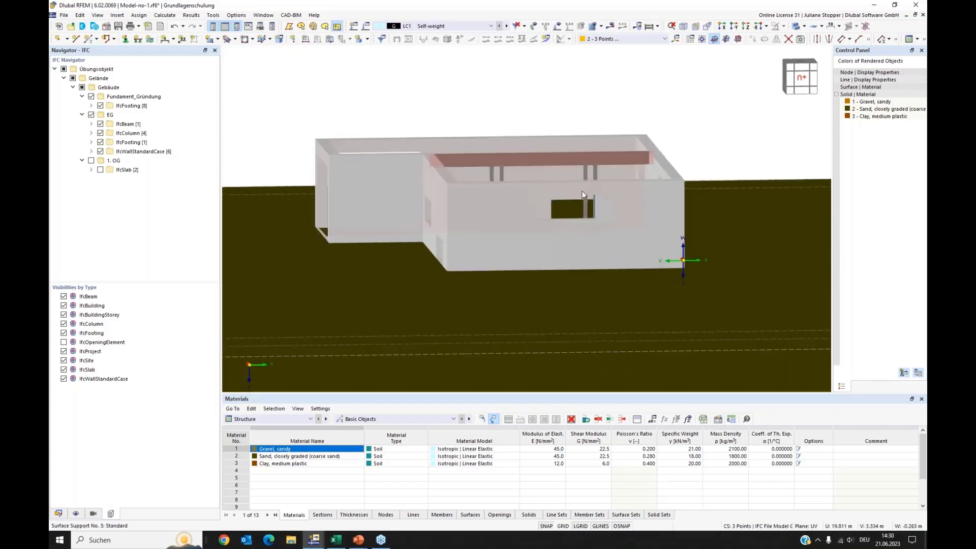
right_click(545, 160)
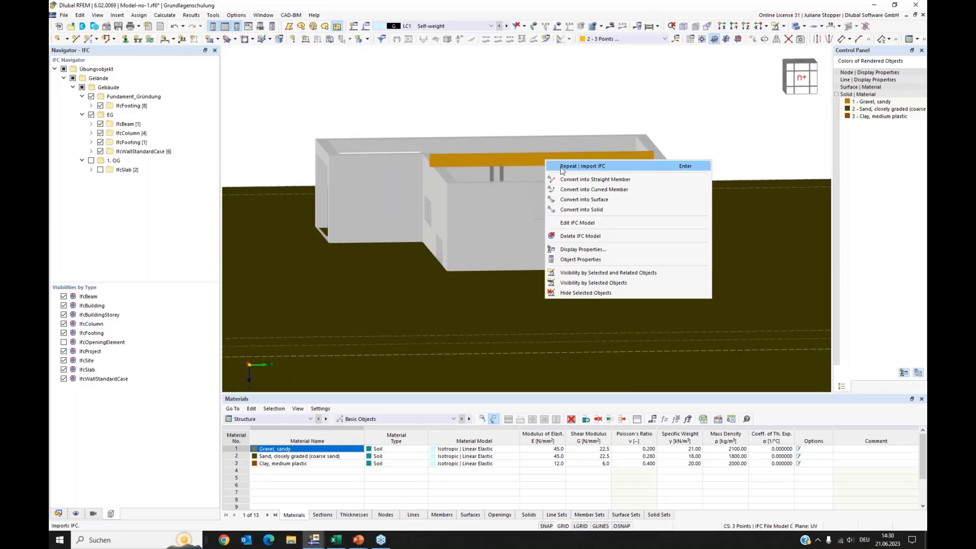
left_click(575, 181)
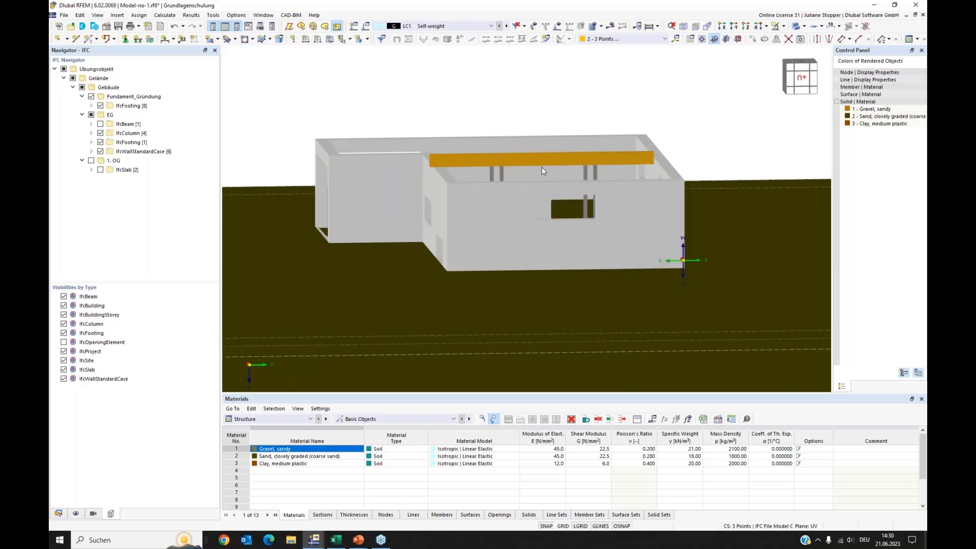
Create the concrete material C35/45 per EN 1992-1-1:2004/A1:2014 and assign it to the converted beam's R_M1 20/40 section
double_click(514, 167)
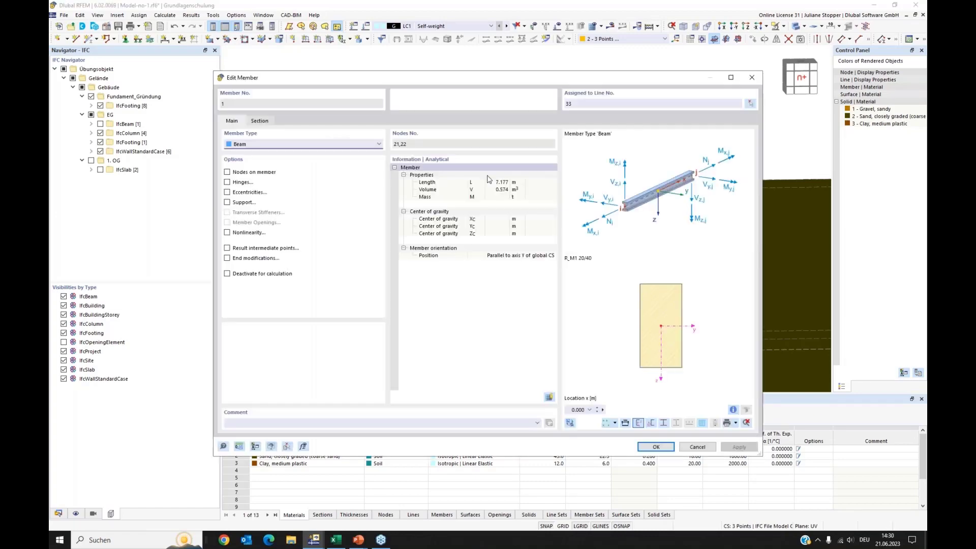
left_click(260, 123)
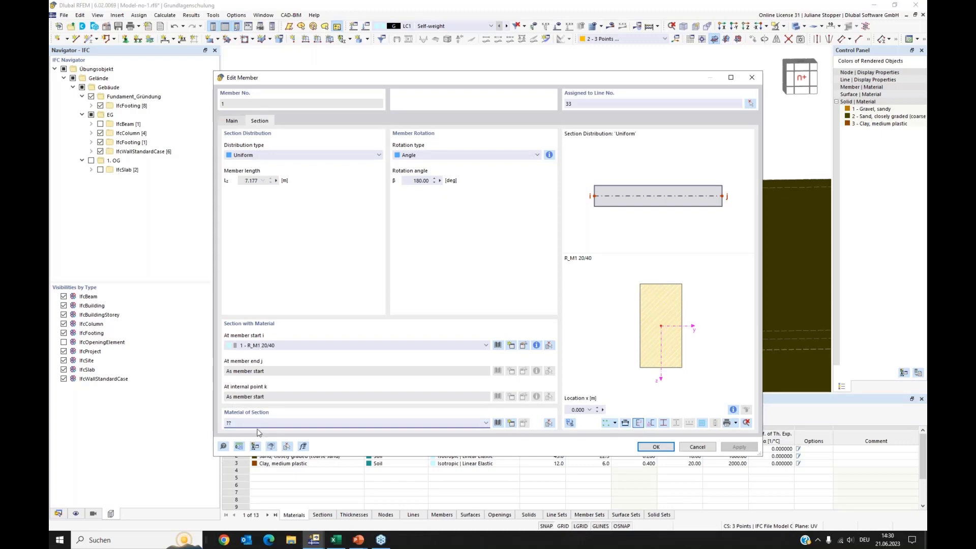
left_click(512, 424)
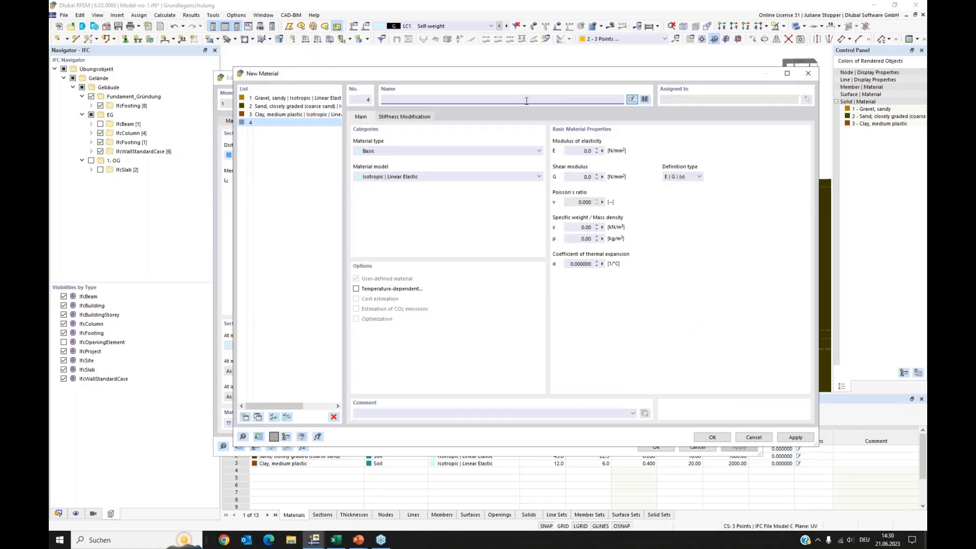
type("c35")
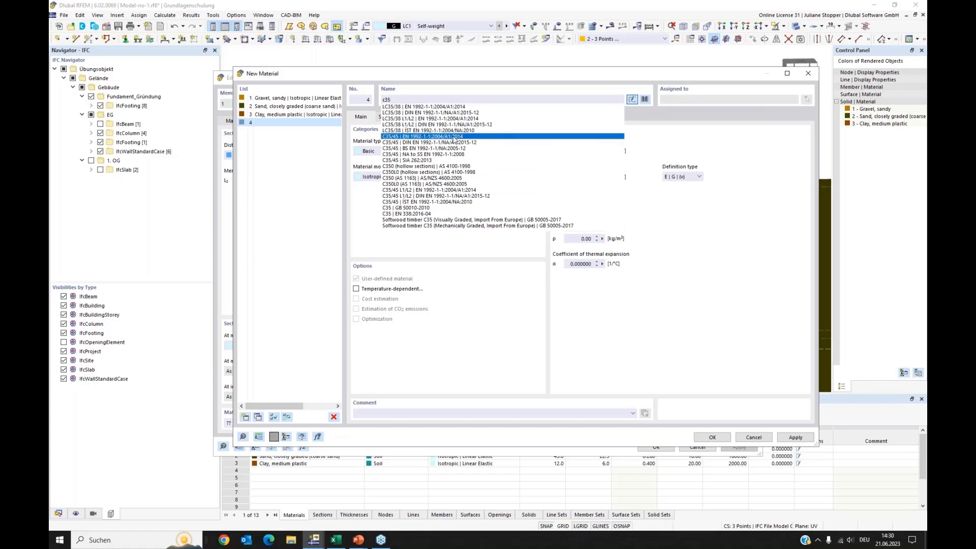
left_click(455, 137)
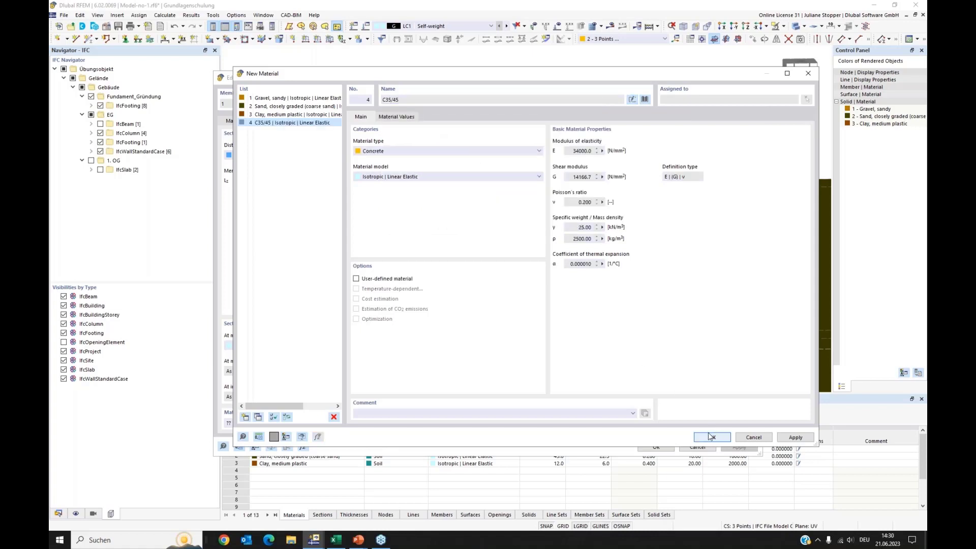
left_click(711, 438)
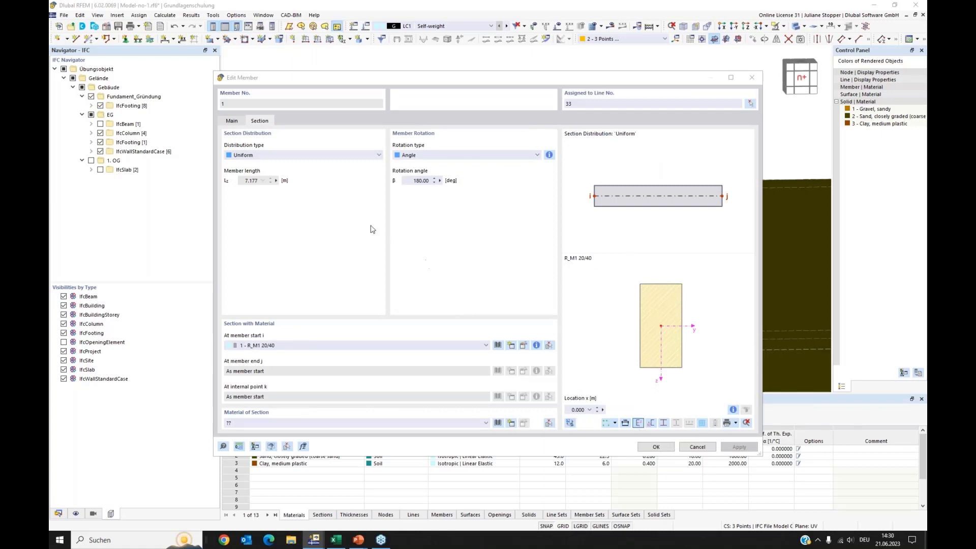
key("Return")
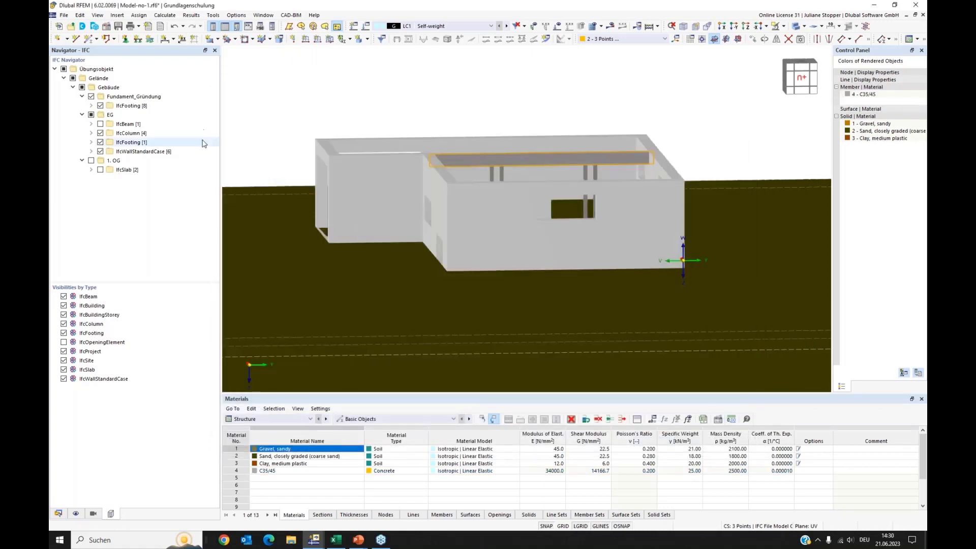
Expand the EG storey's IfcWallStandardCase group and examine the conversion options offered for its walls
right_click(431, 142)
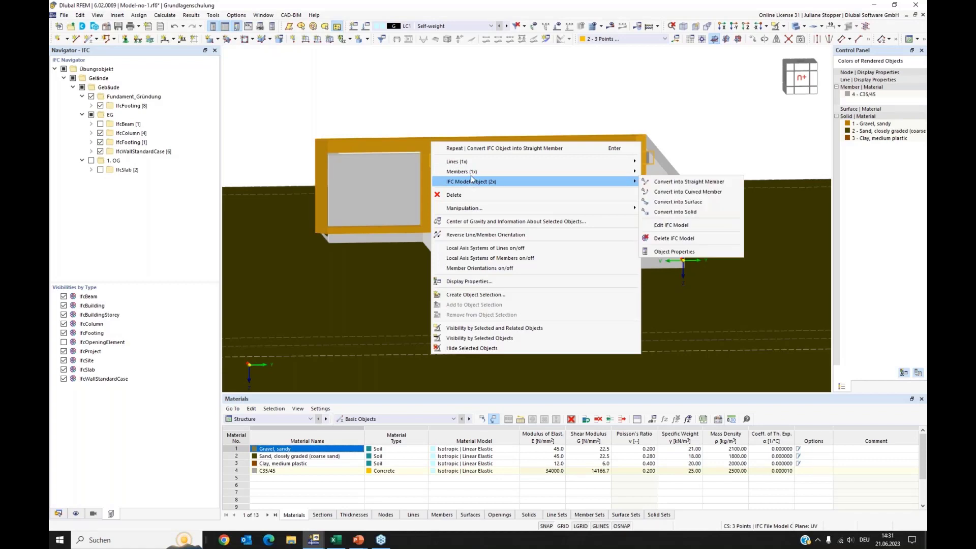
left_click(415, 91)
left_click(275, 112)
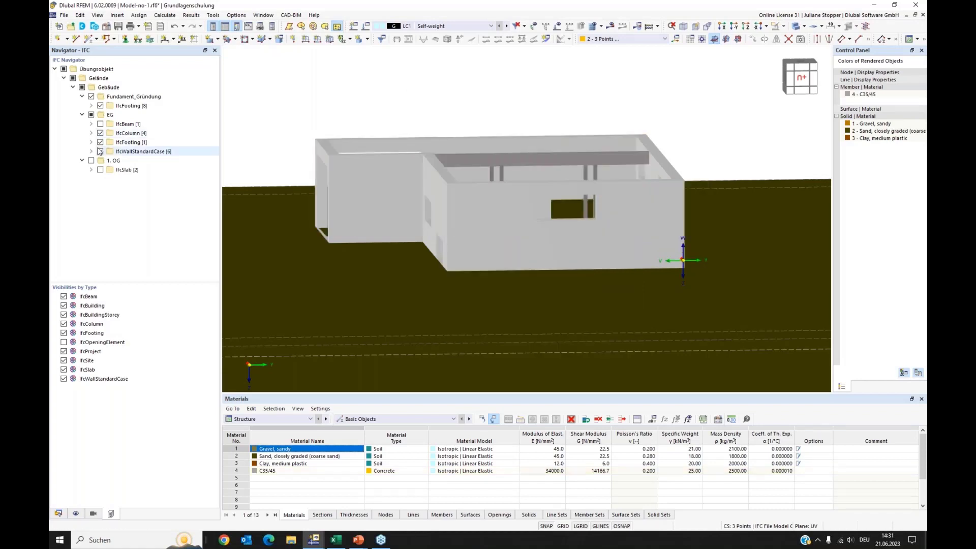
double_click(122, 152)
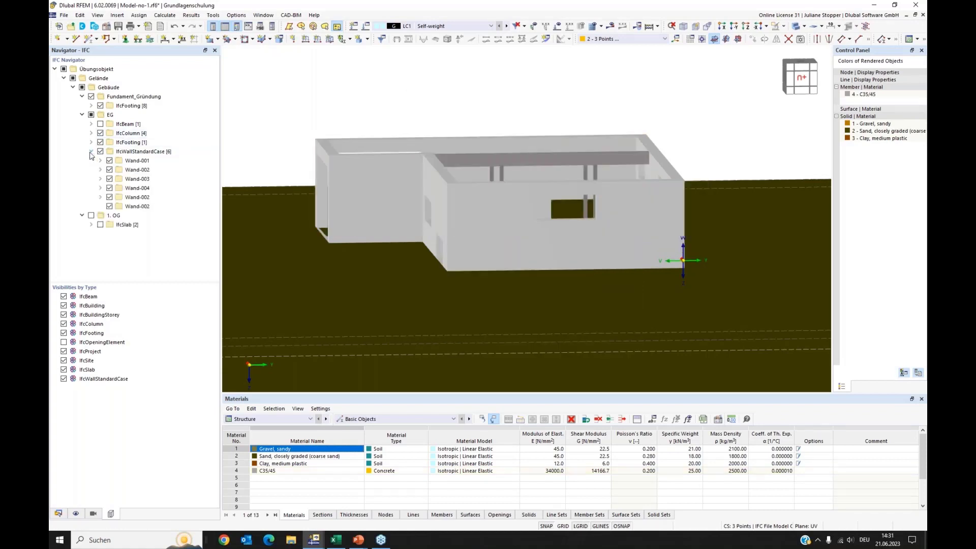
right_click(123, 152)
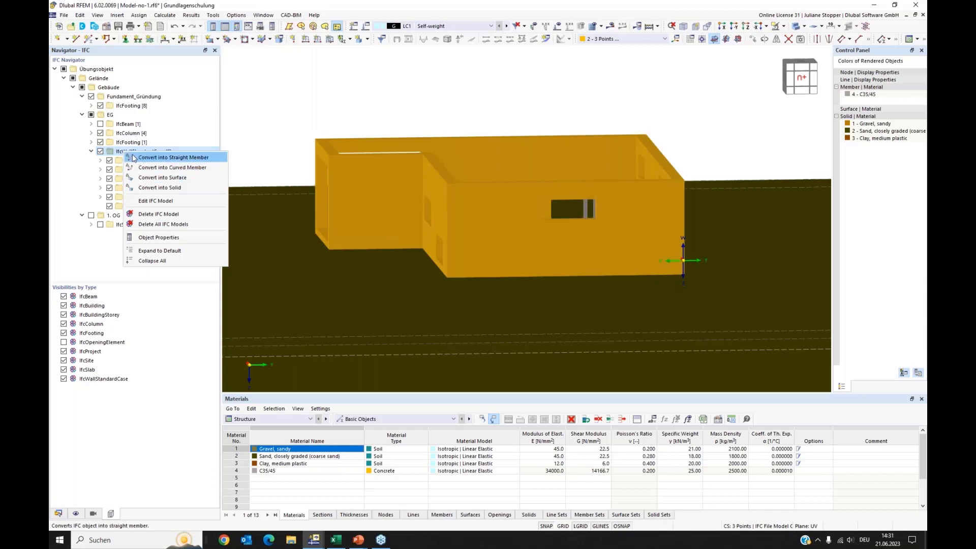
left_click(285, 114)
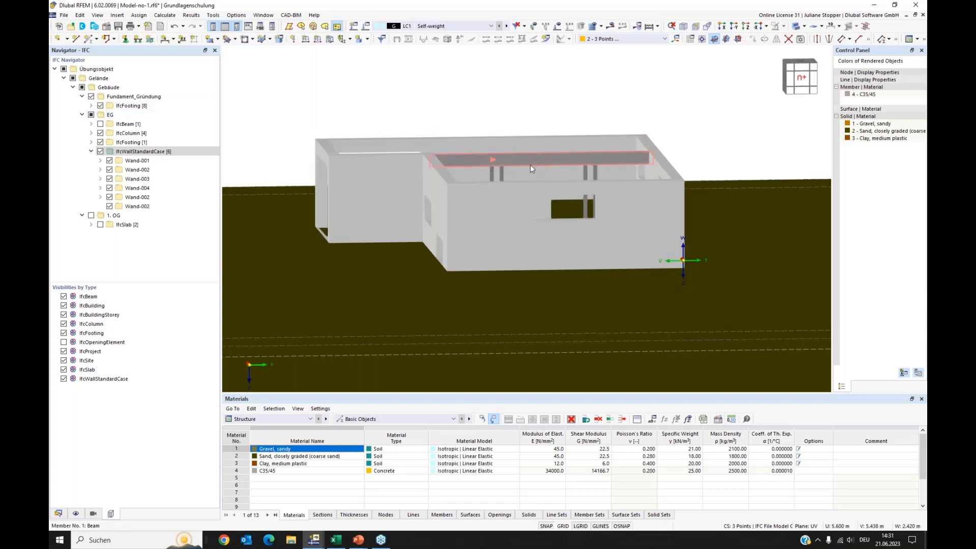
Display the model in transparent mode and convert the two front EG columns under the beam into straight members
scroll(537, 172, "up", 2)
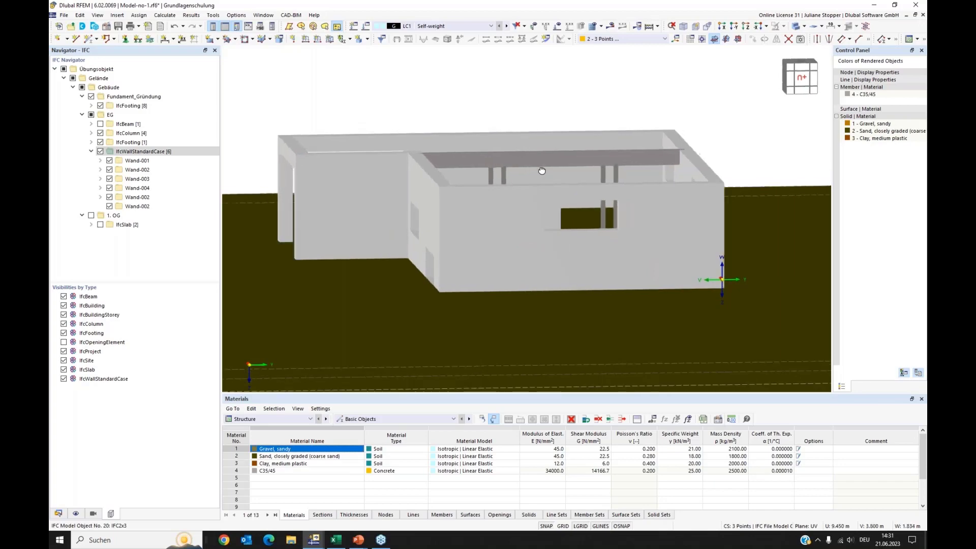
left_click(796, 27)
left_click(797, 28)
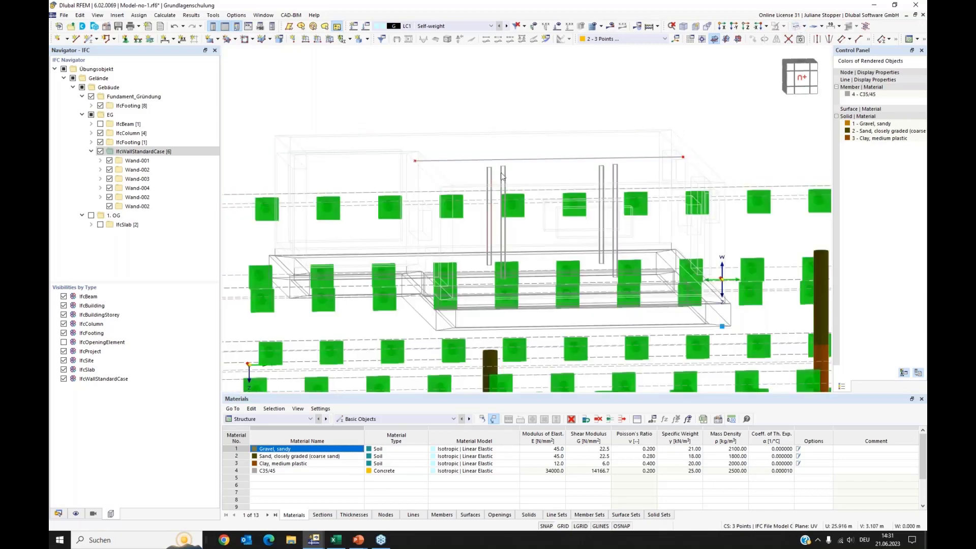
middle_click_drag(517, 159, 515, 158, "ctrl")
left_click(797, 27)
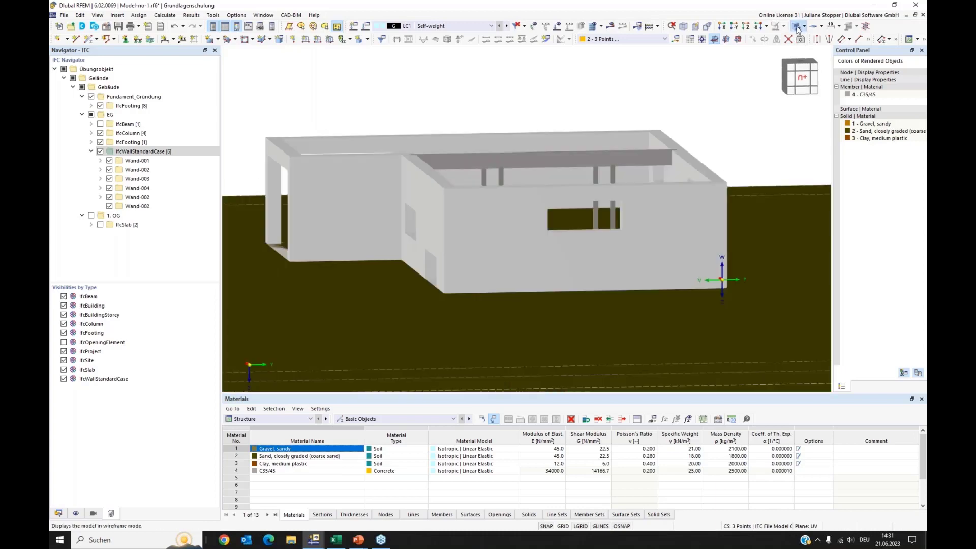
left_click(797, 26)
scroll(523, 176, "up", 2)
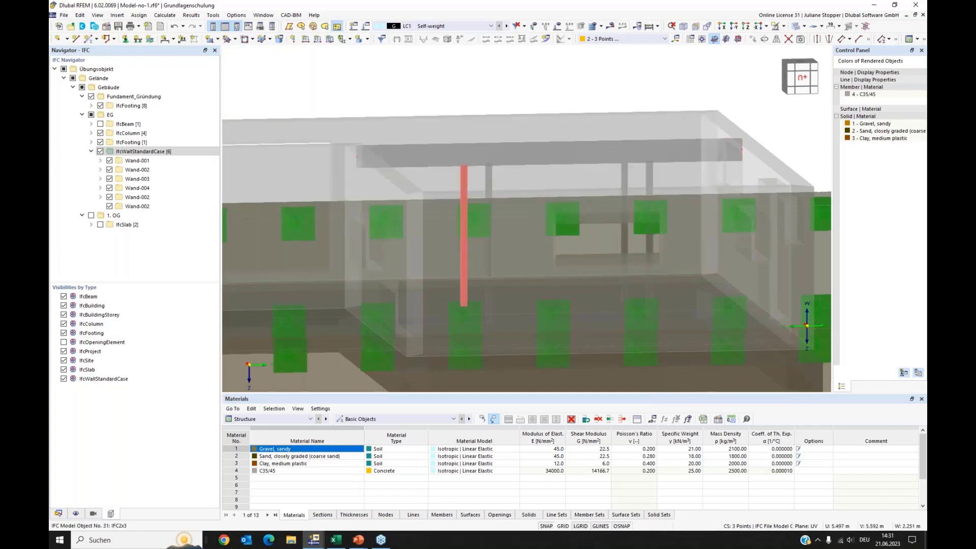
left_click(463, 177)
right_click(625, 175)
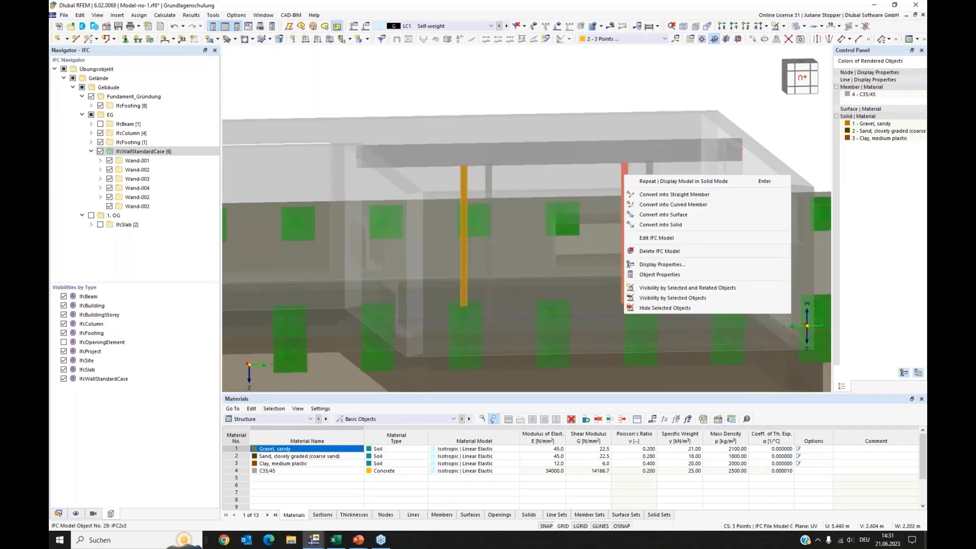
left_click(646, 194)
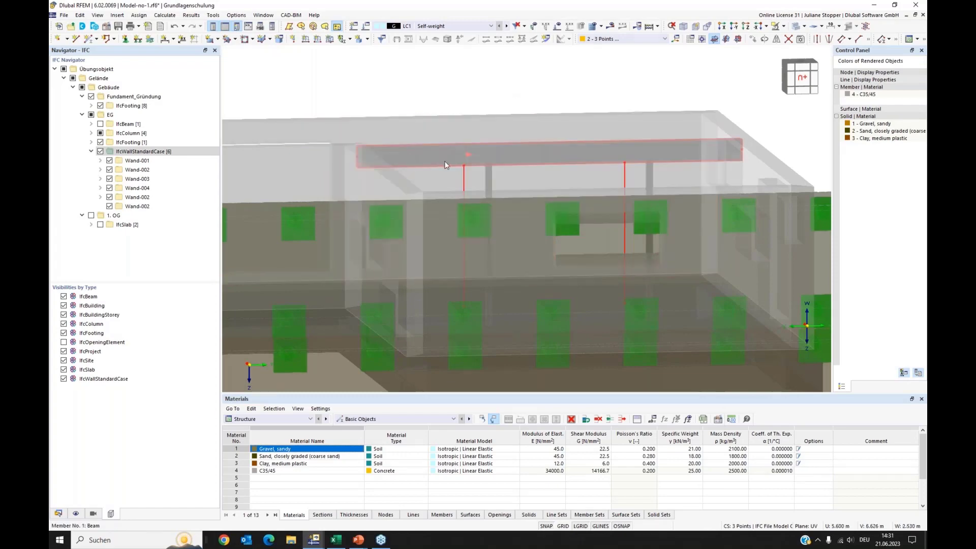
Hide the entire Übungsobjekt IFC model and display the converted beam and column members in wireframe
left_click(796, 28)
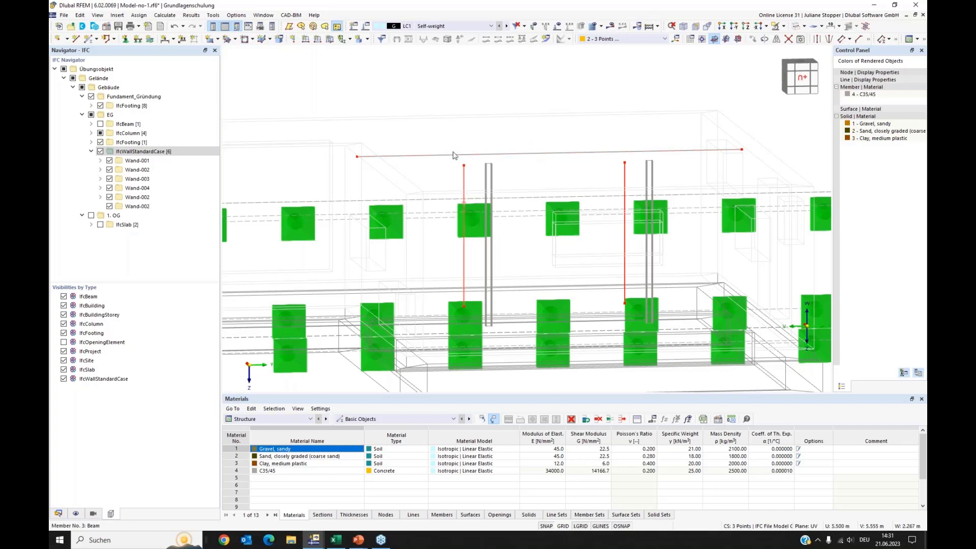
left_click(64, 69)
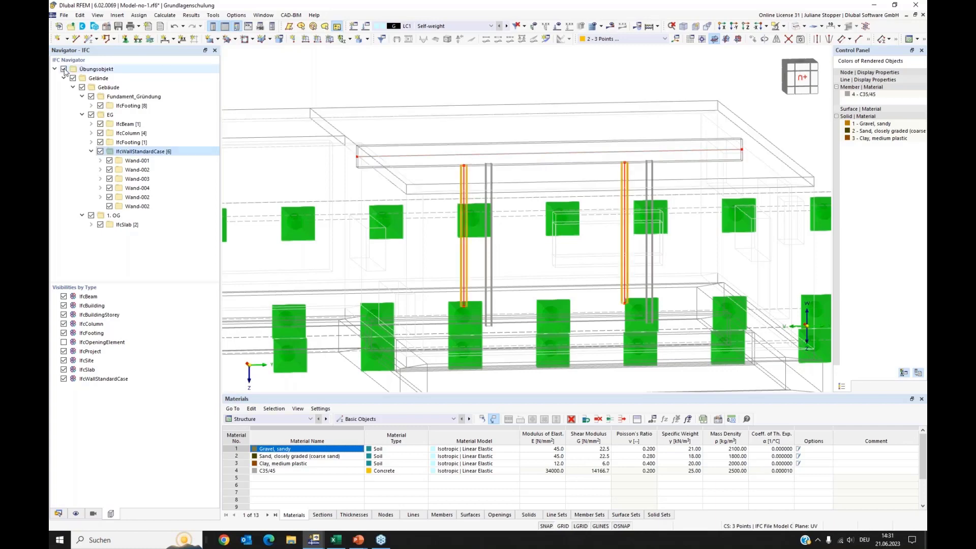
middle_click_drag(434, 244, 441, 240, "ctrl")
scroll(441, 241, "up", 2)
left_click(796, 28)
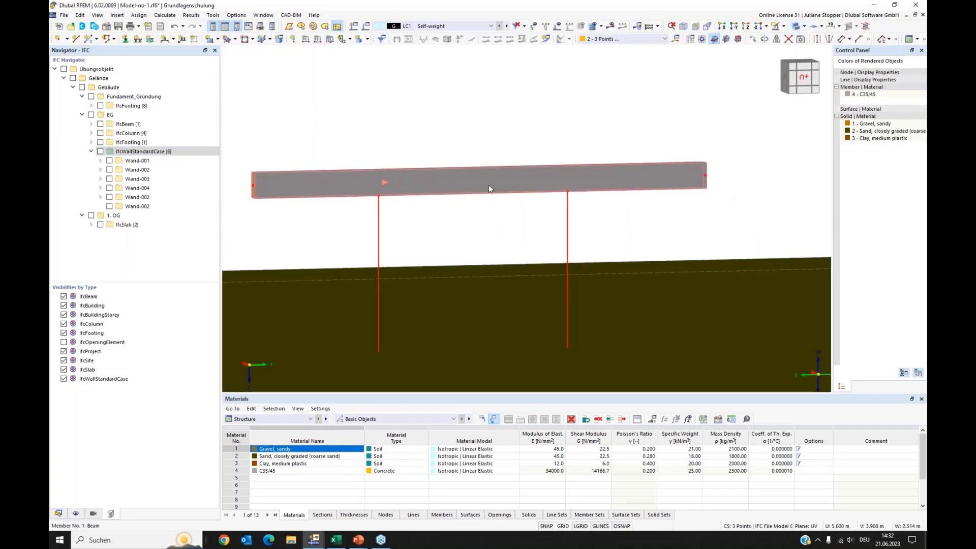
left_click(796, 28)
left_click(796, 27)
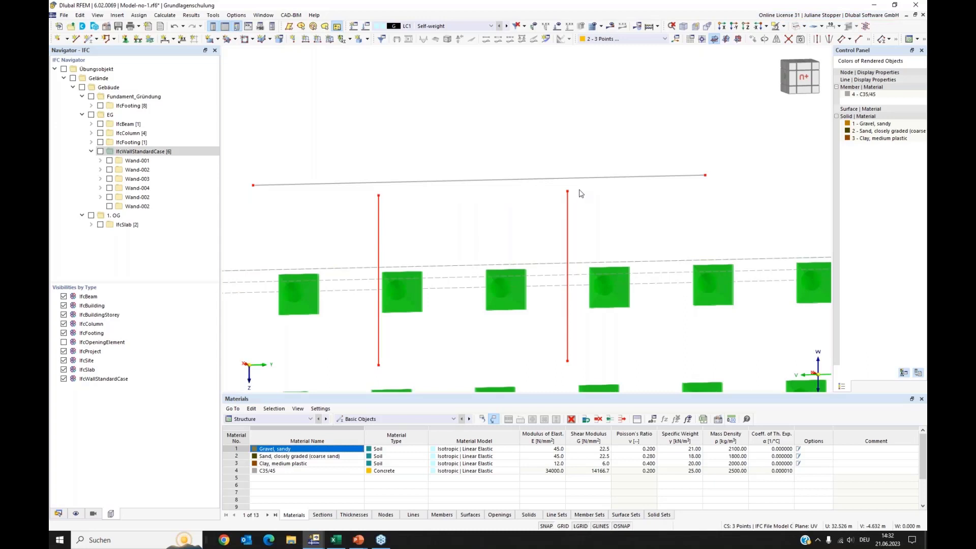
Extend both column members to the next member/line, with both member sides set for modification
left_click_drag(580, 189, 345, 250)
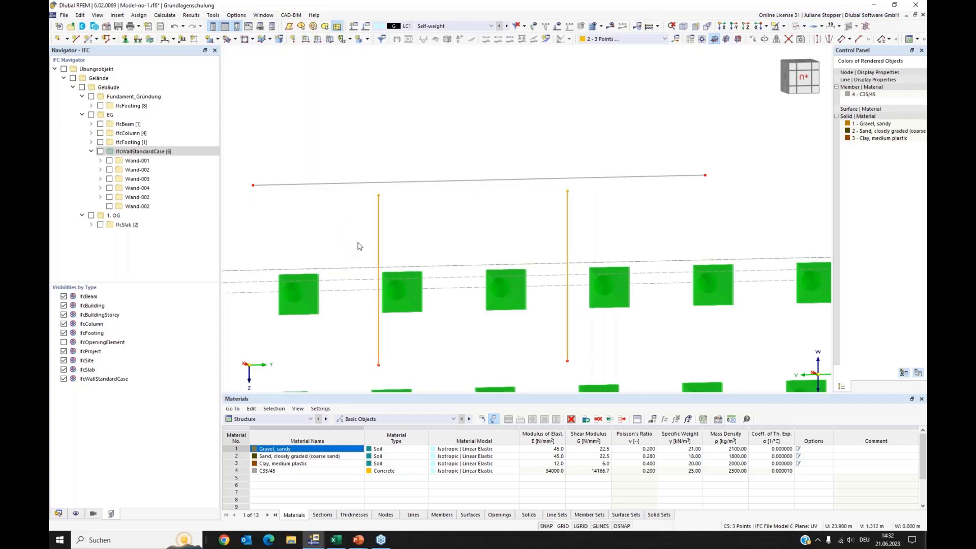
right_click(379, 224)
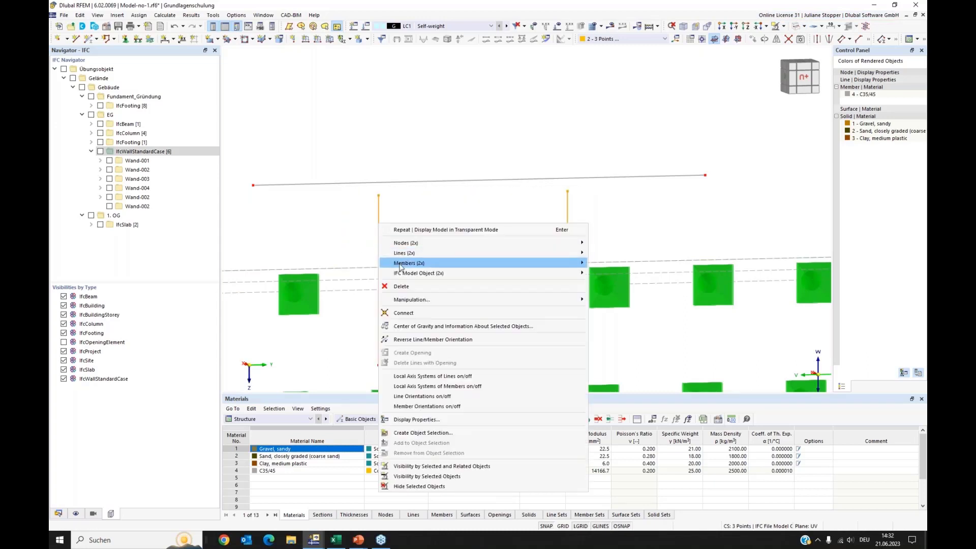
mouse_move(429, 263)
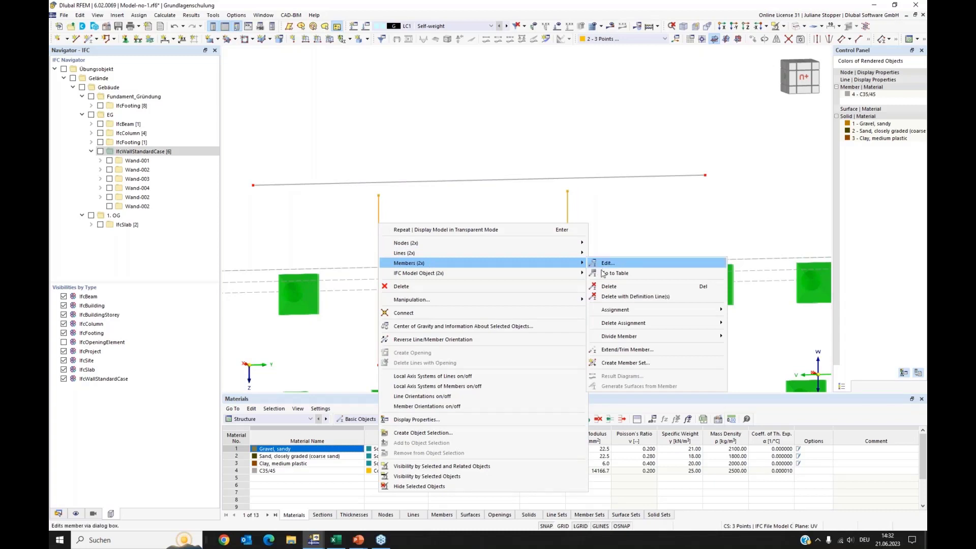
left_click(621, 349)
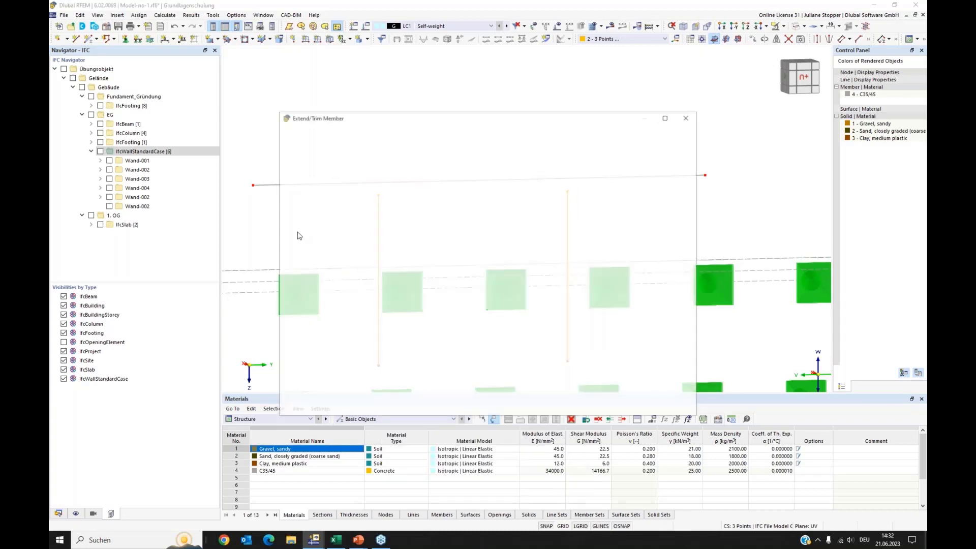
left_click(310, 195)
left_click(323, 217)
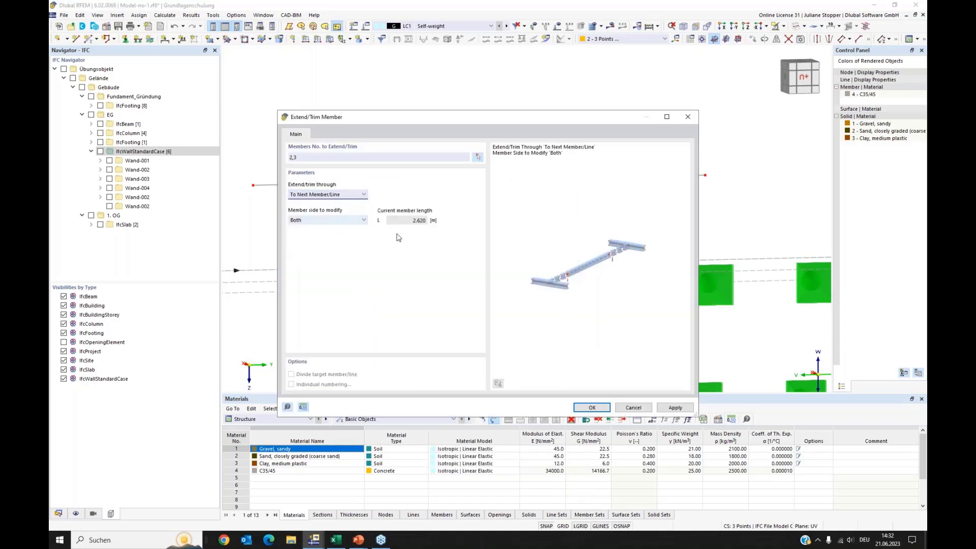
left_click(593, 407)
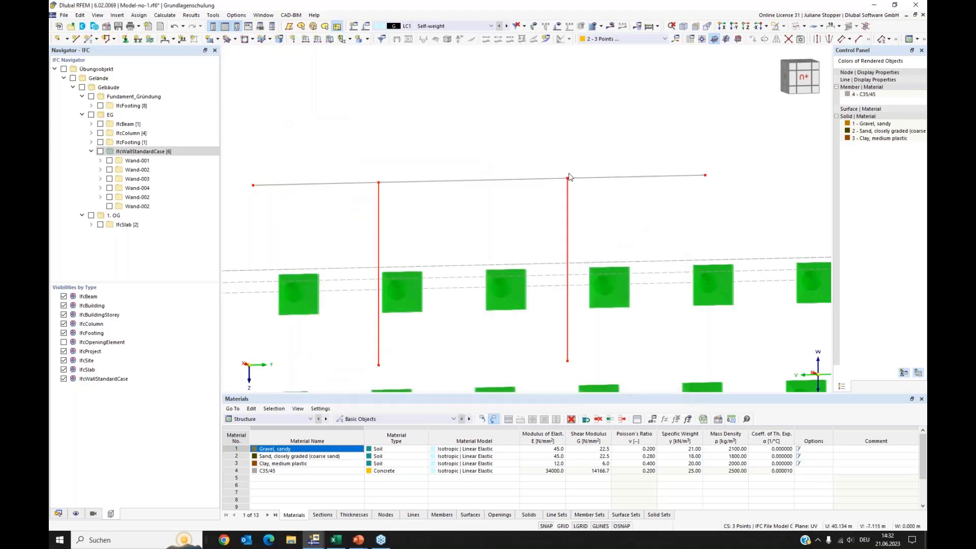
Show the complete Übungsobjekt IFC model again in solid display and view the building on the layered soil
scroll(663, 117, "down", 2)
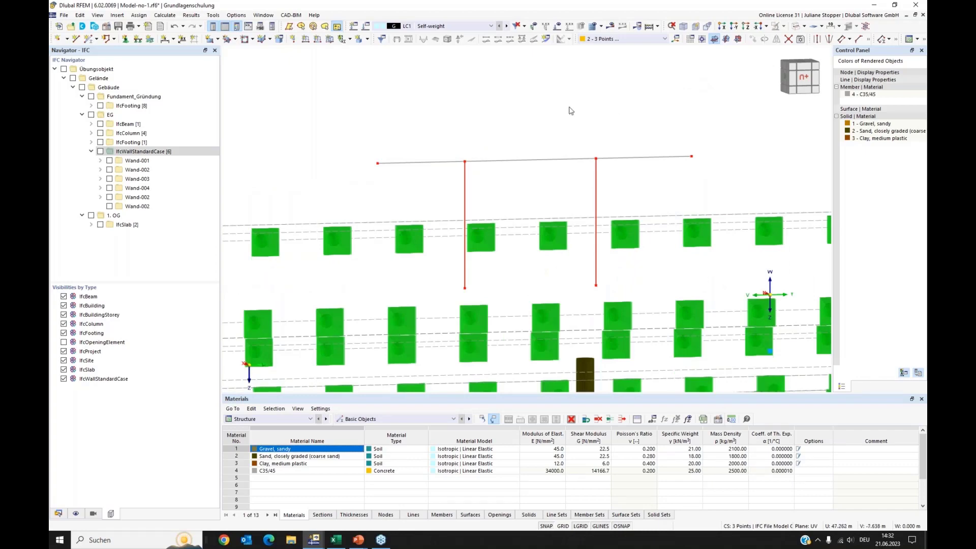
scroll(571, 111, "down", 1)
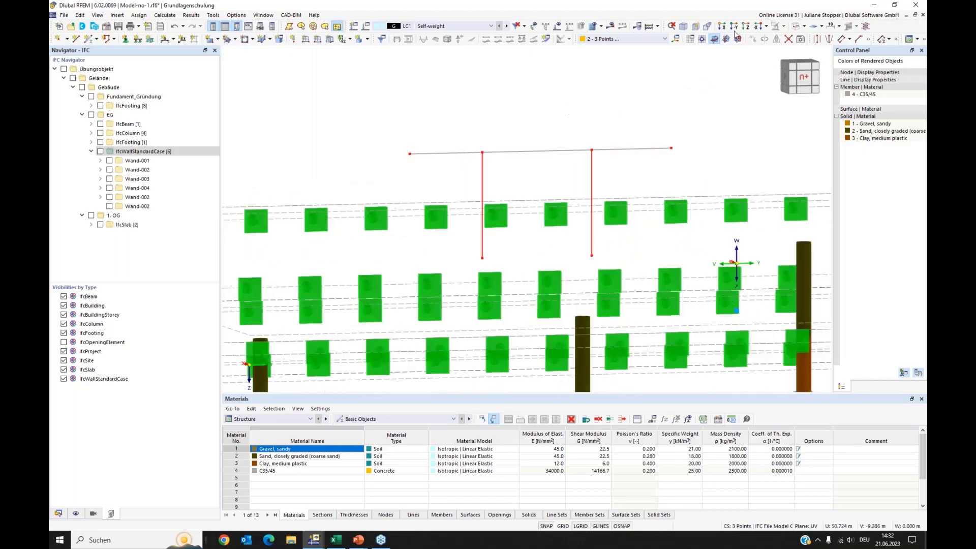
left_click(64, 70)
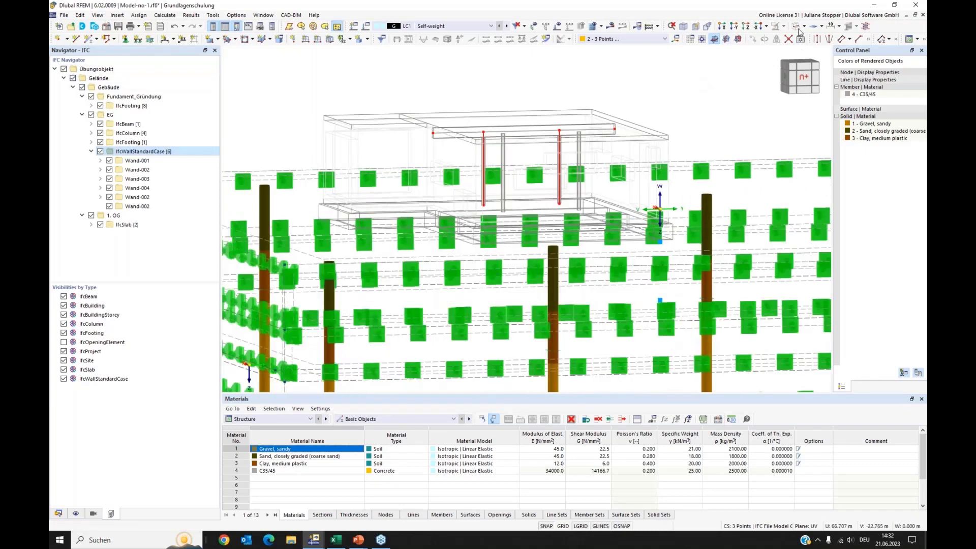
left_click(797, 27)
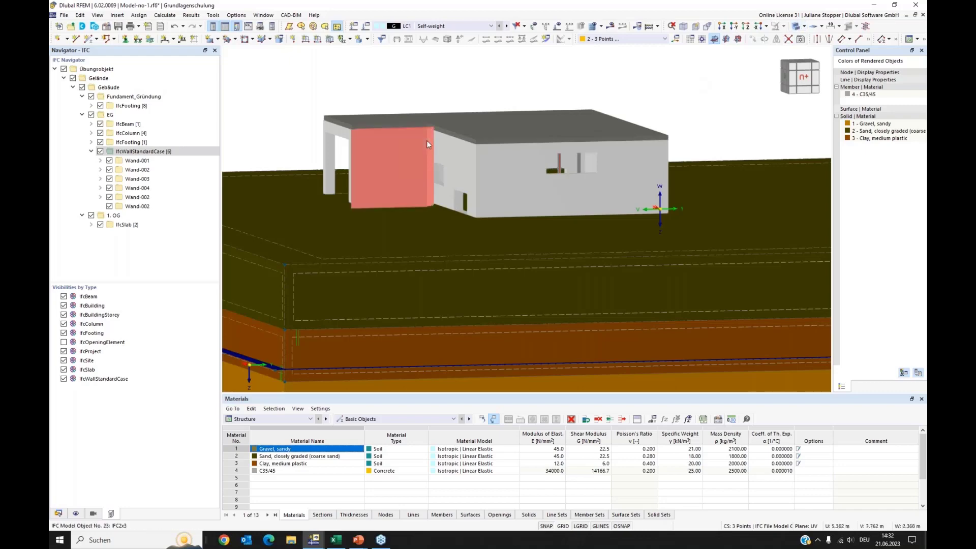
scroll(427, 141, "down", 1)
scroll(314, 92, "down", 2)
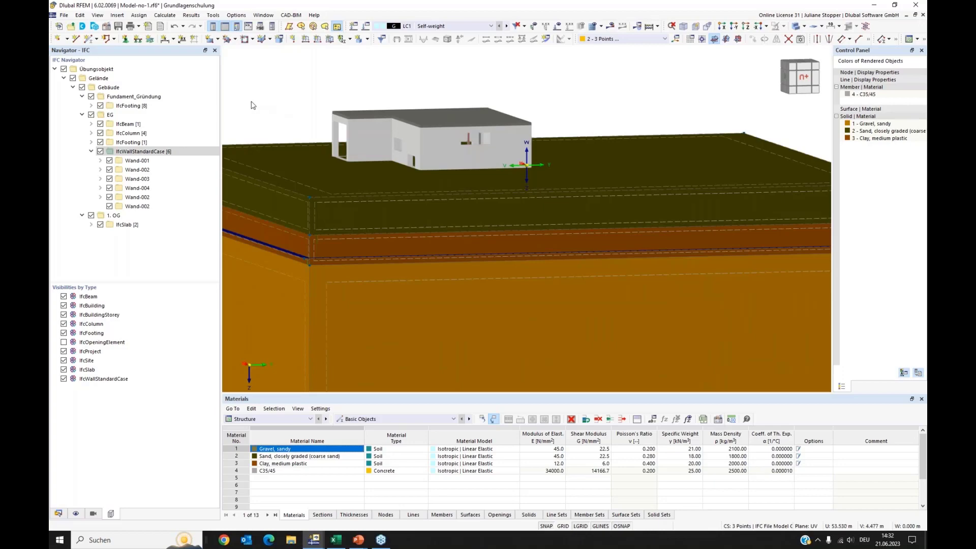
middle_click_drag(259, 106, 346, 146, "ctrl")
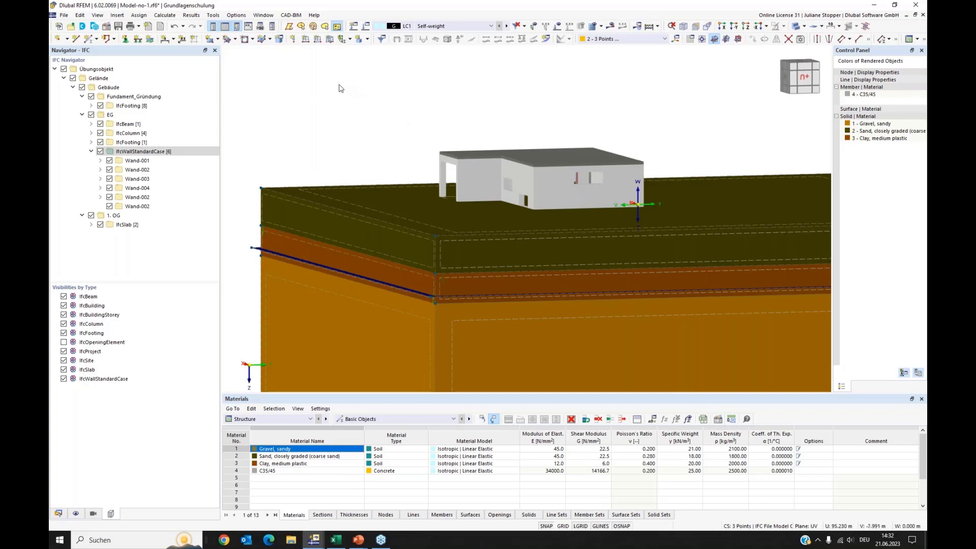
Switch to the other open RFEM window containing the terrain model
mouse_move(309, 537)
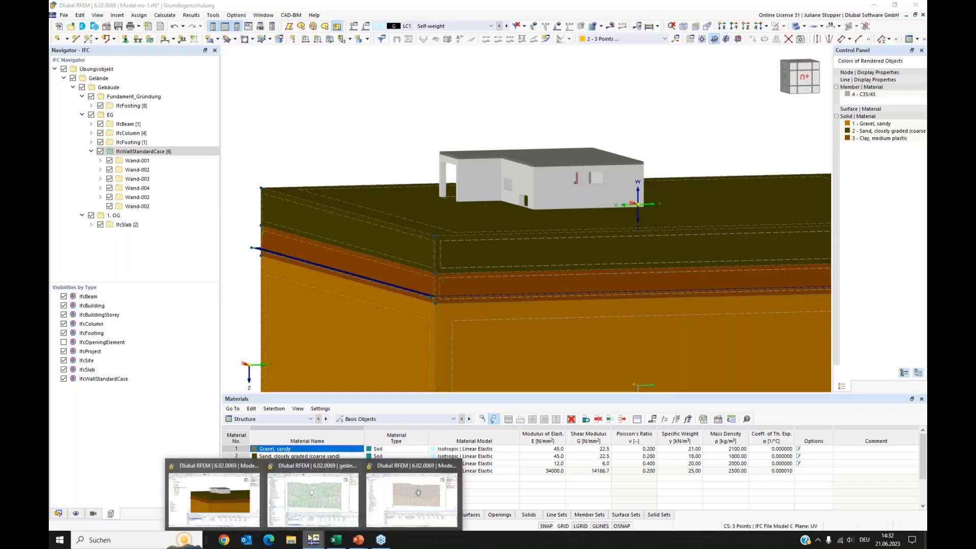
Switch to the building model Modell-03-B_intersections-start.rf6 and view it from a lower angle
left_click(319, 504)
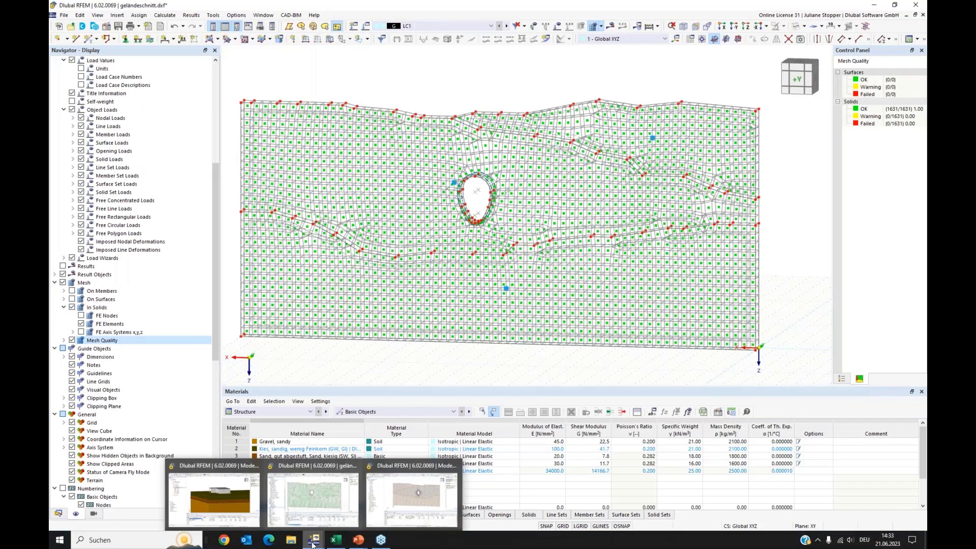
left_click(412, 499)
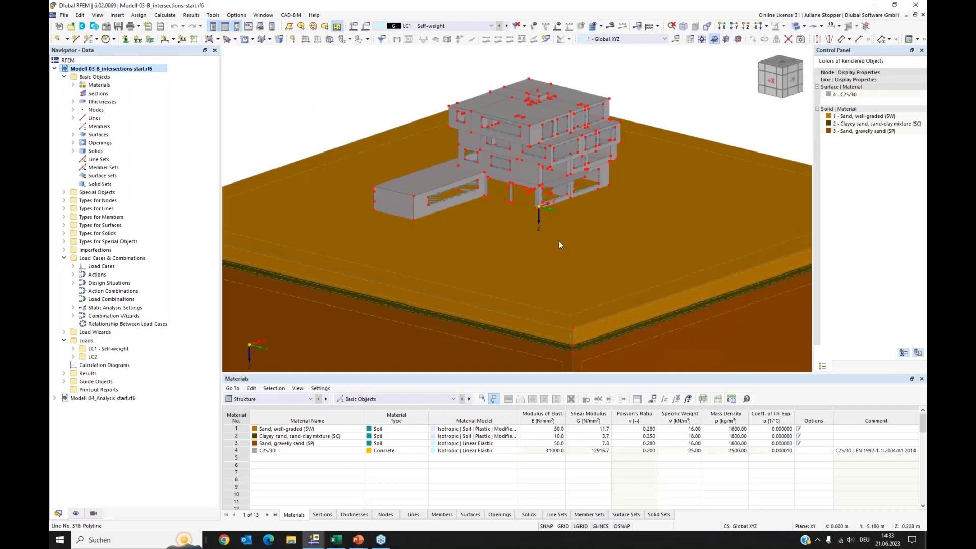
middle_click_drag(590, 280, 398, 106, "ctrl")
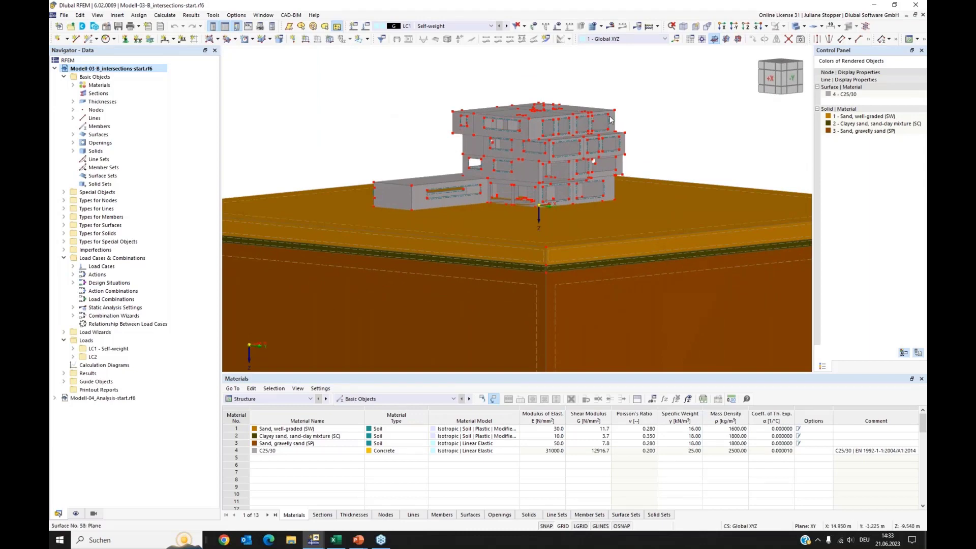
Hide the nodes in the model display and return to the model's data tree
left_click(76, 514)
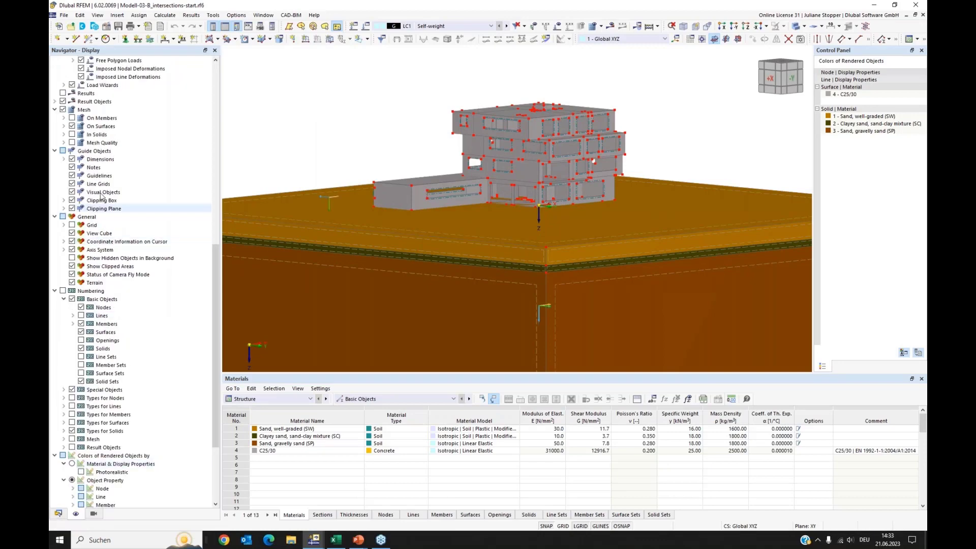
scroll(133, 146, "down", 5)
scroll(134, 146, "up", 1)
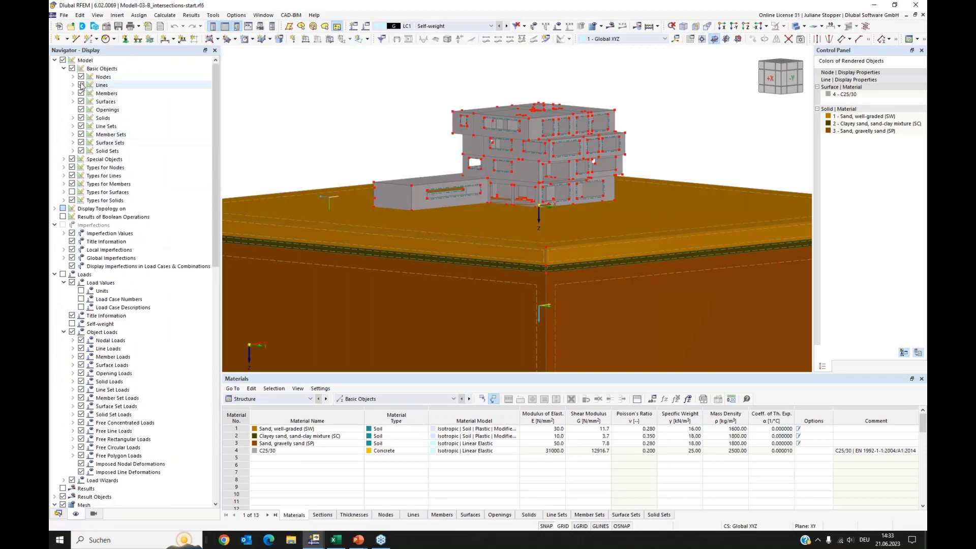
left_click(81, 76)
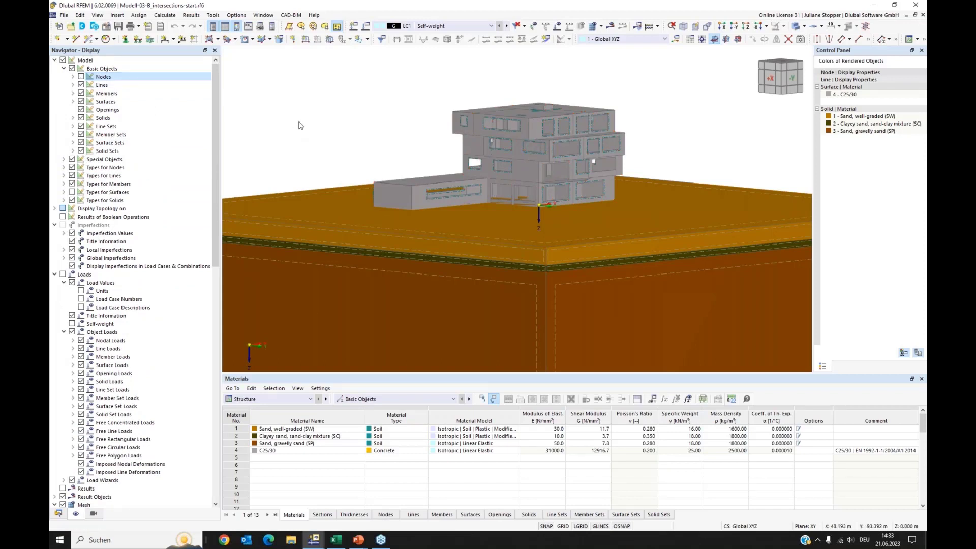
left_click(58, 515)
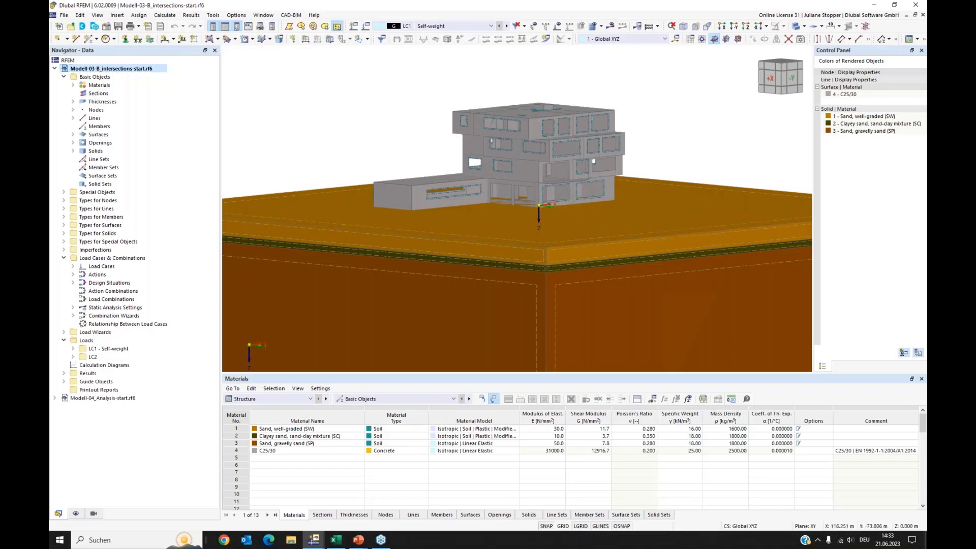
Display the model transparently and examine how the building's basement sits within the soil layers
middle_click_drag(740, 112, 731, 118, "ctrl")
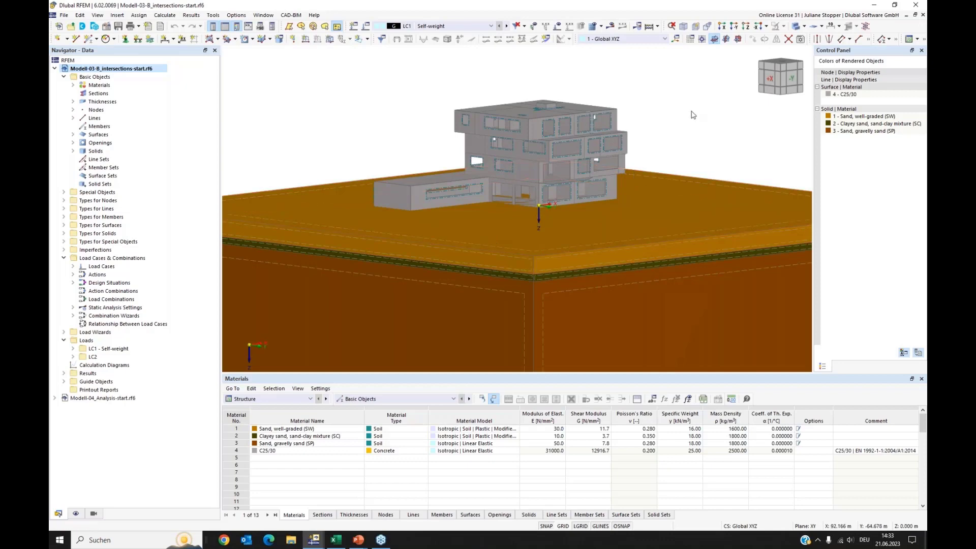
left_click(797, 28)
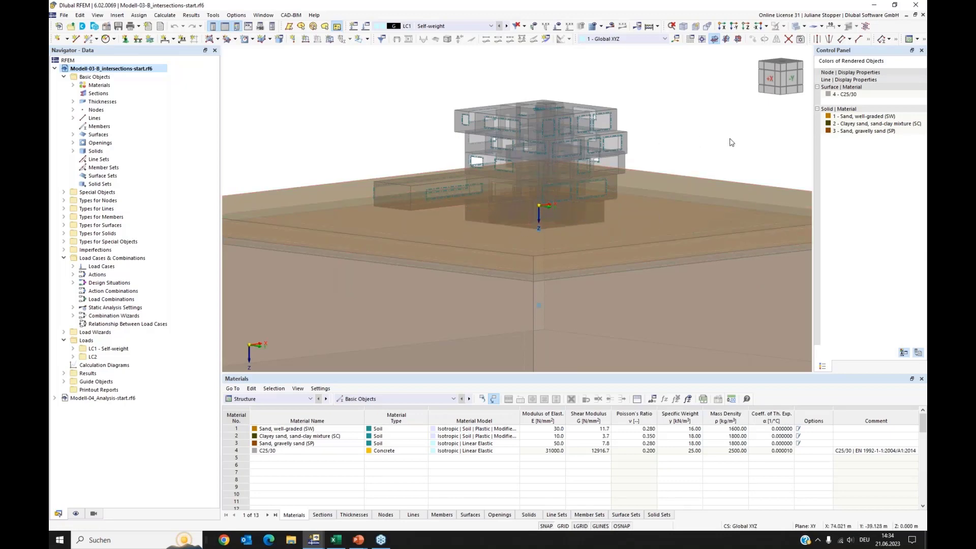
middle_click_drag(716, 147, 508, 204, "ctrl")
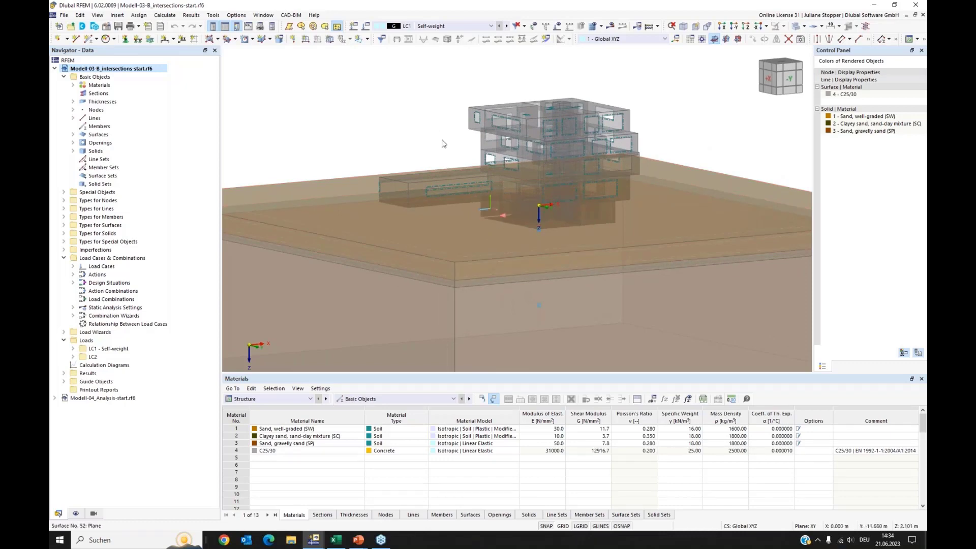
middle_click_drag(409, 133, 338, 149, "ctrl")
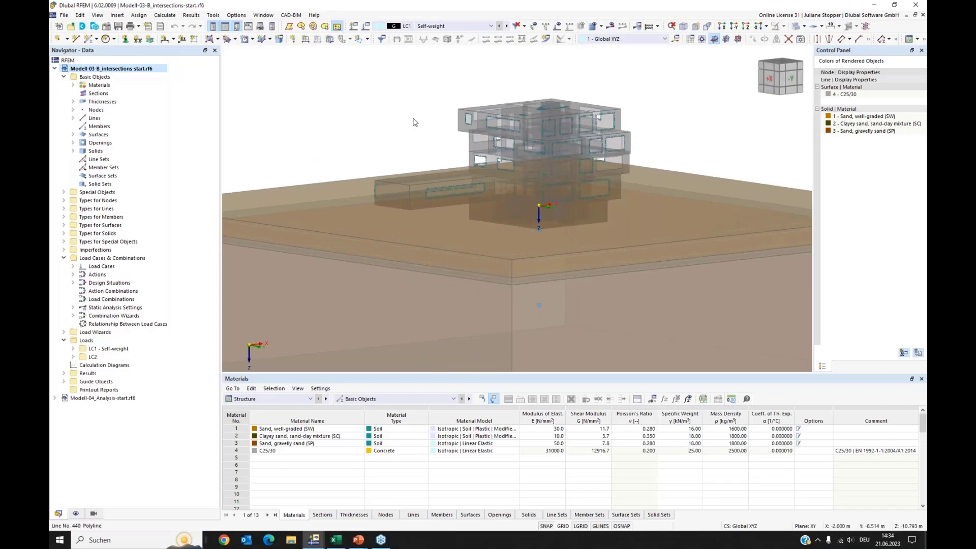
Display the building and the soil layers as a wireframe
left_click(797, 26)
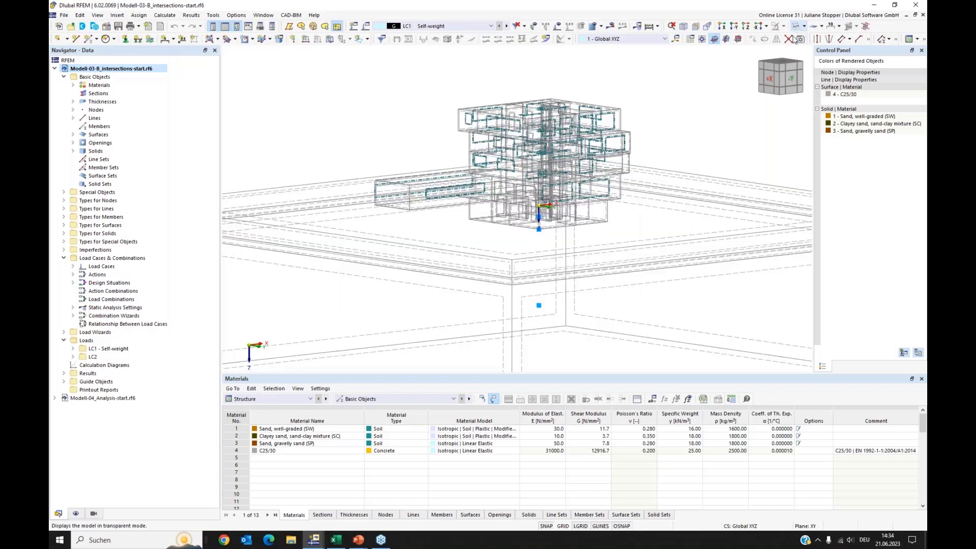
middle_click_drag(499, 235, 584, 224, "ctrl")
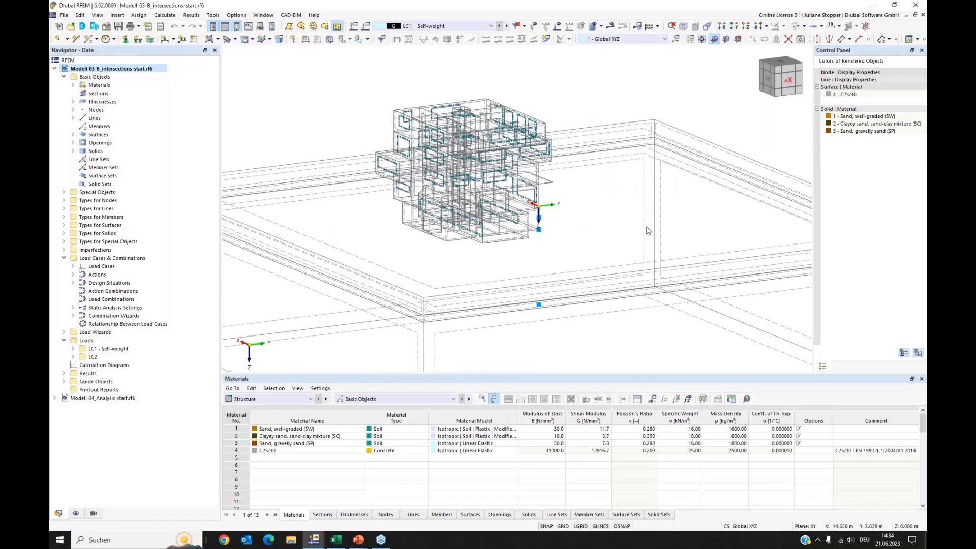
middle_click_drag(654, 226, 533, 241, "ctrl")
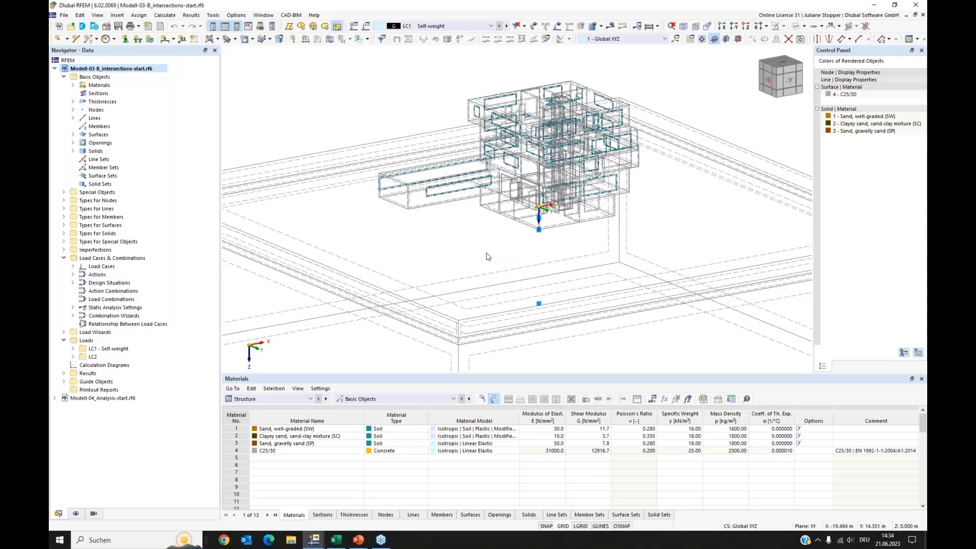
Extrude the basement floor slab, surface 114, into a solid with a height of -2.98 m
scroll(554, 235, "up", 3)
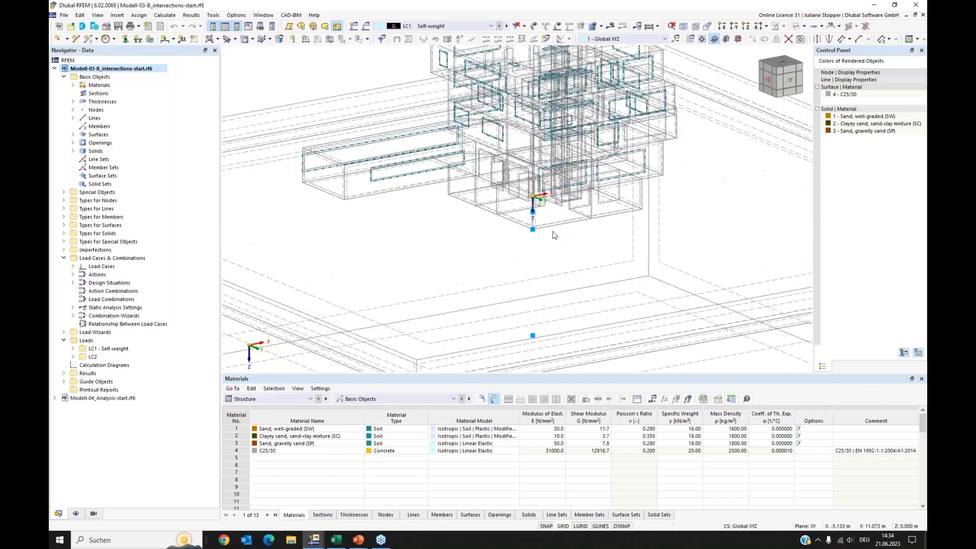
middle_click_drag(469, 235, 465, 232)
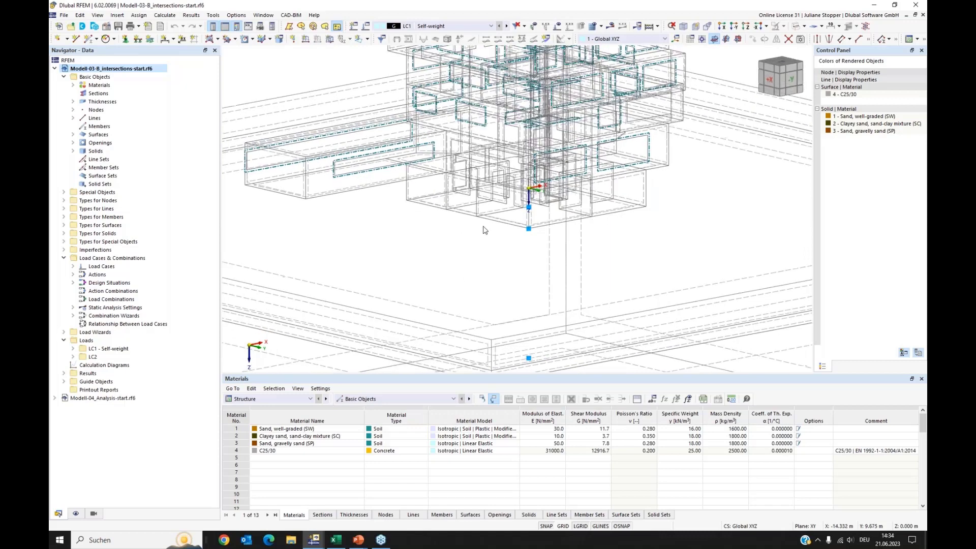
scroll(485, 212, "up", 2)
scroll(486, 212, "up", 2)
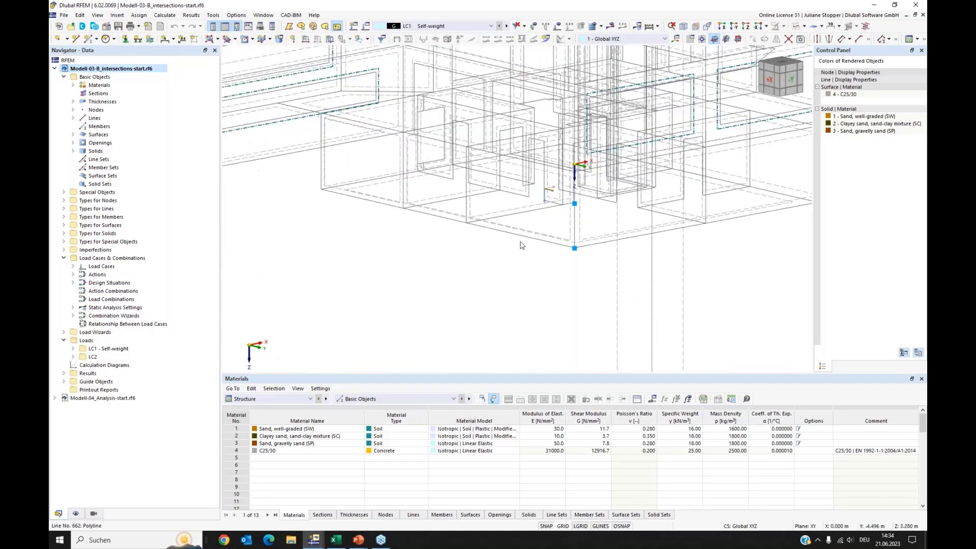
mouse_move(384, 216)
middle_mouse_down()
mouse_move(381, 229)
mouse_move(387, 222)
middle_mouse_up()
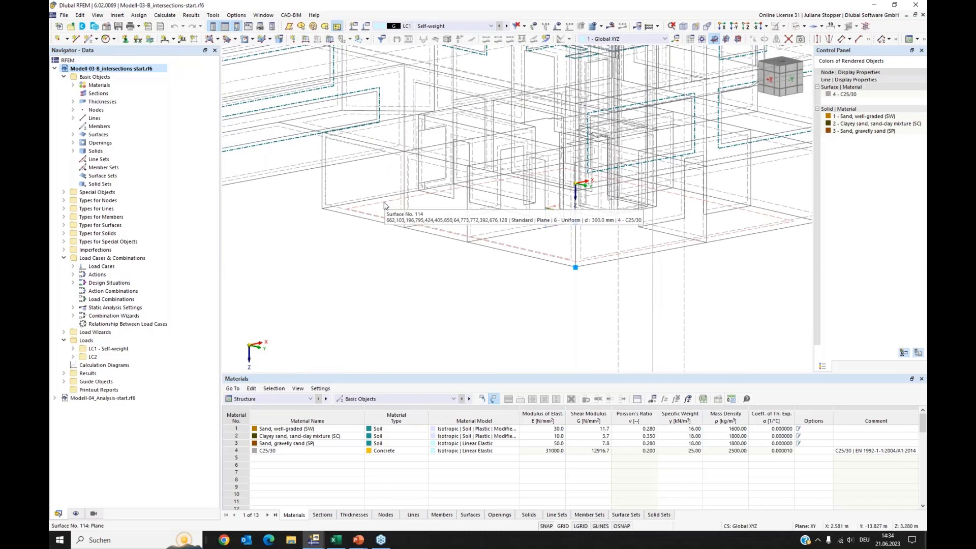
right_click(384, 205)
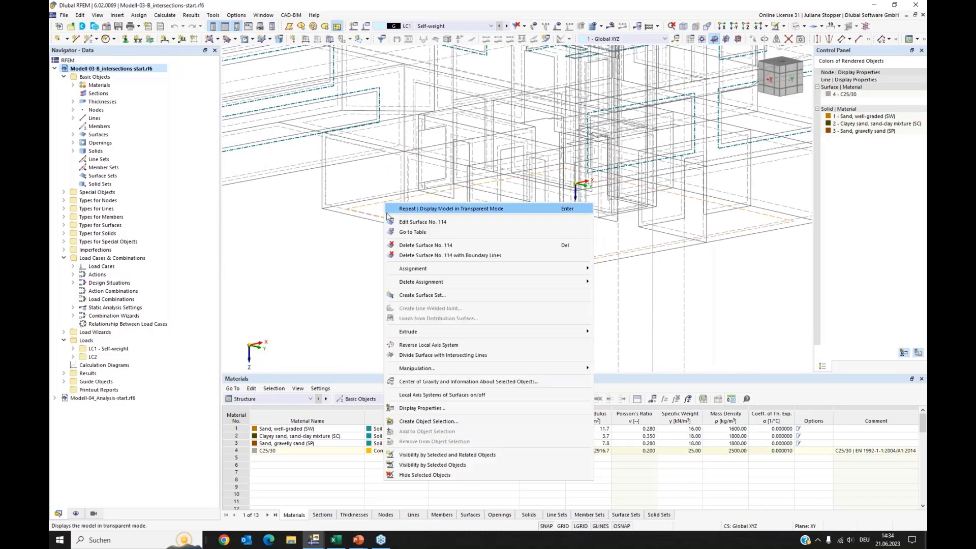
mouse_move(441, 337)
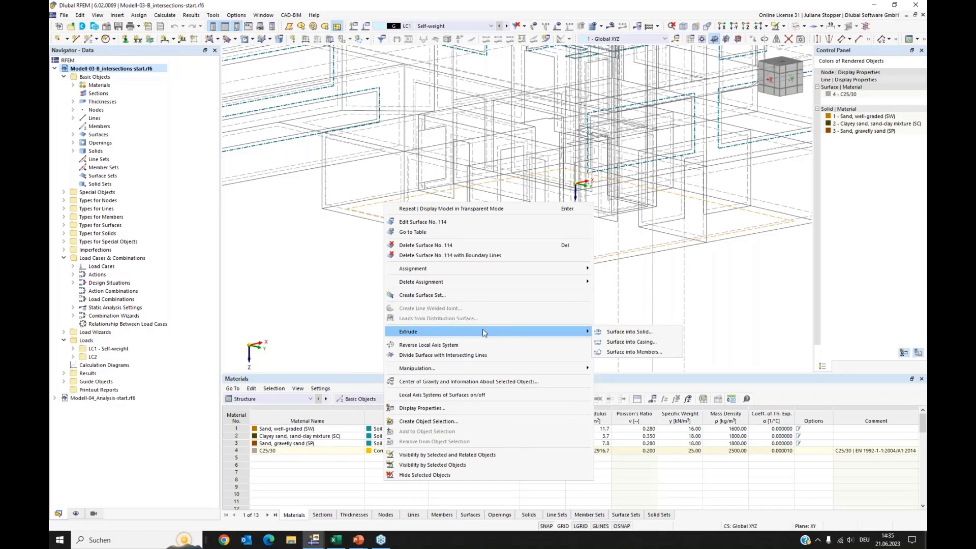
left_click(610, 332)
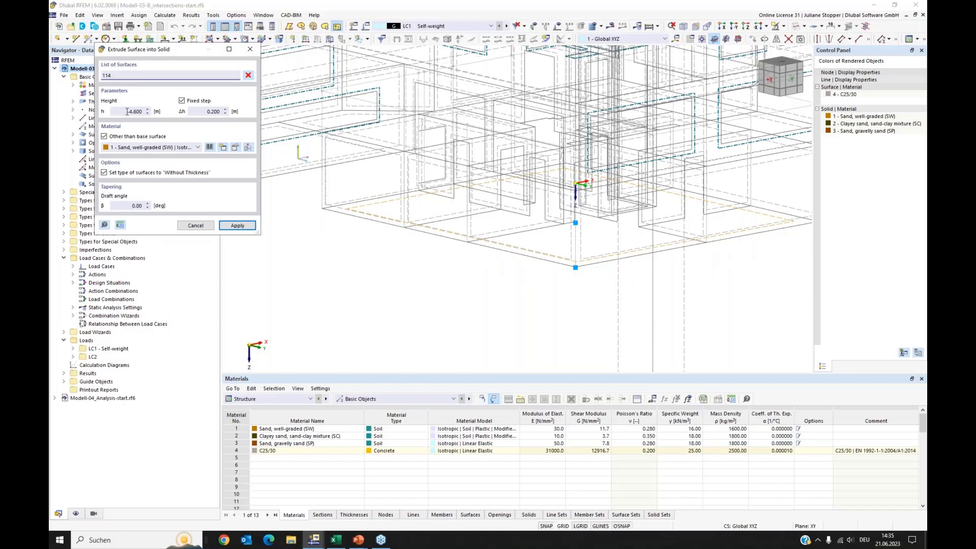
left_click_drag(125, 111, 151, 113)
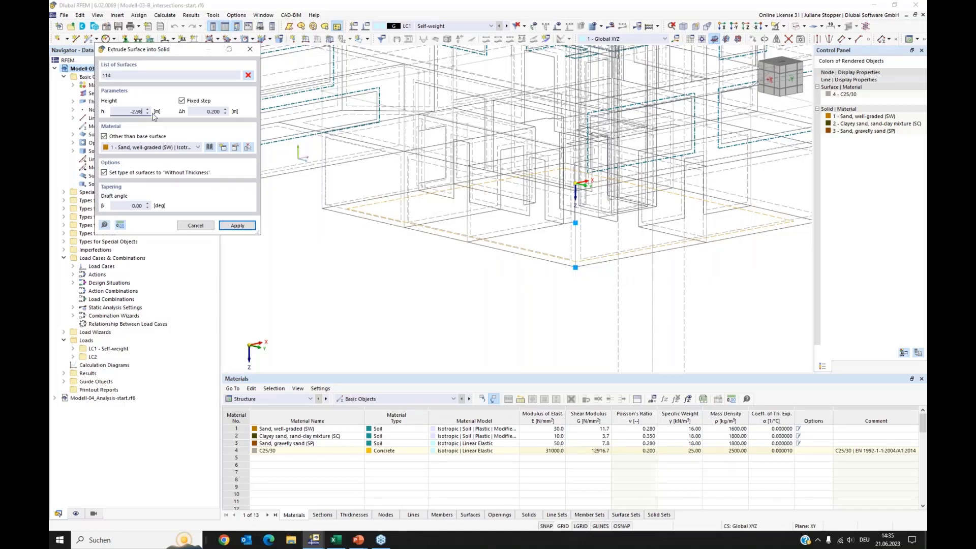
left_click(237, 226)
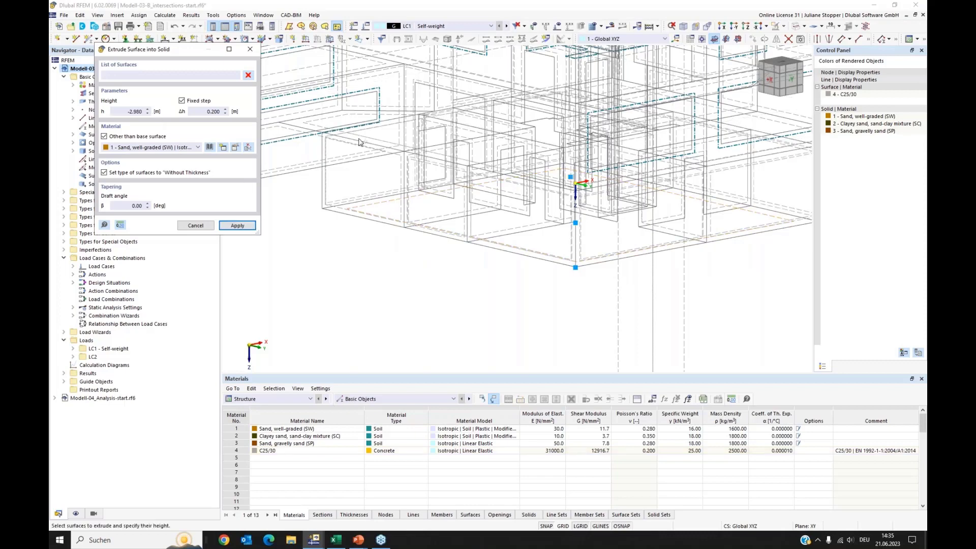
left_click(250, 48)
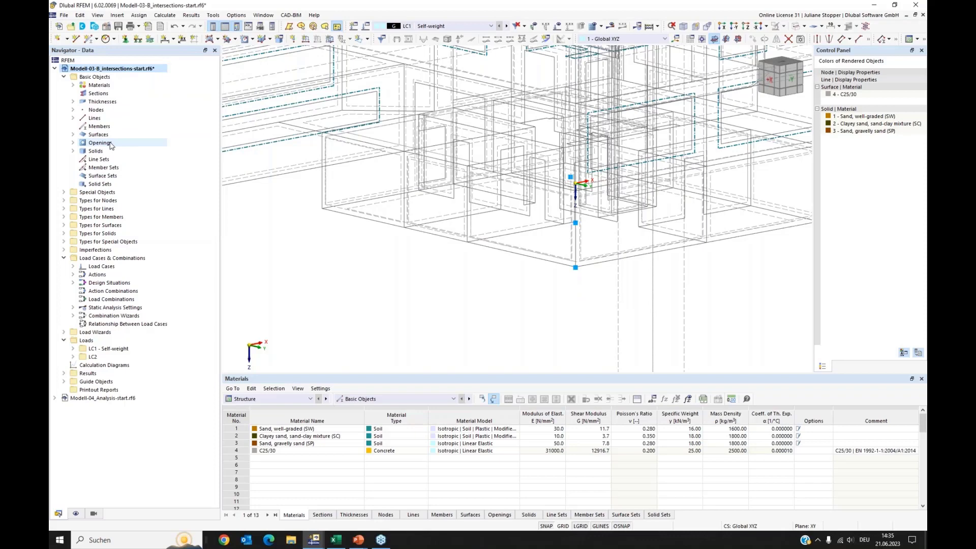
Change the extruded basement solid's type to Intersection and accept regenerating the affected solids
left_click(73, 151)
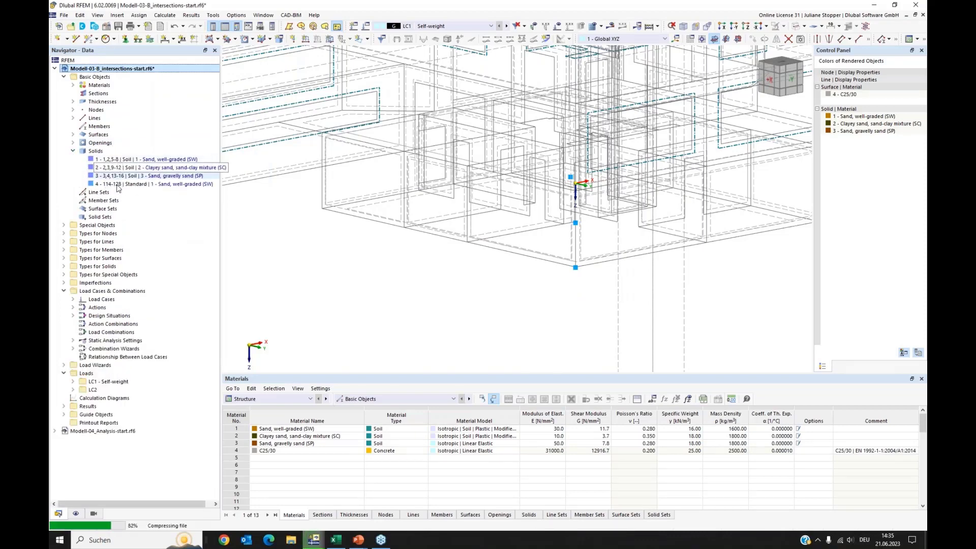
left_click(109, 184)
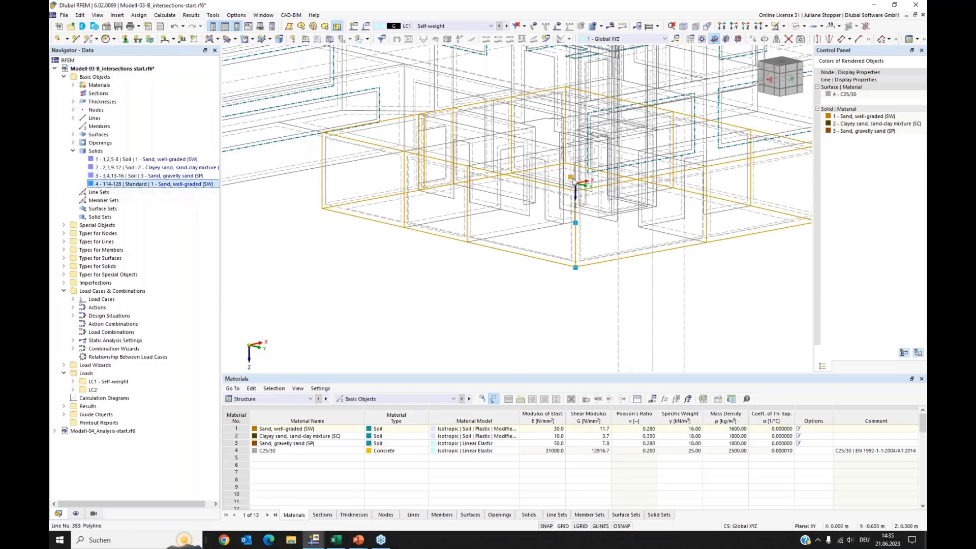
scroll(392, 246, "down", 2)
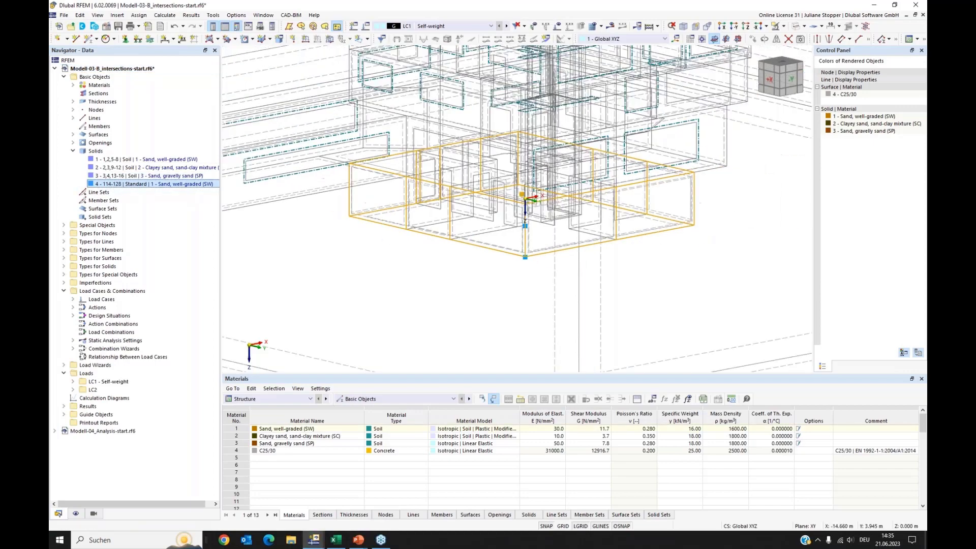
middle_click_drag(389, 248, 357, 245, "ctrl")
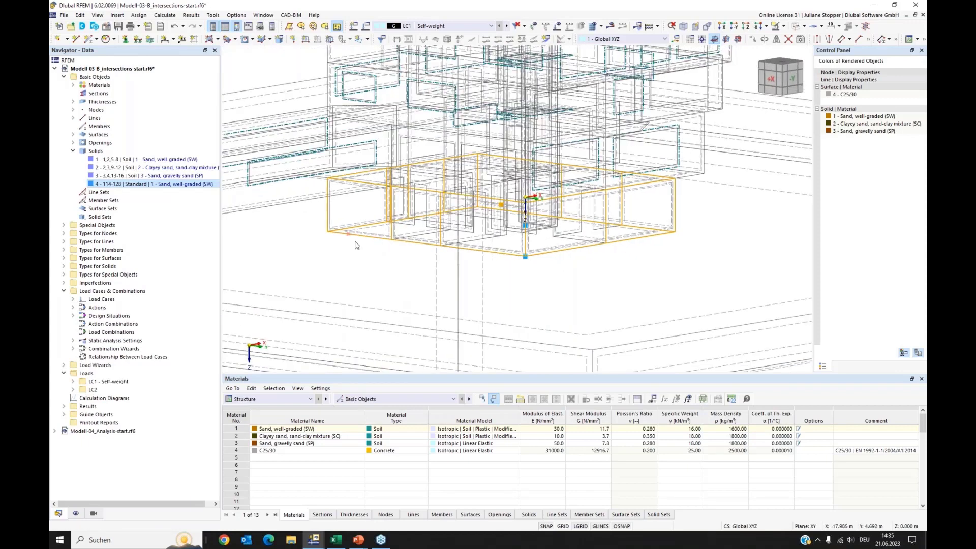
right_click(119, 187)
left_click(140, 190)
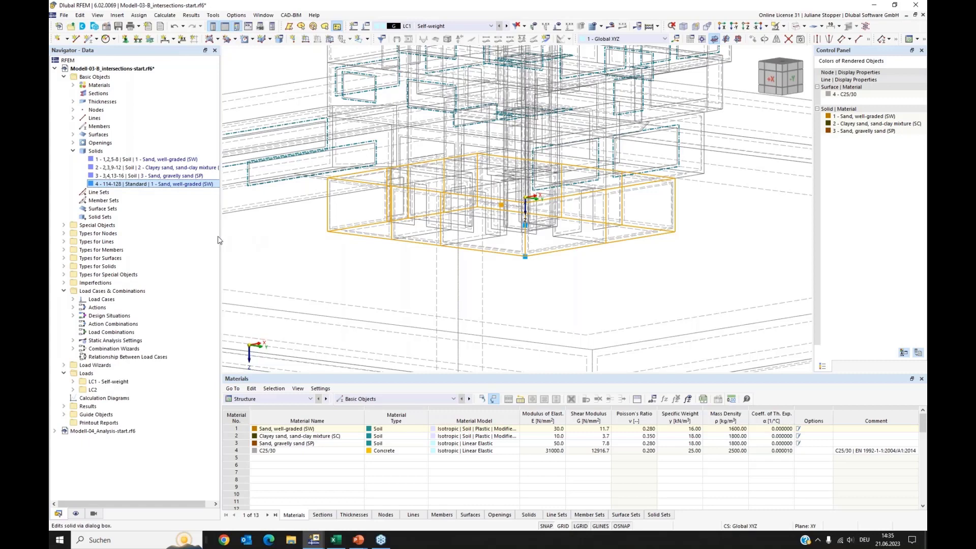
left_click(230, 146)
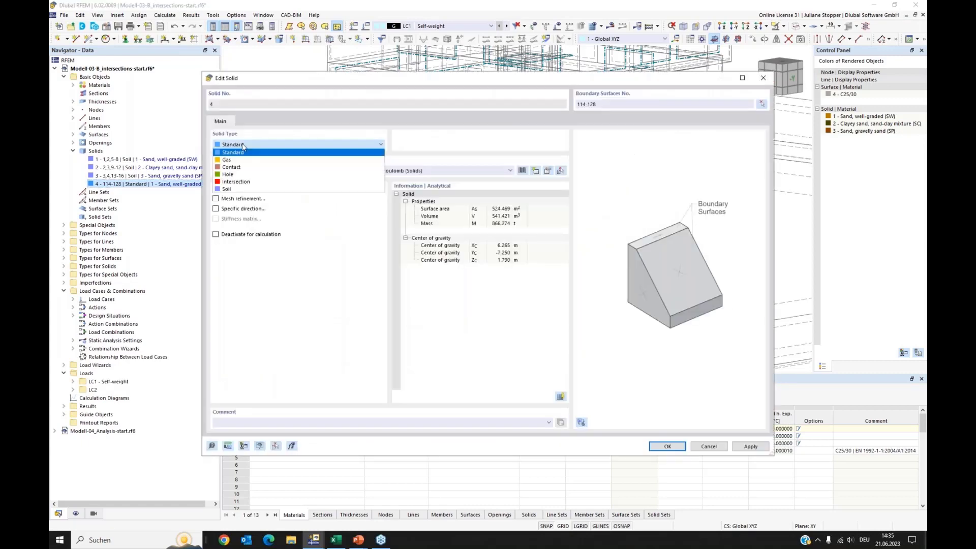
left_click(237, 182)
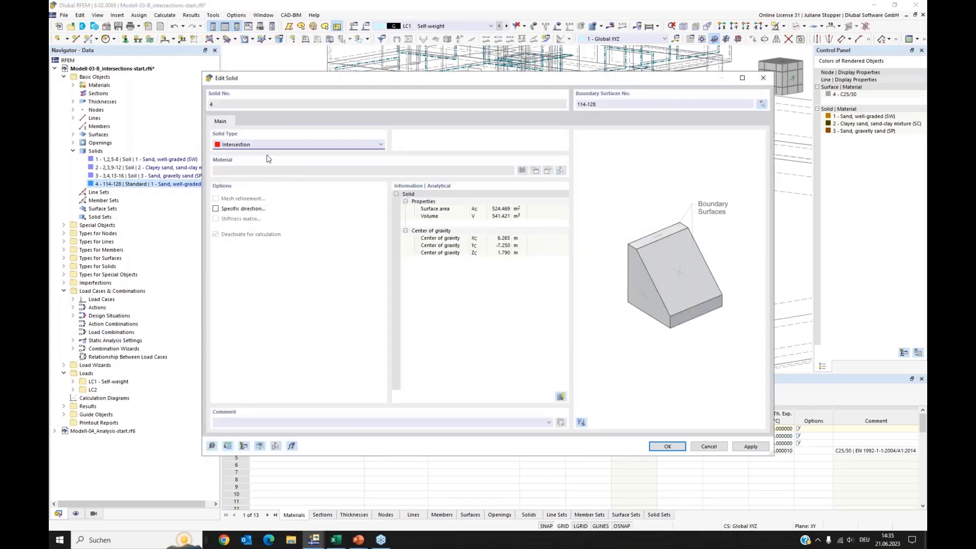
left_click(664, 448)
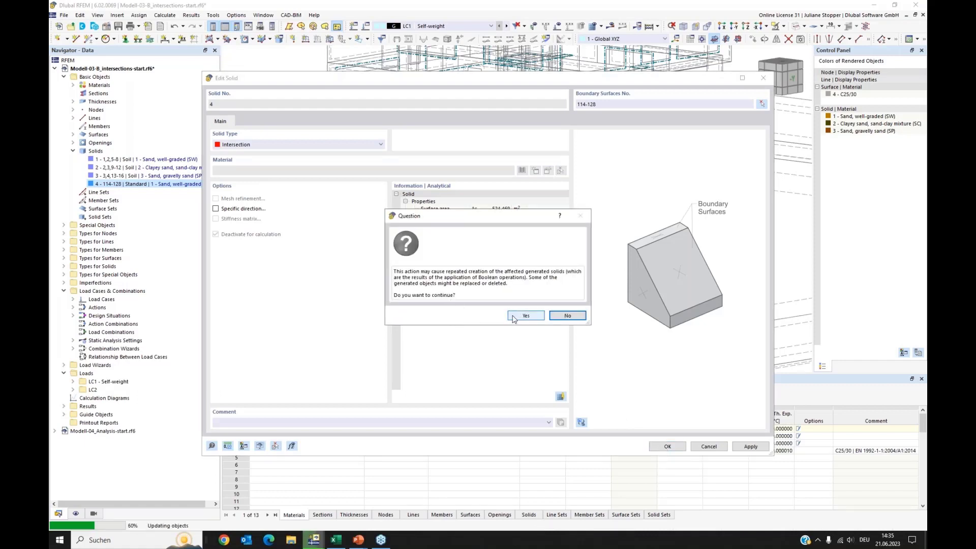
left_click(525, 315)
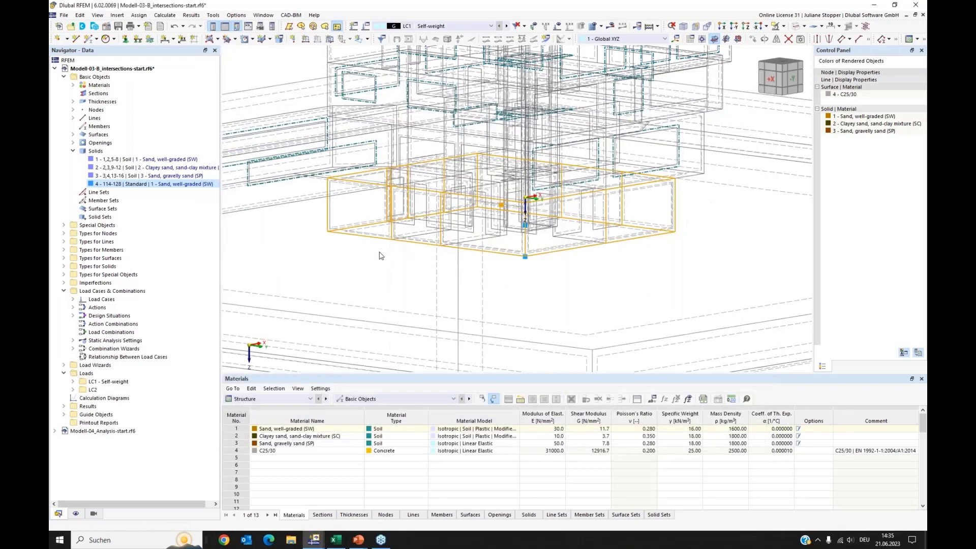
Window-select the basement area and cut the selected solids by solid intersections
middle_click_drag(384, 256, 605, 213, "ctrl")
left_click_drag(606, 208, 387, 276)
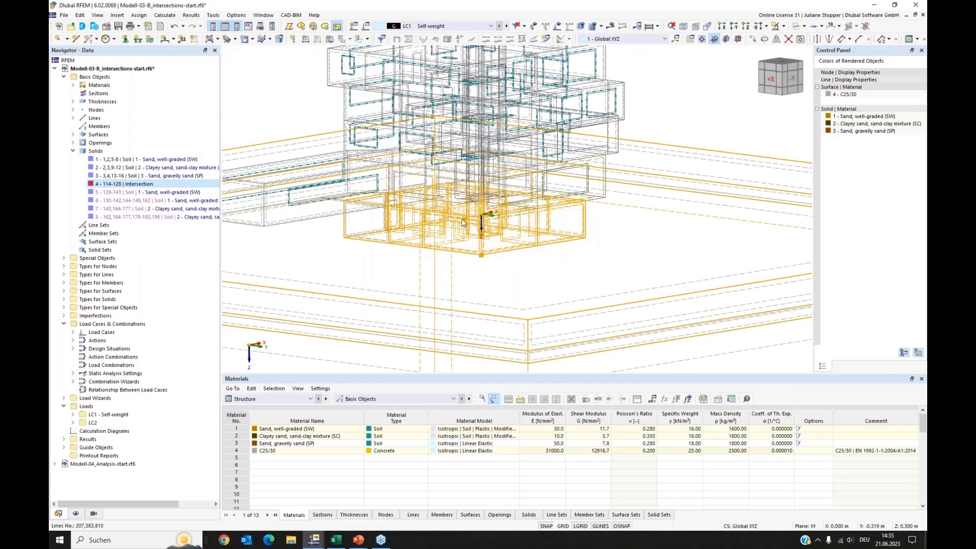
scroll(478, 219, "up", 3)
right_click(469, 224)
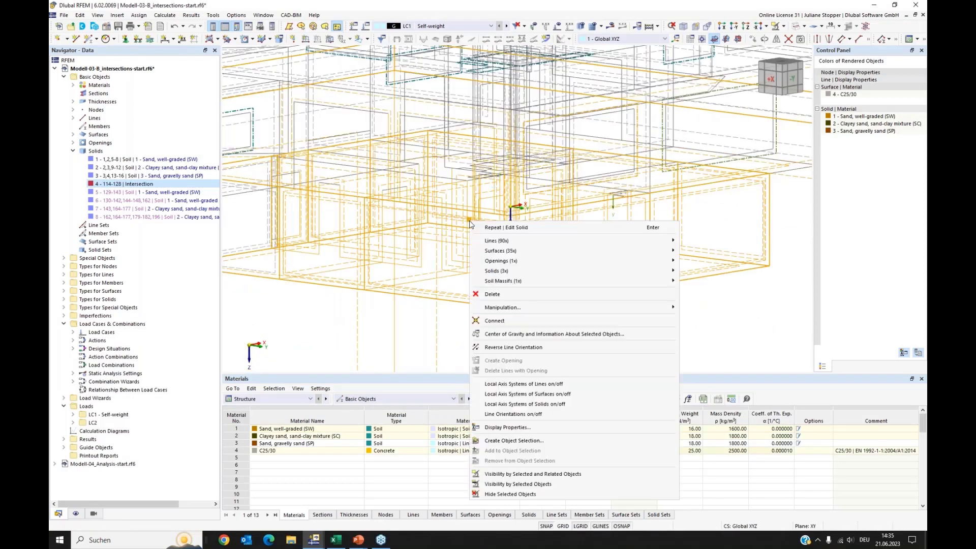
mouse_move(495, 275)
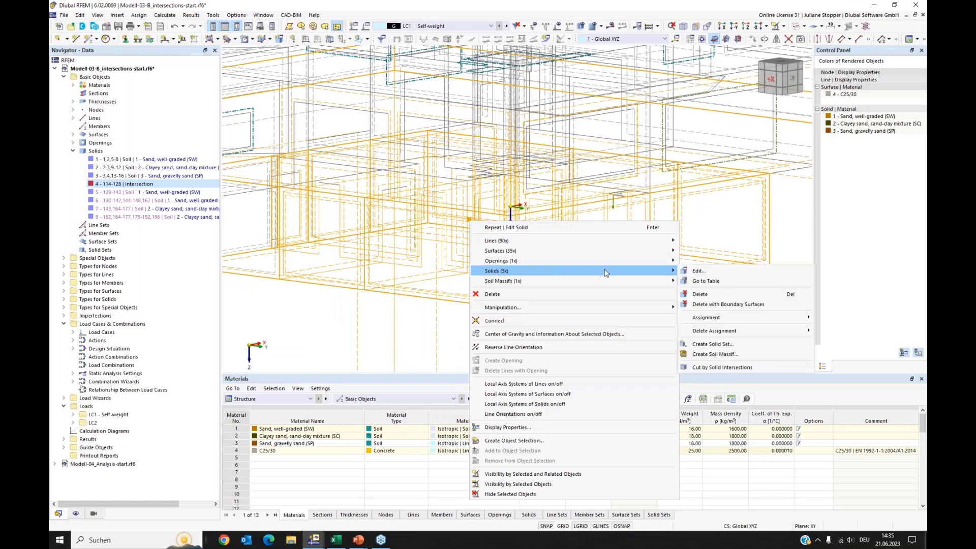
left_click(755, 371)
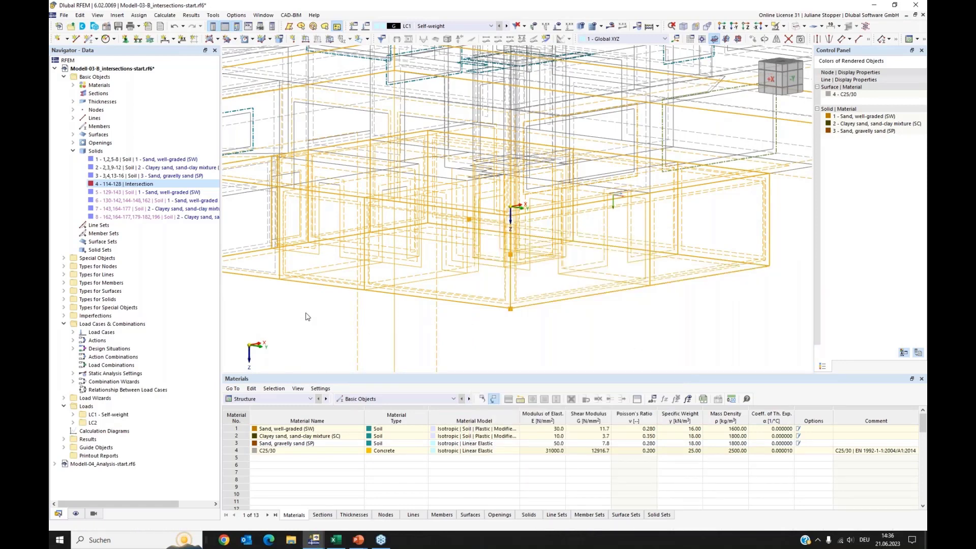
Highlight the soil solids one by one and examine which ones lie inside the basement volume and which surround it
scroll(389, 286, "down", 5)
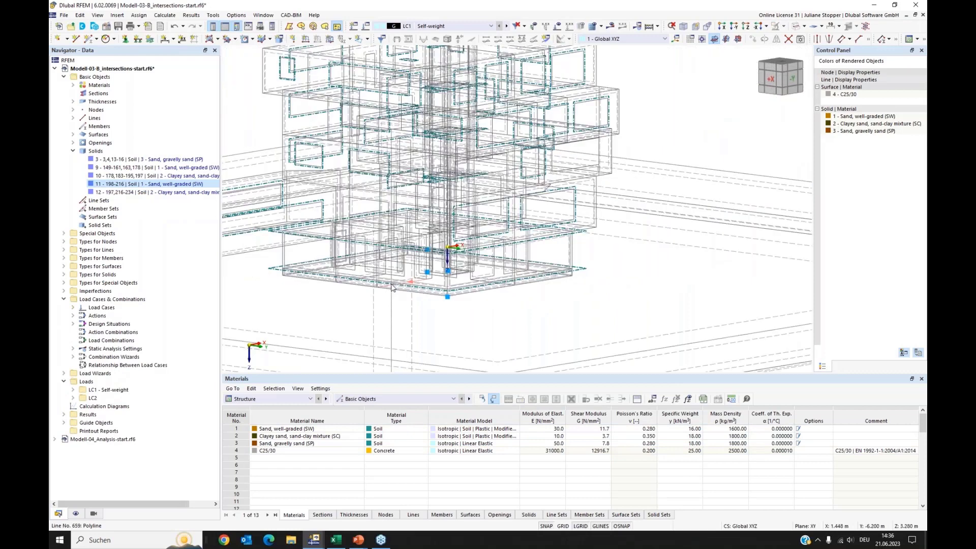
middle_click_drag(308, 297, 361, 288)
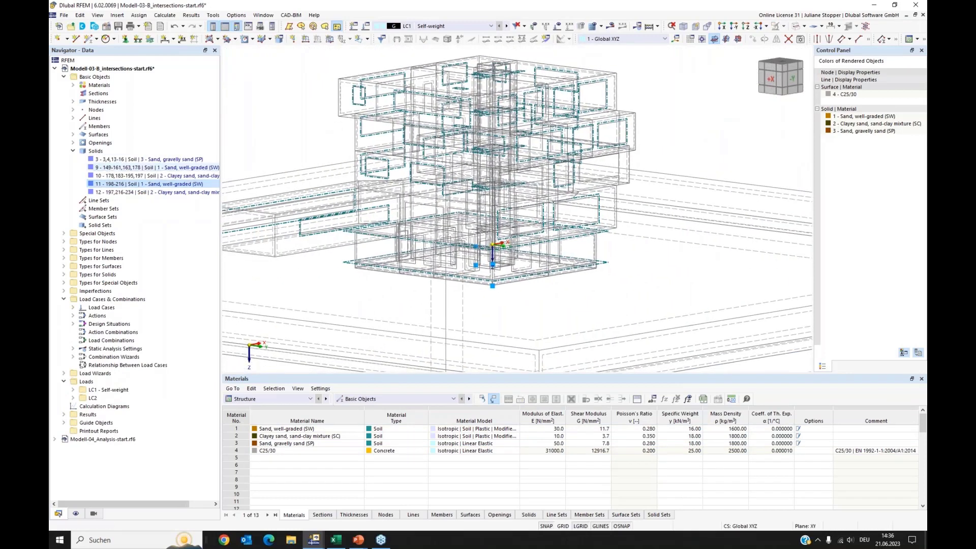
scroll(452, 213, "down", 3)
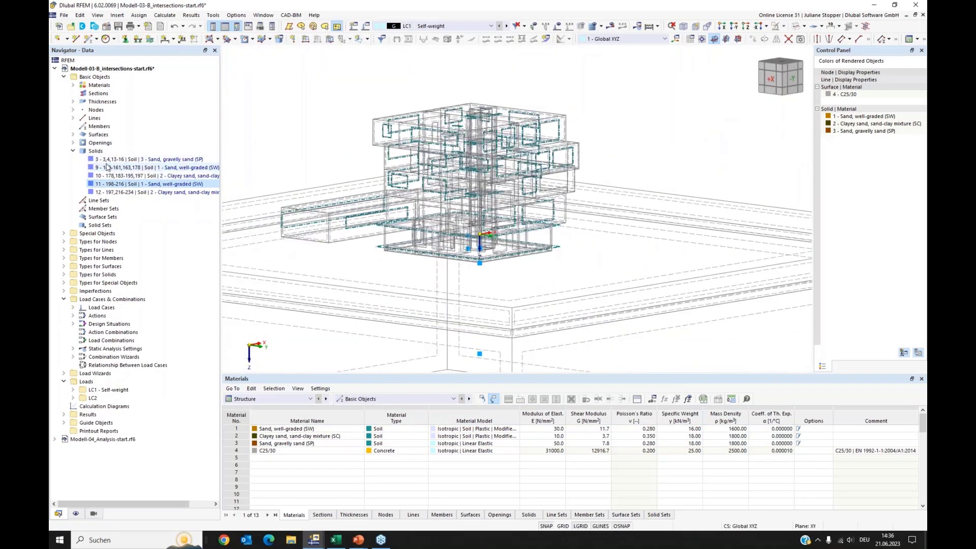
middle_click_drag(393, 163, 471, 136)
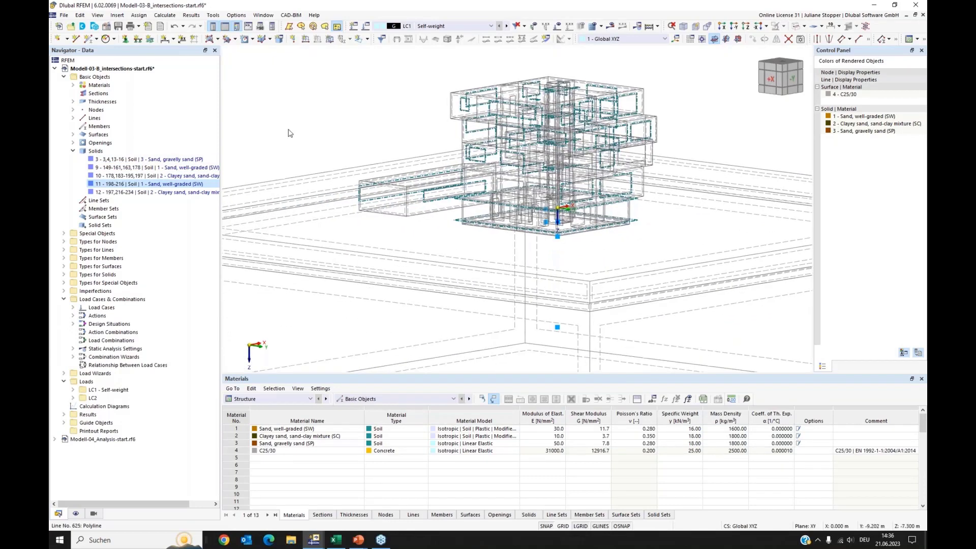
left_click(106, 159)
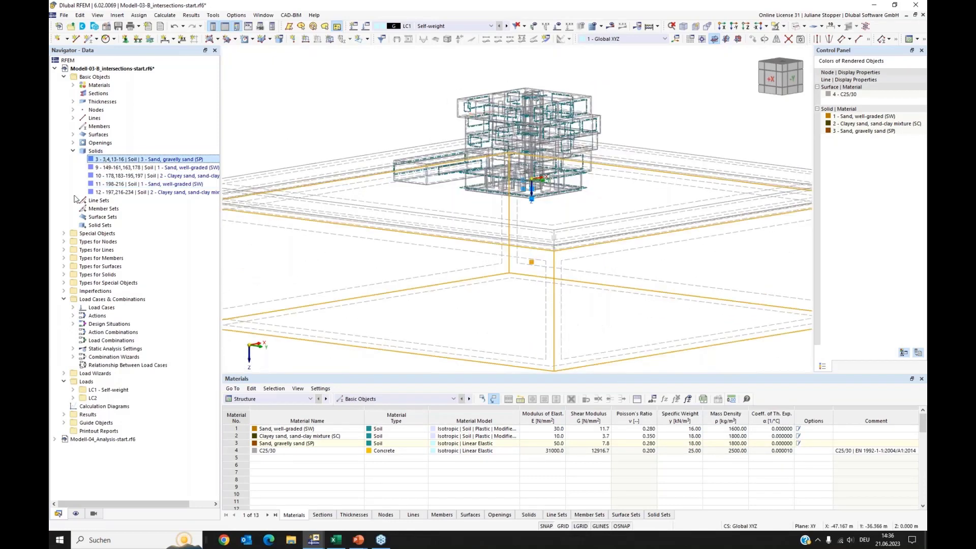
left_click(98, 186)
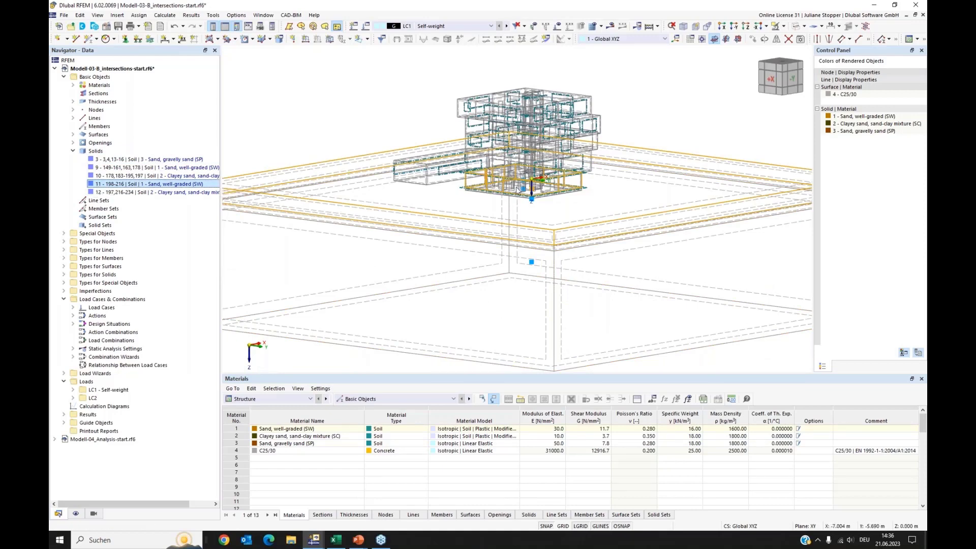
left_click(137, 193)
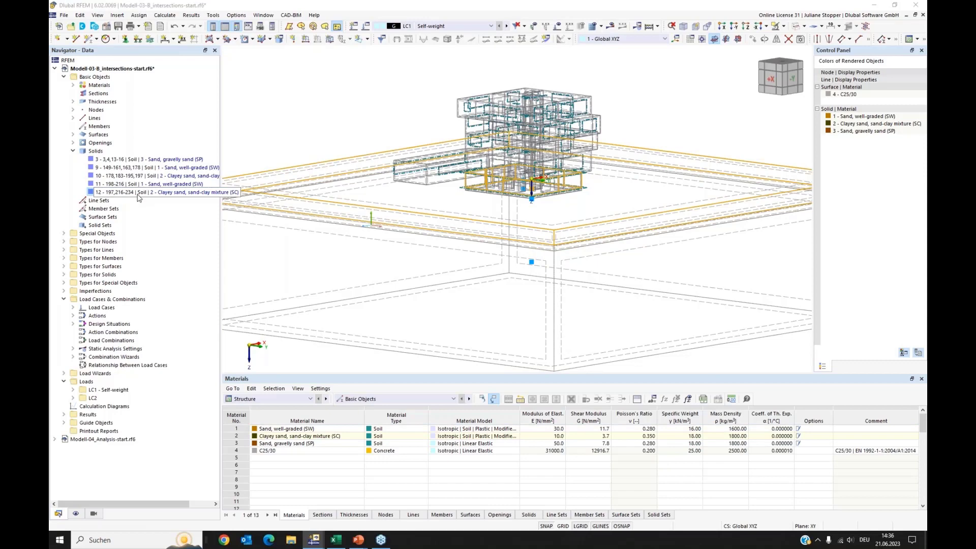
left_click(128, 170)
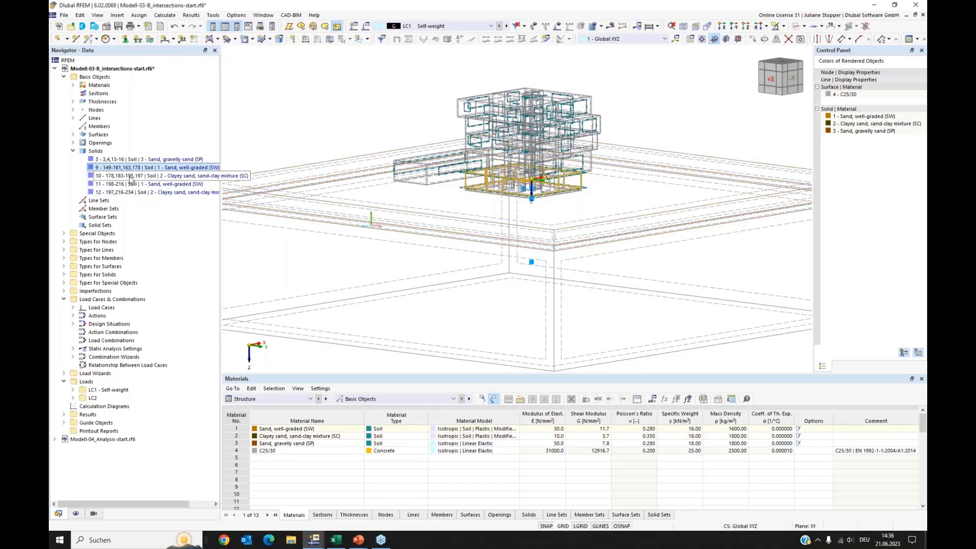
left_click(131, 175)
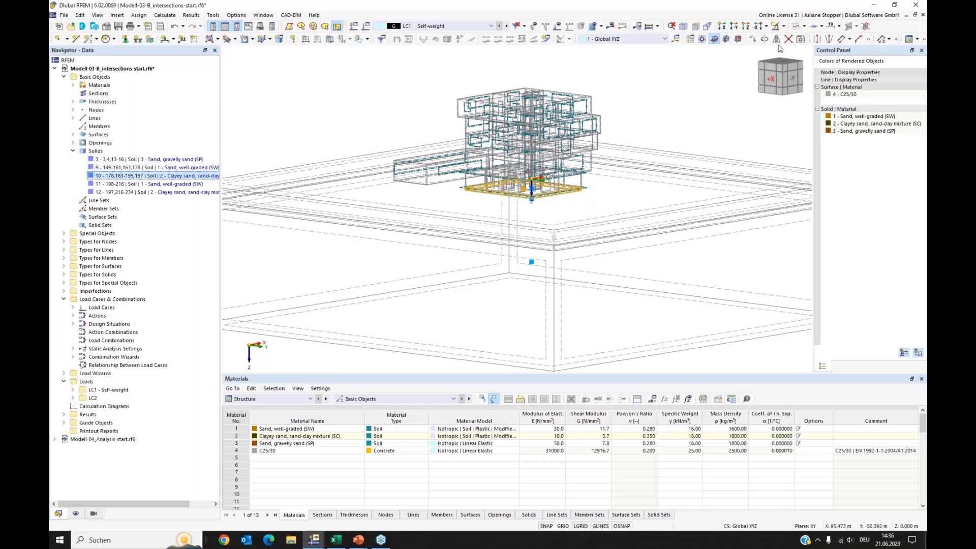
Display the model fully rendered and examine the soil around the building from different angles
left_click(797, 26)
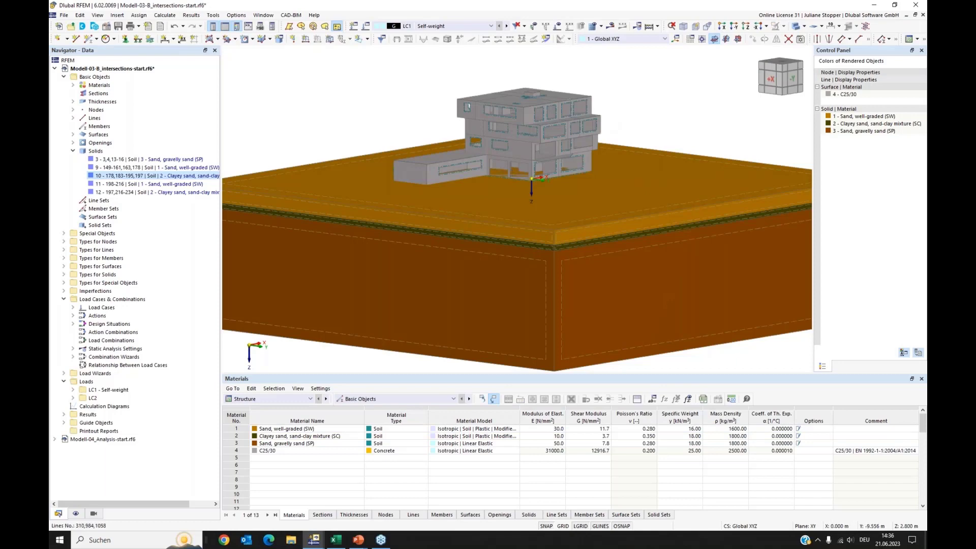
middle_click_drag(513, 169, 510, 191, "ctrl")
scroll(493, 180, "up", 2)
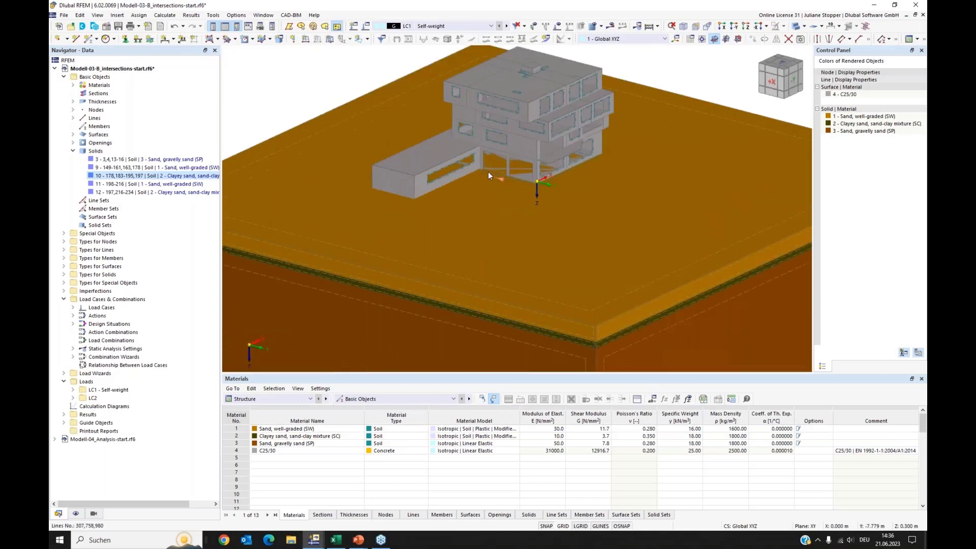
scroll(605, 175, "down", 1)
middle_click_drag(558, 209, 549, 196, "ctrl")
Delete soil solids 9 and 10 inside the basement together with their boundary surfaces
left_click(121, 169, "ctrl")
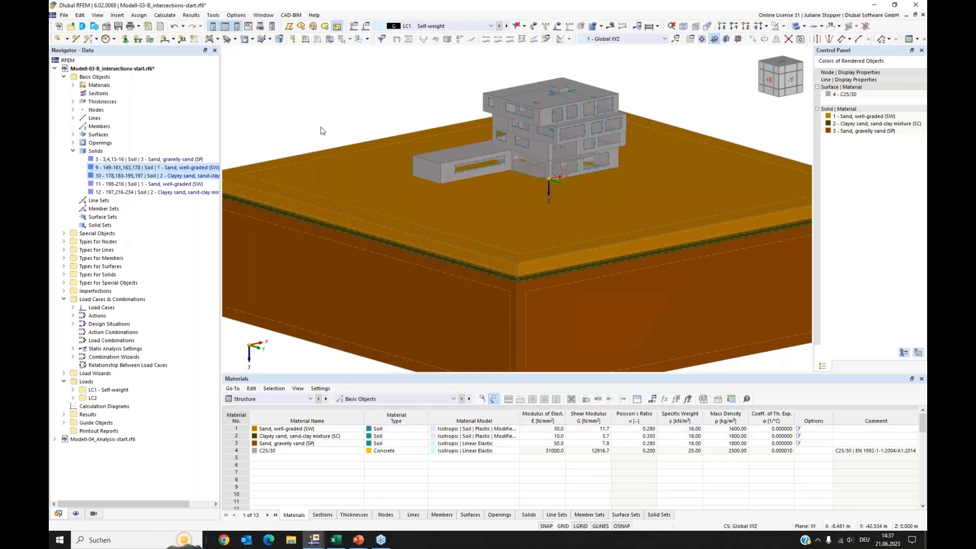
right_click(120, 171)
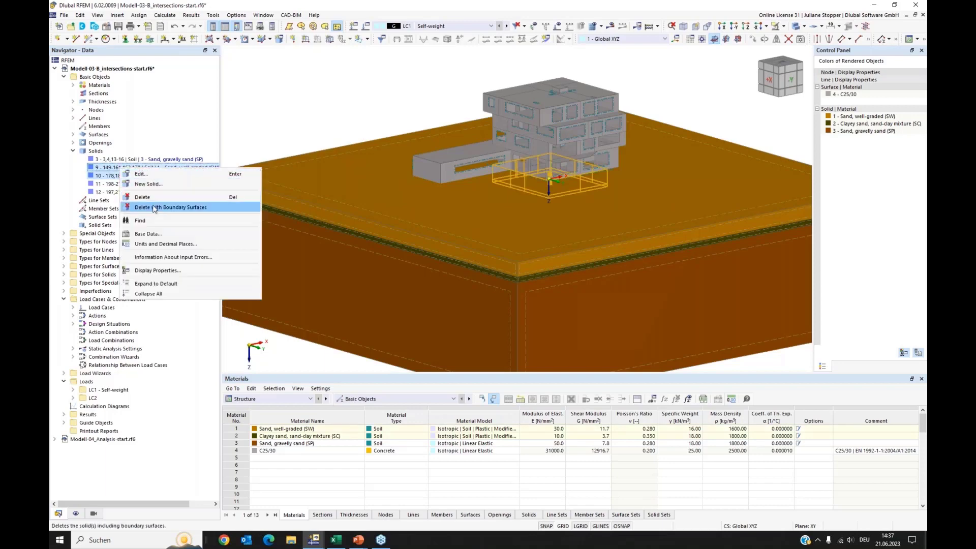
left_click(160, 208)
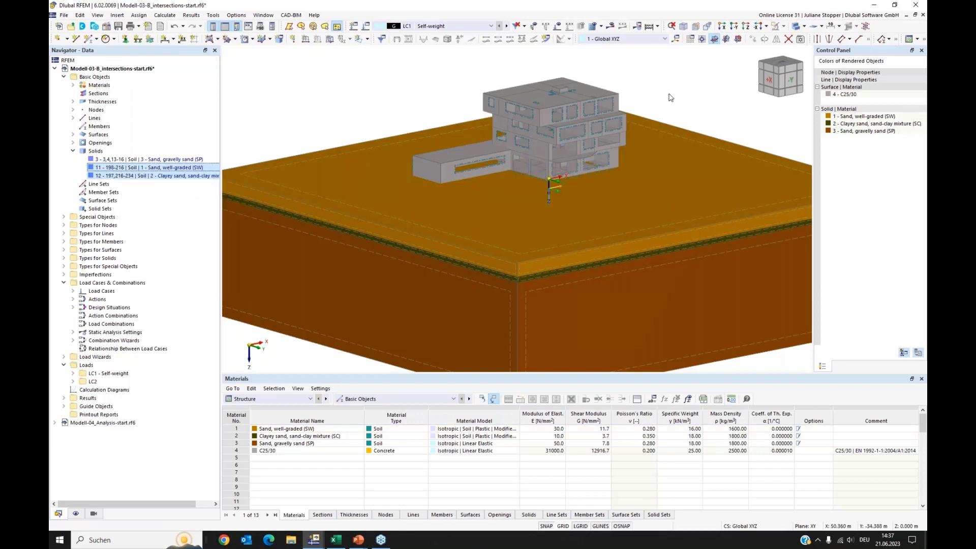
Display the model transparently and examine the remaining soil solids around the excavated basement
left_click(797, 27)
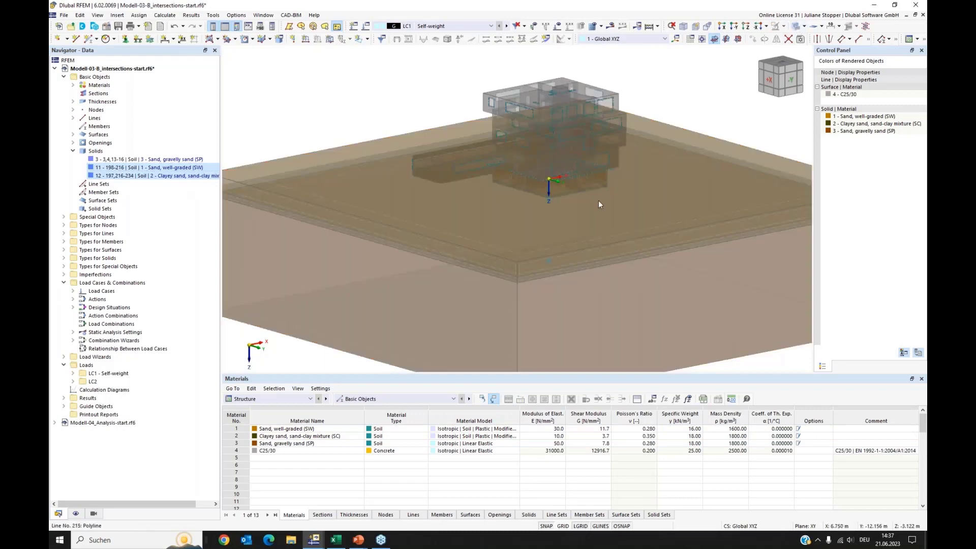
middle_click_drag(576, 224, 560, 212, "ctrl")
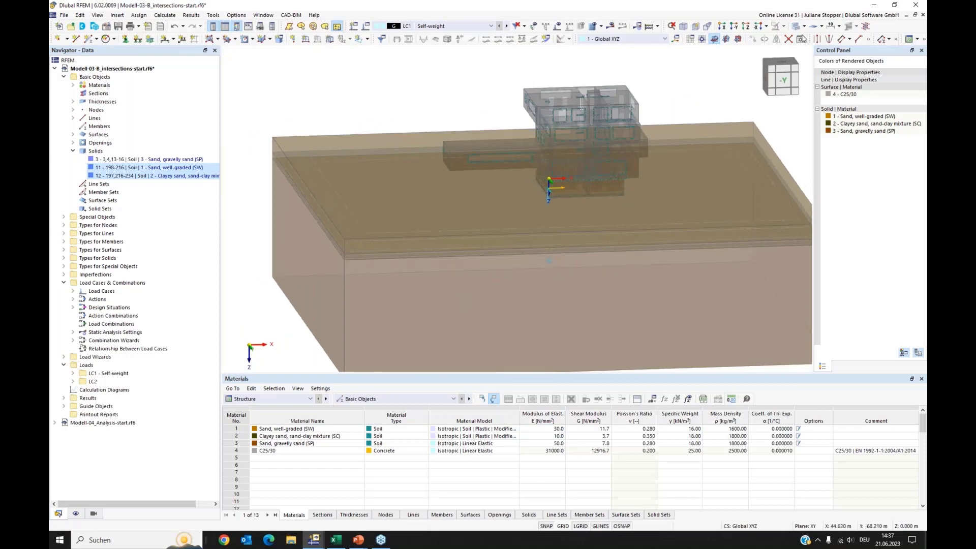
left_click(112, 167)
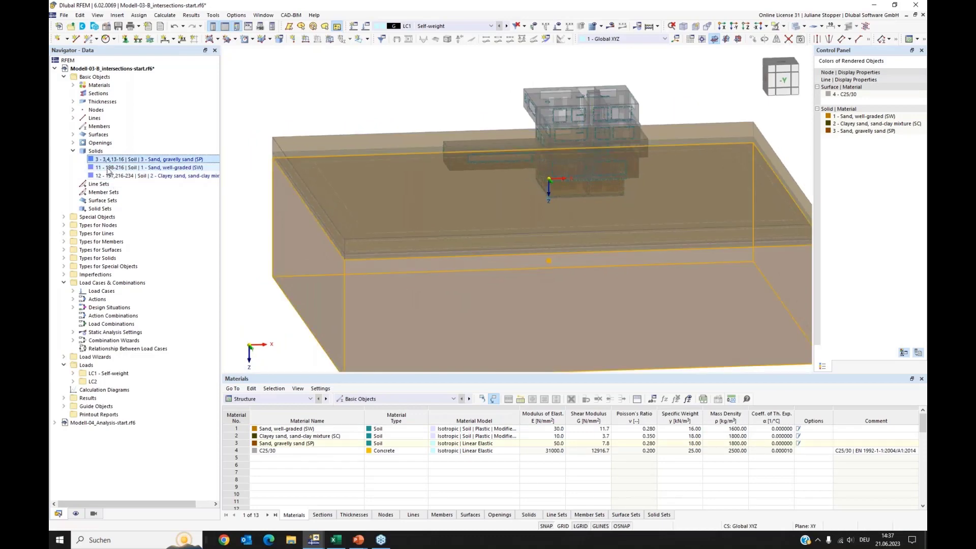
left_click(112, 176)
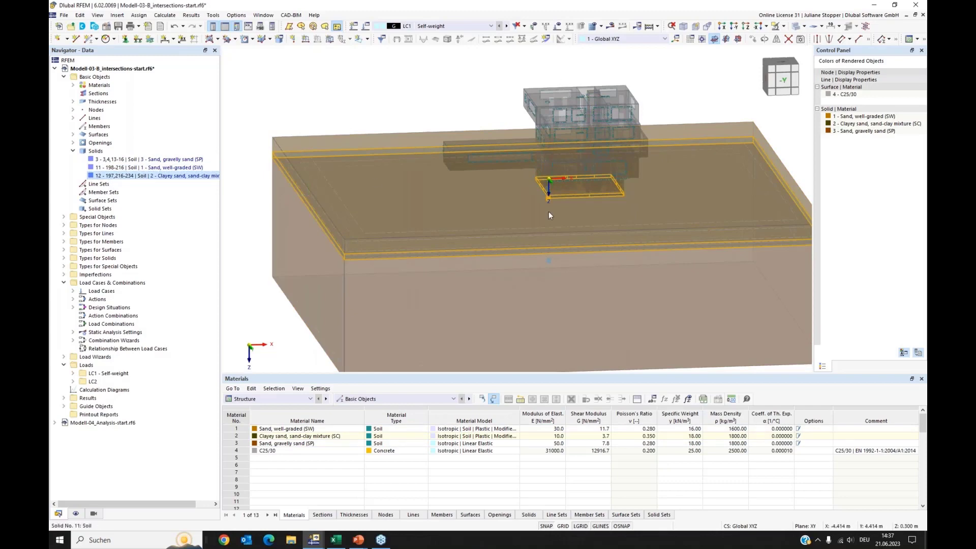
scroll(559, 211, "up", 3)
scroll(553, 211, "up", 2)
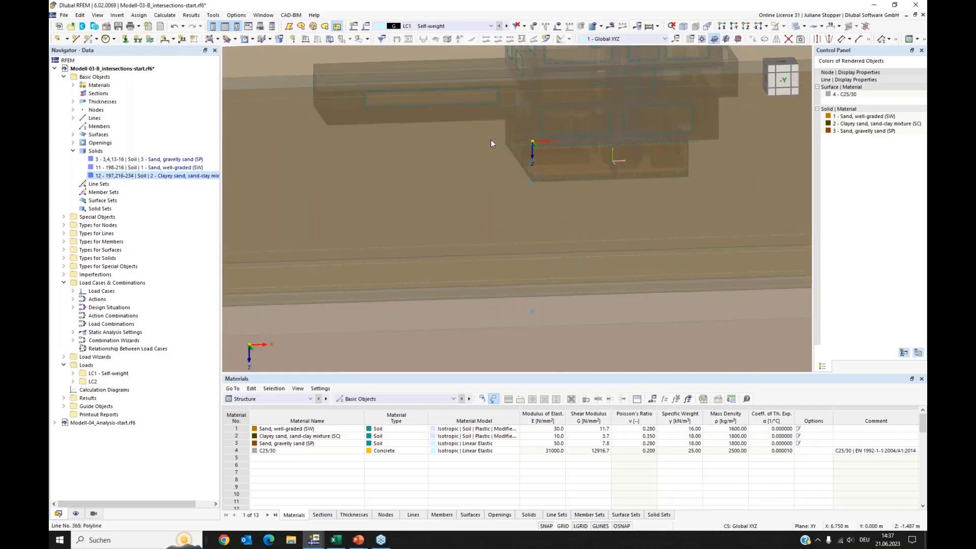
scroll(539, 199, "down", 2)
middle_click_drag(434, 233, 446, 202, "ctrl")
scroll(447, 202, "down", 2)
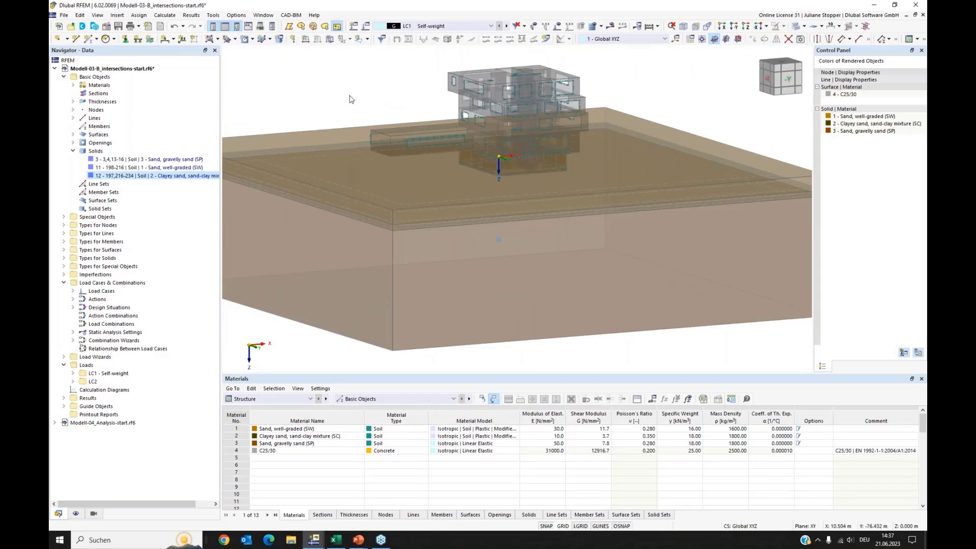
middle_click_drag(331, 112, 319, 153)
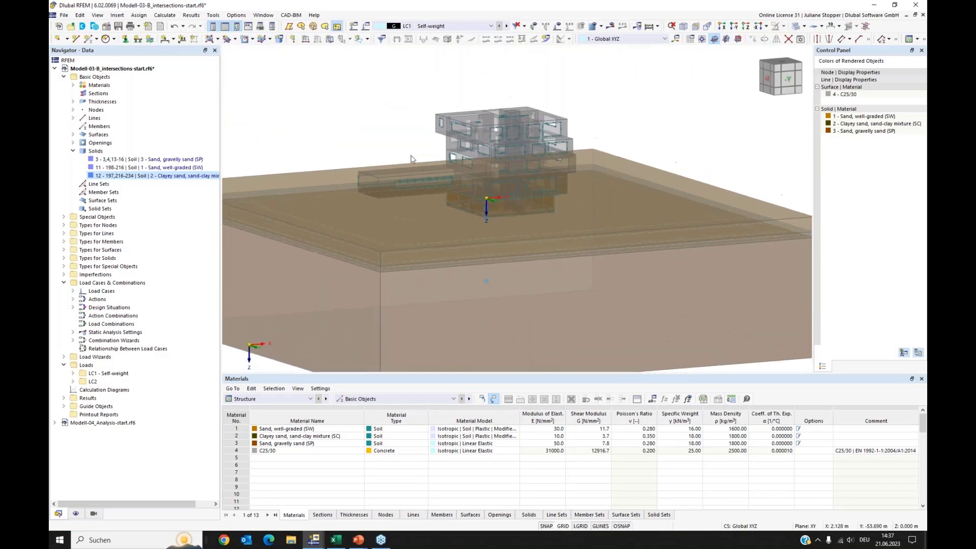
Check the model for identical nodes, then unite nodes/supports and delete unused nodes in all listed groups
left_click(213, 15)
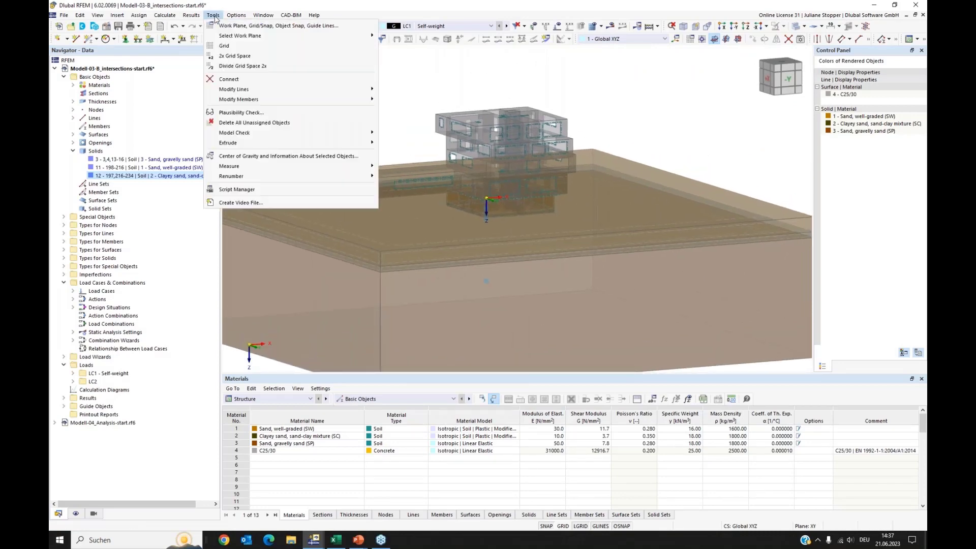
mouse_move(247, 135)
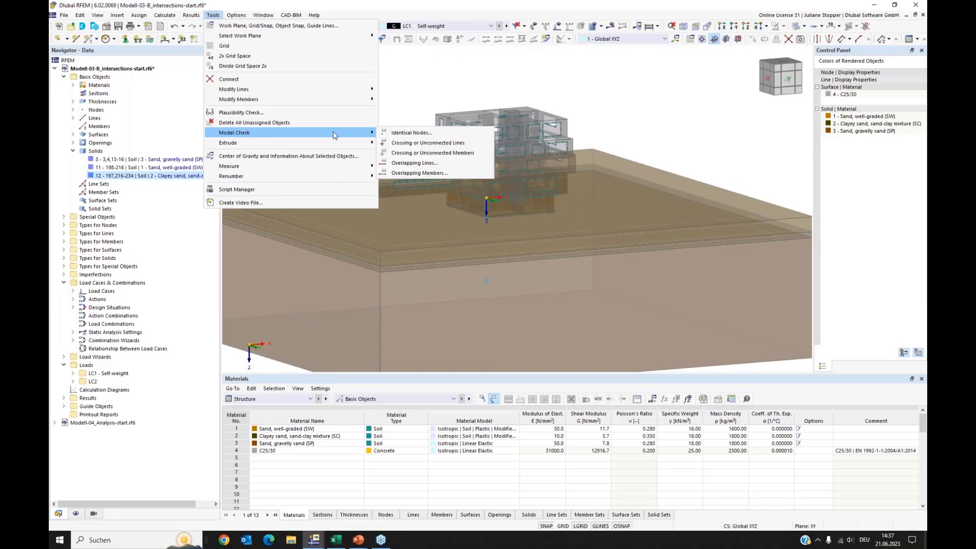
left_click(392, 133)
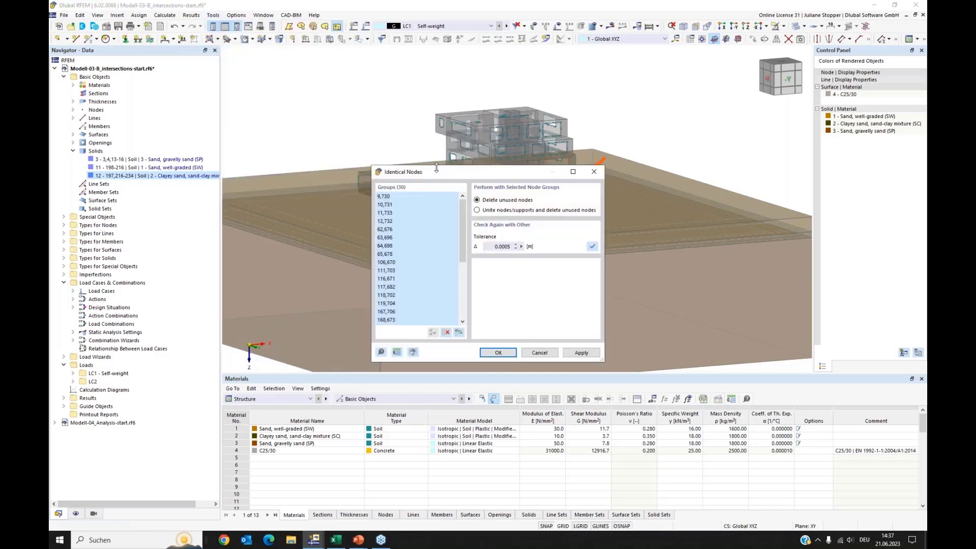
left_click_drag(433, 173, 396, 155)
left_click_drag(368, 124, 312, 84)
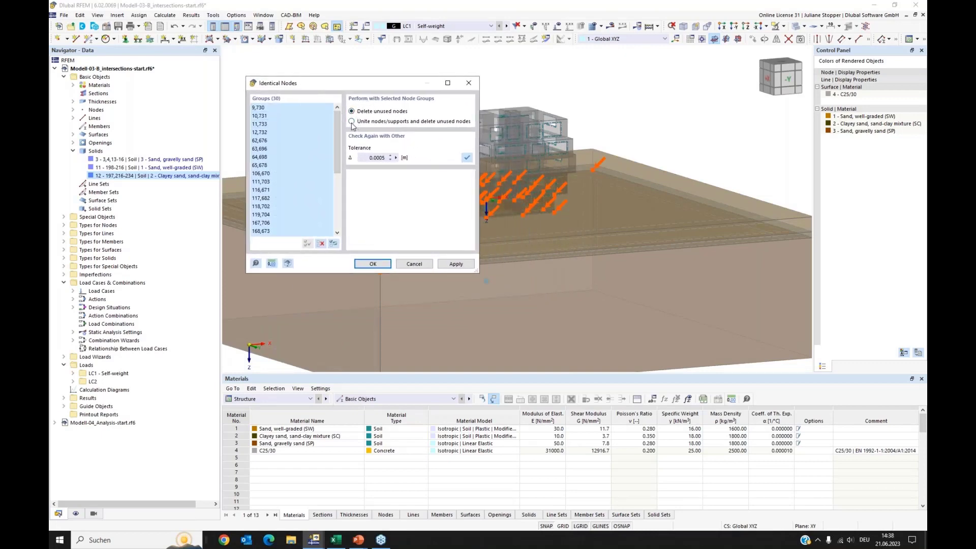
left_click(351, 122)
left_click(373, 265)
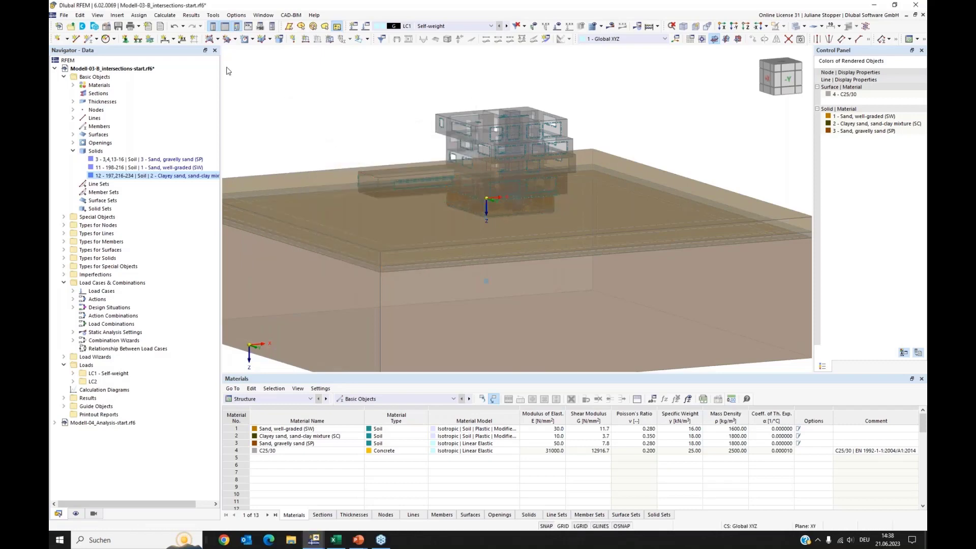
Check the model for overlapping lines and close the list of line groups
left_click(217, 18)
mouse_move(268, 133)
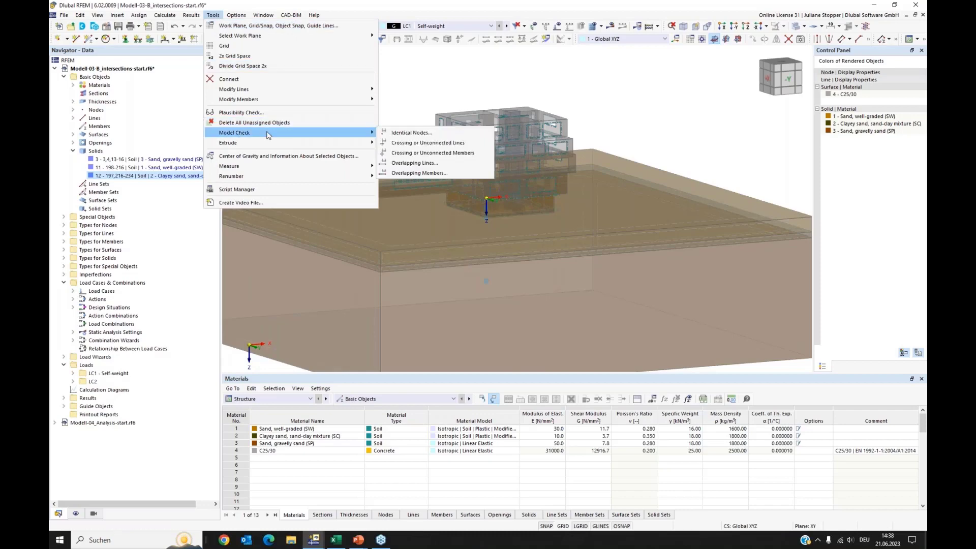
left_click(400, 165)
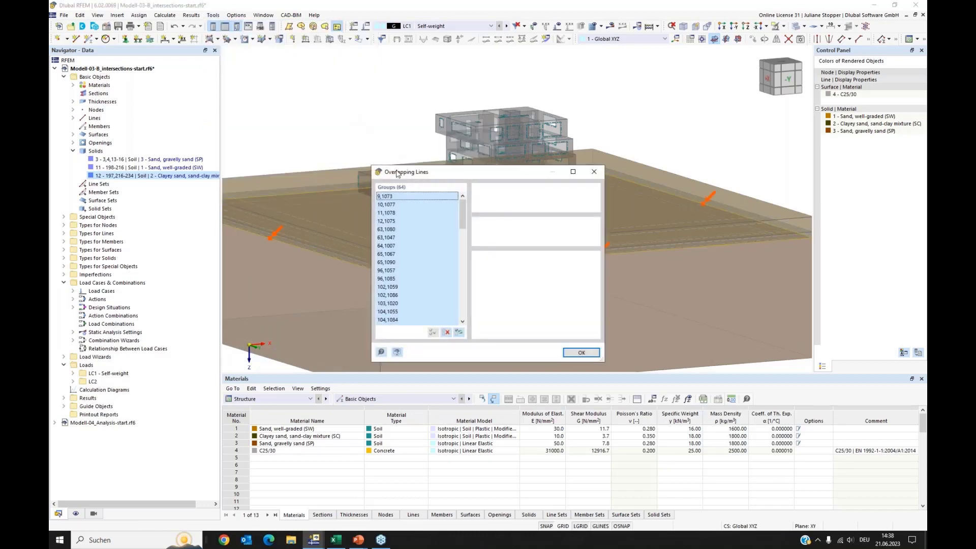
left_click(594, 172)
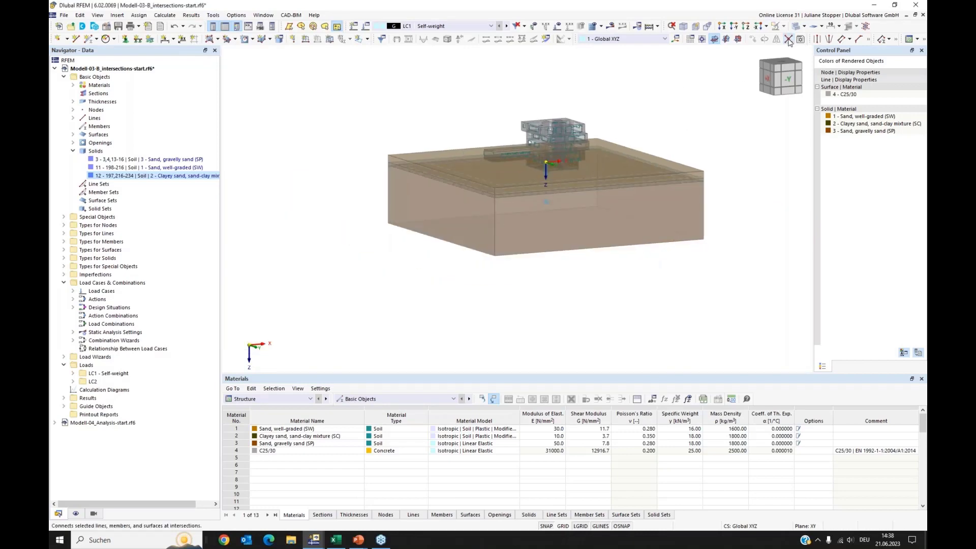
Connect the lines and surfaces of the building and the upper soil layers at their intersections
left_click_drag(719, 89, 382, 208)
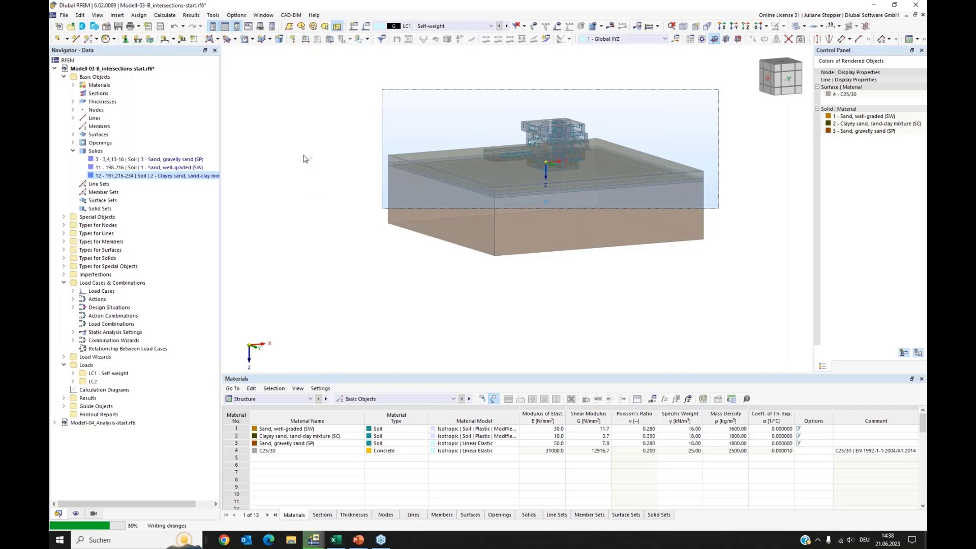
middle_click_drag(663, 106, 613, 160)
Run the model check for overlapping lines again and close the result
left_click(213, 16)
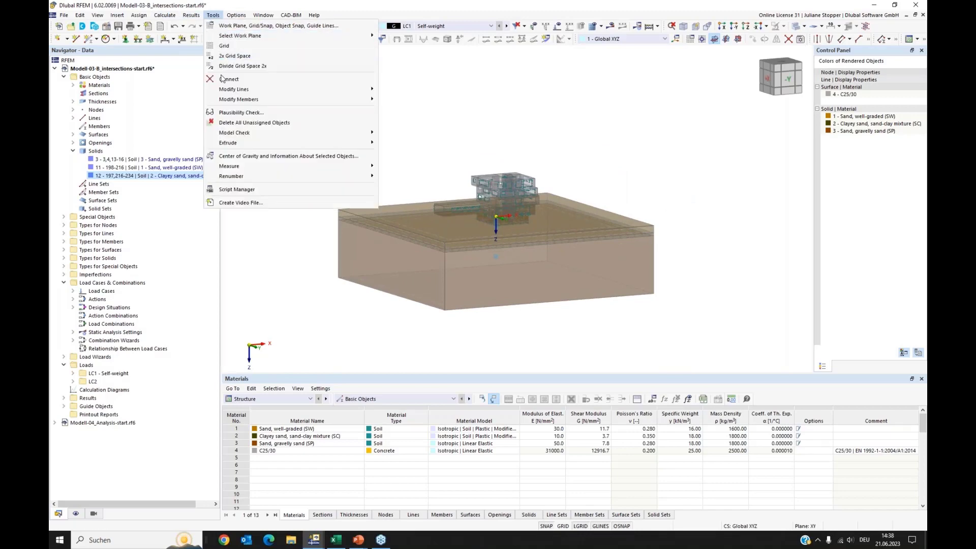
mouse_move(374, 136)
left_click(432, 163)
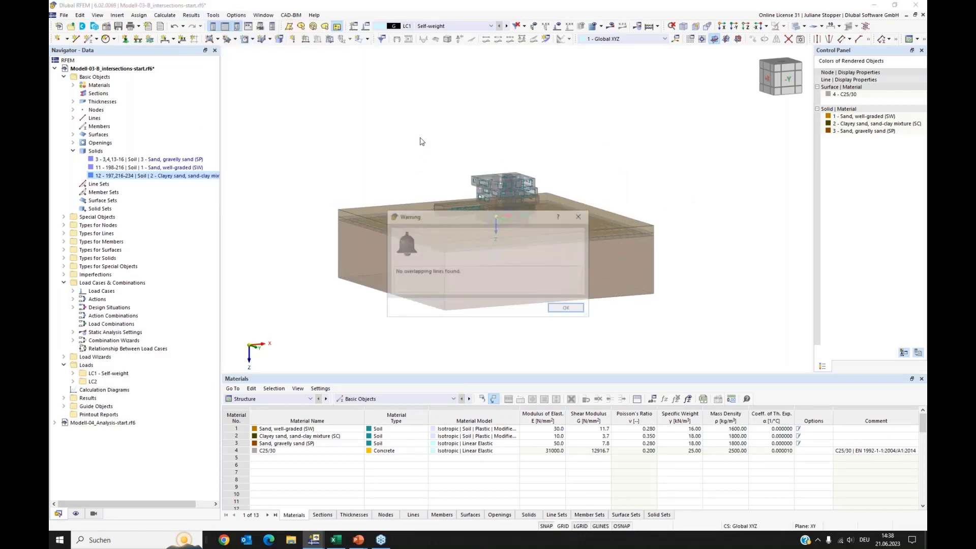
left_click(580, 219)
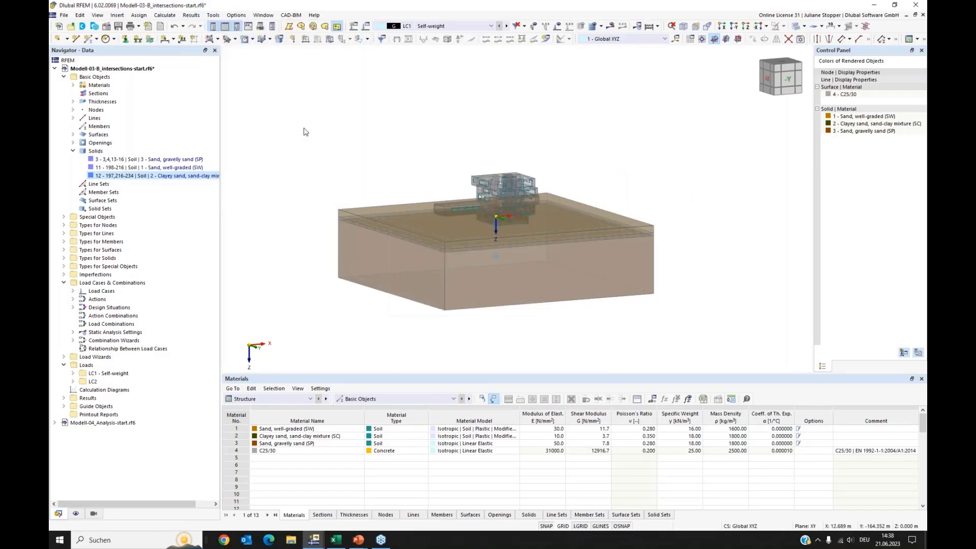
Generate and display the finite element mesh for the building and soil model
scroll(460, 107, "up", 5)
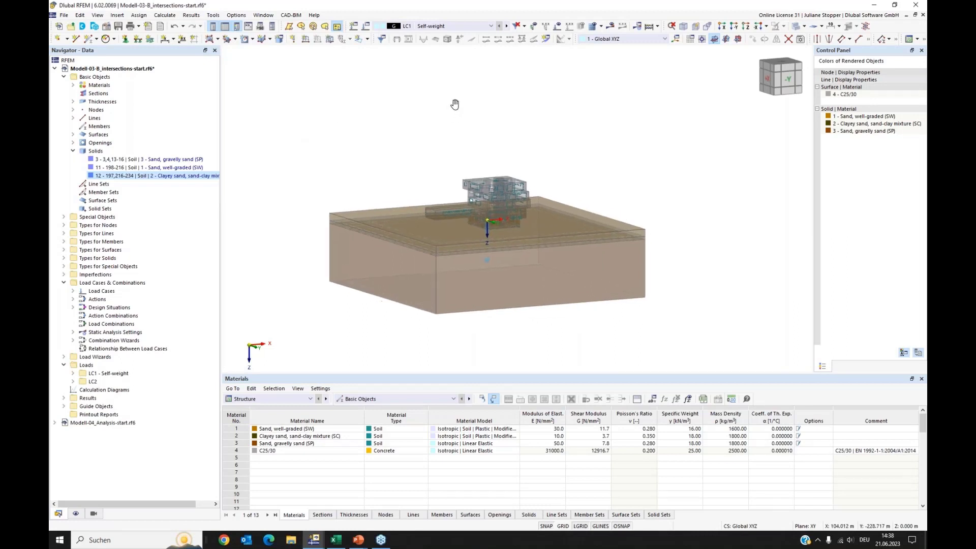
middle_click_drag(414, 152, 418, 103)
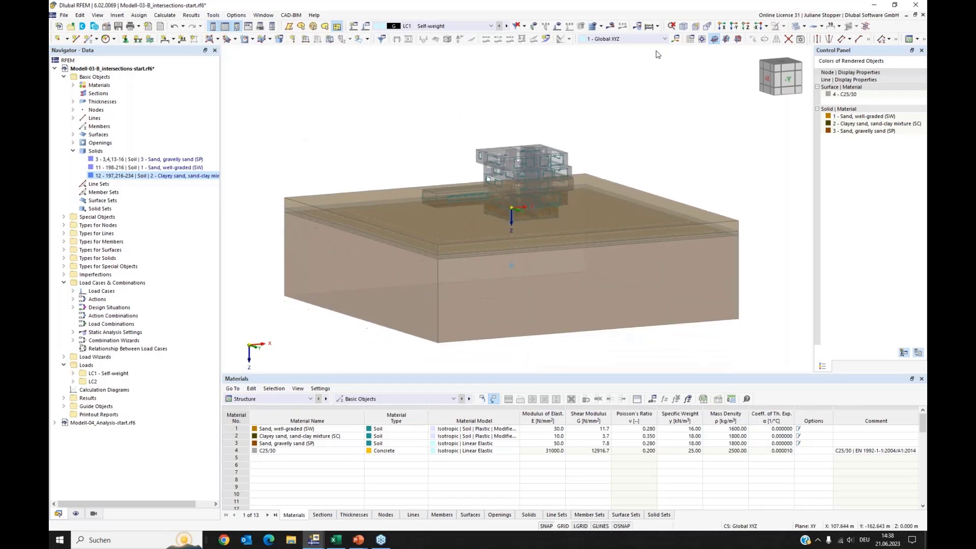
left_click(682, 29)
left_click(593, 27)
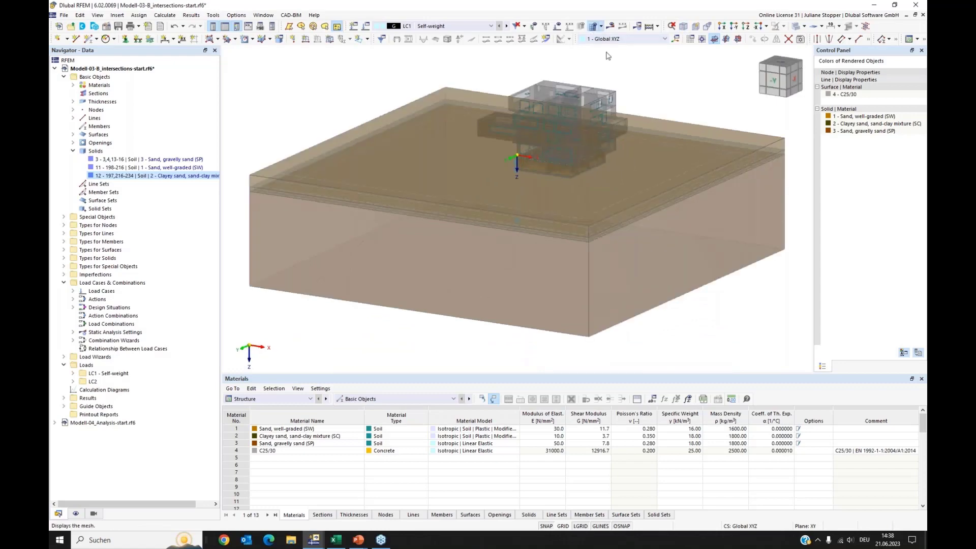
left_click(527, 309)
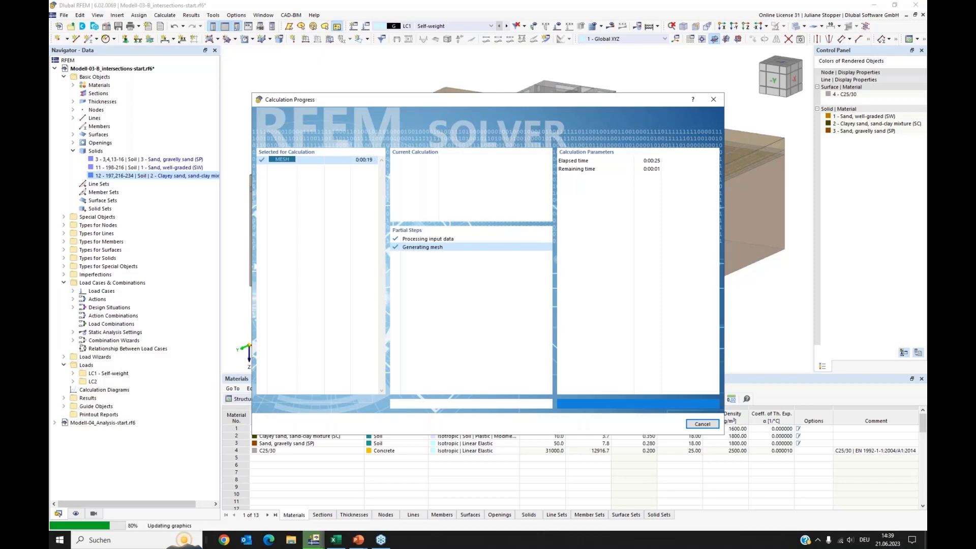
Turn off the transparent display and examine the meshed building and soil layers from several sides
left_click(797, 29)
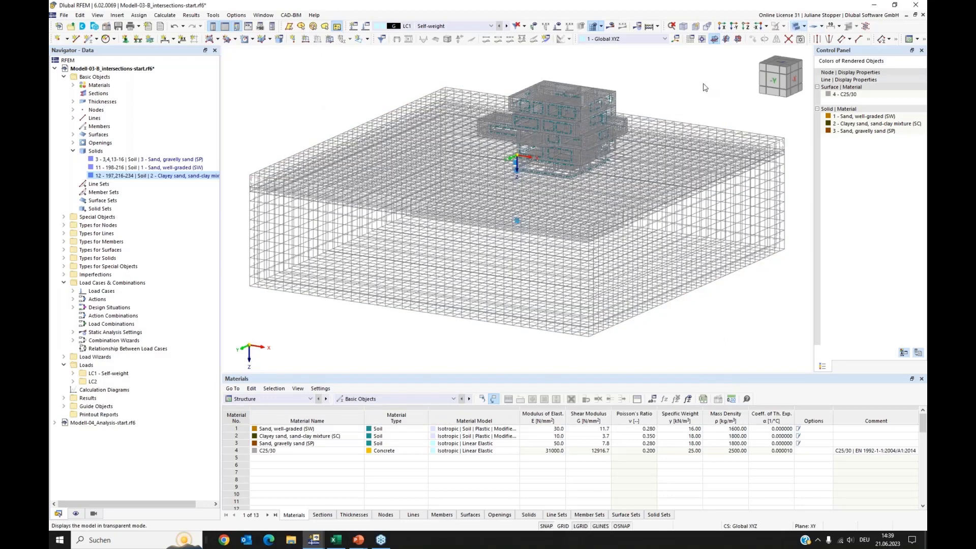
scroll(498, 178, "up", 5)
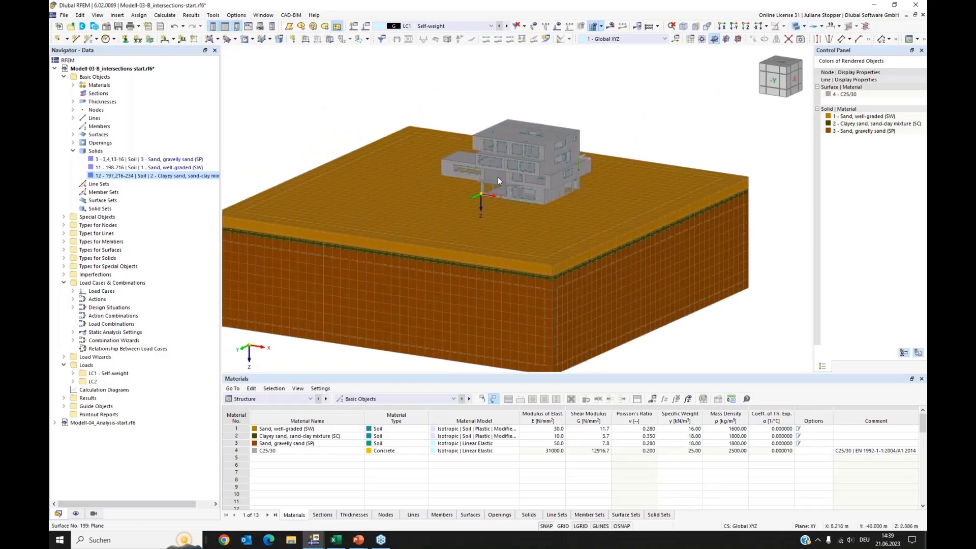
scroll(498, 178, "up", 5)
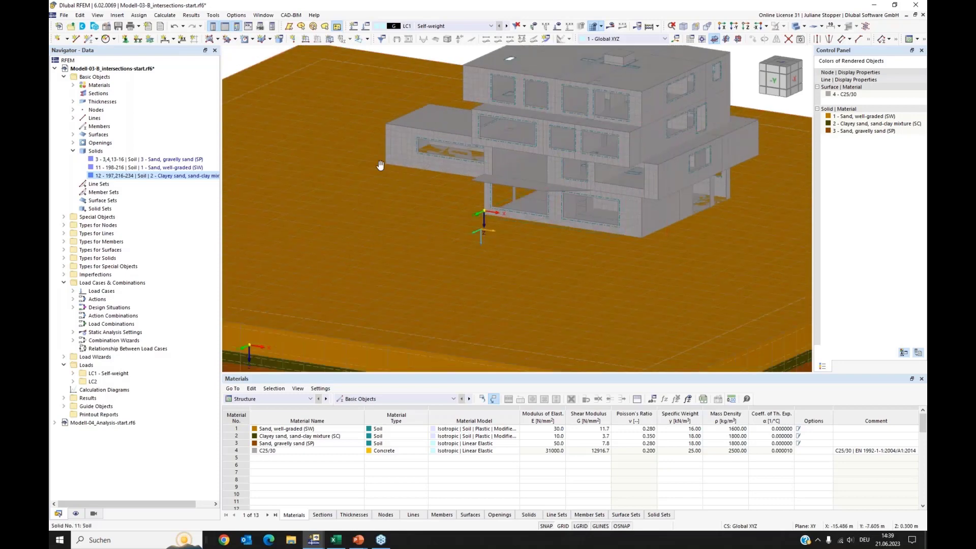
middle_click_drag(646, 274, 490, 229, "ctrl")
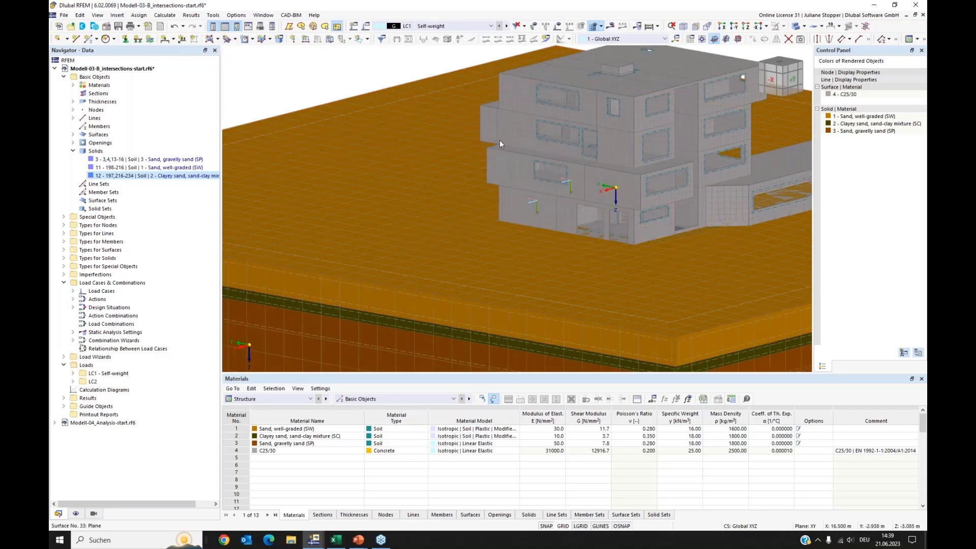
scroll(499, 139, "down", 2)
scroll(529, 161, "down", 1)
scroll(539, 165, "down", 1)
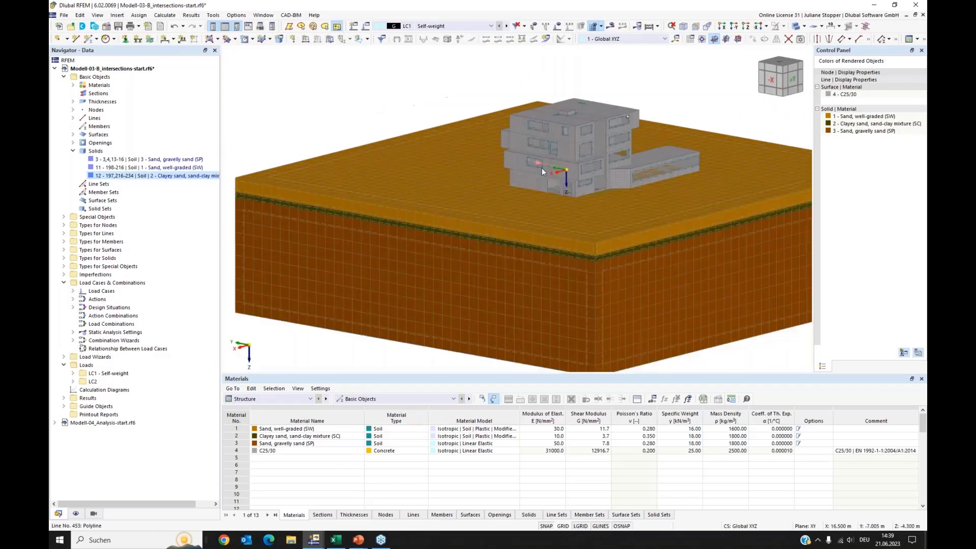
scroll(550, 175, "down", 3)
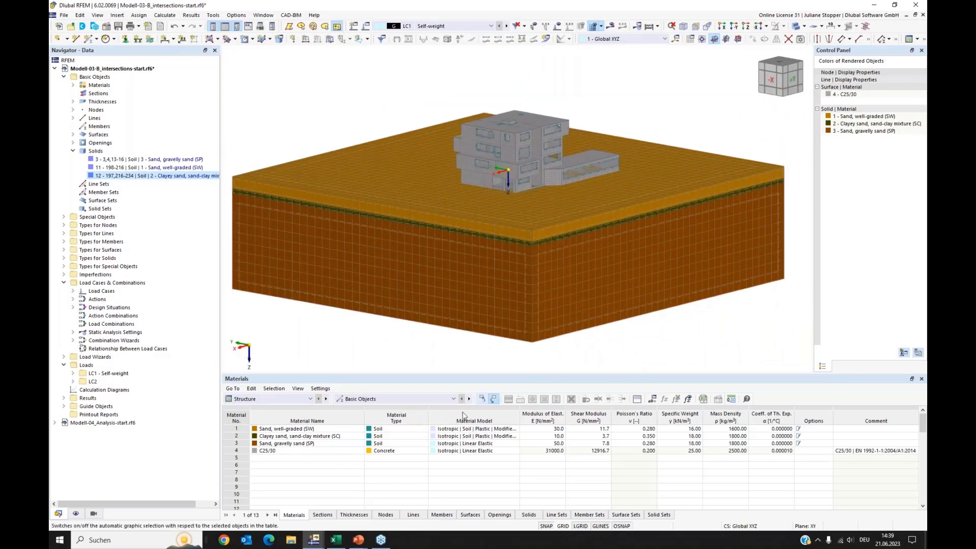
Switch to the running PowerPoint slide show and advance from the contents slide to the 3D modeling procedures slide
mouse_move(355, 545)
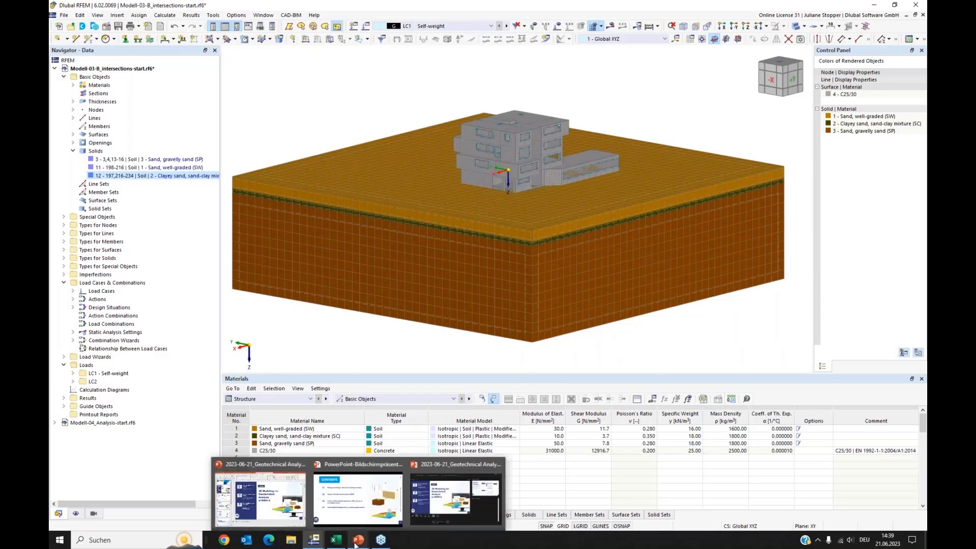
left_click(346, 515)
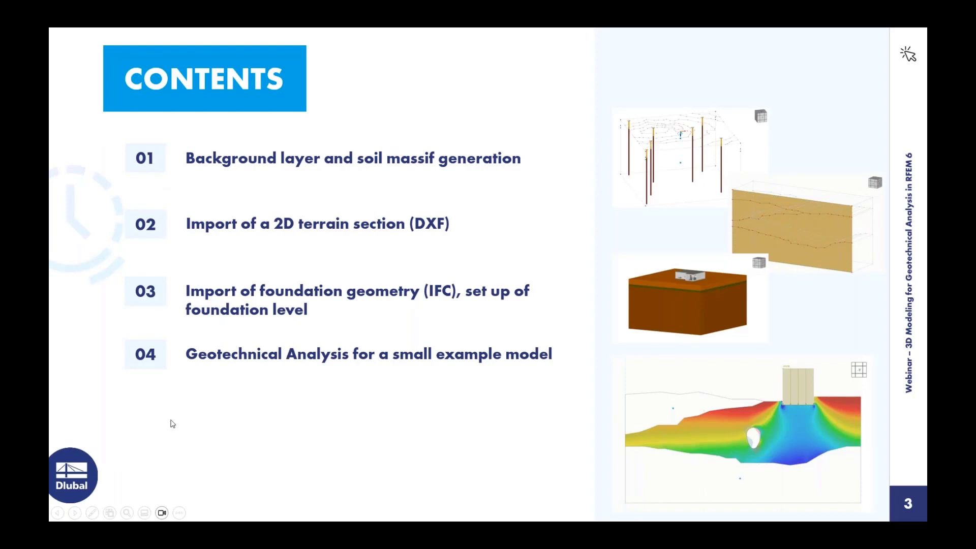
left_click(75, 513)
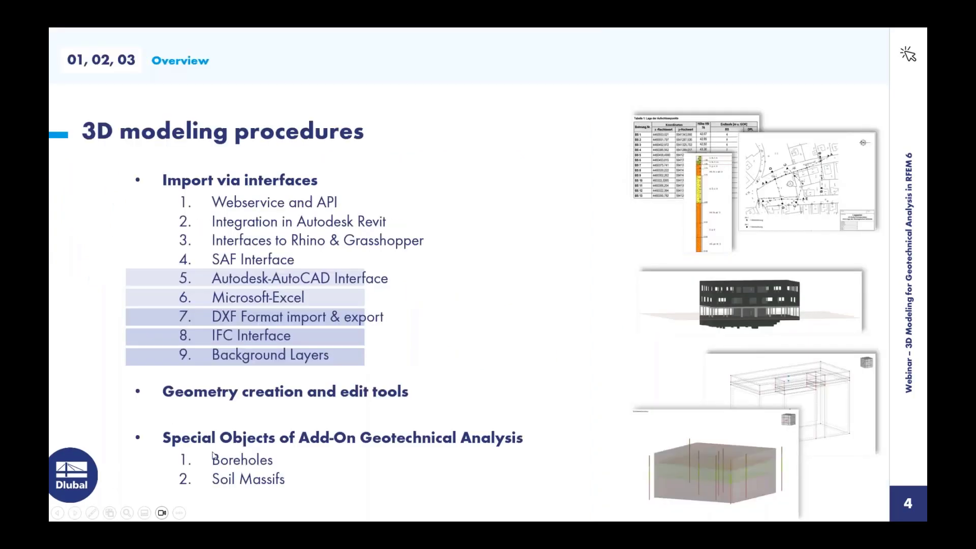
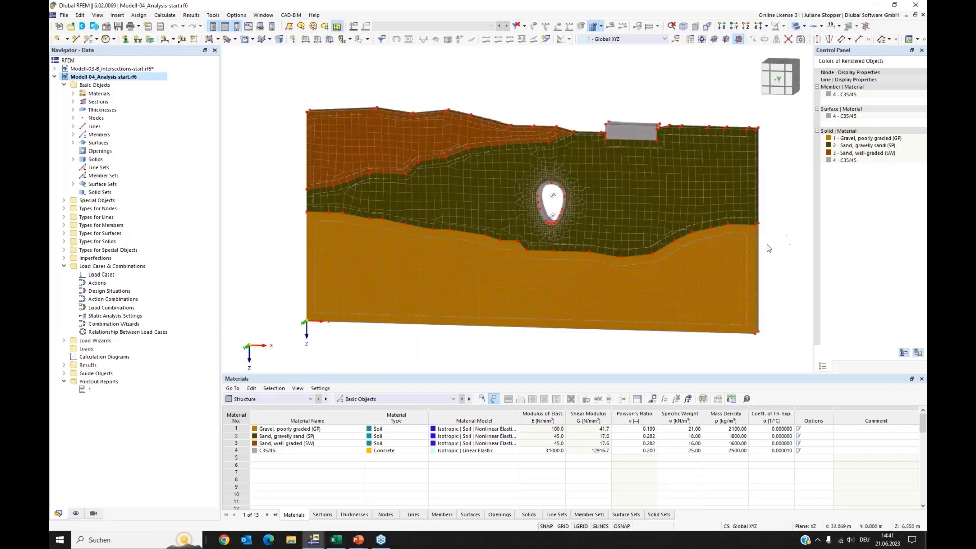
Examine the meshed terrain section of Modell-04_Analysis-start.rf6, including the tunnel opening and the foundation block at the surface
middle_click_drag(735, 241, 696, 242)
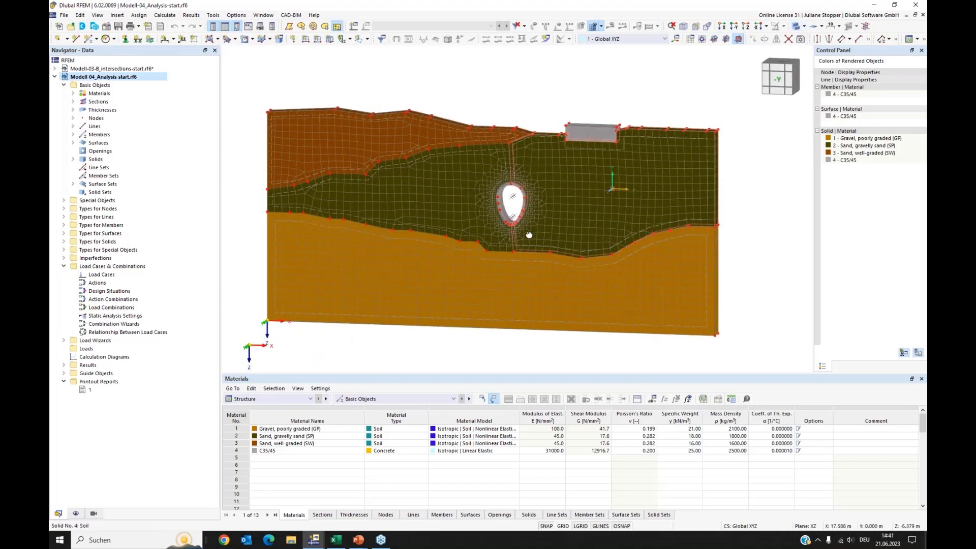
scroll(500, 201, "up", 3)
scroll(500, 200, "up", 3)
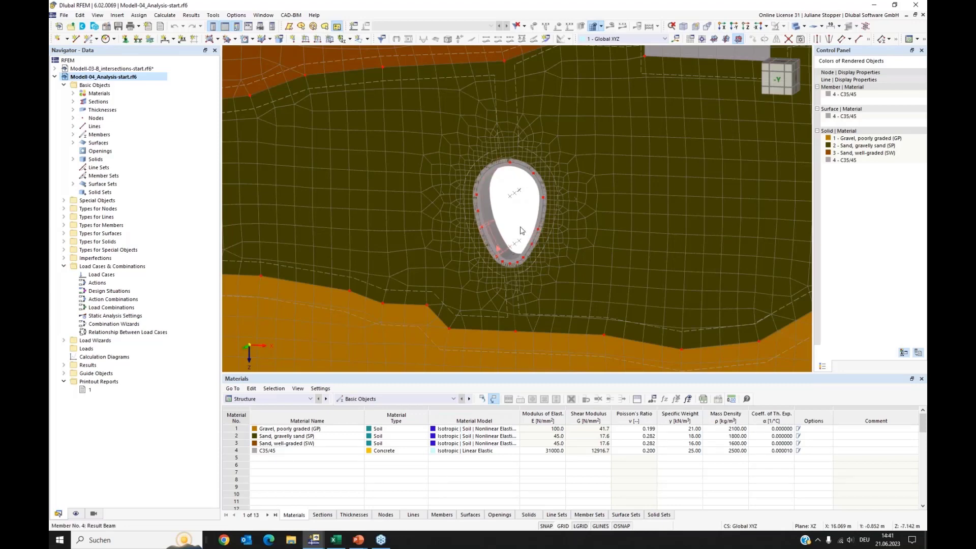
scroll(549, 201, "down", 2)
middle_click_drag(607, 174, 555, 204)
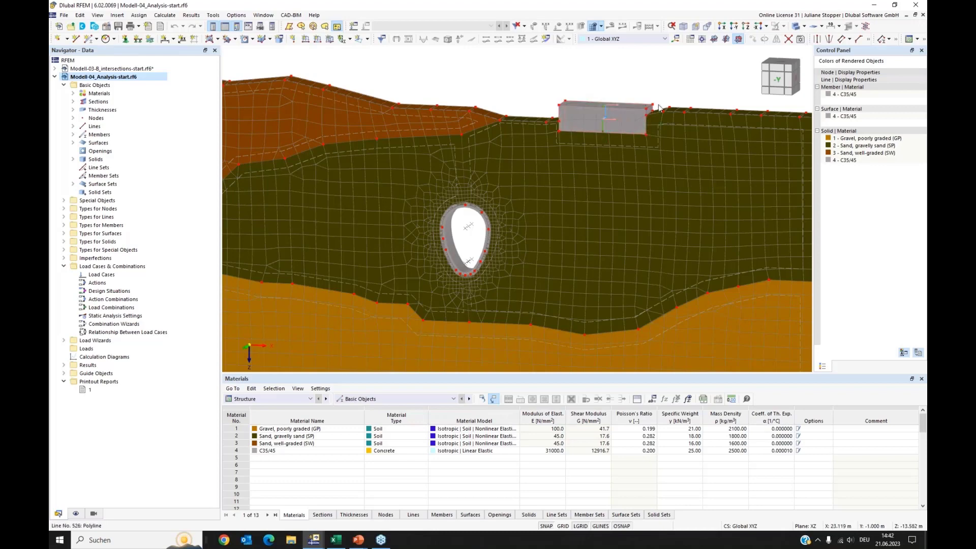
scroll(647, 122, "down", 3)
mouse_move(616, 95)
middle_mouse_down()
mouse_move(666, 84)
mouse_move(633, 102)
middle_mouse_up()
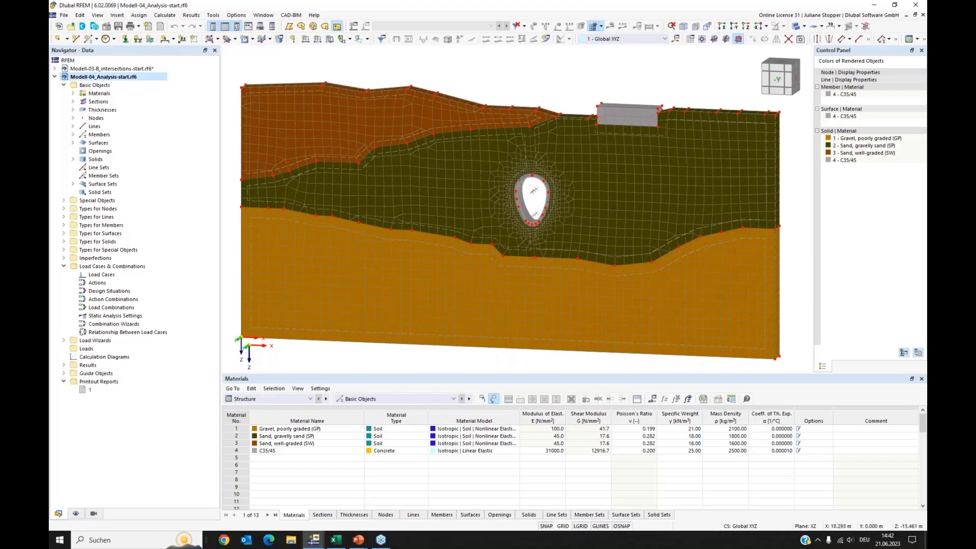
middle_click_drag(609, 111, 605, 116)
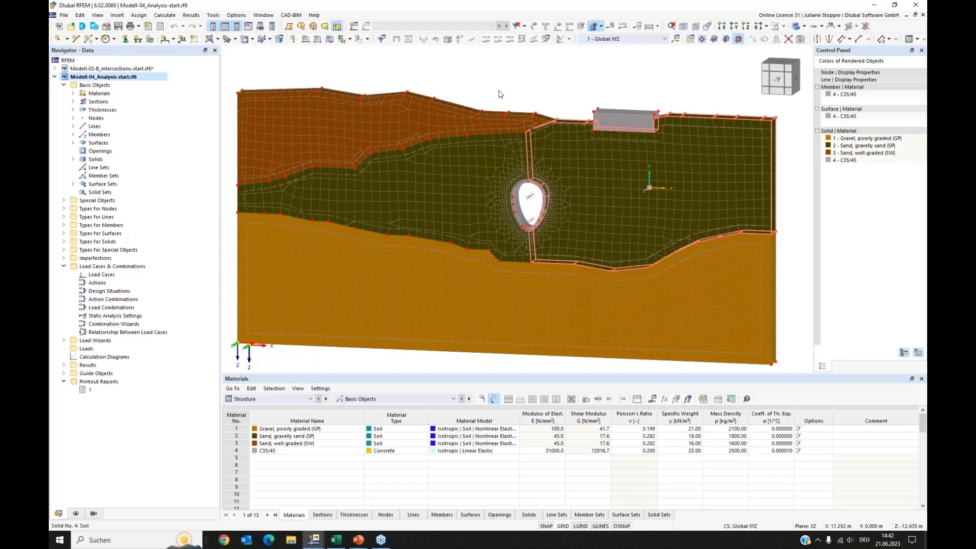
Review the properties of the material Gravel, poorly graded (GP), and close it without changes
left_click(73, 93)
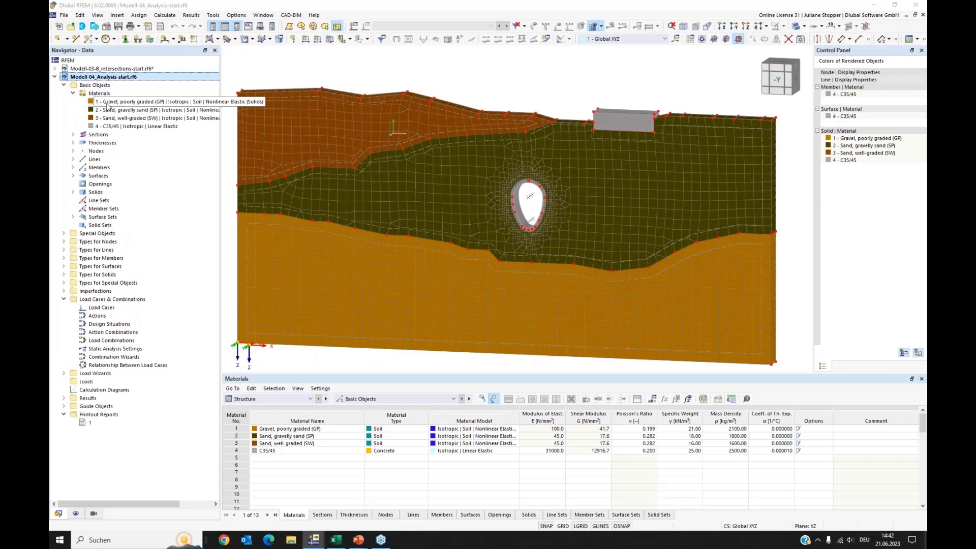
left_click(107, 102)
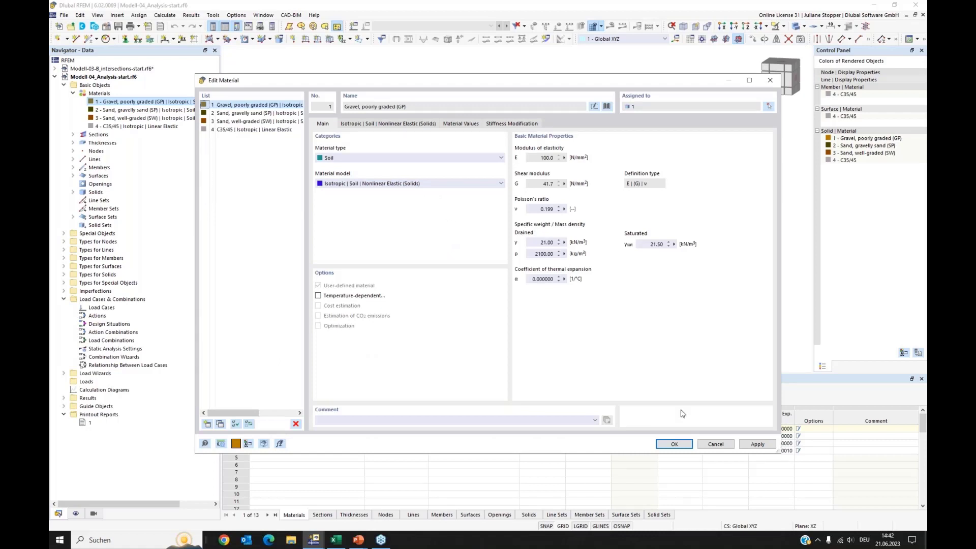
left_click(716, 444)
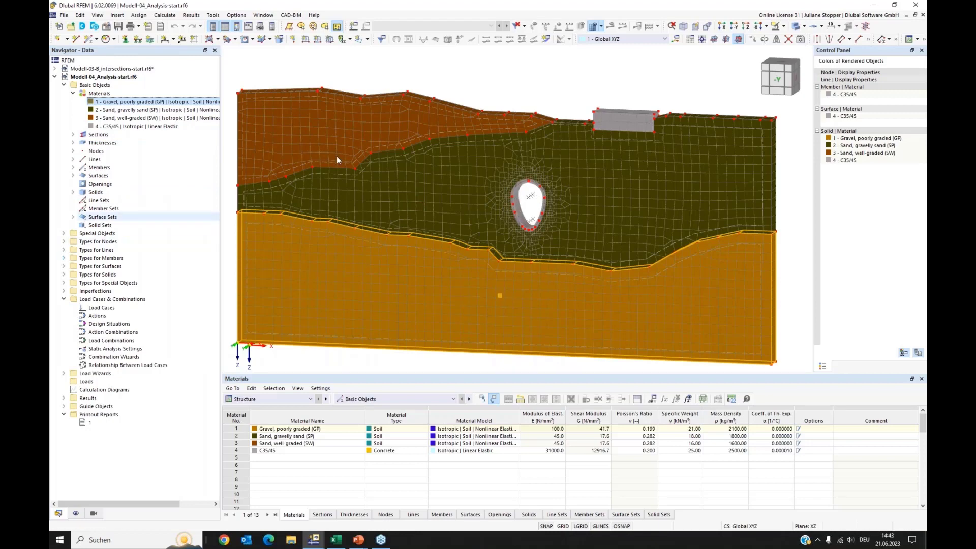
Display the model transparently and open the line assignment of the Target FE Length line mesh refinement around the tunnel
left_click(795, 25)
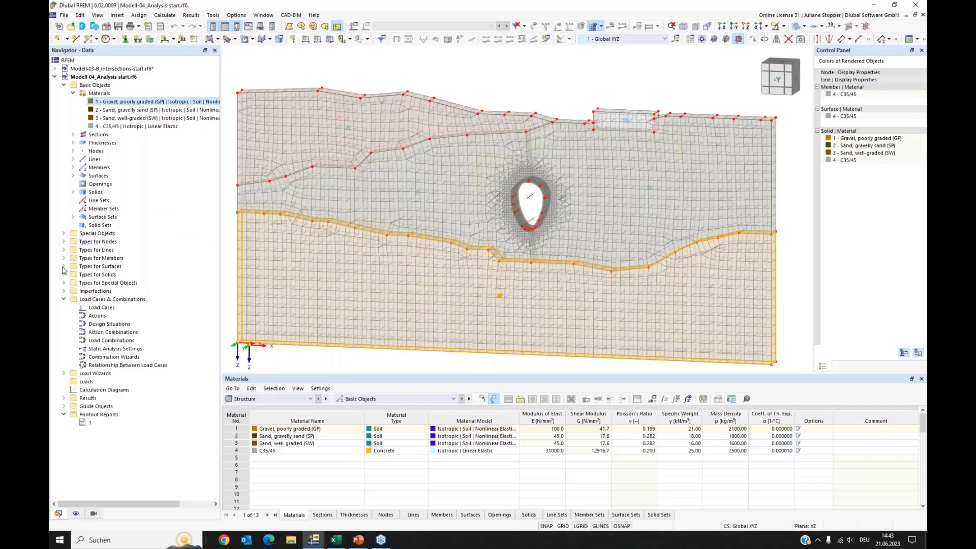
left_click(64, 249)
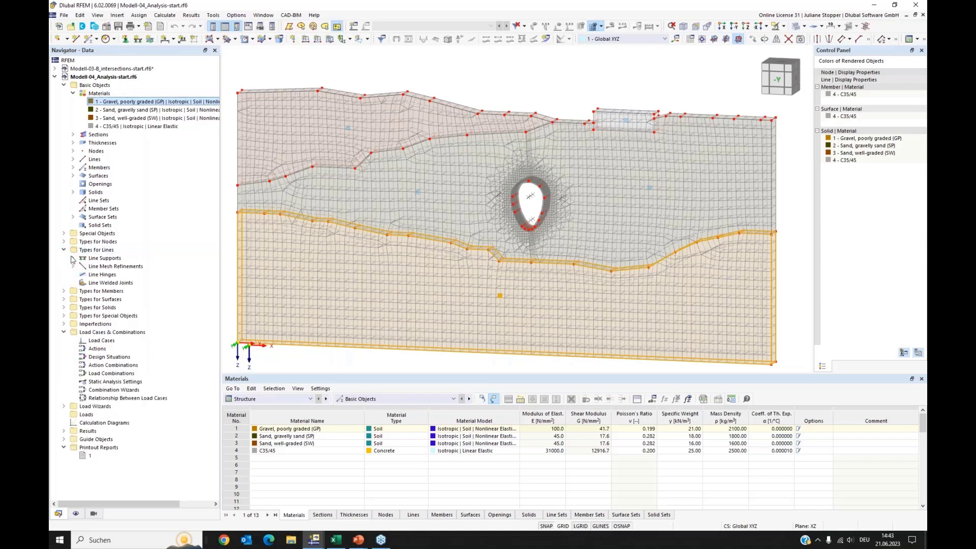
left_click(72, 266)
left_click(120, 275)
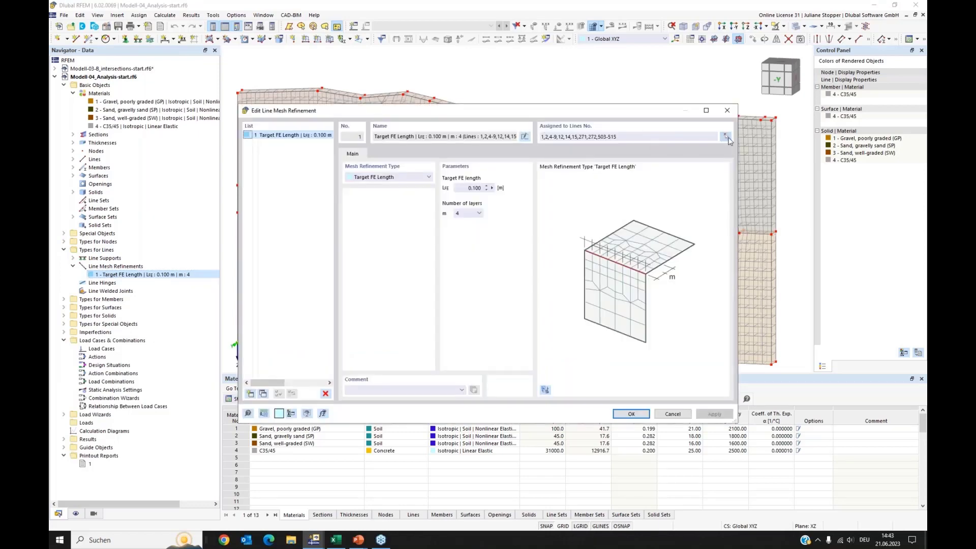
left_click(727, 137)
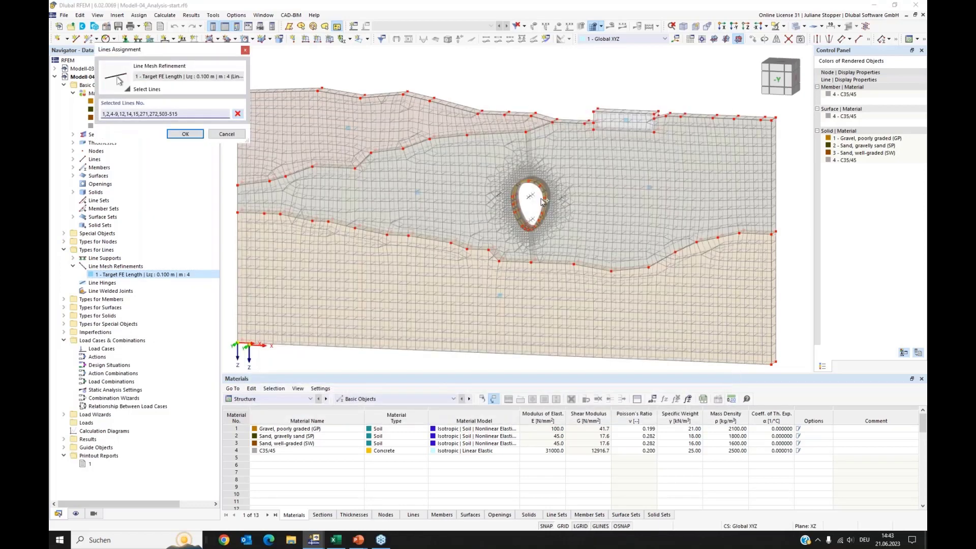
scroll(543, 201, "up", 2)
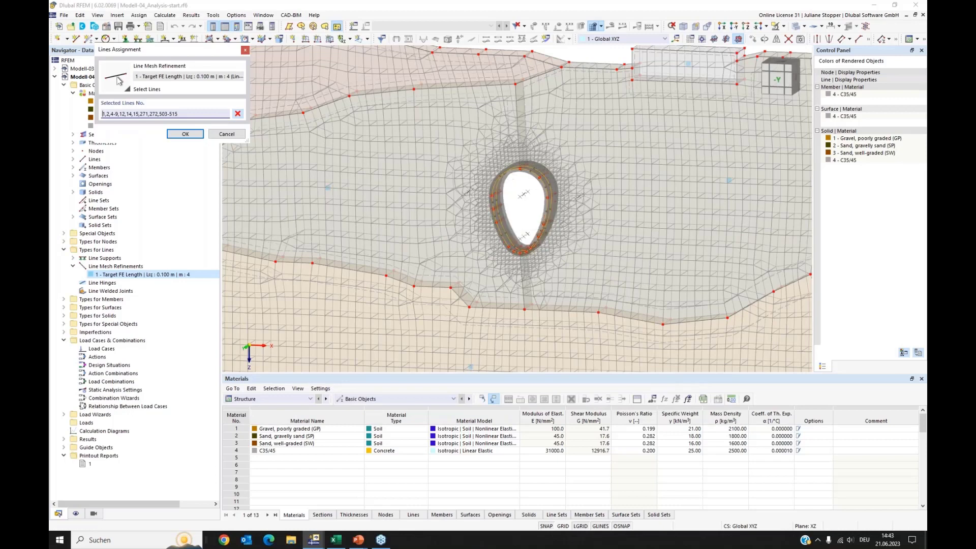
Clear the refinement's assigned lines and reassign it to the tunnel's front outline, lines 1,2,4-9,12,14,15,271,272
left_click(238, 114)
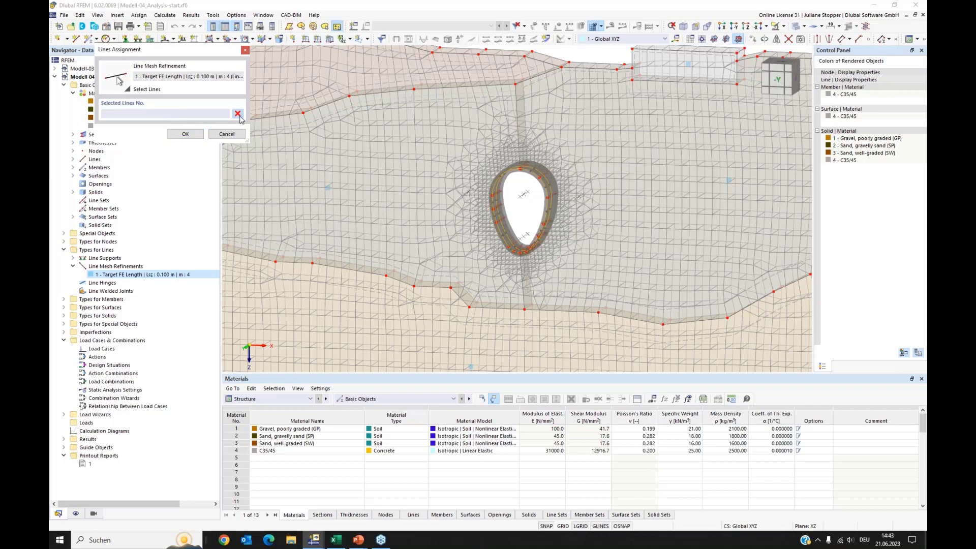
scroll(496, 207, "up", 3)
left_click(499, 180)
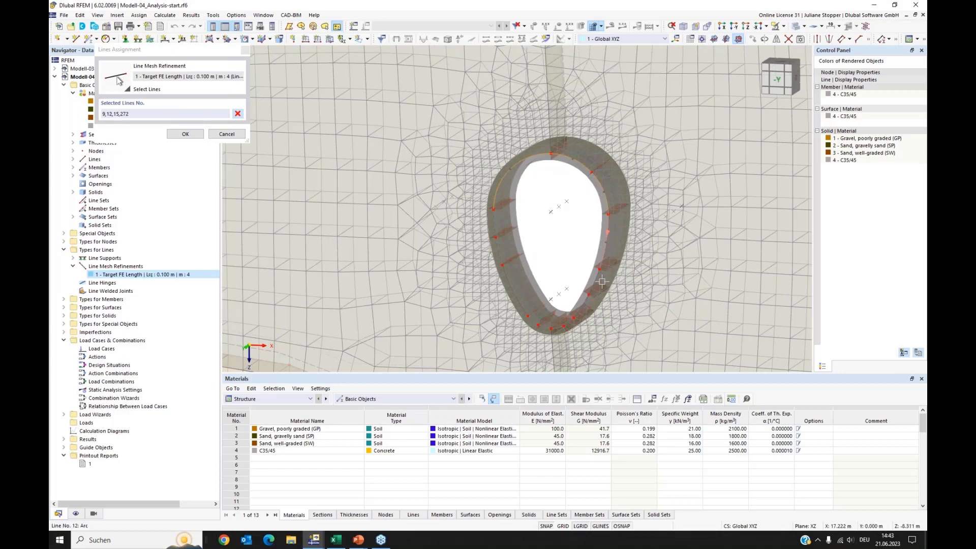
left_click(581, 307)
left_click(580, 306)
left_click(546, 327)
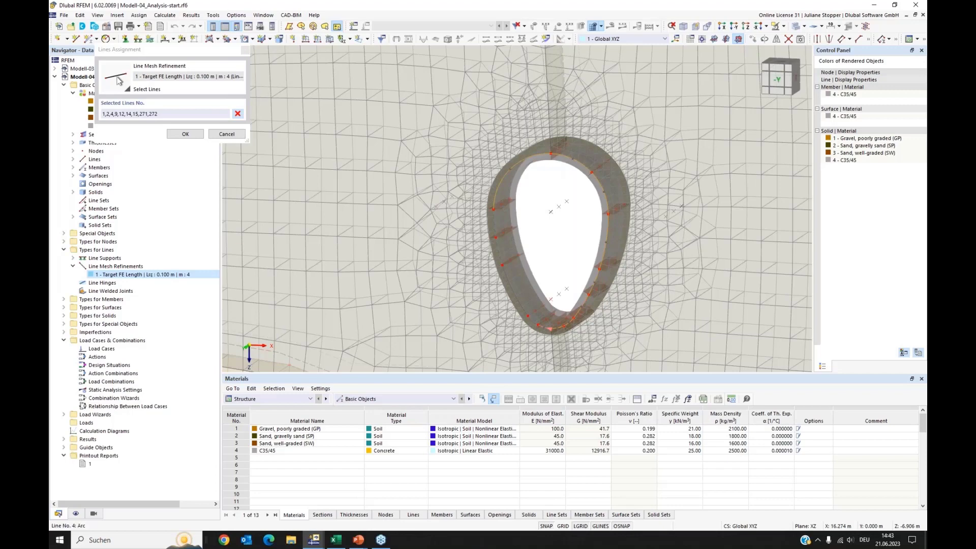
left_click(526, 314)
left_click(511, 290)
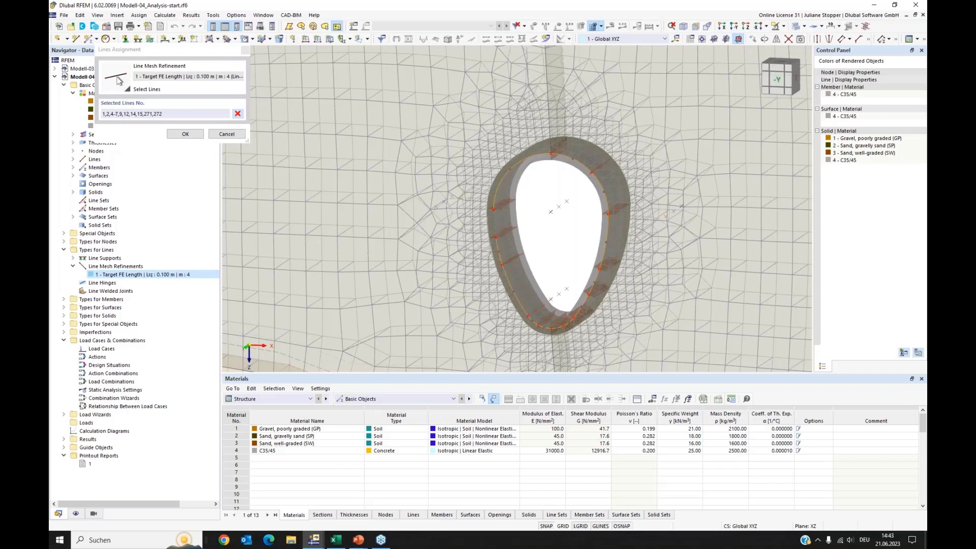
left_click(497, 224)
left_click(186, 134)
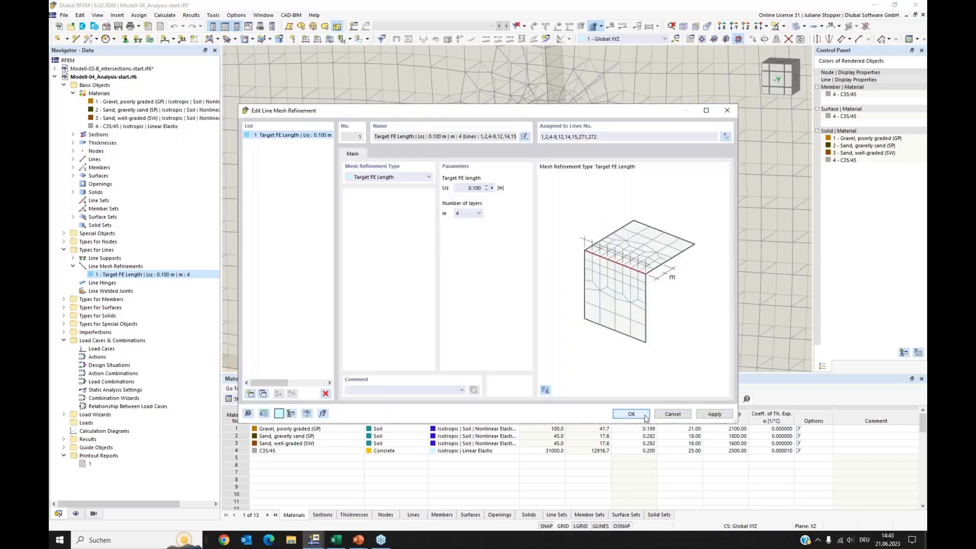
Confirm the tunnel line refinement, delete the existing FE mesh and generate it again for the whole terrain section
left_click(643, 415)
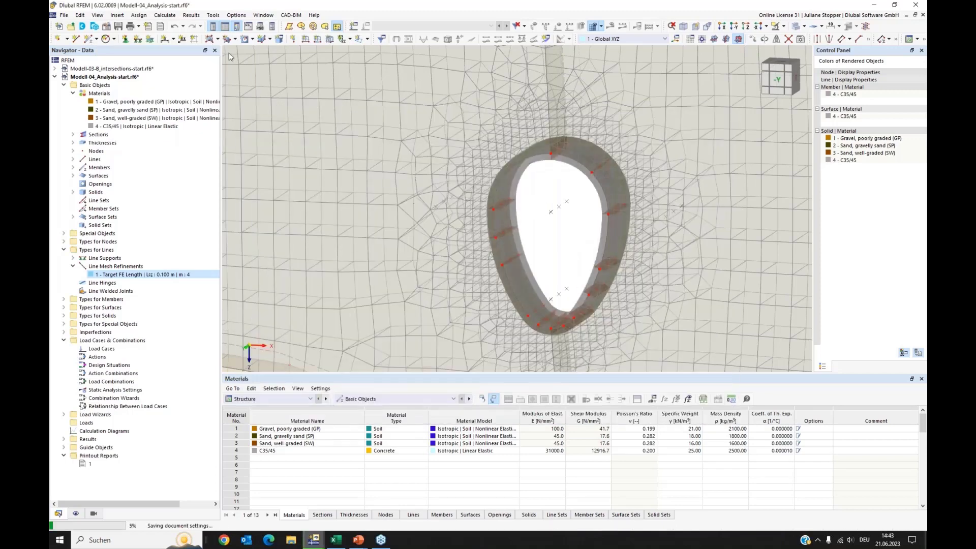
left_click(170, 17)
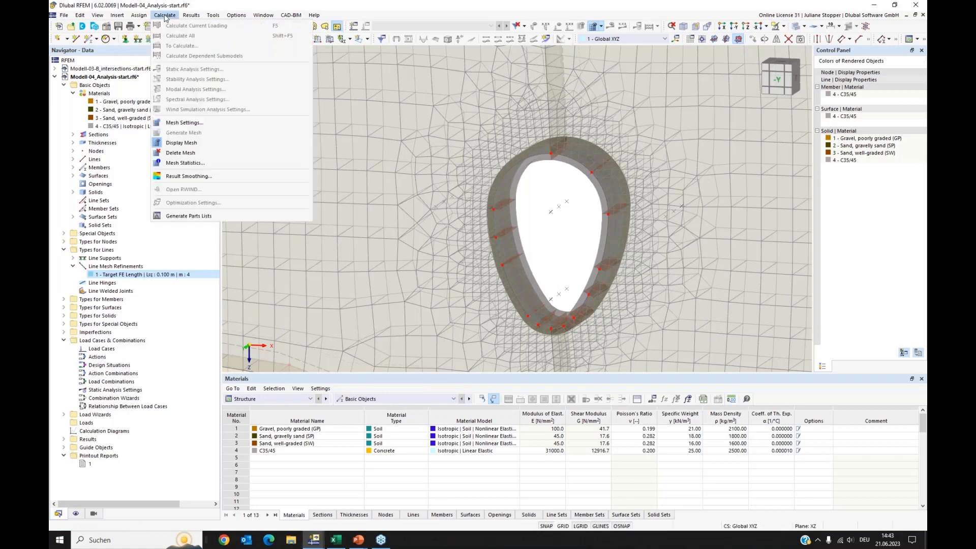
left_click(187, 153)
left_click(165, 14)
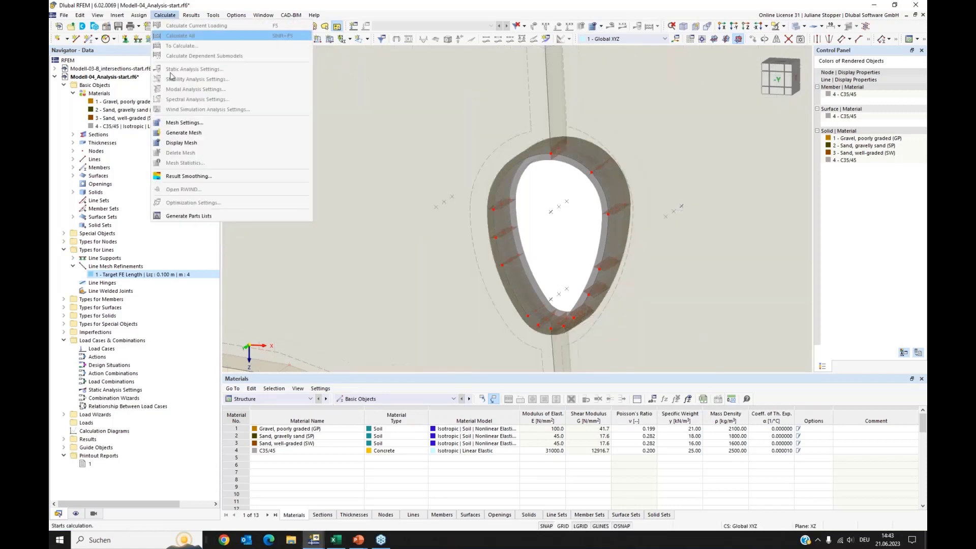
left_click(183, 128)
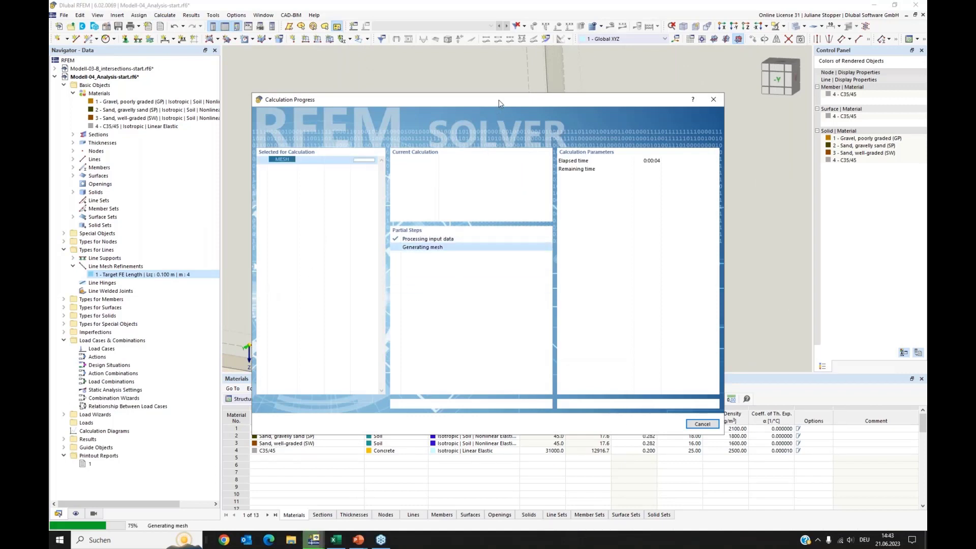
left_click_drag(497, 100, 492, 139)
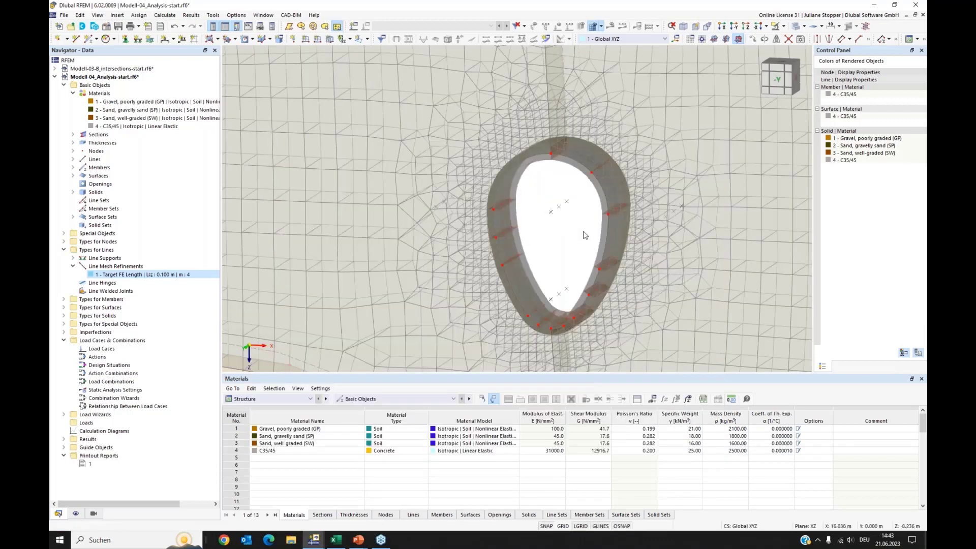
scroll(584, 236, "down", 1)
scroll(585, 235, "down", 1)
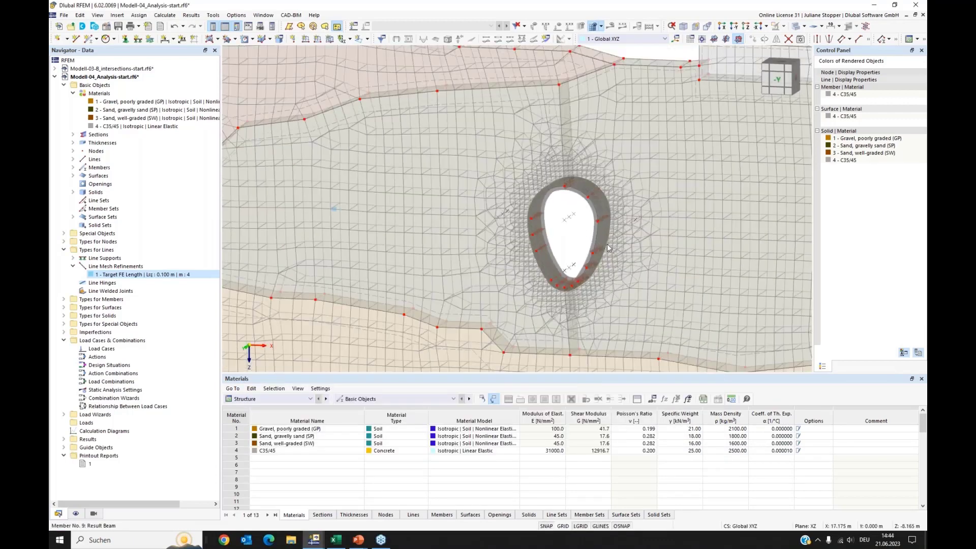
scroll(619, 246, "down", 2)
middle_click_drag(651, 257, 609, 199, "ctrl")
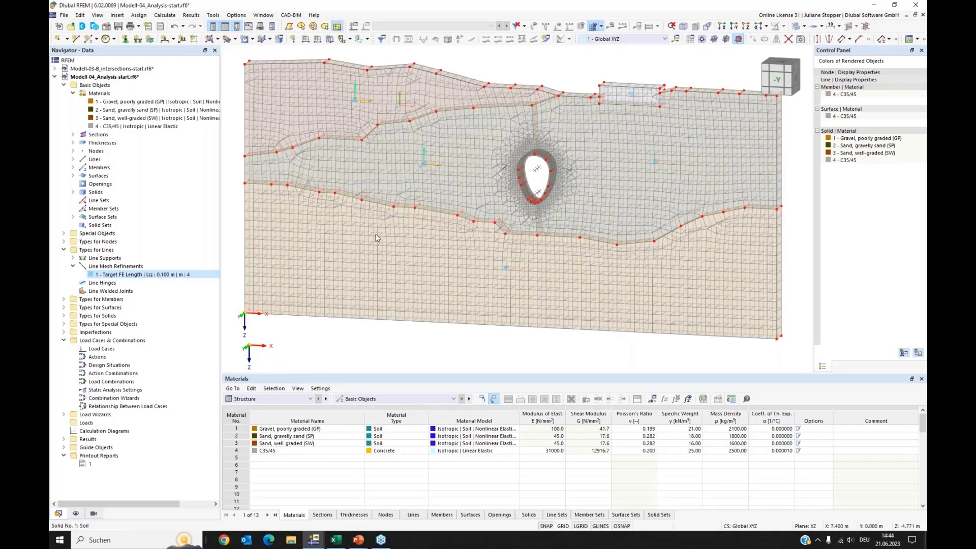
Create load case LC1 named Self-weight Soil with the action category Permanent/Soil
left_click(73, 93)
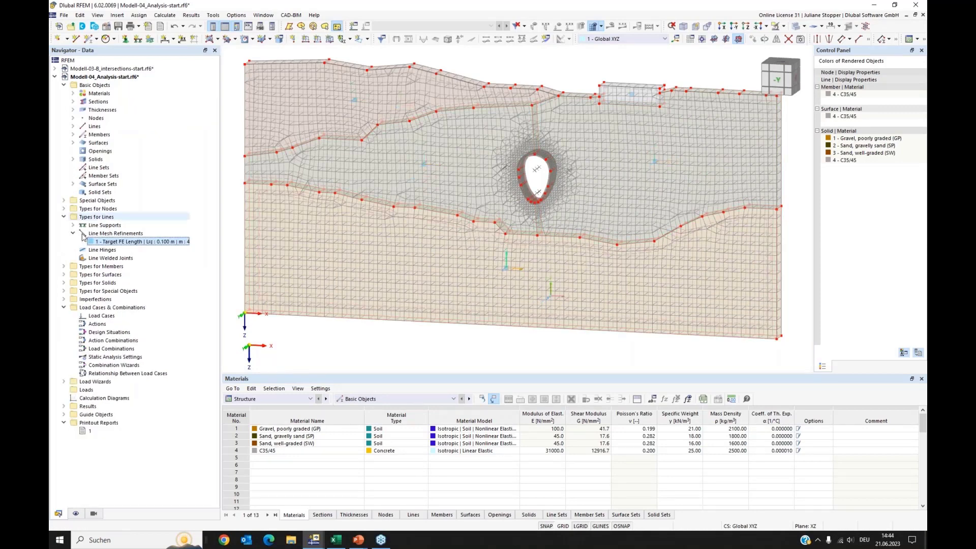
left_click(64, 217)
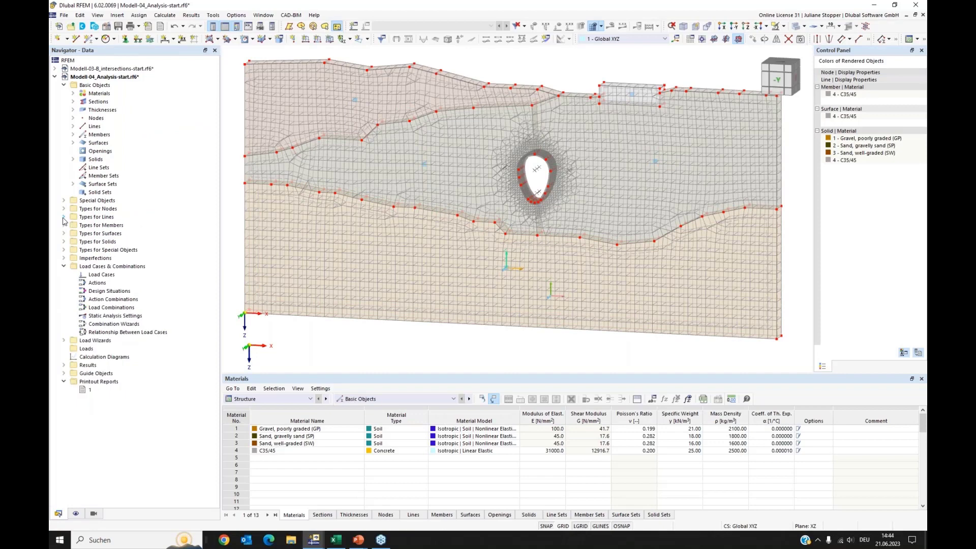
right_click(95, 277)
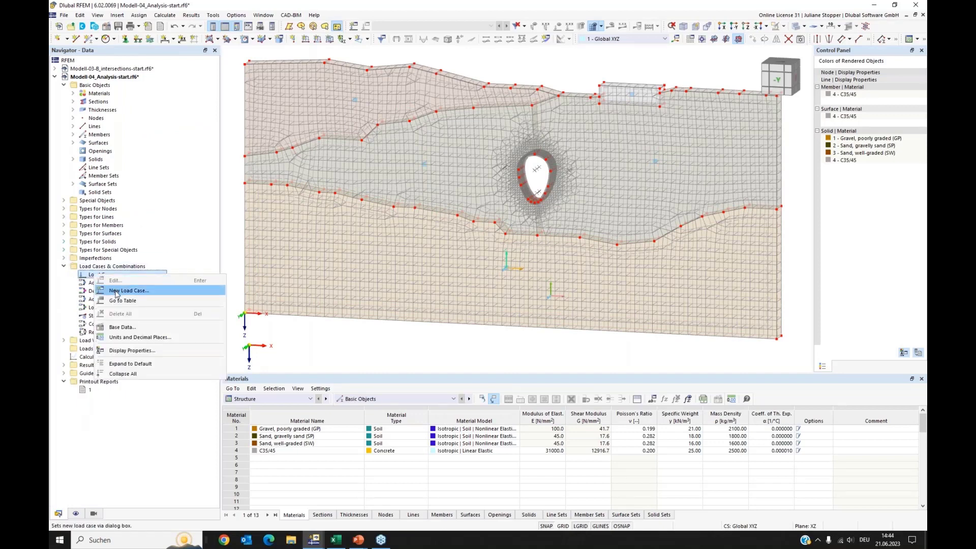
left_click(117, 293)
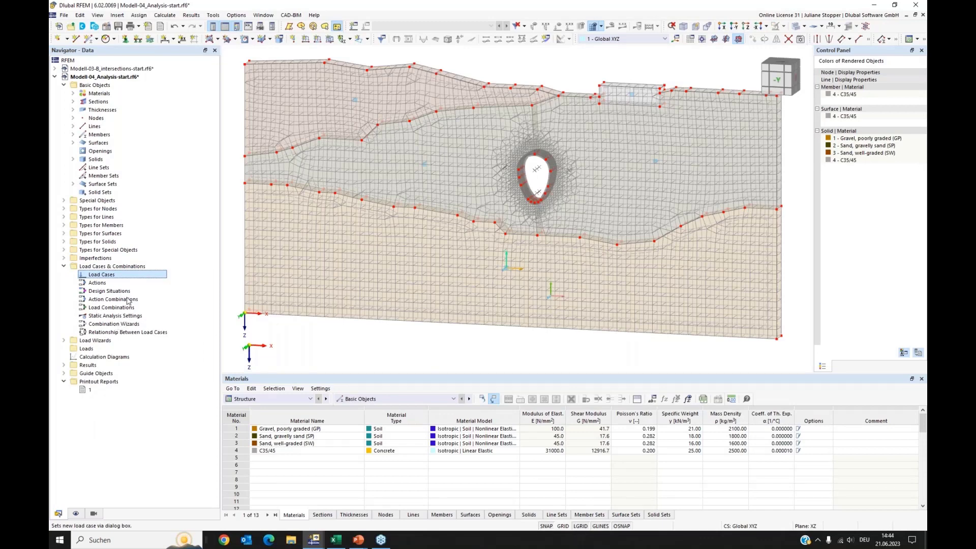
double_click(101, 274)
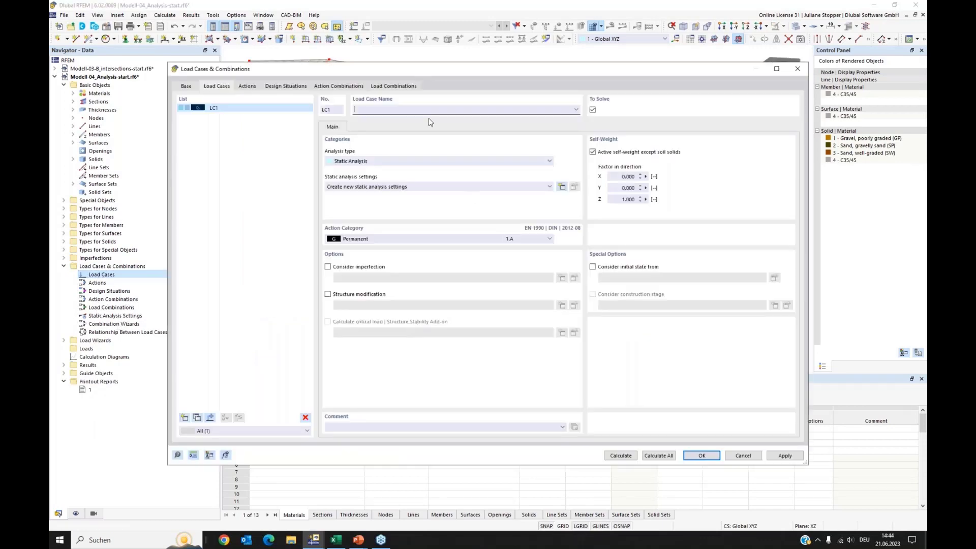
left_click_drag(396, 72, 468, 64)
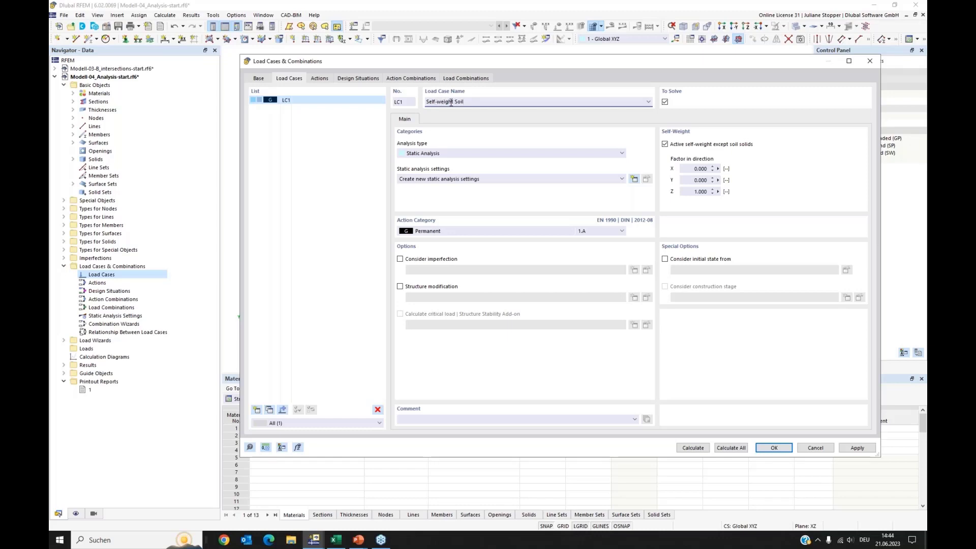
left_click(456, 233)
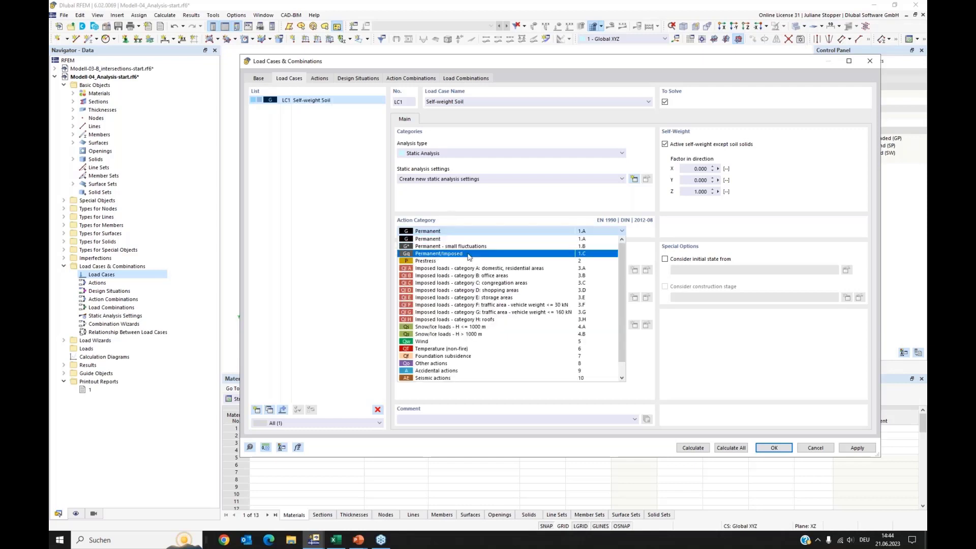
scroll(437, 277, "down", 1)
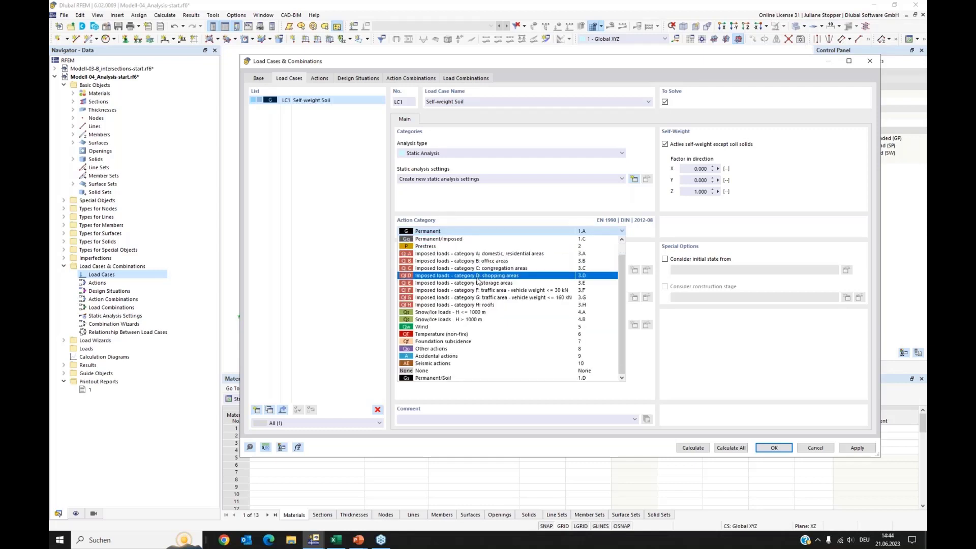
left_click(439, 379)
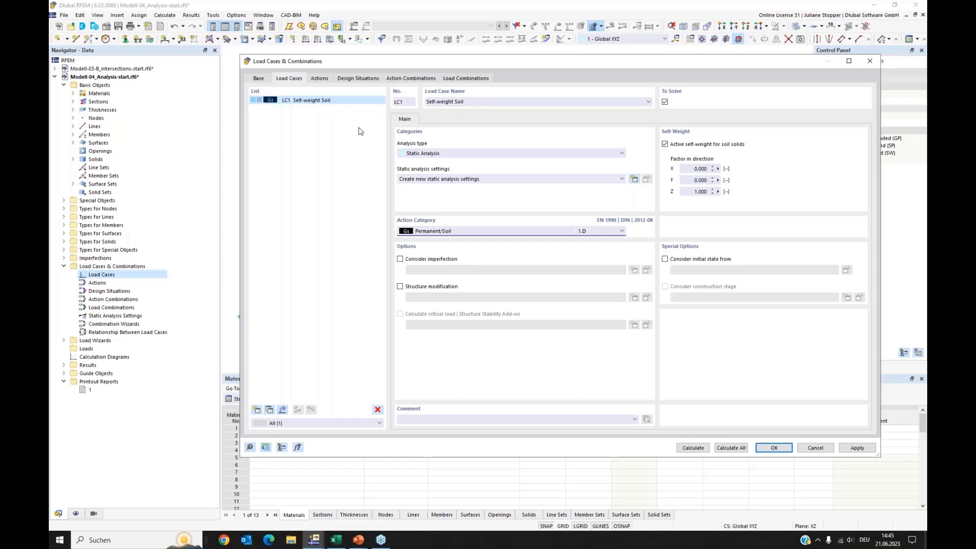
left_click(336, 145)
Create geometrically linear Newton-Raphson static analysis settings for LC1, increase the number of load increments and apply the load case
left_click(257, 410)
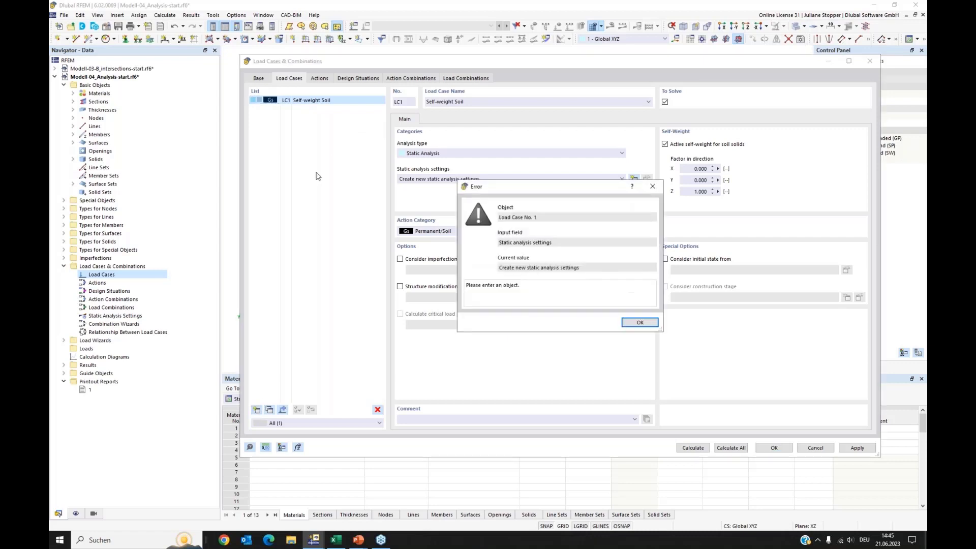
left_click(638, 323)
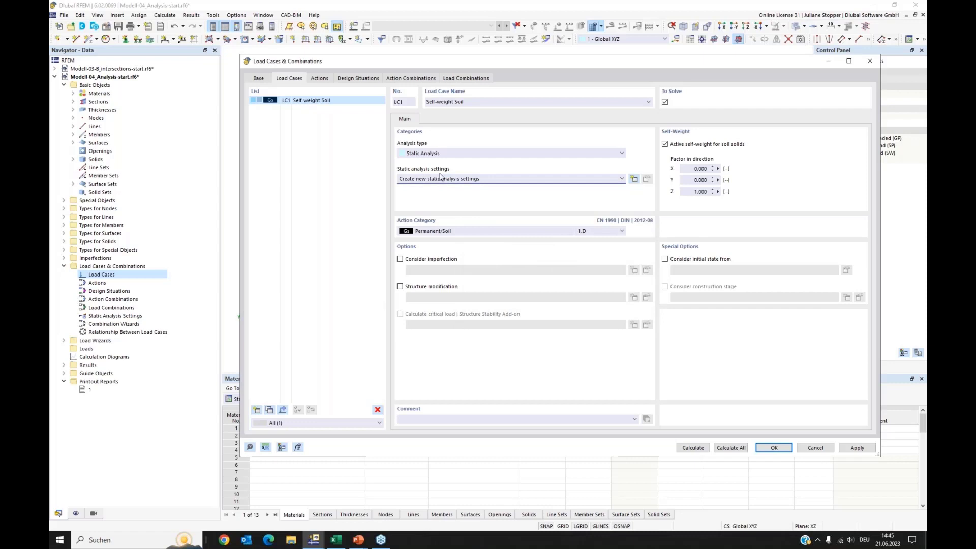
left_click(633, 180)
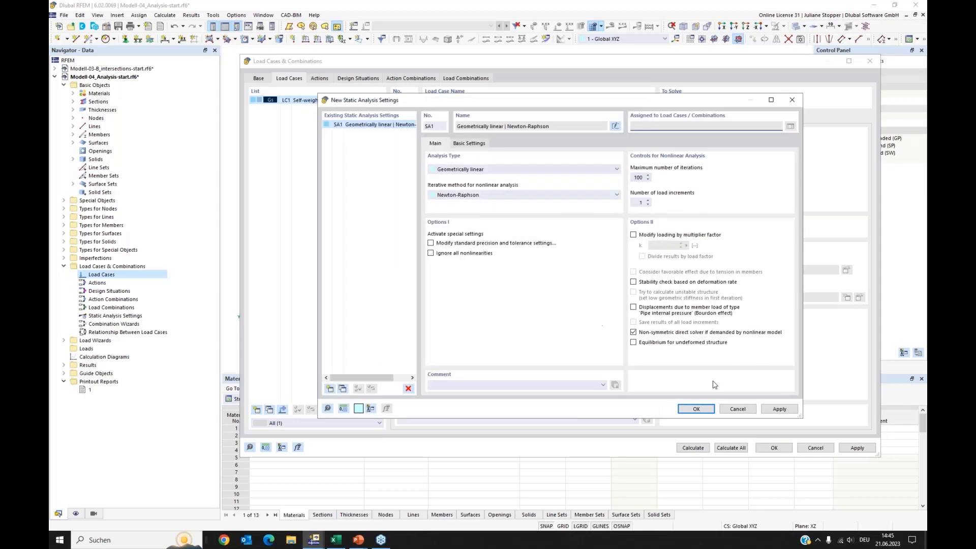
double_click(649, 203)
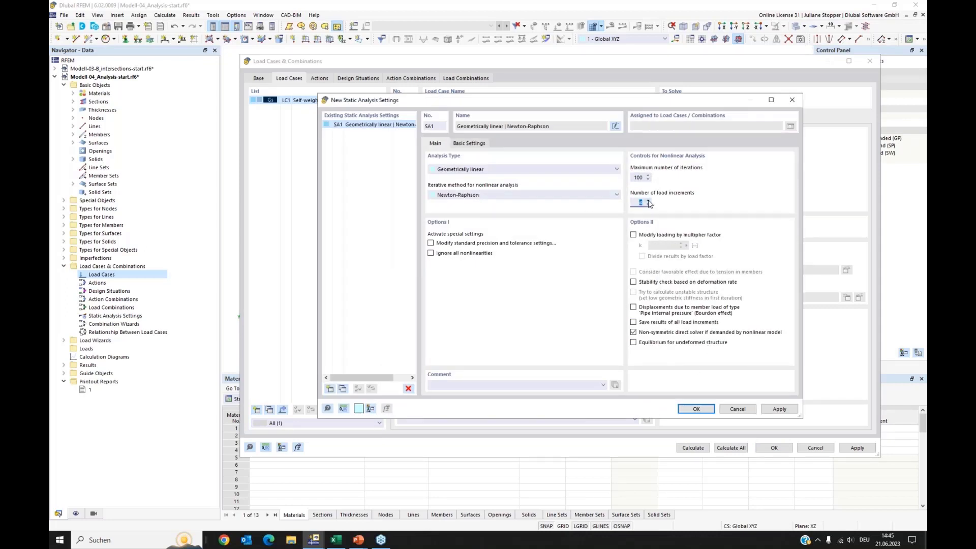
left_click(696, 409)
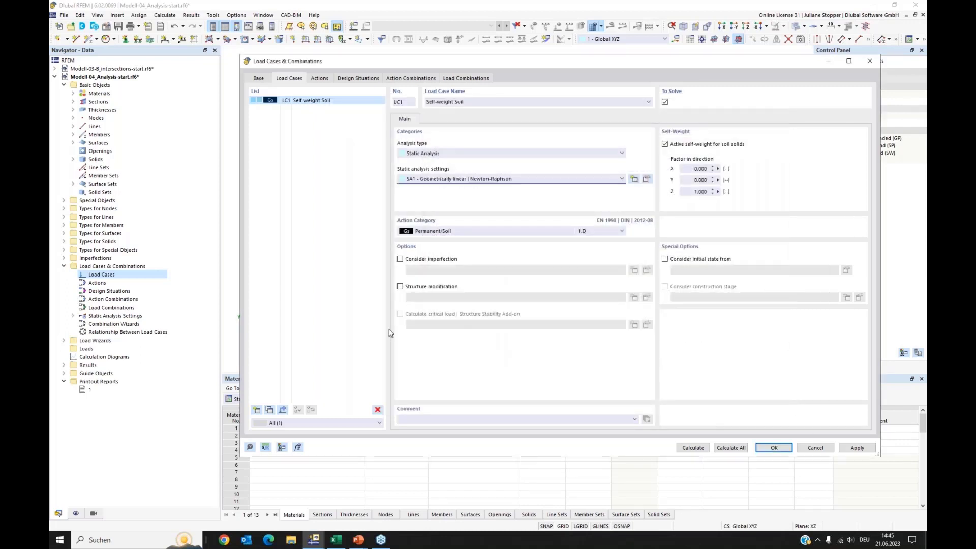
left_click(857, 448)
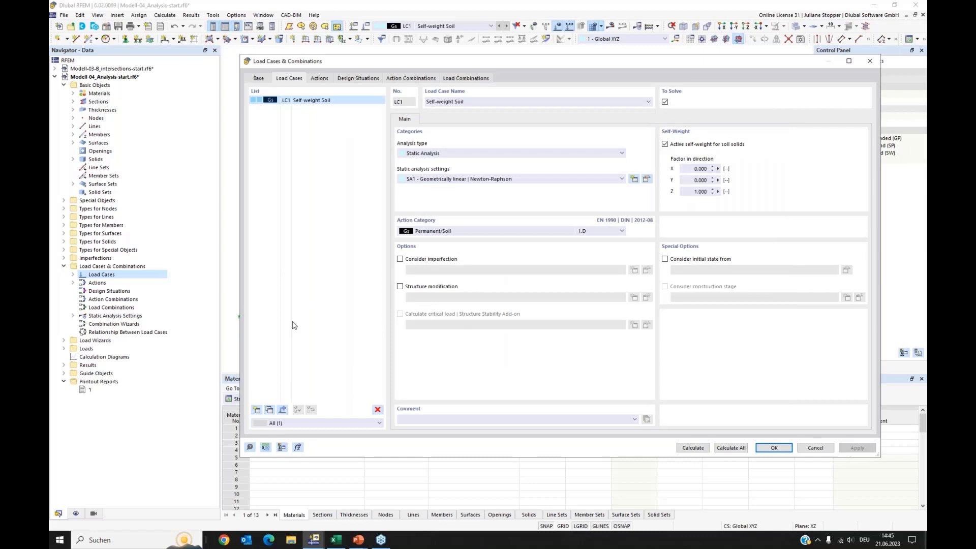
Add load case LC2 named Self-weight Structure with category Permanent and active self-weight except soil solids, and apply it
left_click(257, 409)
left_click(455, 233)
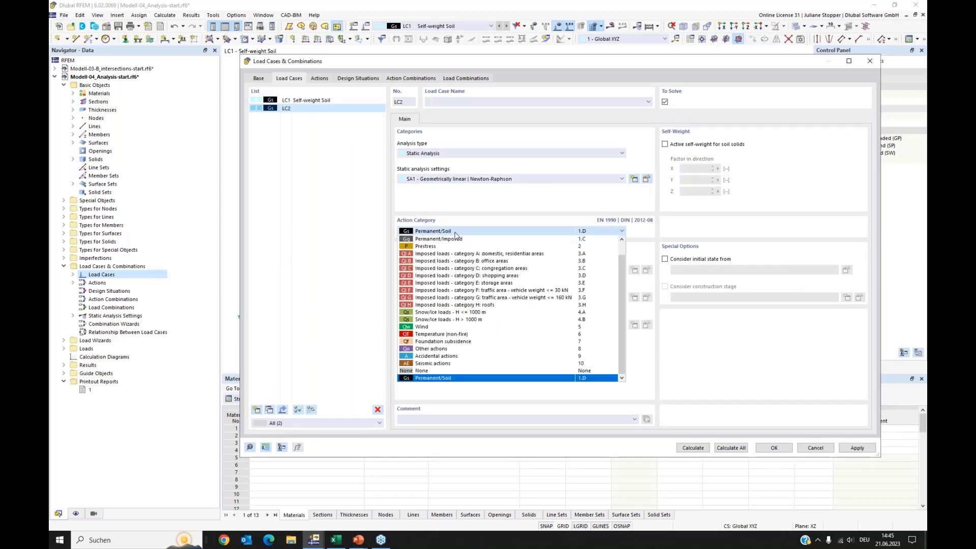
scroll(443, 244, "up", 1)
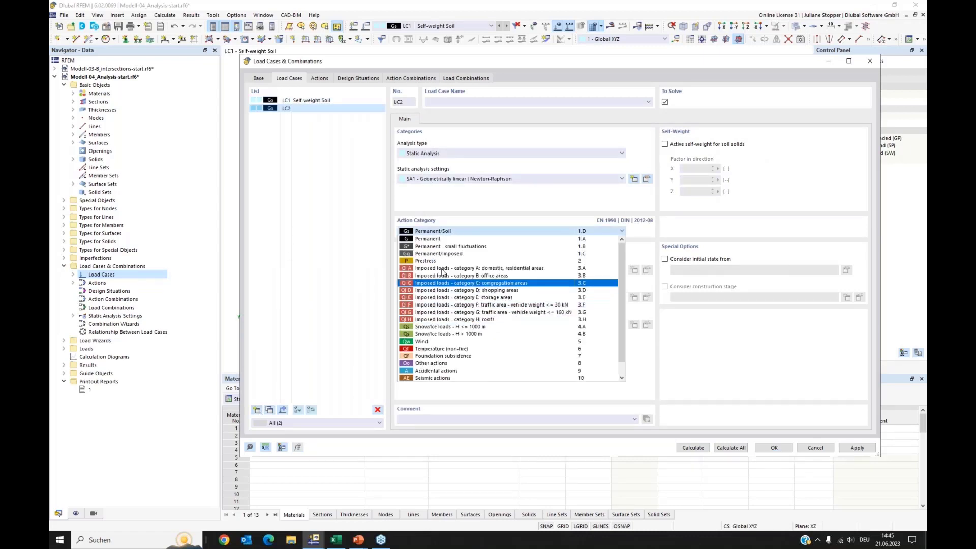
left_click(435, 240)
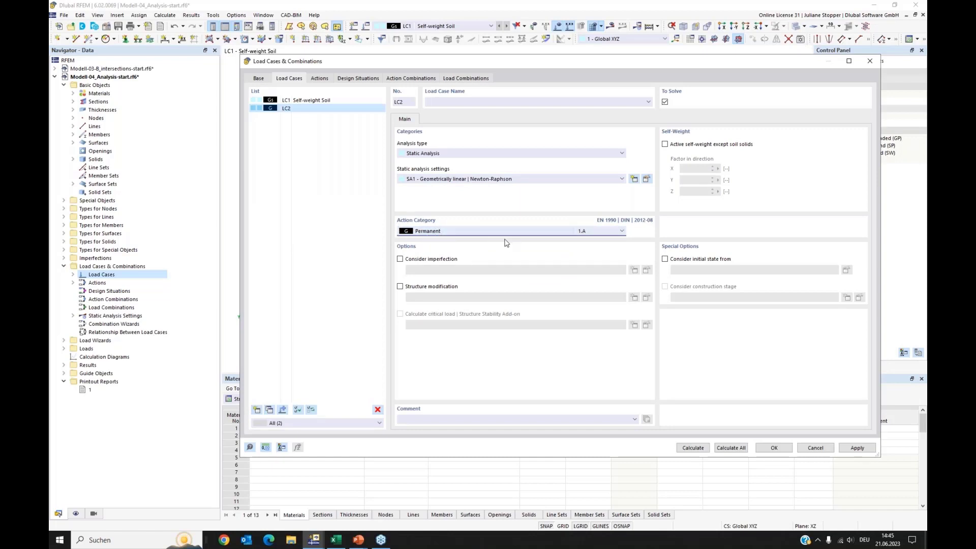
left_click(665, 144)
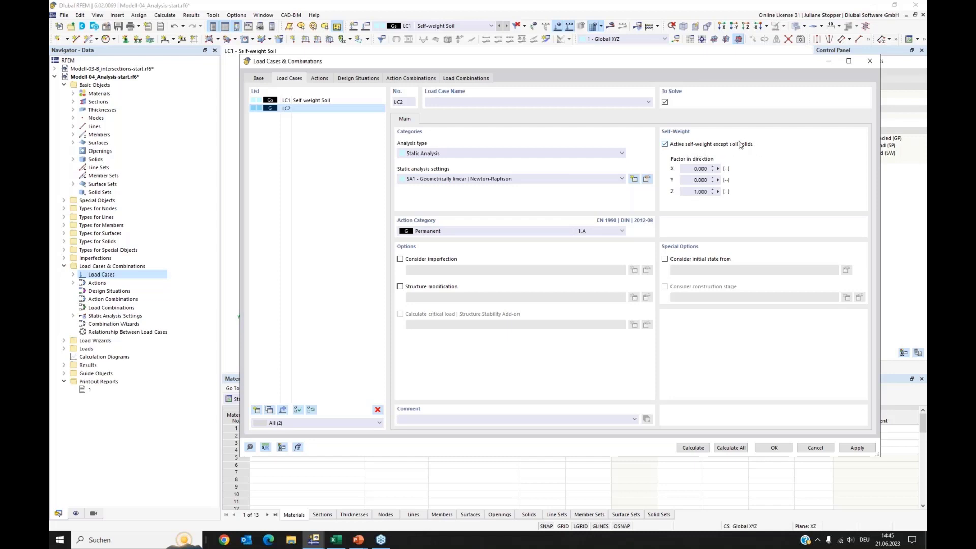
left_click(447, 101)
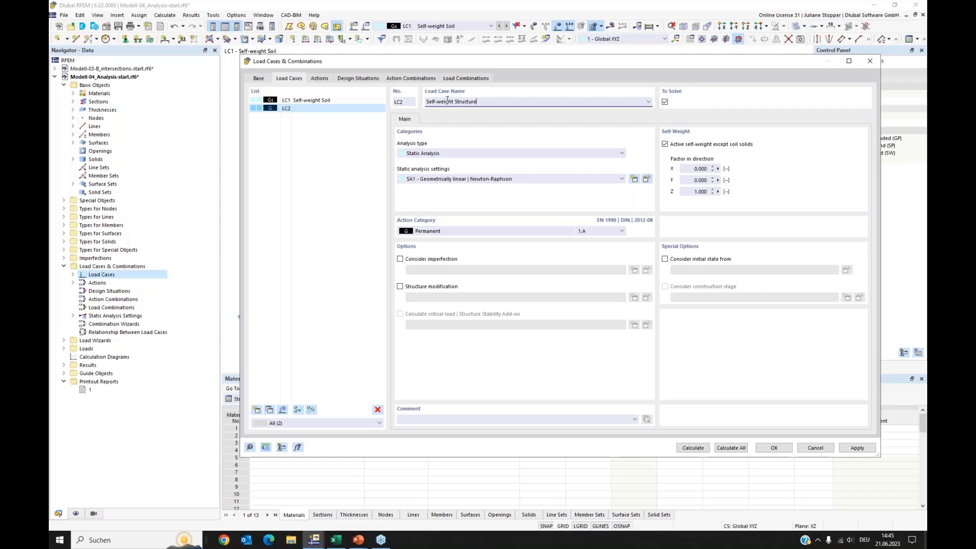
left_click(334, 202)
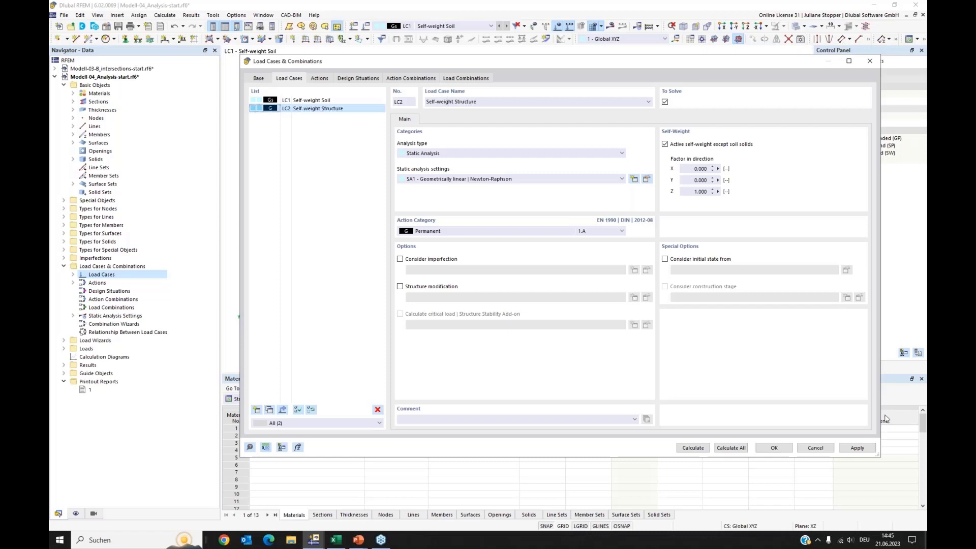
left_click(857, 447)
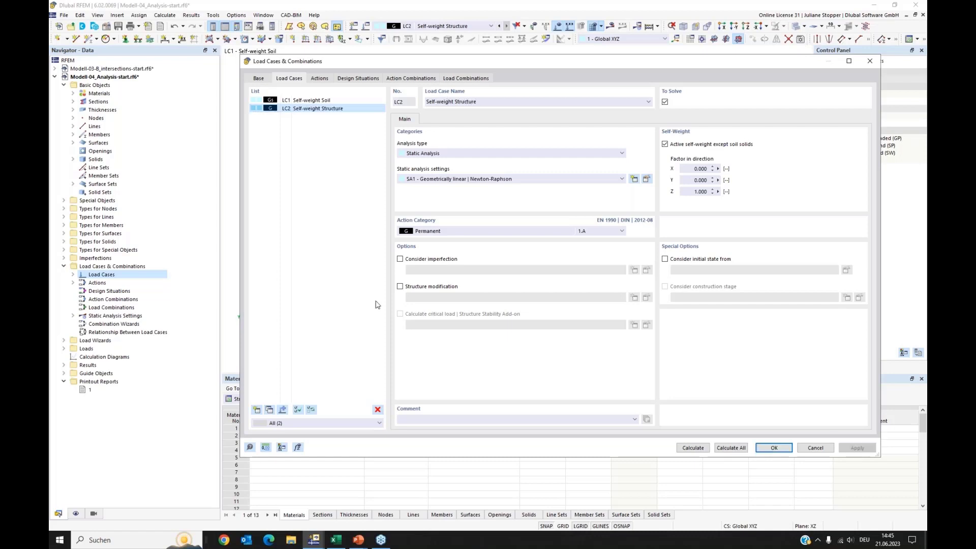
Add load case LC3 named Dead Load new building in the Permanent category
left_click(256, 410)
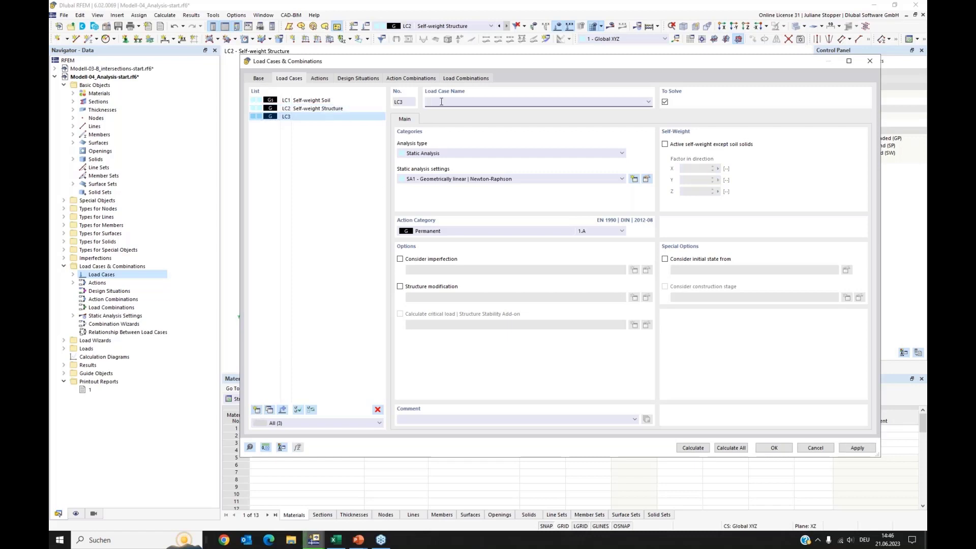
type("Dead Load new building")
key("Return")
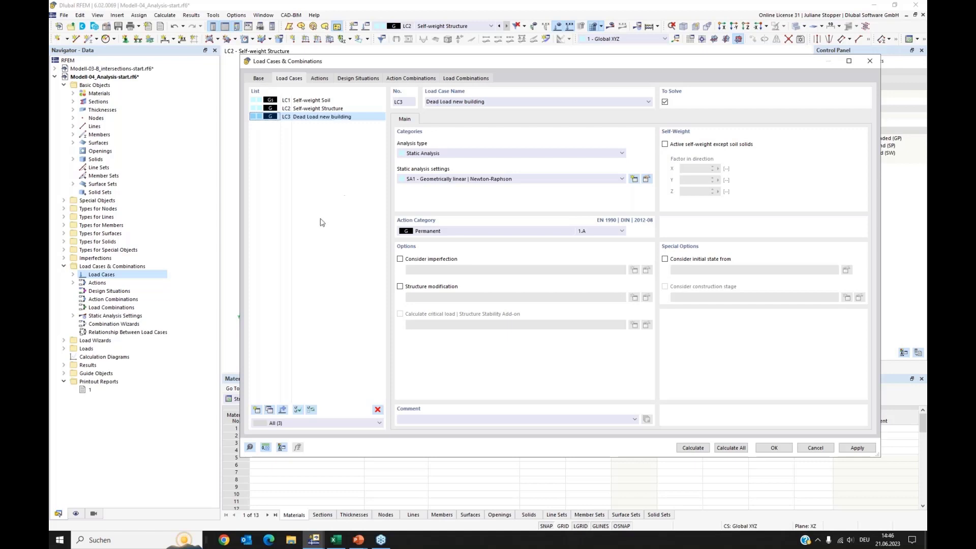
Add load case LC4 named Live Load with action category Imposed loads - category A: domestic, residential areas, and apply it
left_click(257, 410)
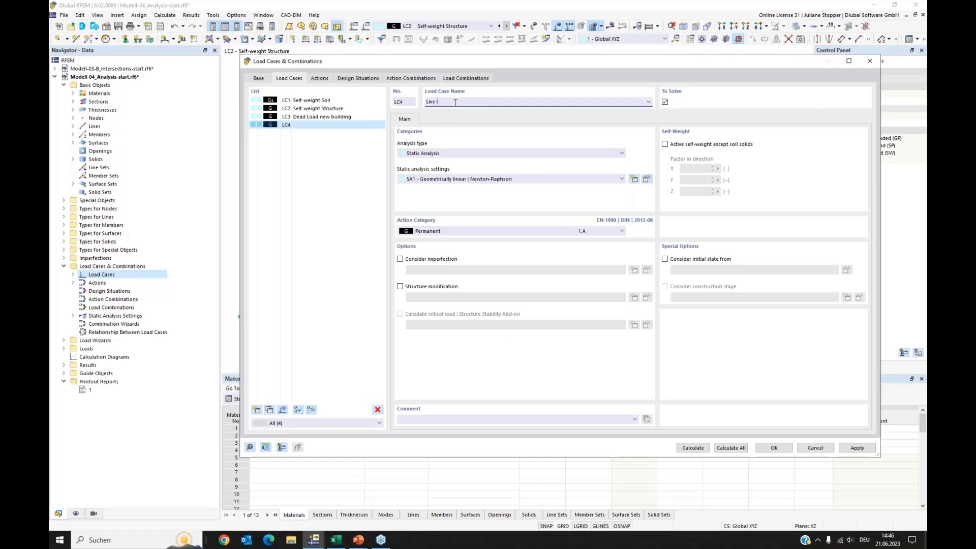
scroll(455, 103, "down", 1)
left_click(649, 103)
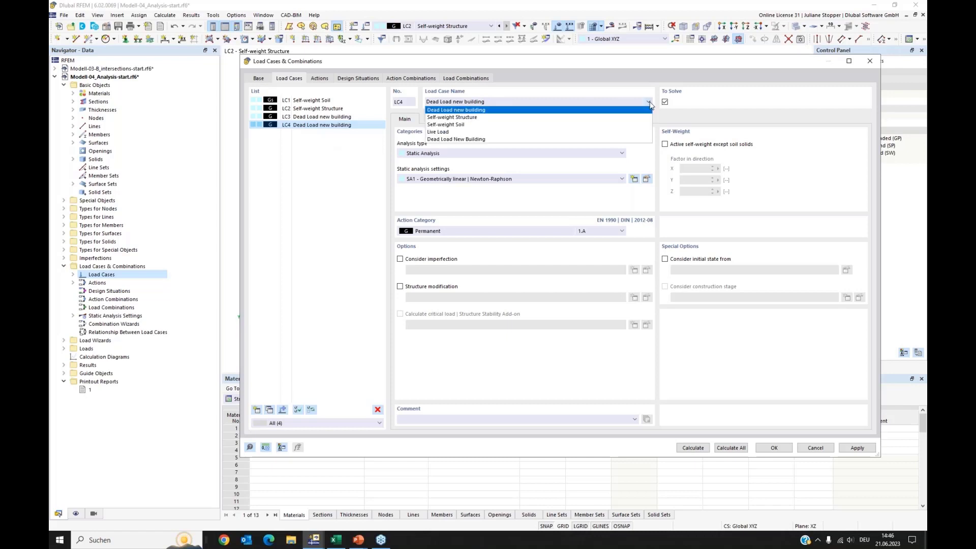
left_click(457, 131)
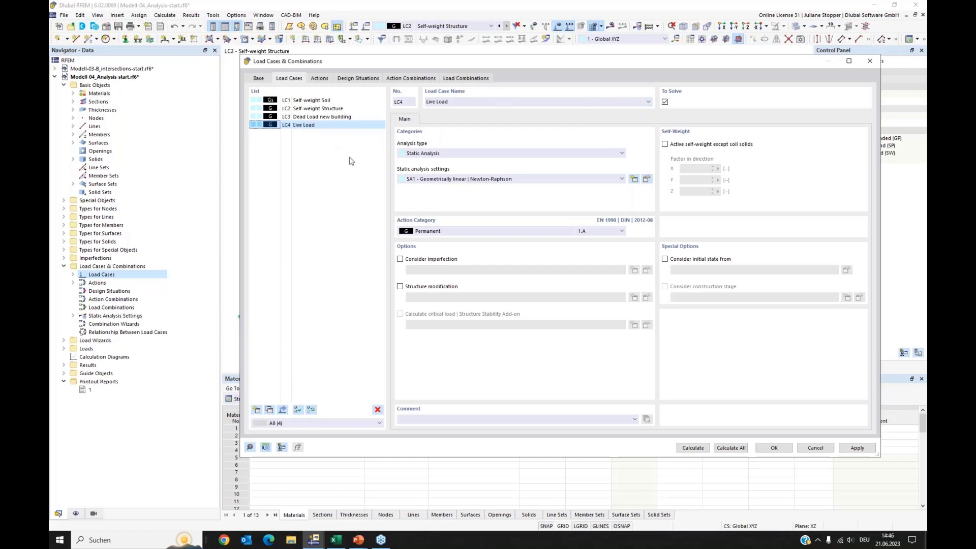
left_click(459, 232)
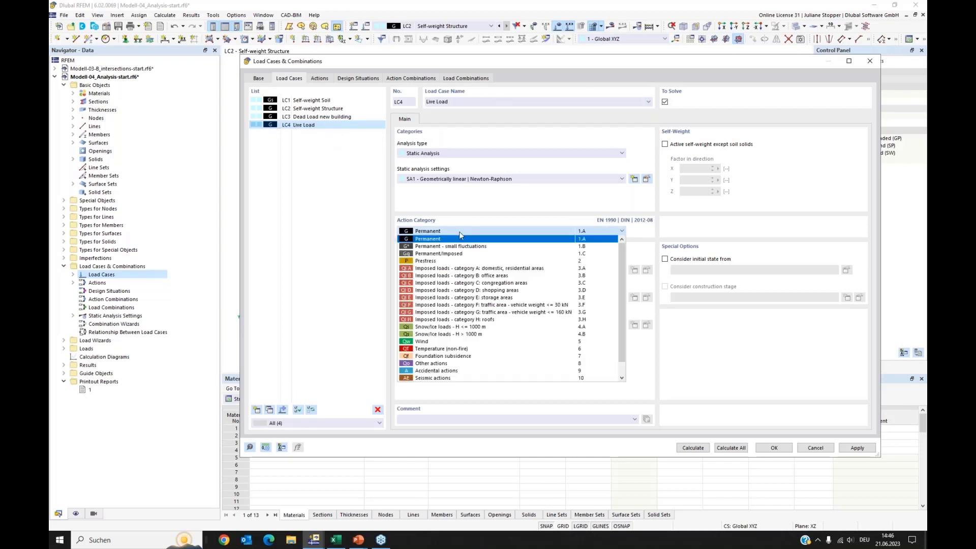
left_click(446, 268)
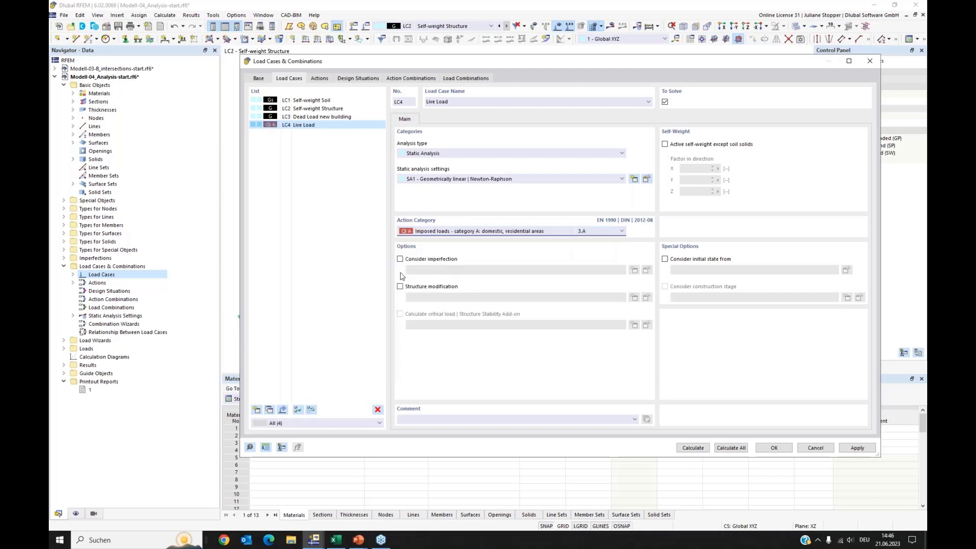
left_click(868, 450)
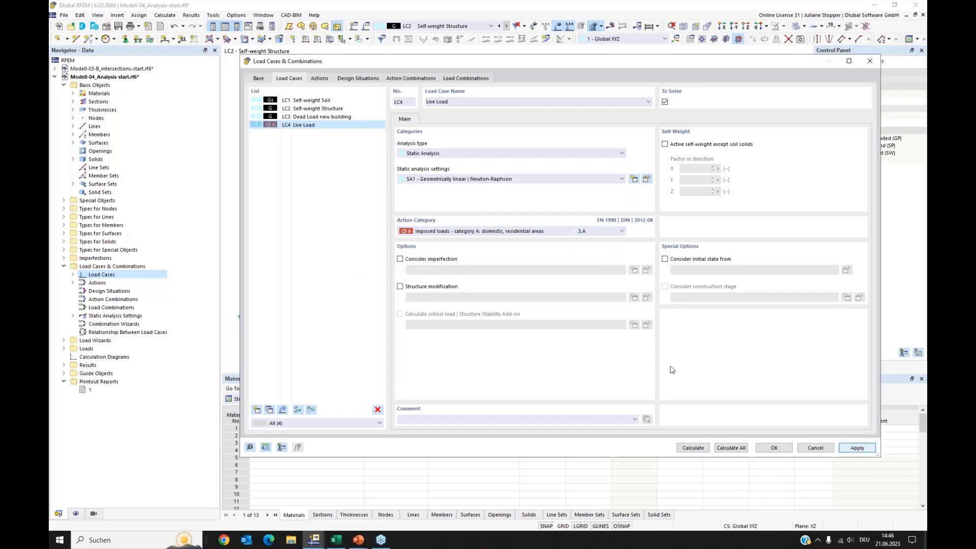
Add design situation DS1 of type SLS - Characteristic and apply it
left_click(320, 80)
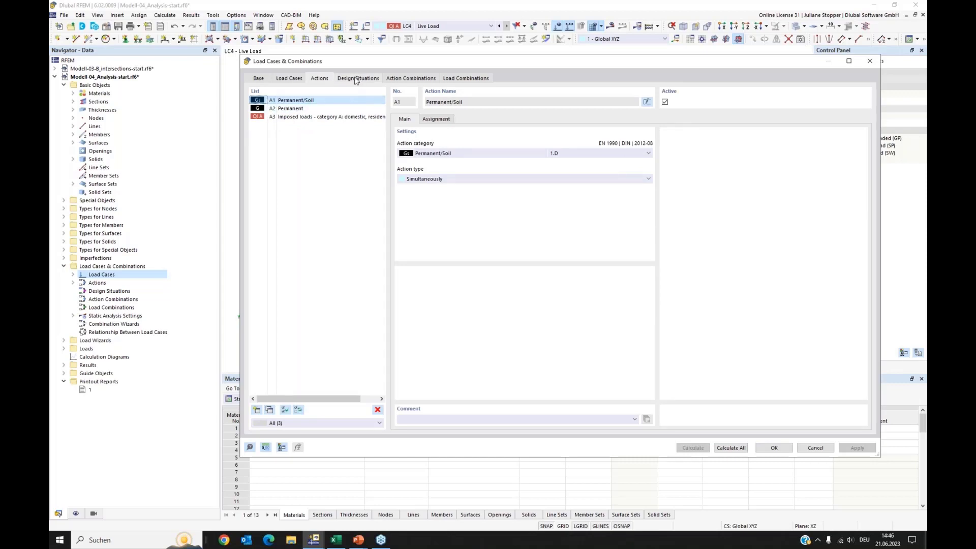
left_click(337, 80)
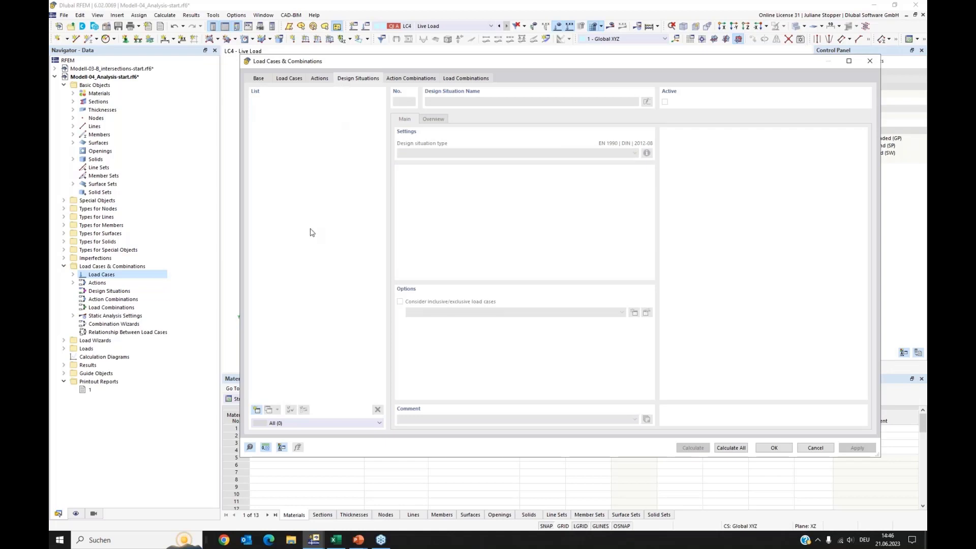
left_click(256, 410)
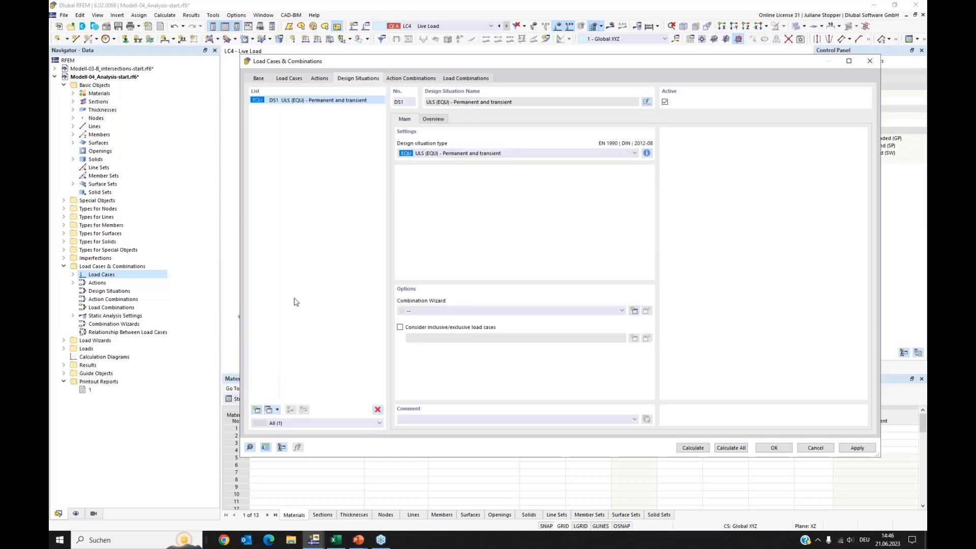
left_click(527, 155)
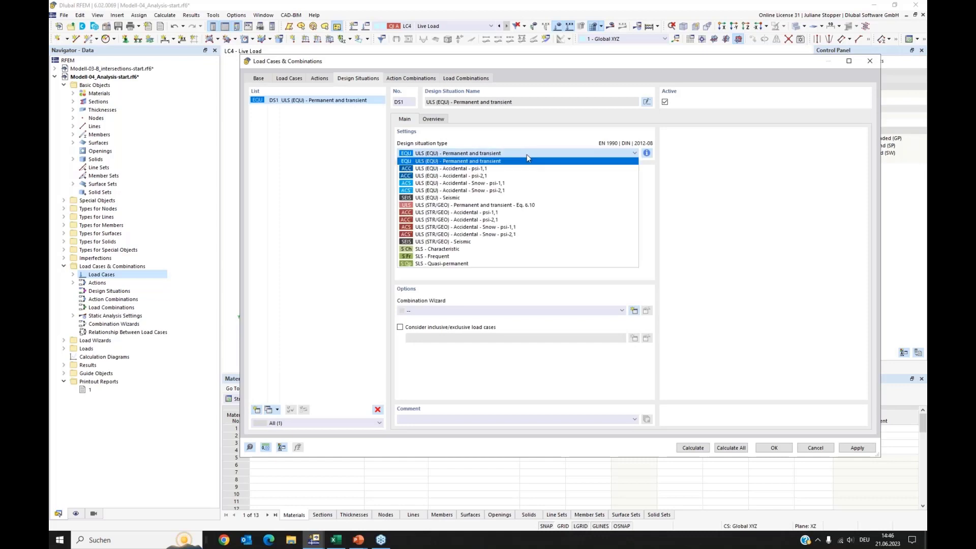
left_click(431, 249)
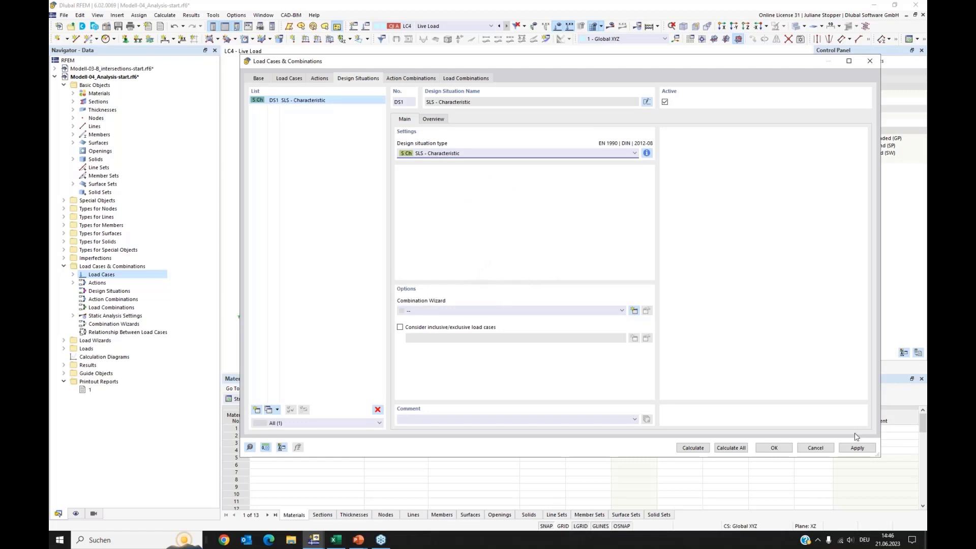
left_click(859, 448)
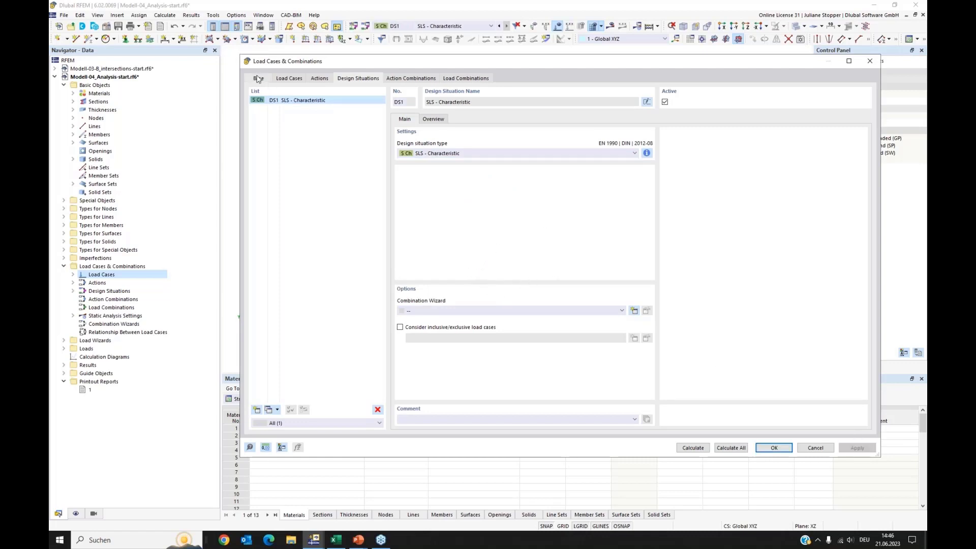
Create a combination wizard for DS1 that generates nonlinear load combinations with static analysis settings SA1
left_click(258, 79)
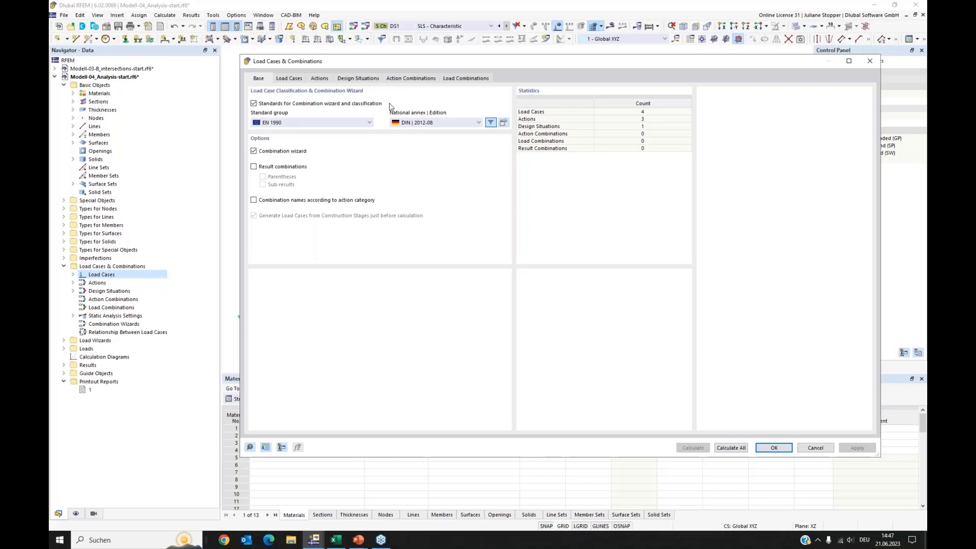
left_click(364, 81)
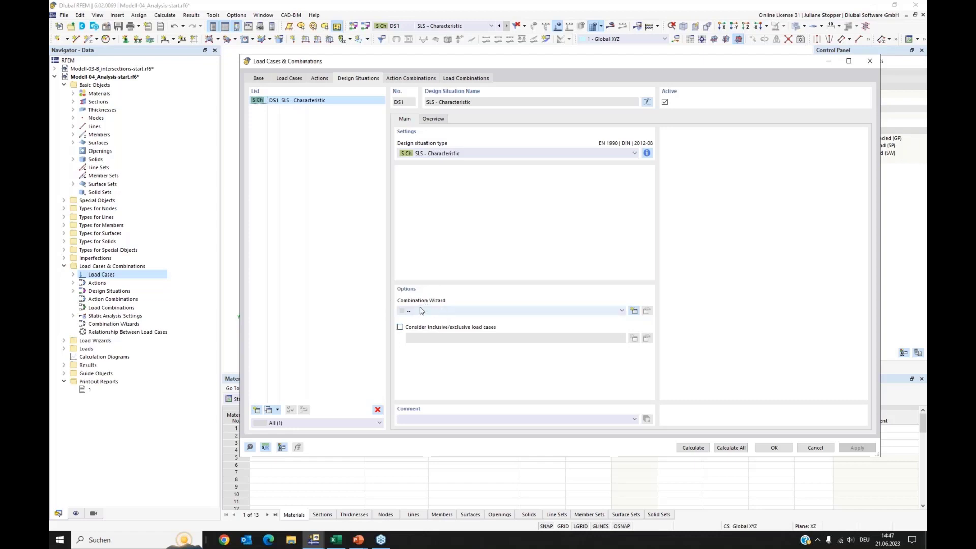
left_click(635, 311)
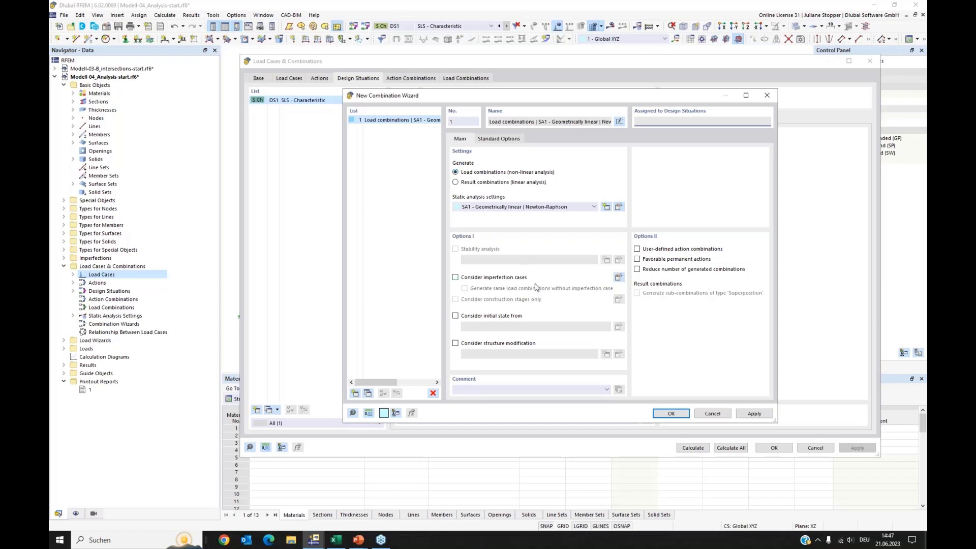
left_click(668, 413)
Add load combination CO3 and assign LC1 Self-weight Soil and LC2 Self-weight Structure to it with factor 1.00
left_click(401, 78)
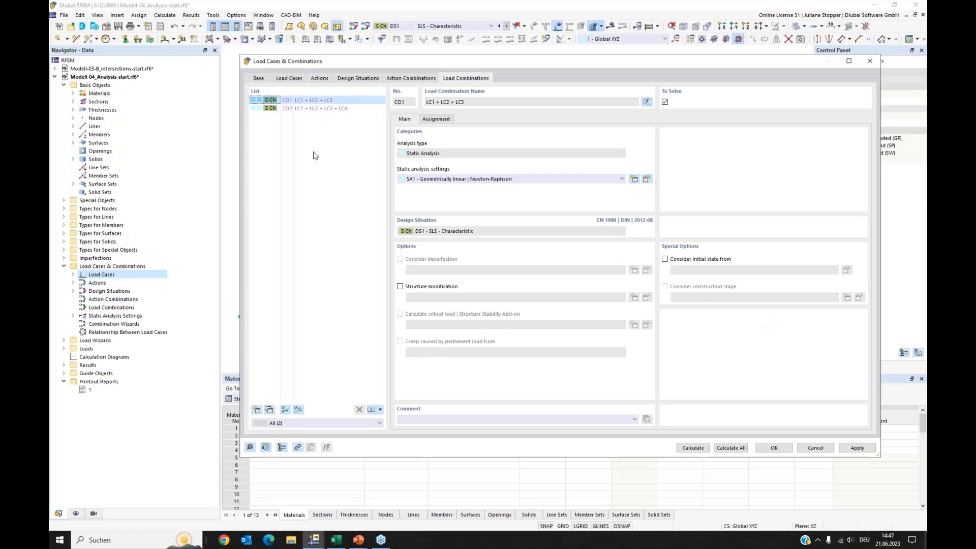
left_click(258, 412)
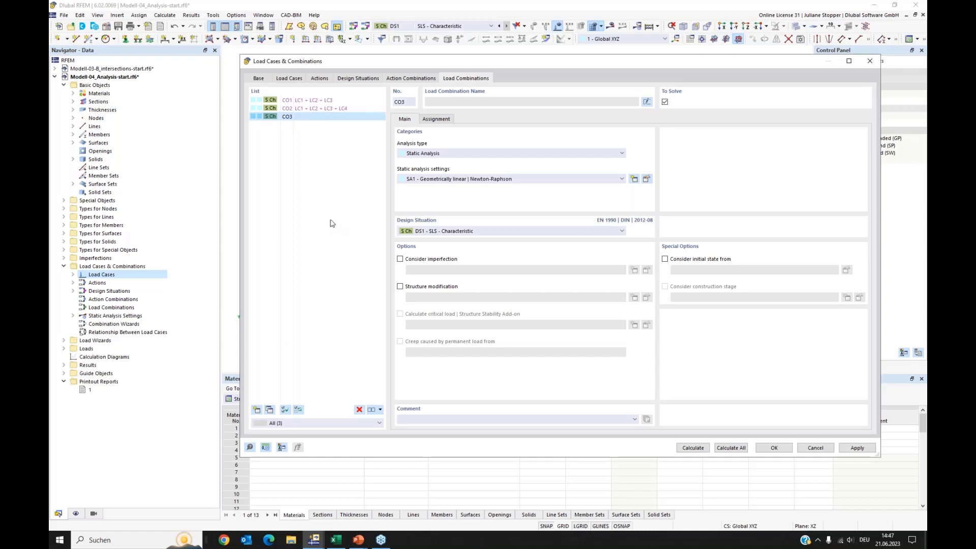
left_click(442, 120)
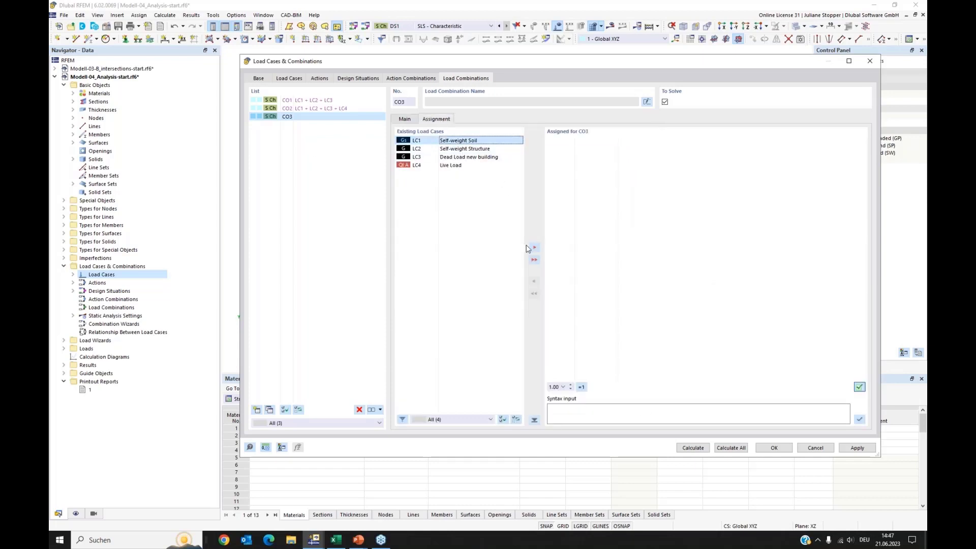
left_click(535, 247)
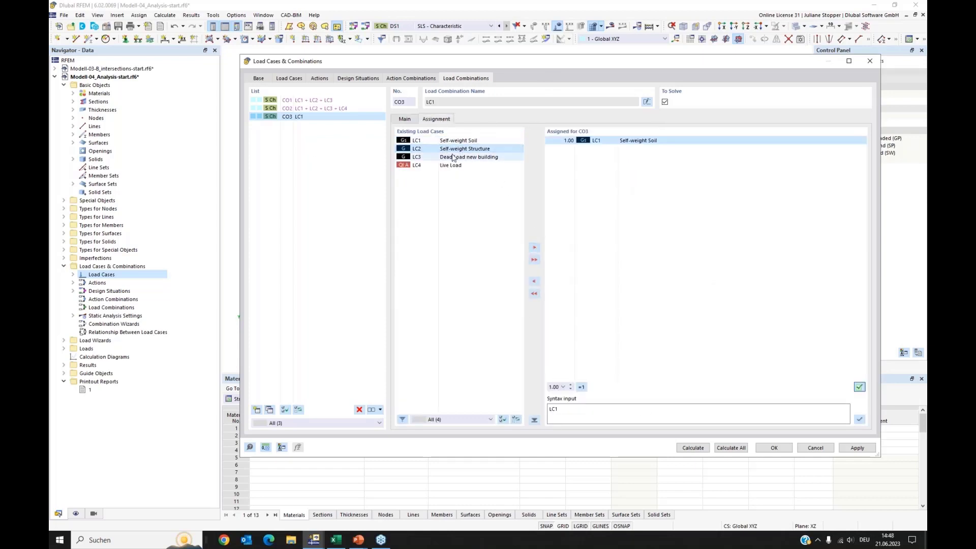
left_click(534, 248)
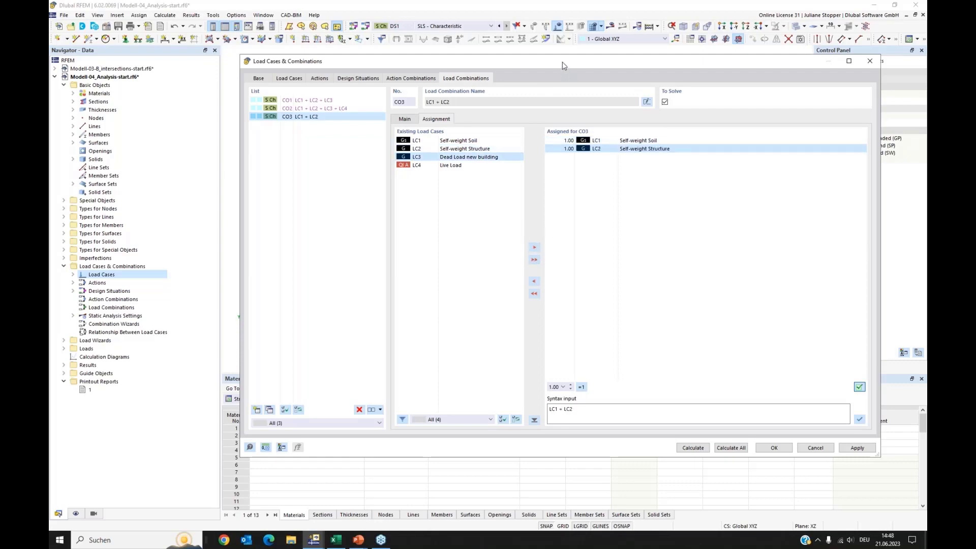
Activate structure modification for load combination CO3 and set the modification's comment to "Deactivation of the new building"
left_click_drag(563, 65, 578, 259)
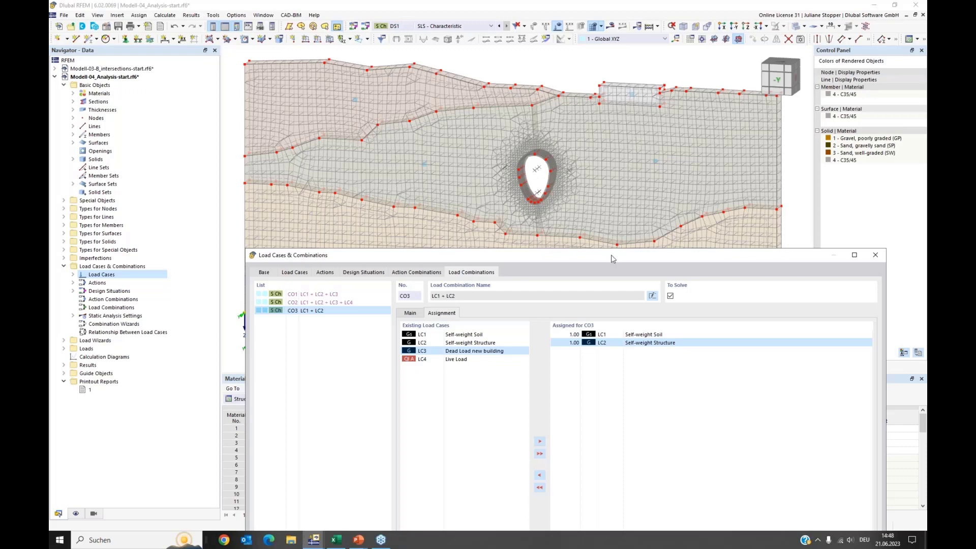
left_click_drag(613, 257, 621, 182)
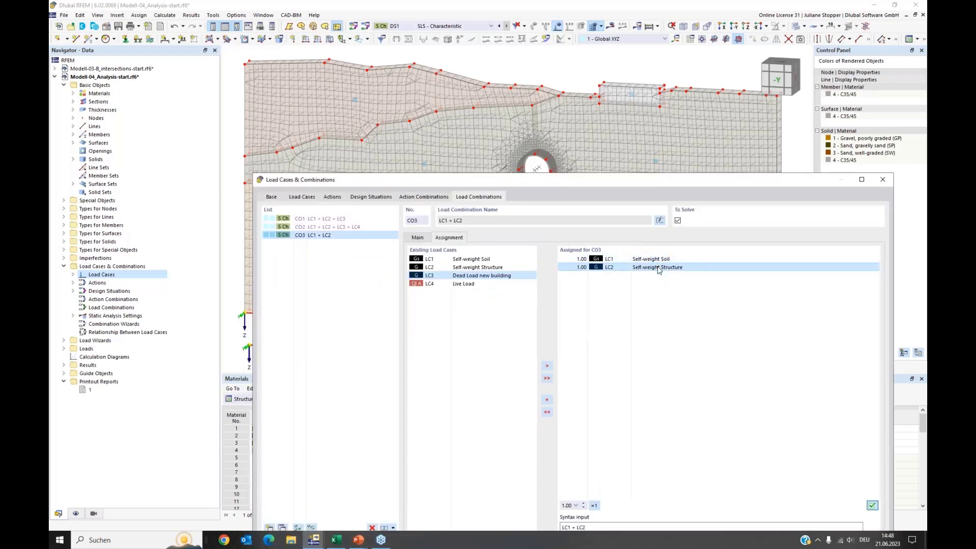
left_click(418, 238)
left_click_drag(544, 179, 552, 144)
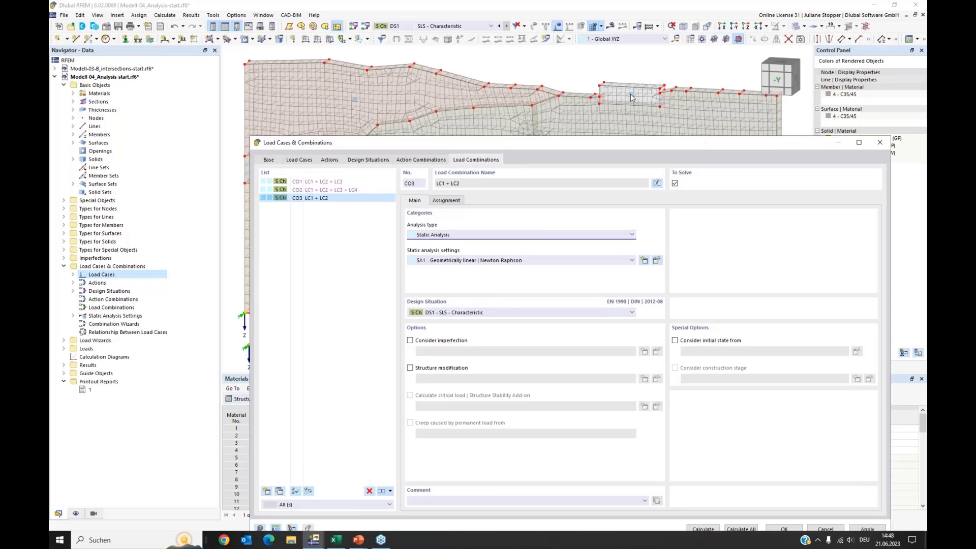
left_click(448, 202)
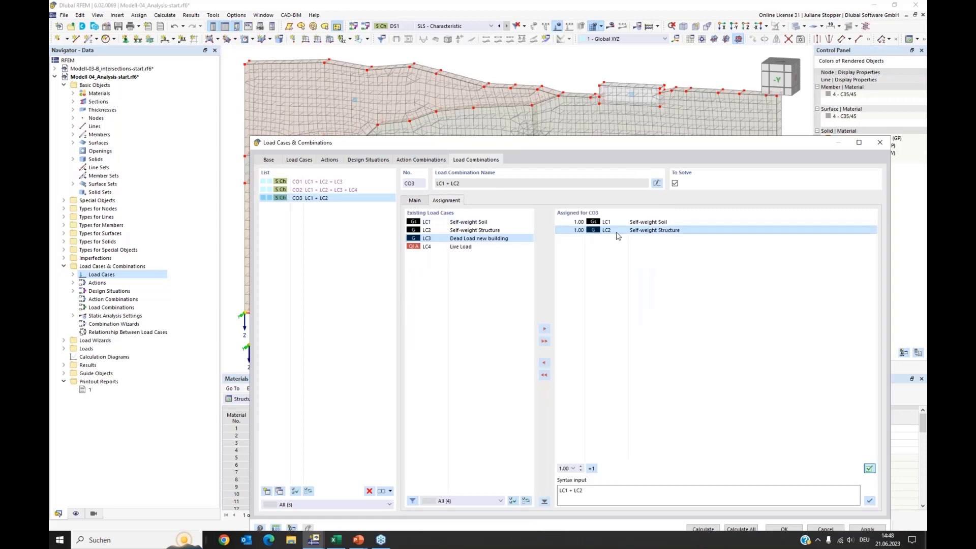
left_click(414, 201)
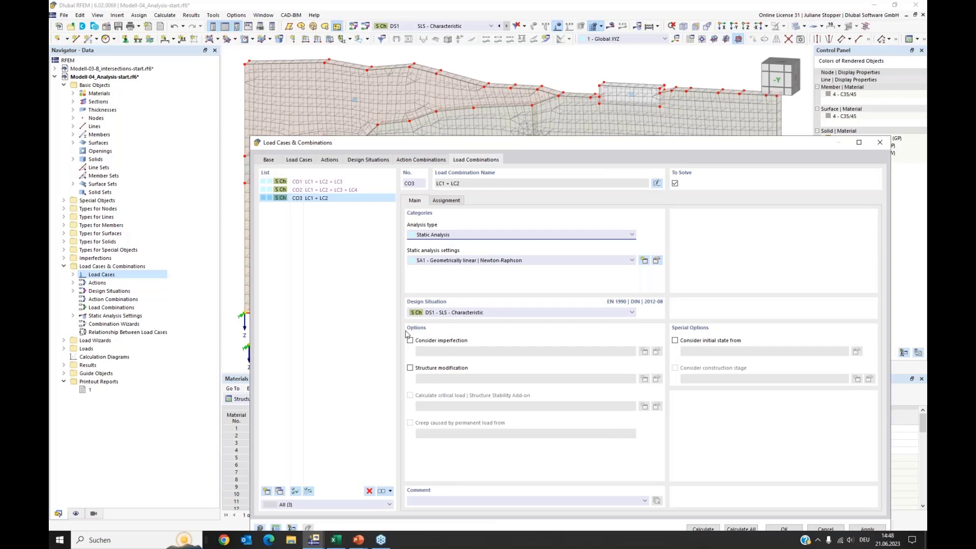
left_click(410, 368)
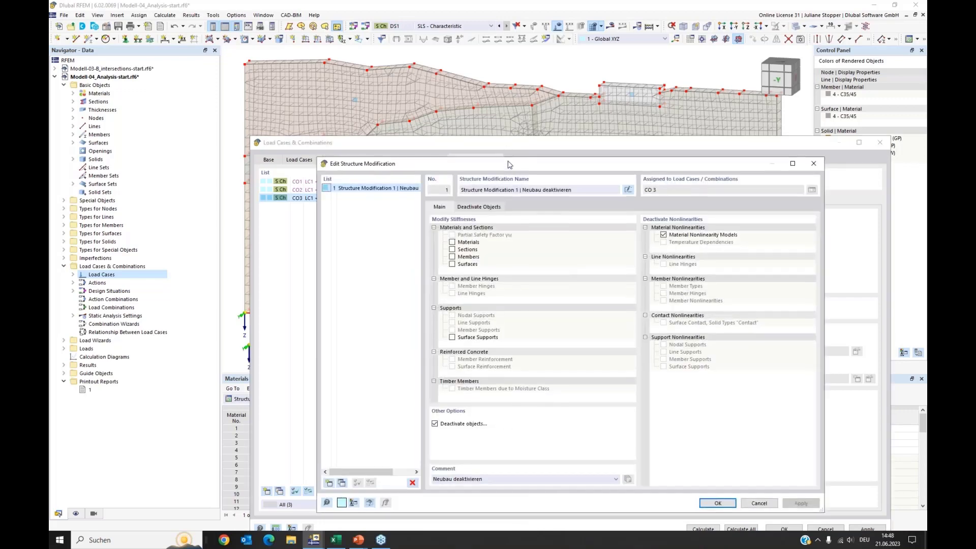
left_click_drag(508, 170, 508, 122)
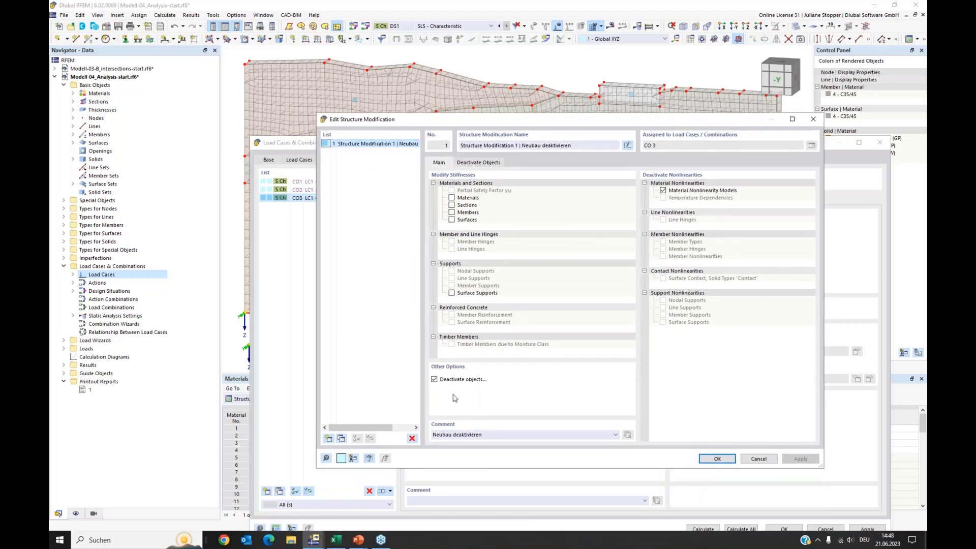
left_click(489, 434)
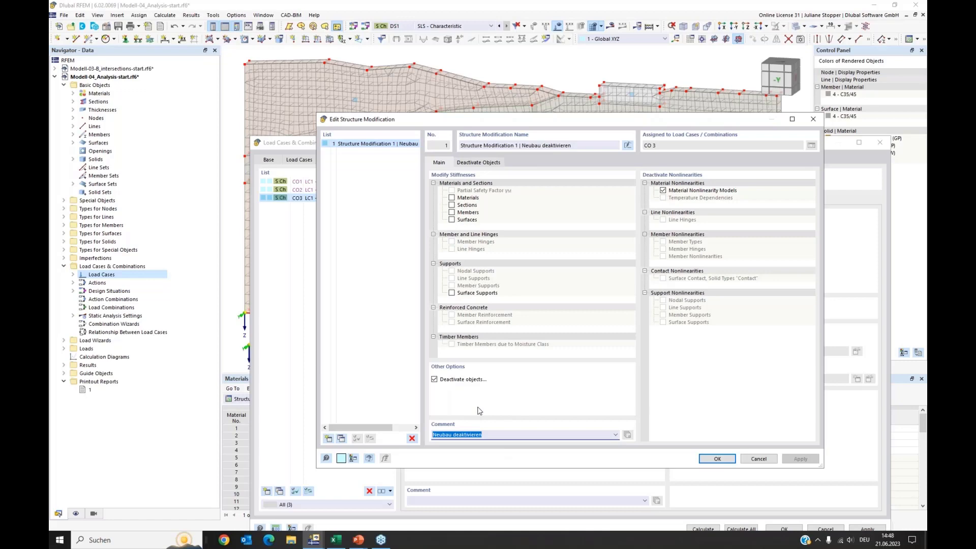
type("ding")
Check the structure modification's deactivated objects, inspecting in the model which solid object selection OS3 - Volumenkörper Neubau contains
left_click(435, 379)
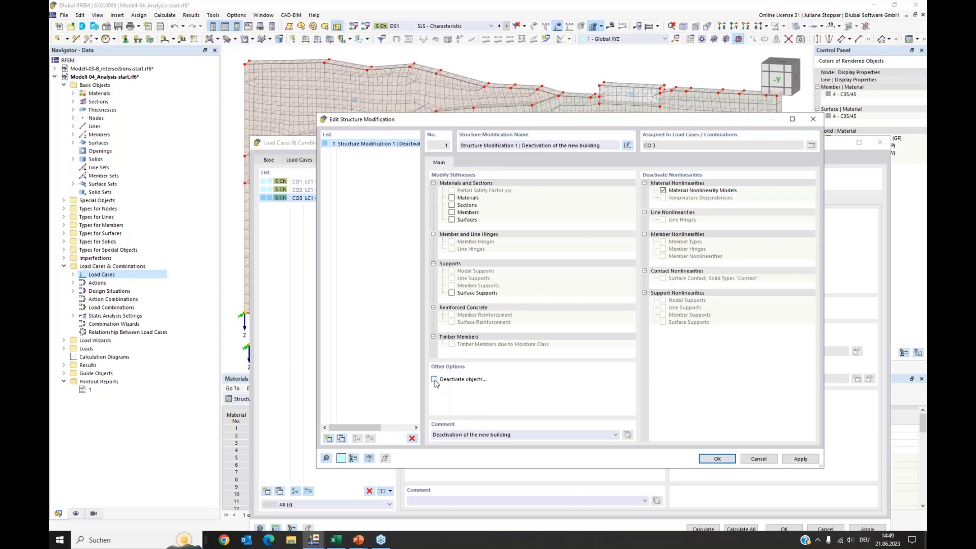
left_click(434, 380)
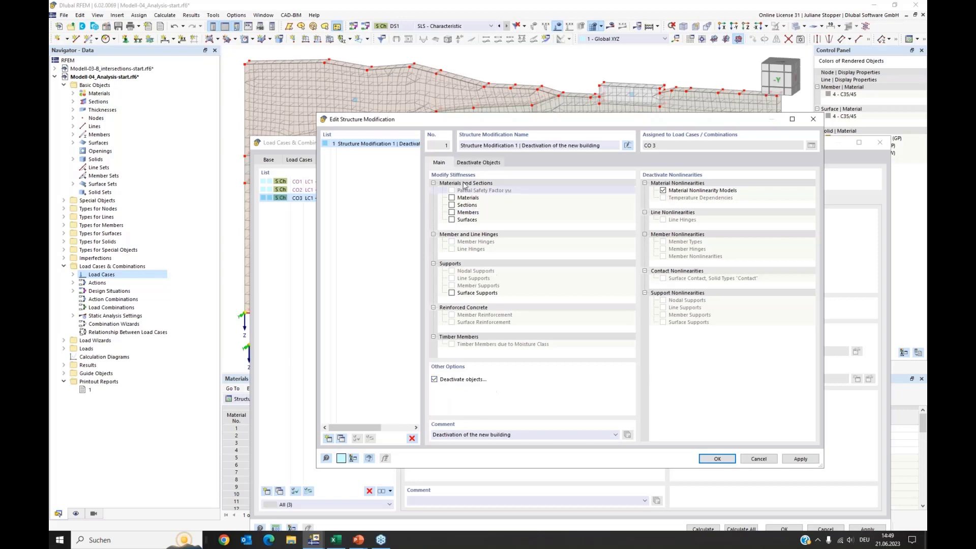
left_click(479, 163)
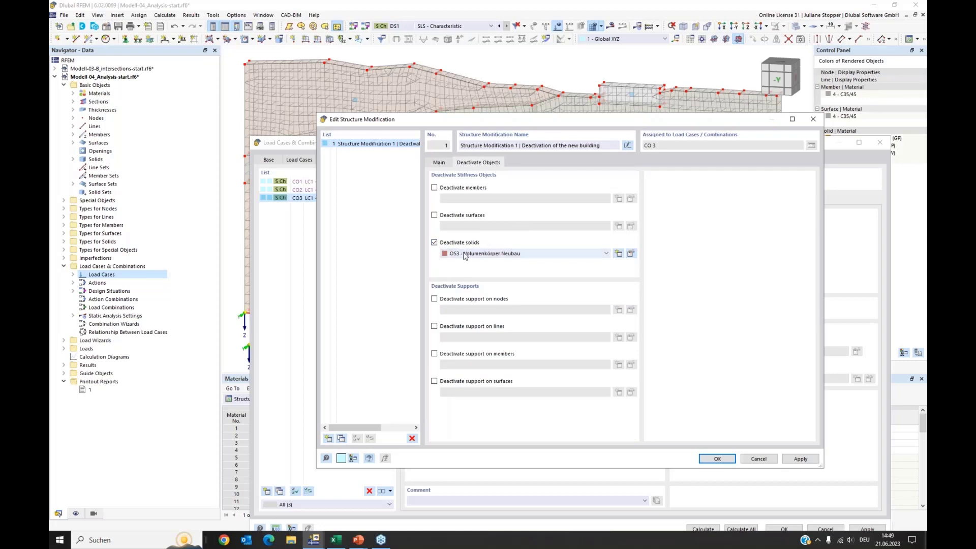
left_click(631, 253)
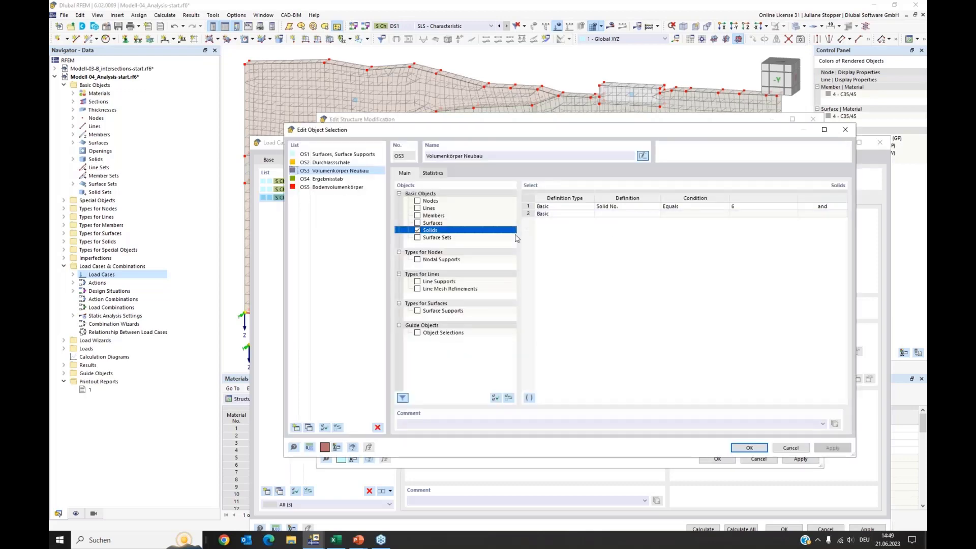
left_click(763, 208)
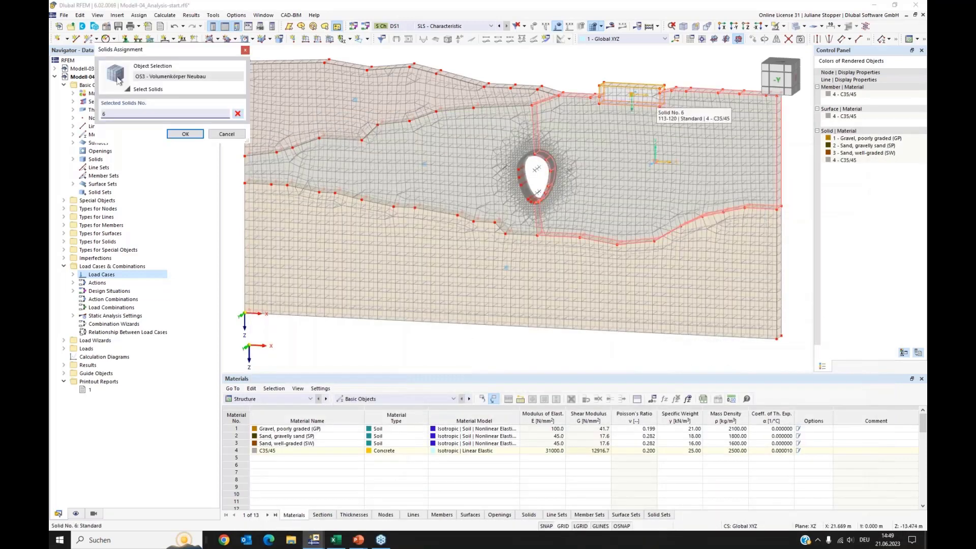
left_click(185, 134)
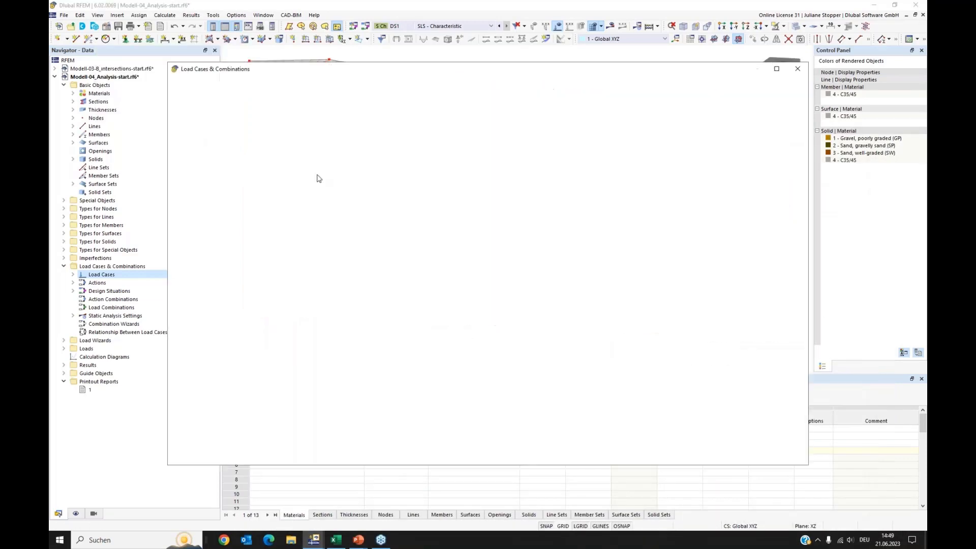
left_click(654, 425)
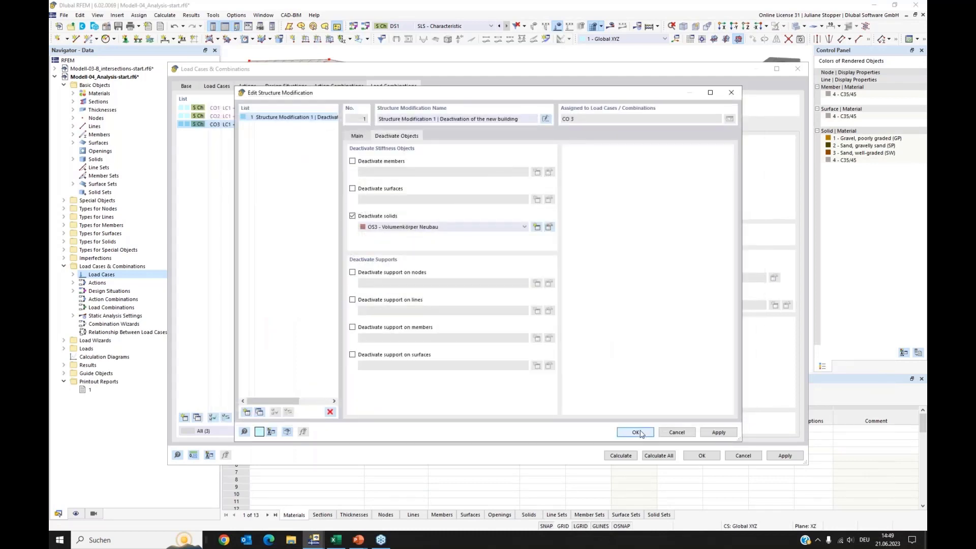
Accept the structure modification and duplicate load combination CO3 as CO4
left_click(636, 432)
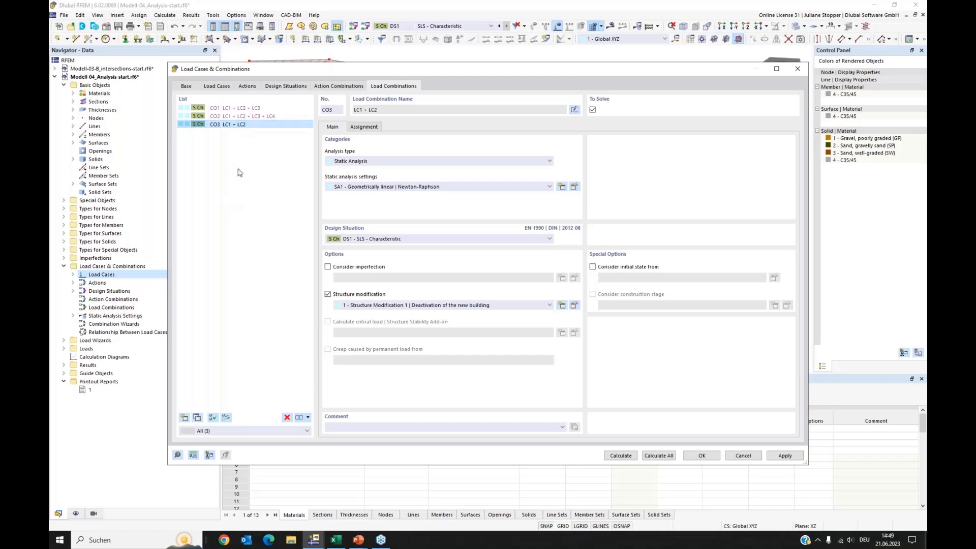
left_click(197, 418)
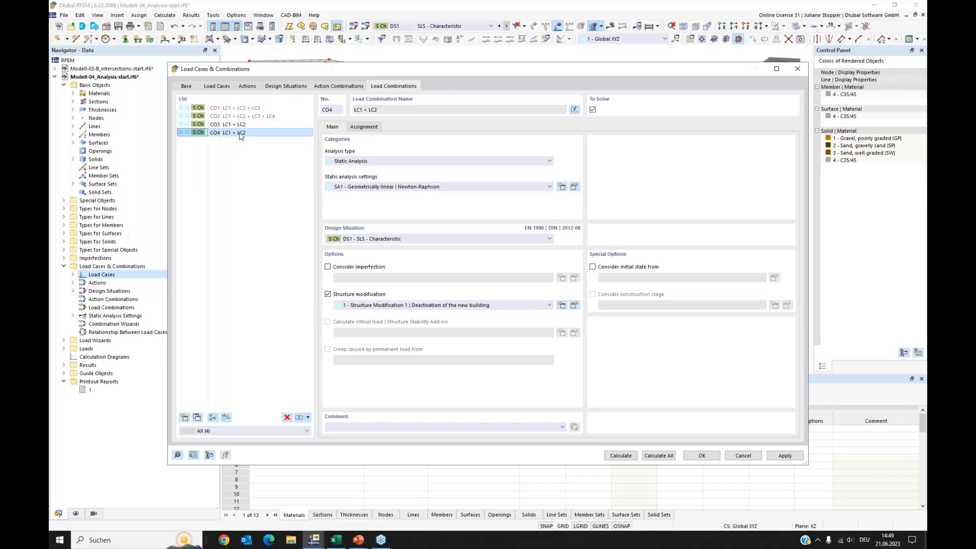
left_click_drag(316, 70, 349, 238)
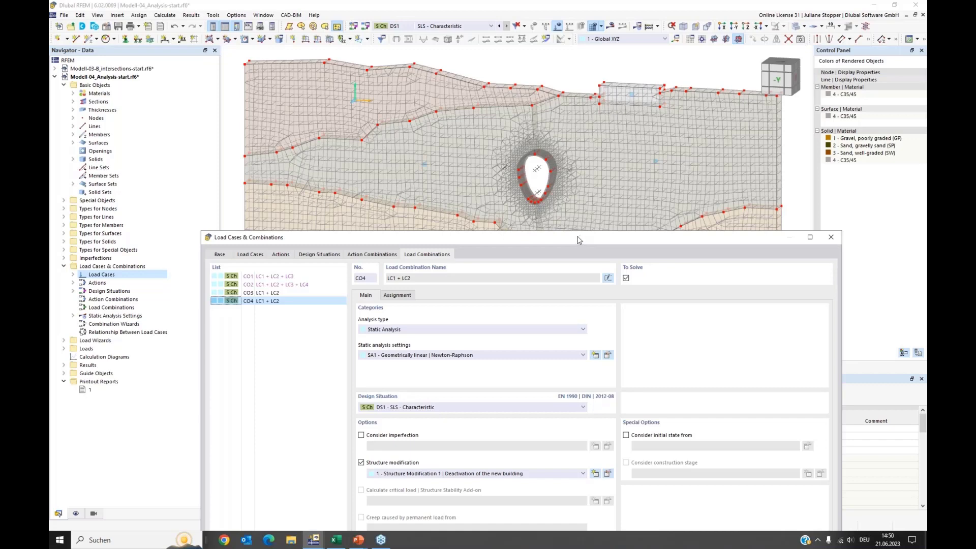
left_click_drag(578, 240, 585, 154)
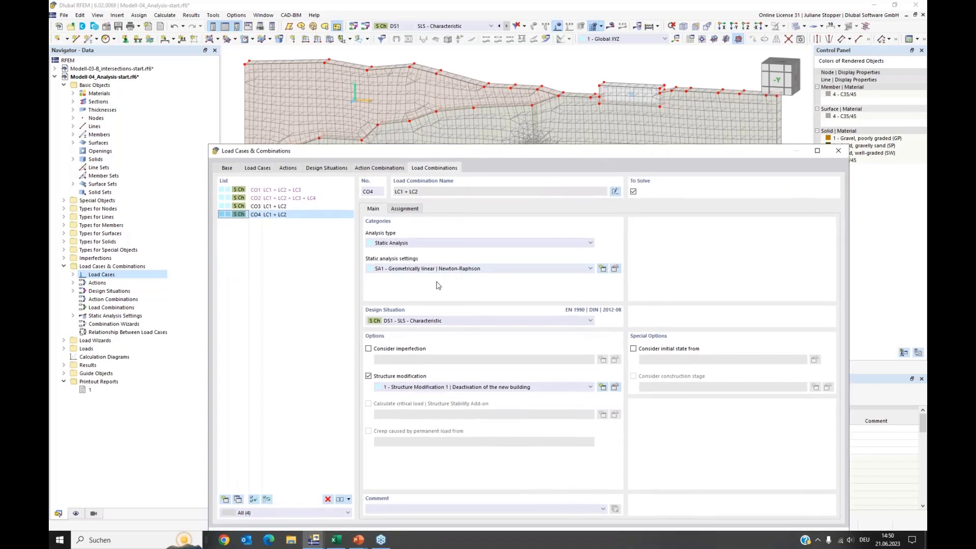
Duplicate static analysis settings SA1, name the copy "SA1 for undeformed structure" and enable equilibrium for undeformed structure in it
left_click(615, 269)
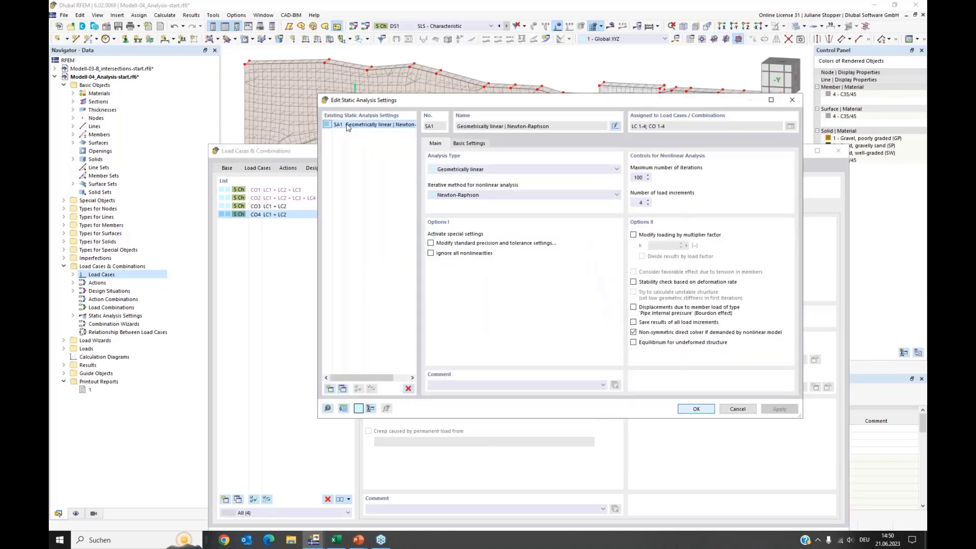
left_click(342, 389)
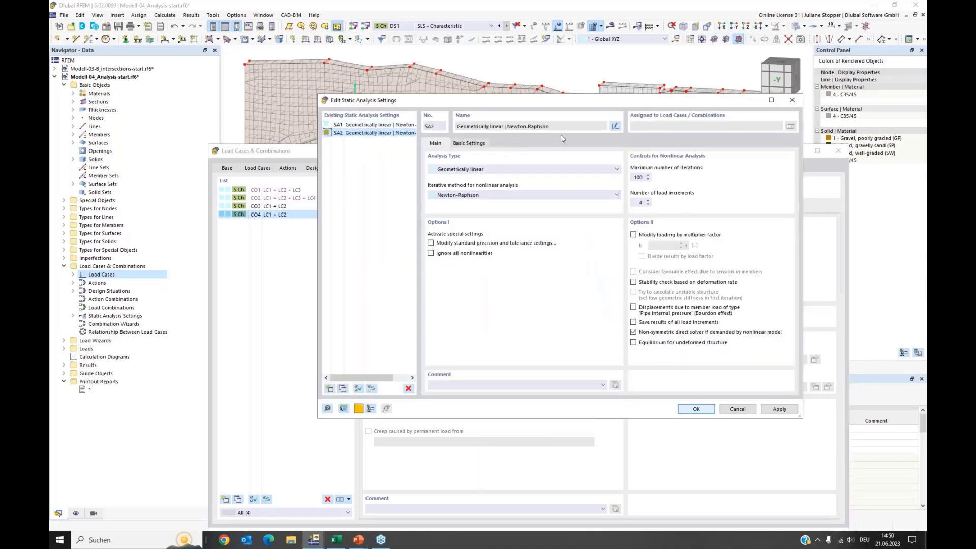
left_click(615, 126)
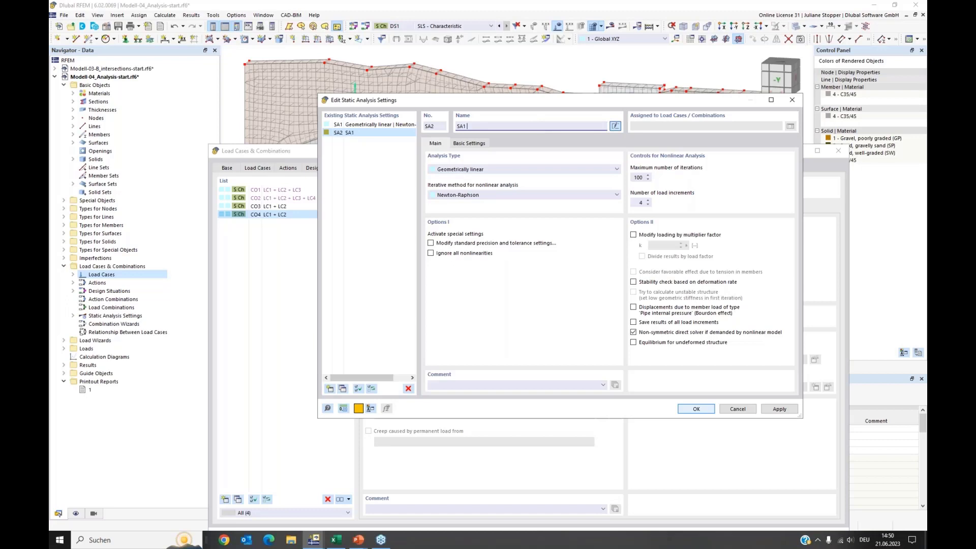
type("SA1 for undeformed structure")
left_click(634, 343)
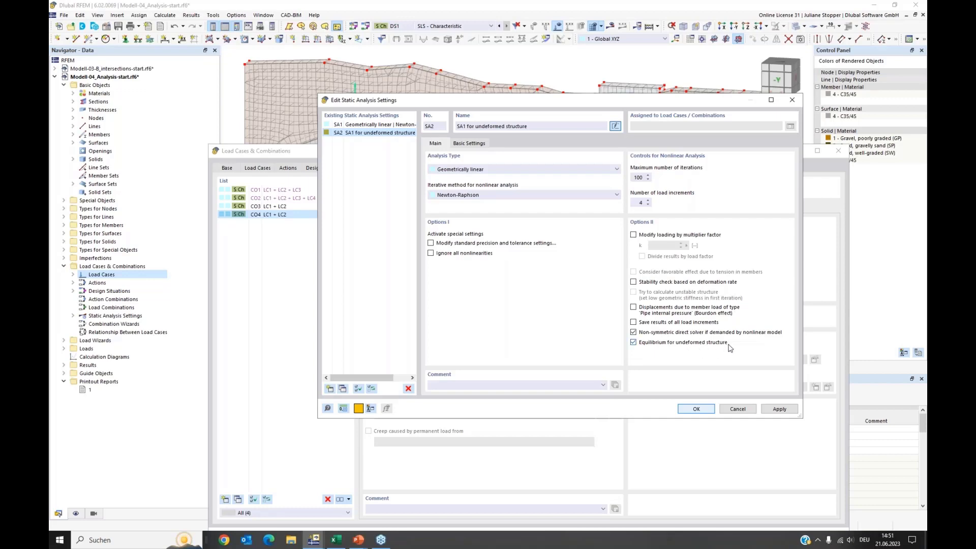
left_click(697, 409)
Assign static analysis settings SA2 - SA1 for undeformed structure to load combination CO4
left_click(437, 269)
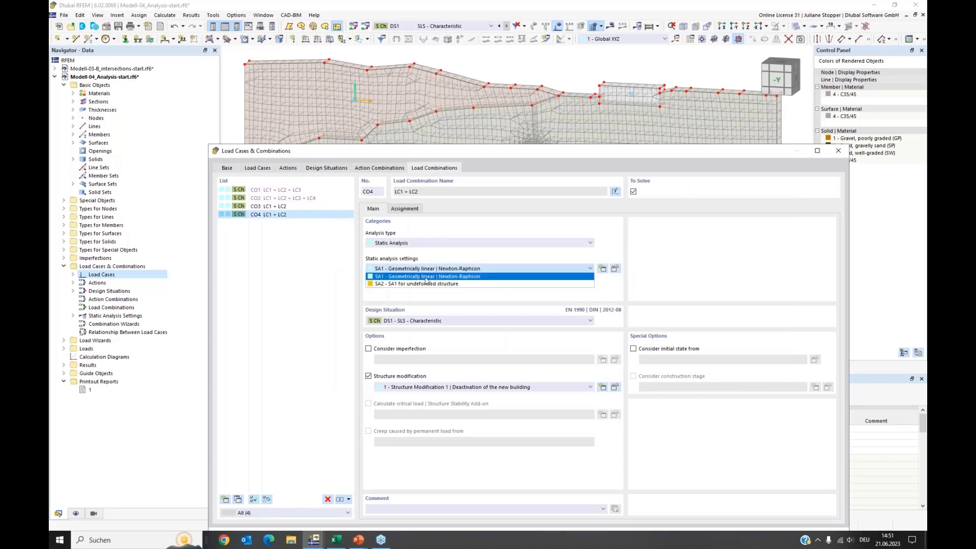
left_click(428, 283)
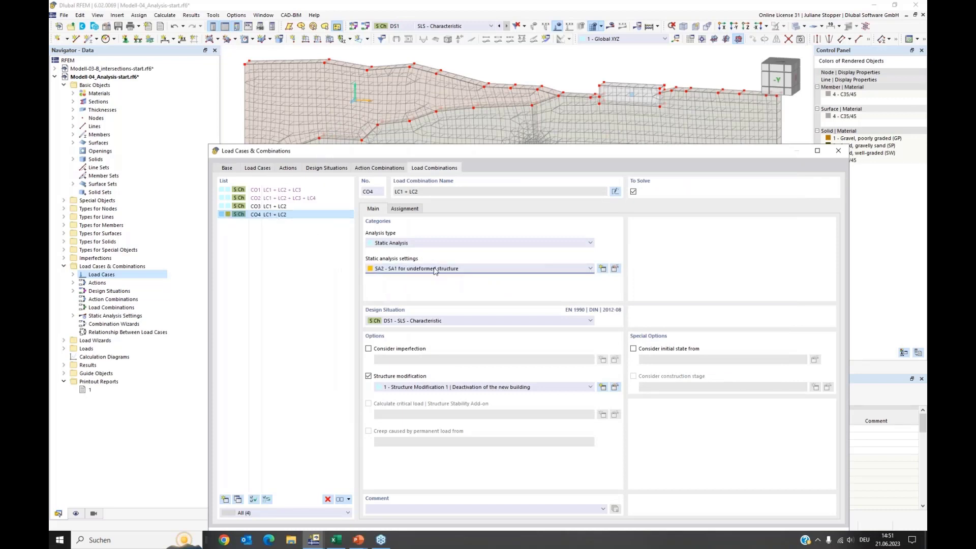
left_click_drag(446, 151, 445, 87)
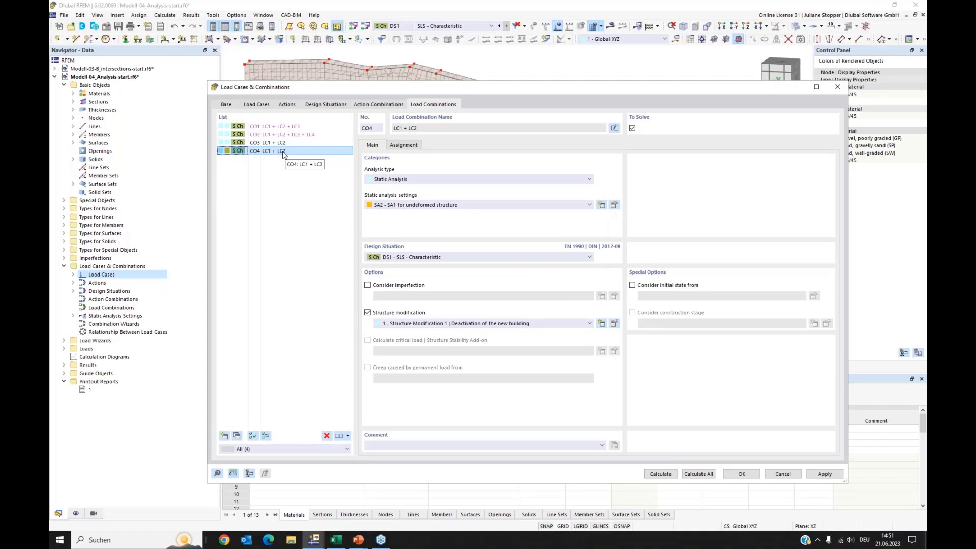
Make load combinations CO1 and CO2 consider the initial state from CO4, and accept the load case and combination definitions
left_click(267, 127)
left_click(267, 135, "ctrl")
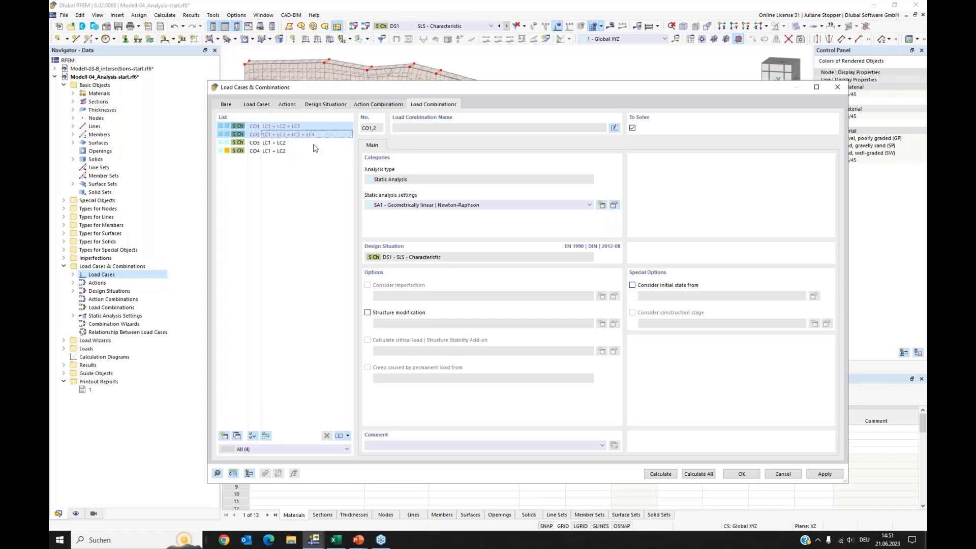
left_click(632, 285)
left_click(731, 295)
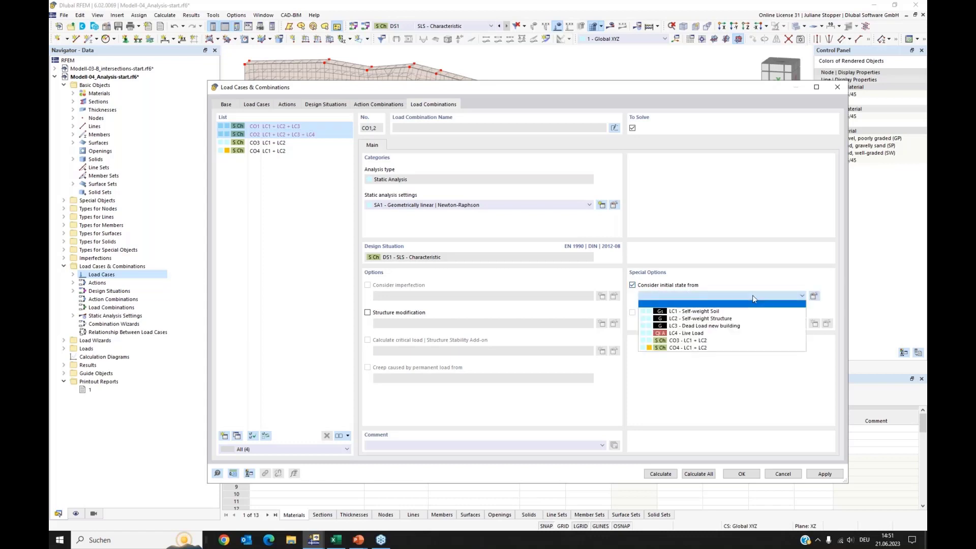
left_click(683, 348)
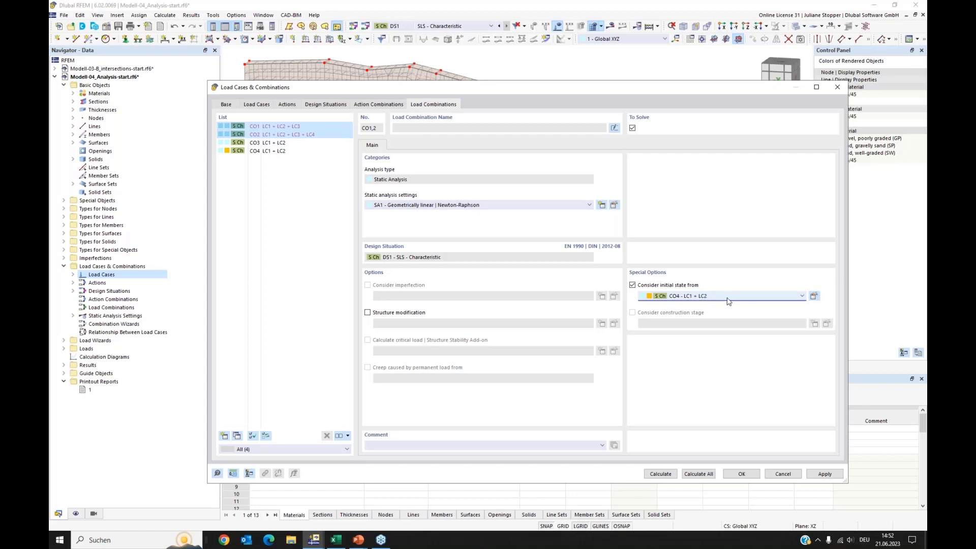
left_click(743, 474)
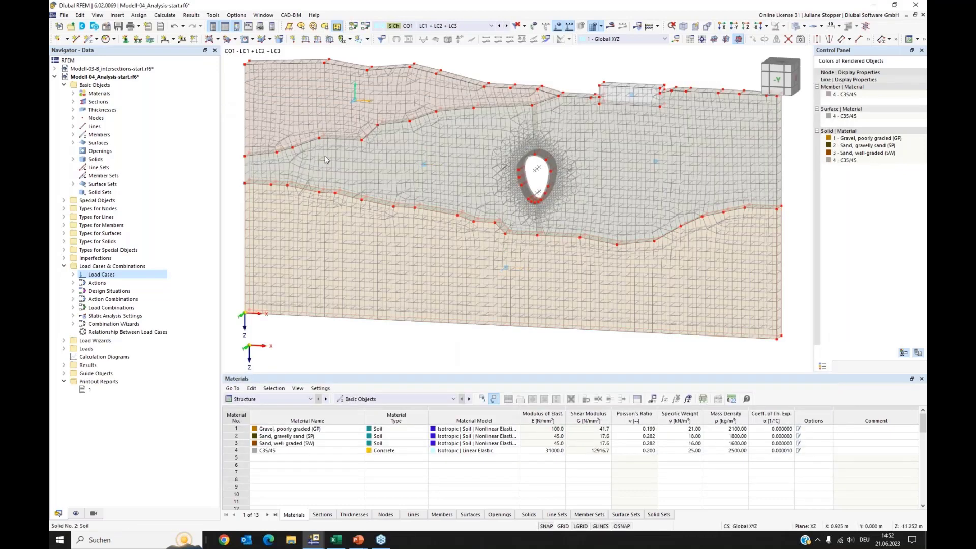
Create a uniform surface load of 100 kN/m² in load case LC3 - Dead Load new building on the foundation's top surface
scroll(320, 162, "down", 1)
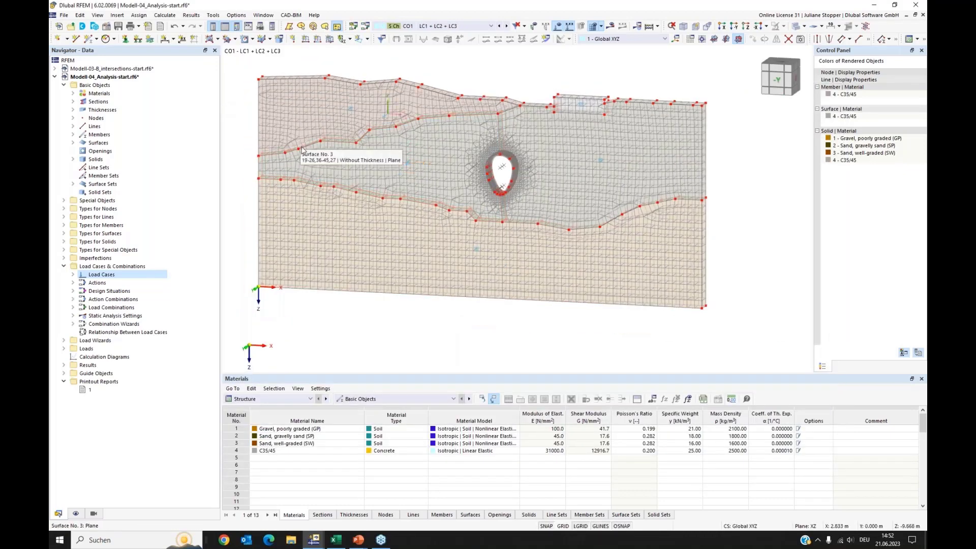
left_click(64, 349)
left_click(73, 373)
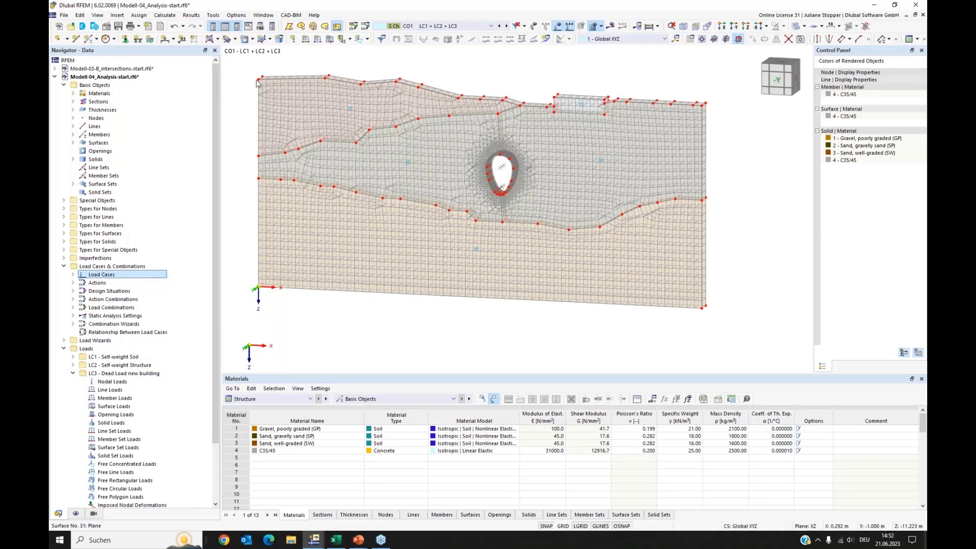
left_click(329, 41)
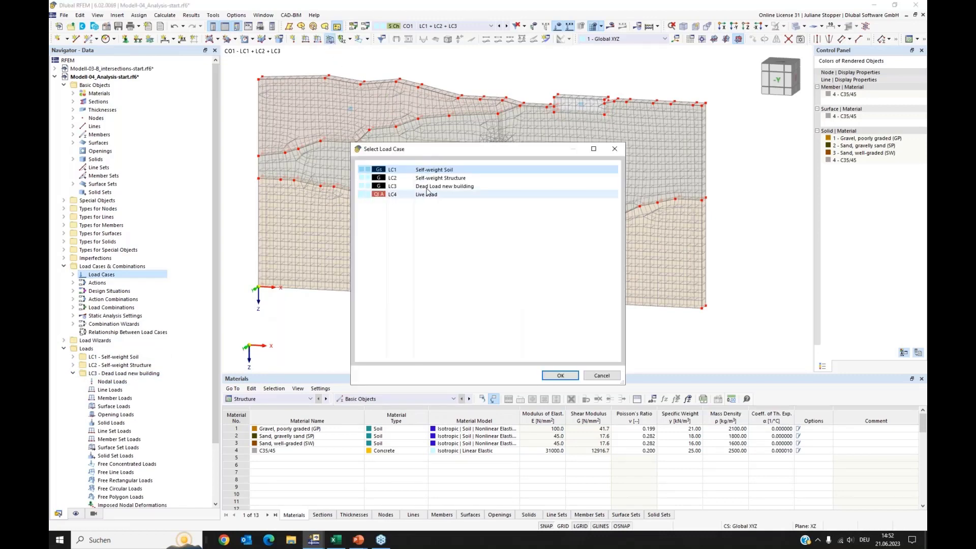
left_click(443, 186)
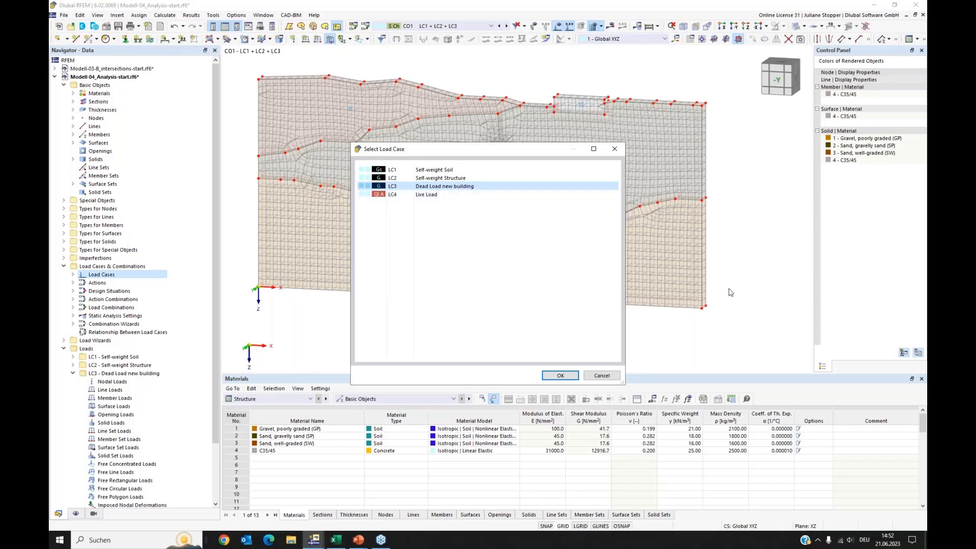
left_click(560, 376)
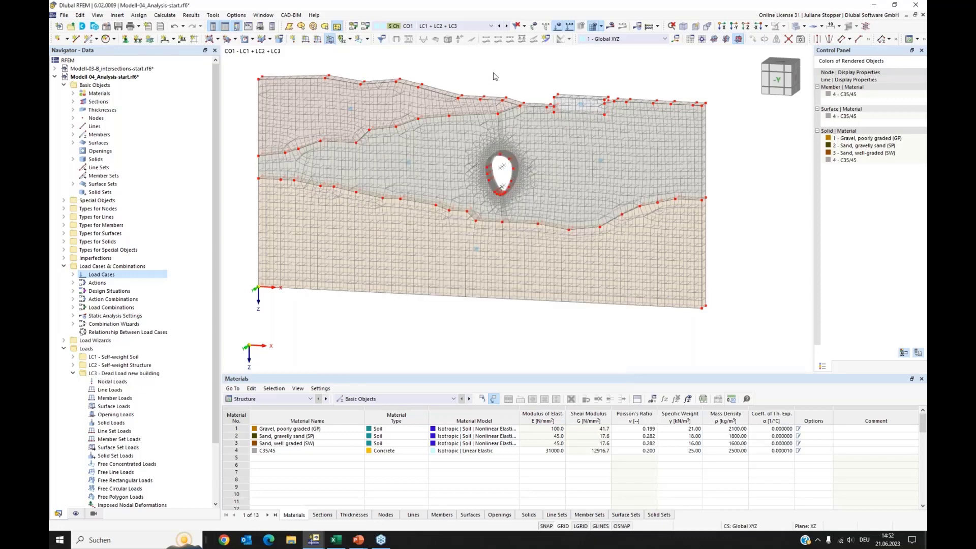
left_click(727, 117)
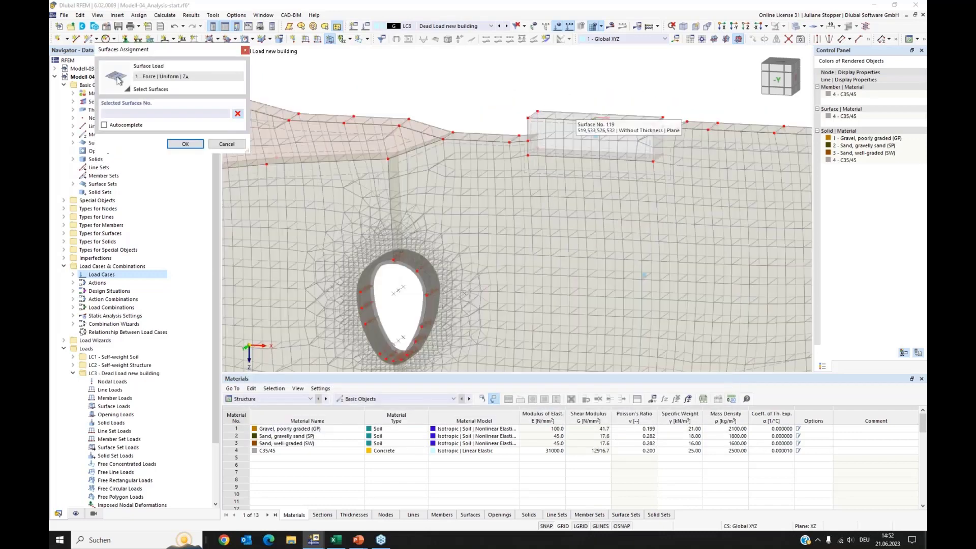
left_click(570, 116)
left_click(186, 145)
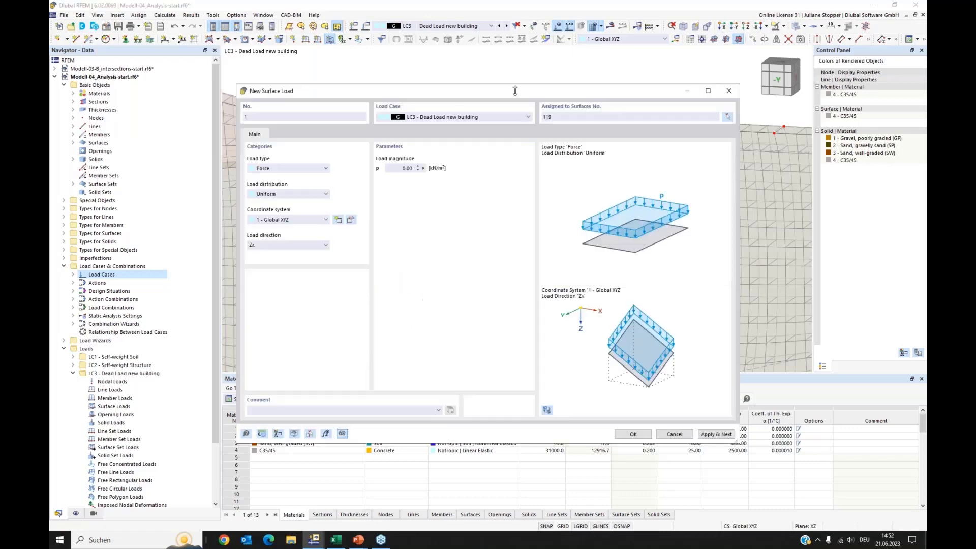
left_click(394, 168)
left_click(640, 435)
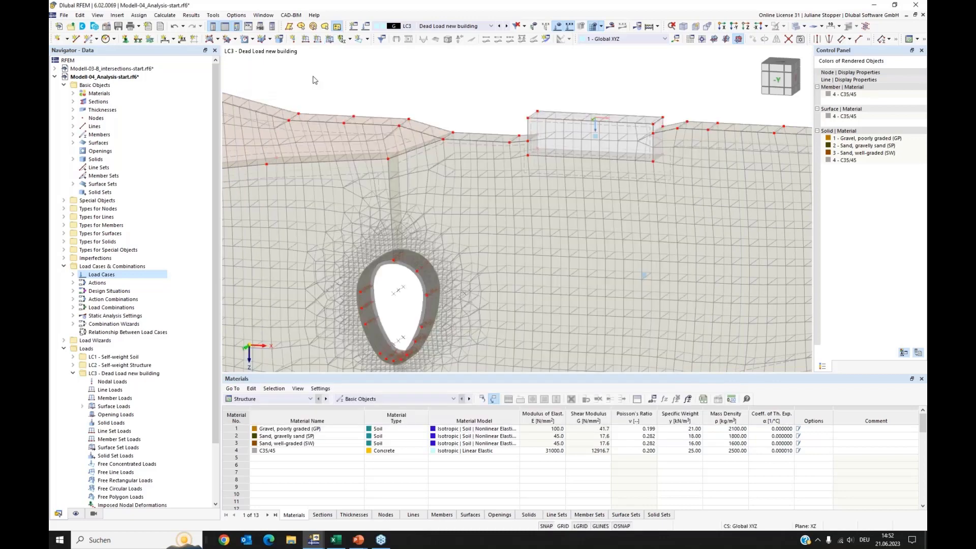
Create a uniform surface load of 125 kN/m² in load case LC4 - Live Load on the foundation's top surface
left_click(330, 40)
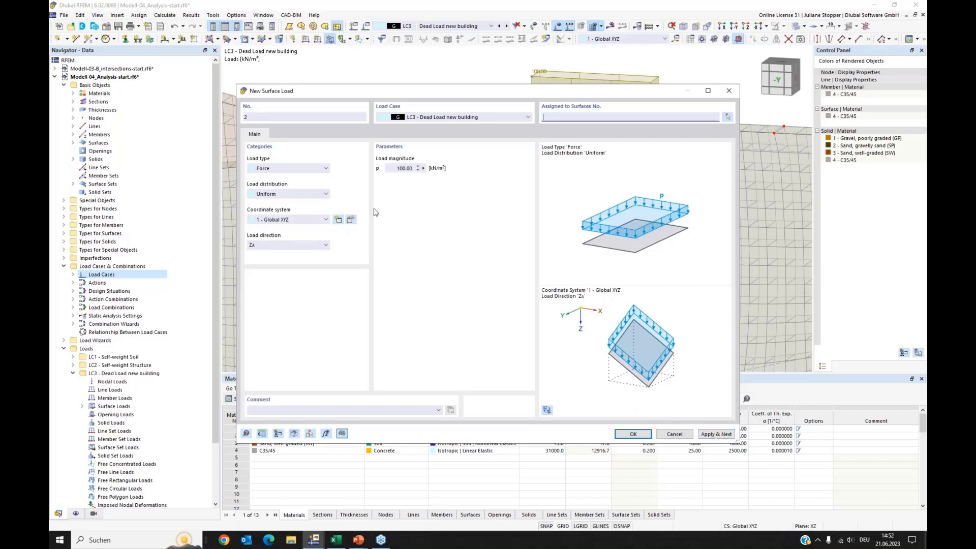
left_click(492, 118)
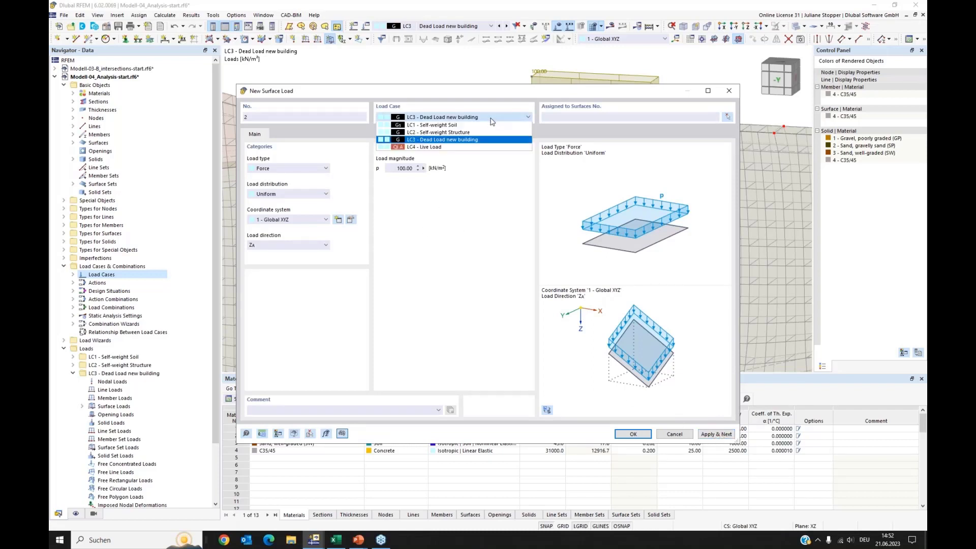
left_click(457, 148)
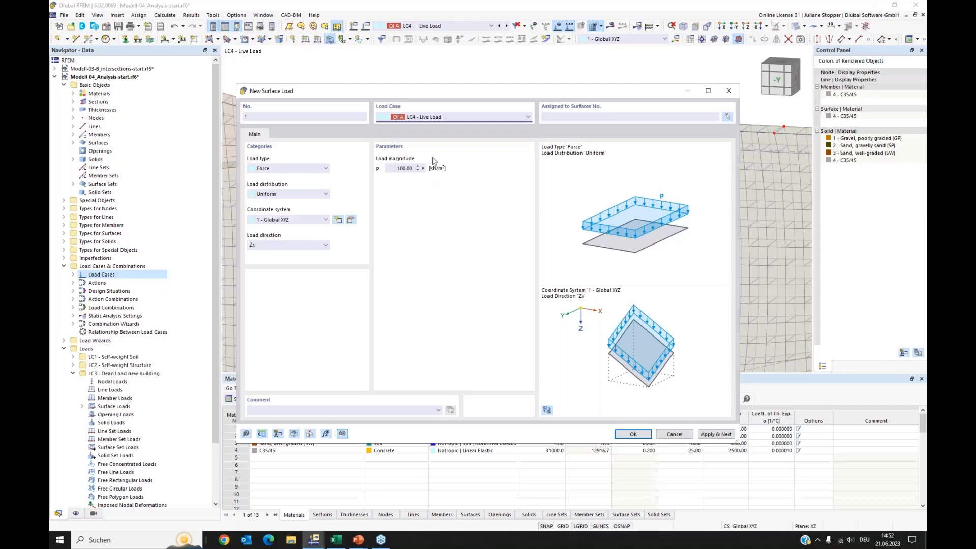
left_click(729, 117)
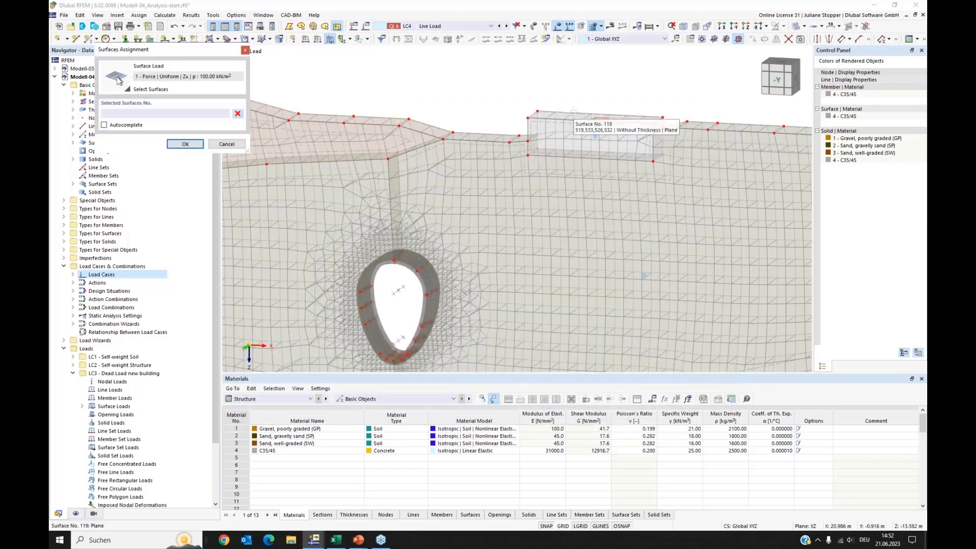
left_click(573, 112)
left_click(185, 144)
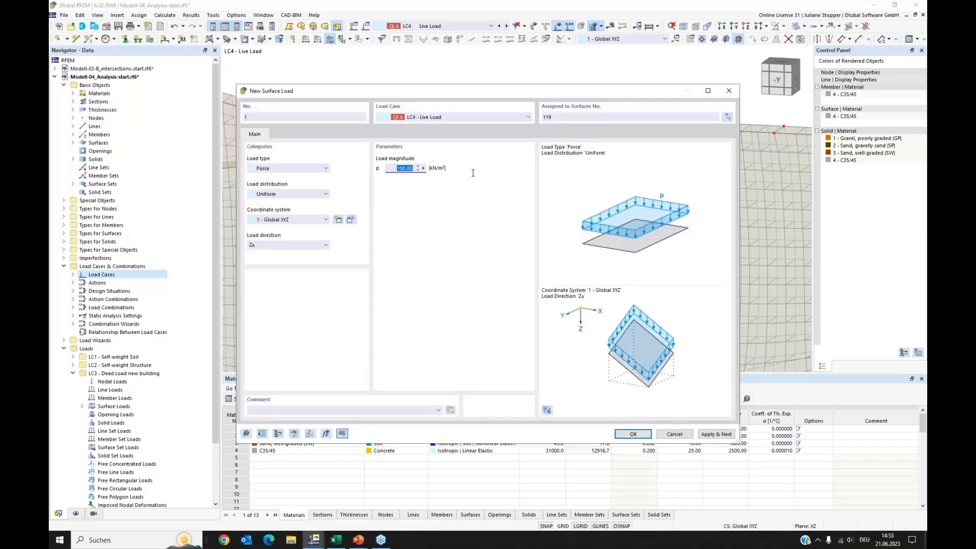
type("125")
left_click(642, 438)
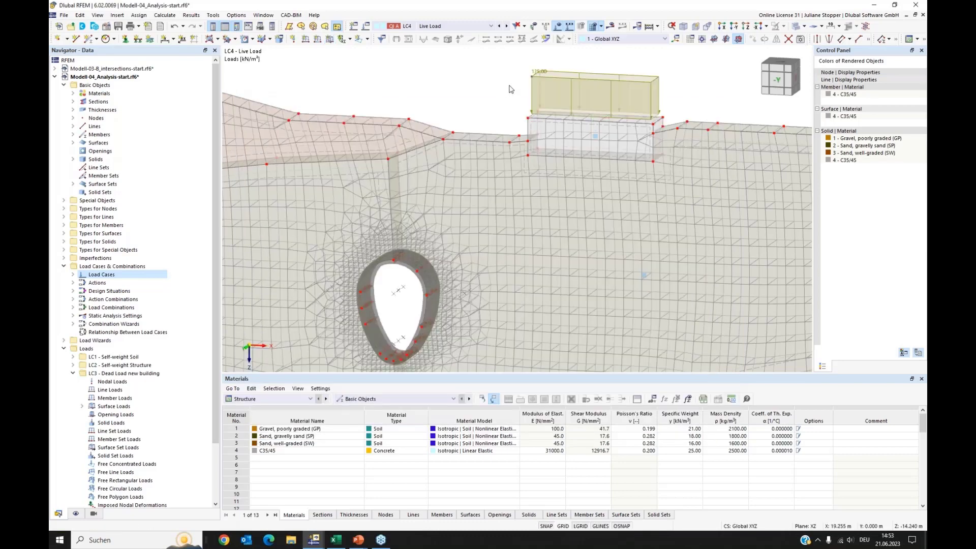
Review the foundation loads displayed for load cases LC4 and LC3 and for load combination CO2
scroll(511, 89, "down", 3)
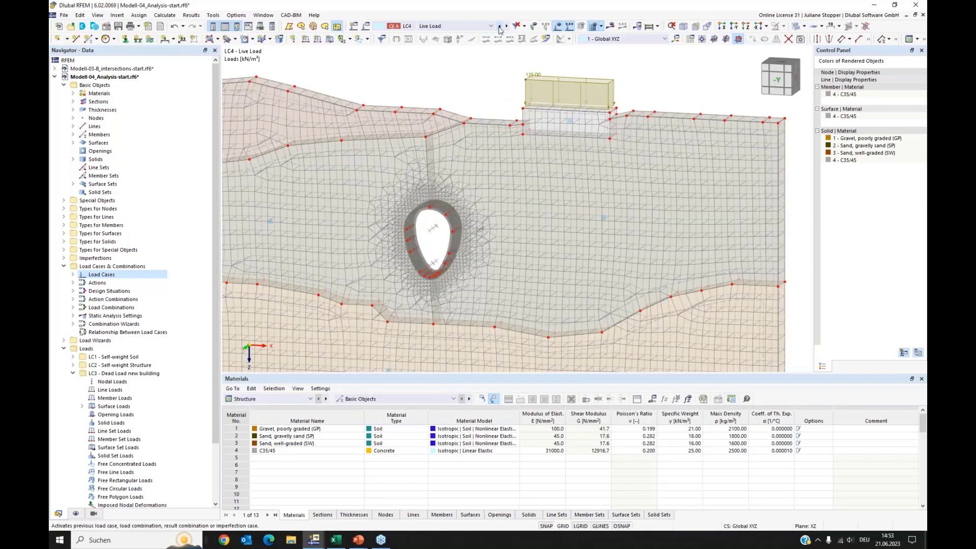
left_click(500, 26)
left_click(506, 27)
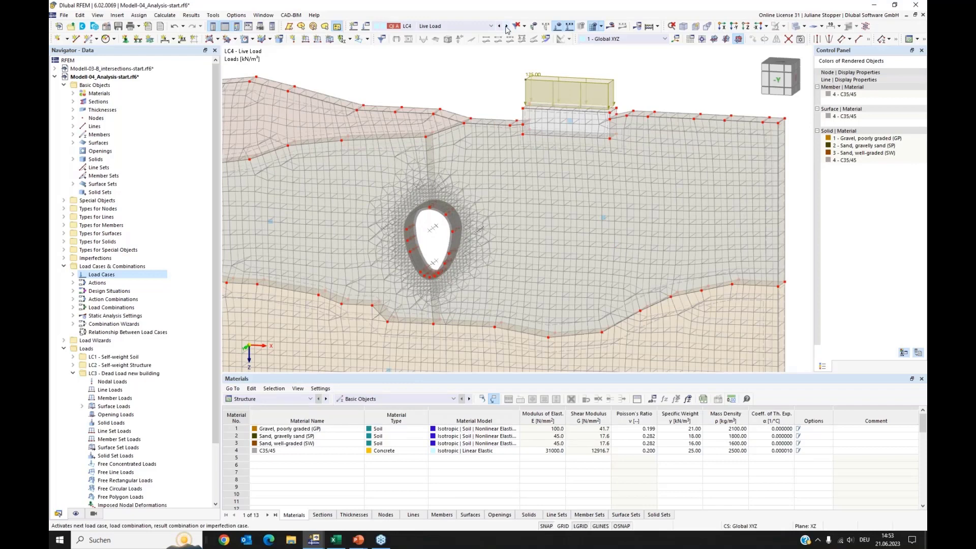
left_click(499, 26)
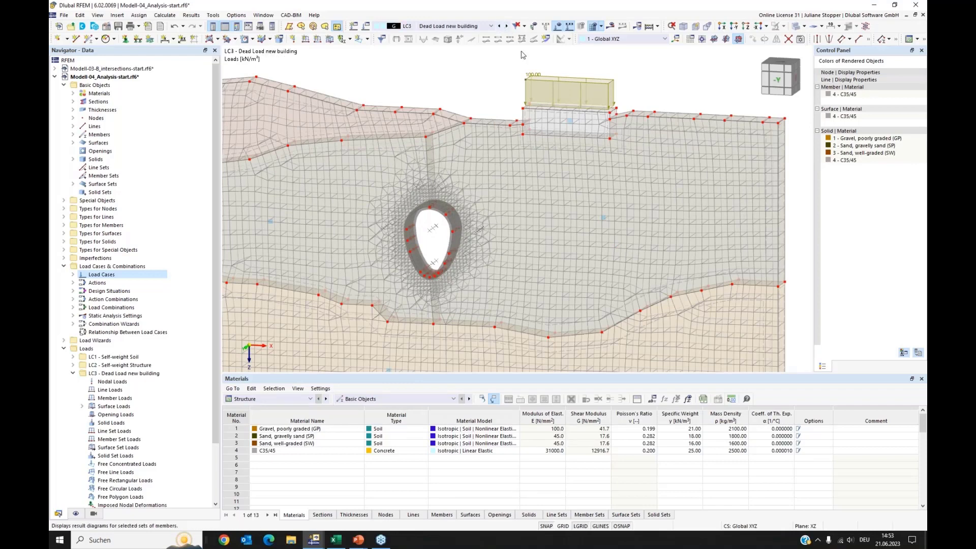
left_click(491, 26)
left_click(495, 92)
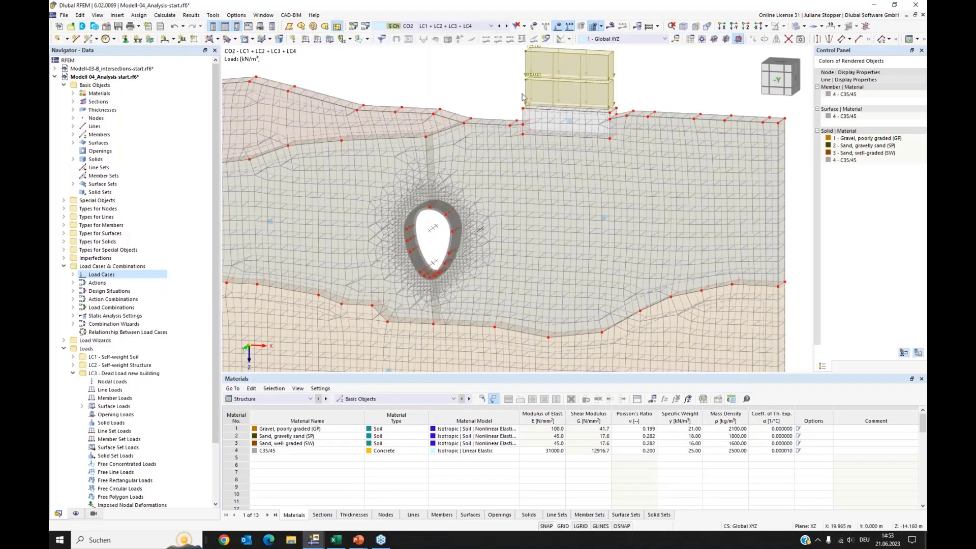
scroll(494, 88, "down", 2)
middle_click_drag(435, 79, 500, 100)
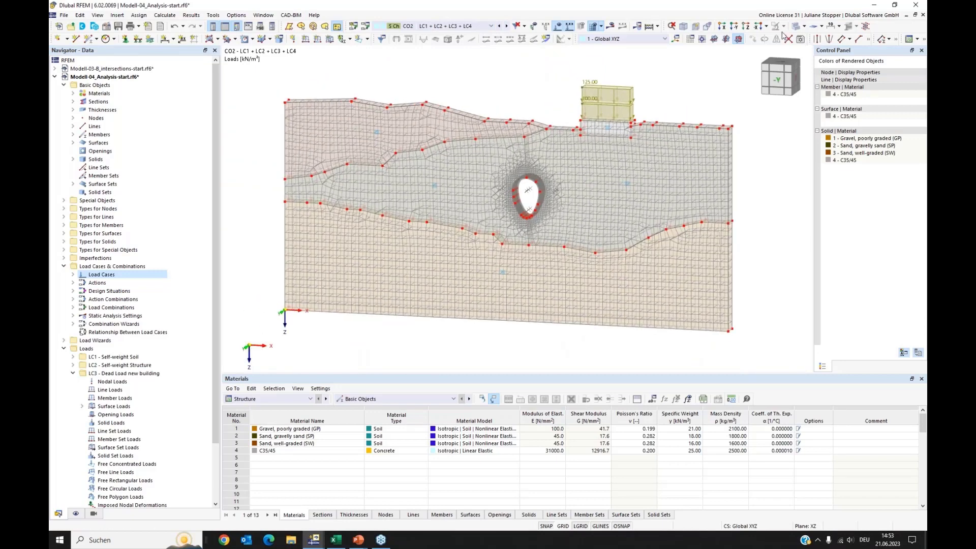
left_click(677, 39)
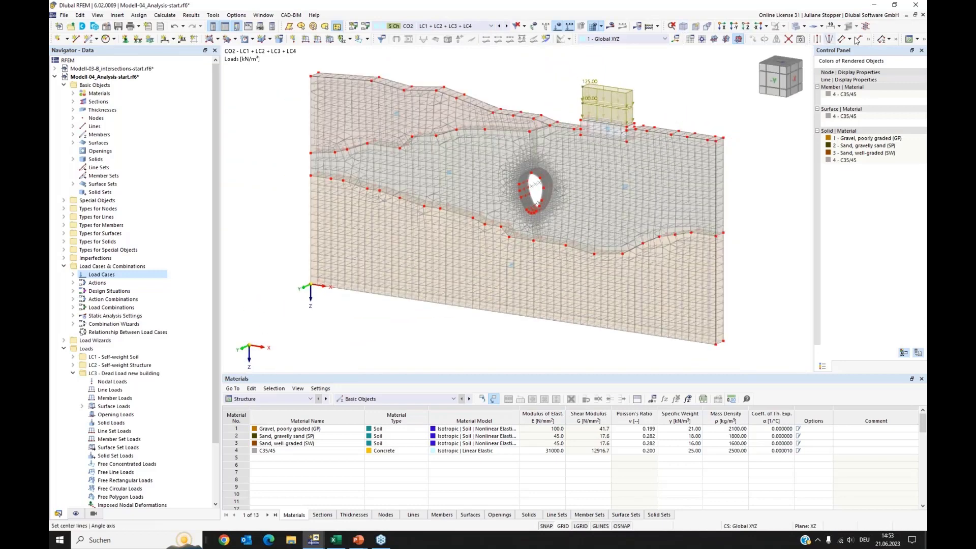
Display the model with opaque solid rendering and collapse the load cases and combinations and the loads in the navigator
left_click(796, 26)
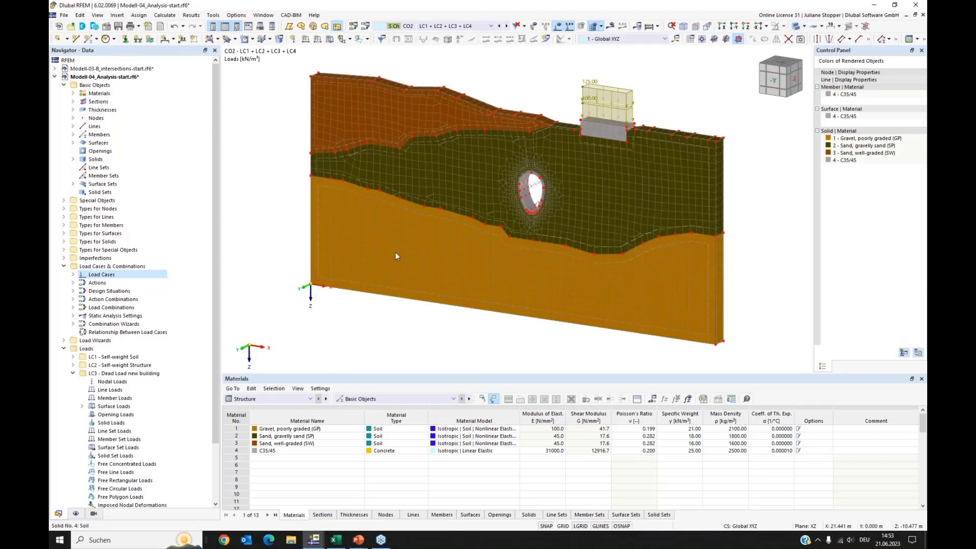
middle_click_drag(397, 254, 450, 233, "ctrl")
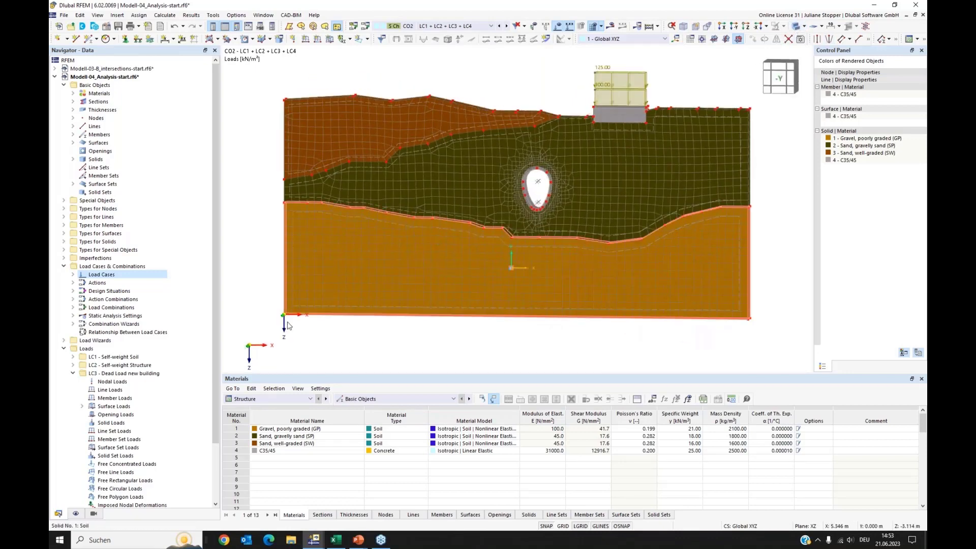
left_click(64, 266)
left_click(63, 282)
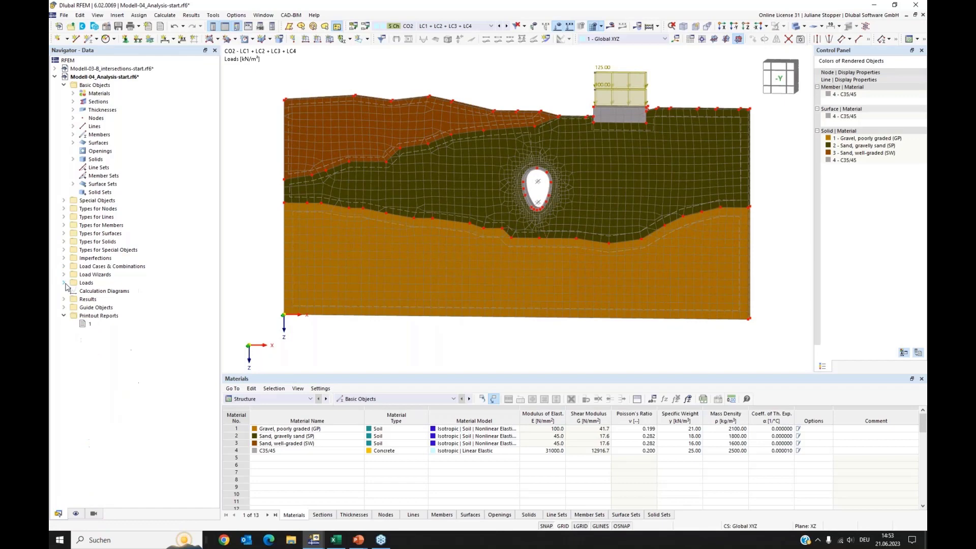
right_click(90, 317)
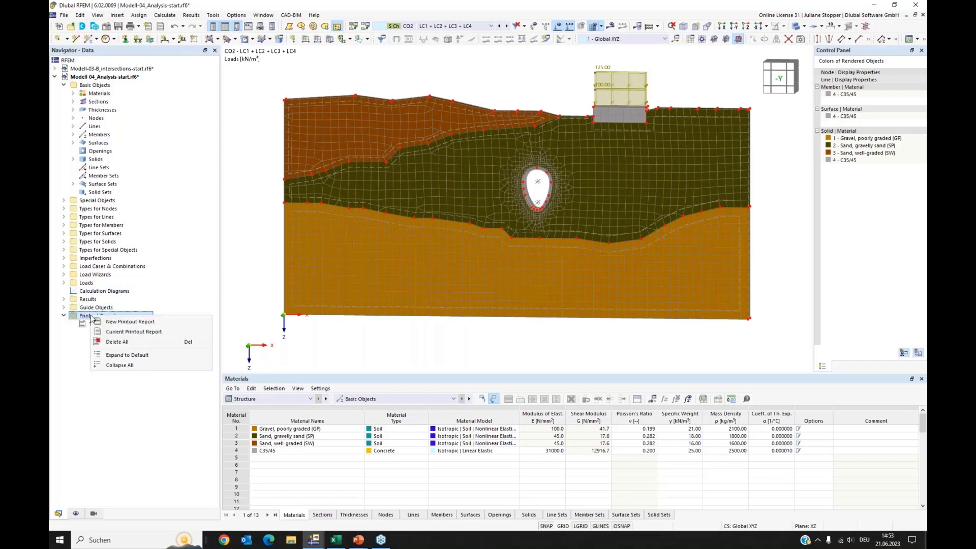
left_click(122, 322)
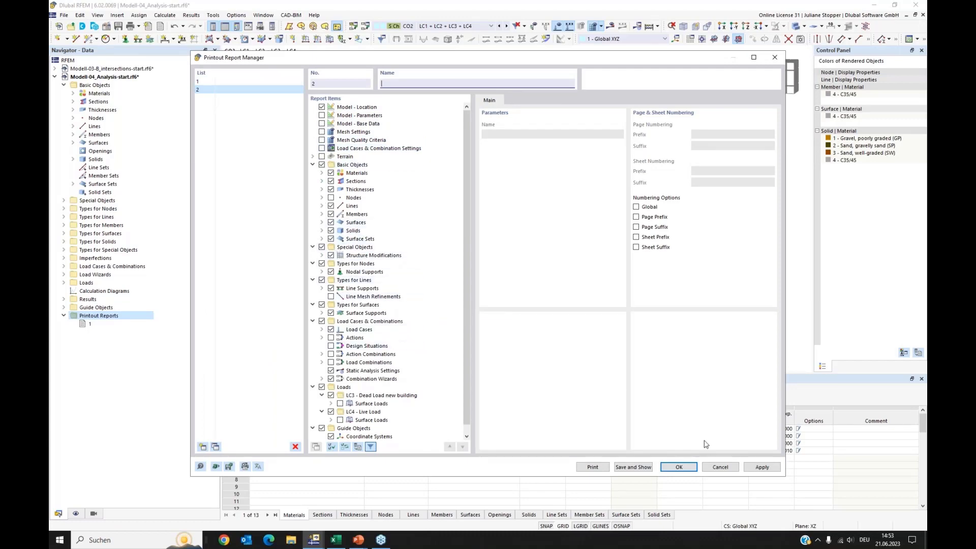
left_click(719, 471)
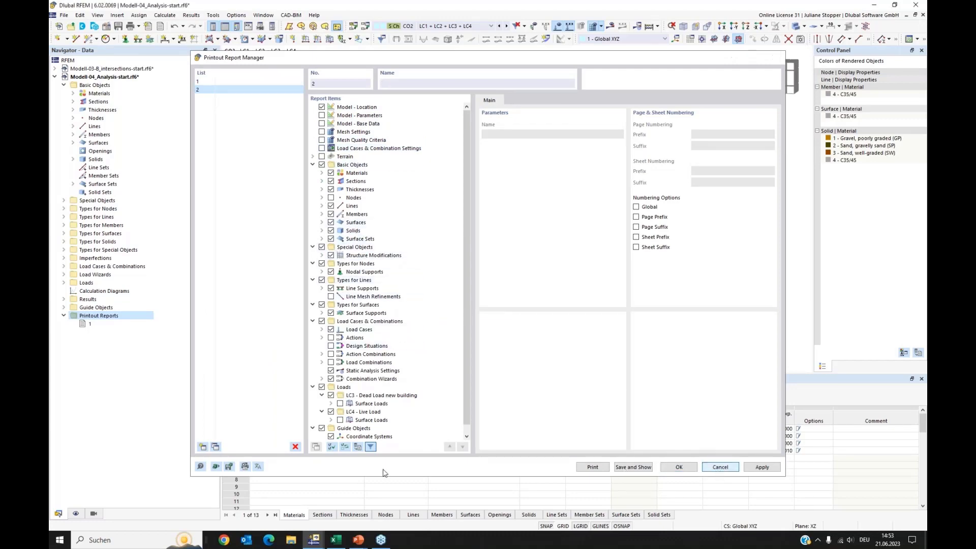
Open the existing printout report 1 and examine its cover page, table of contents and first chapters
left_click(86, 326)
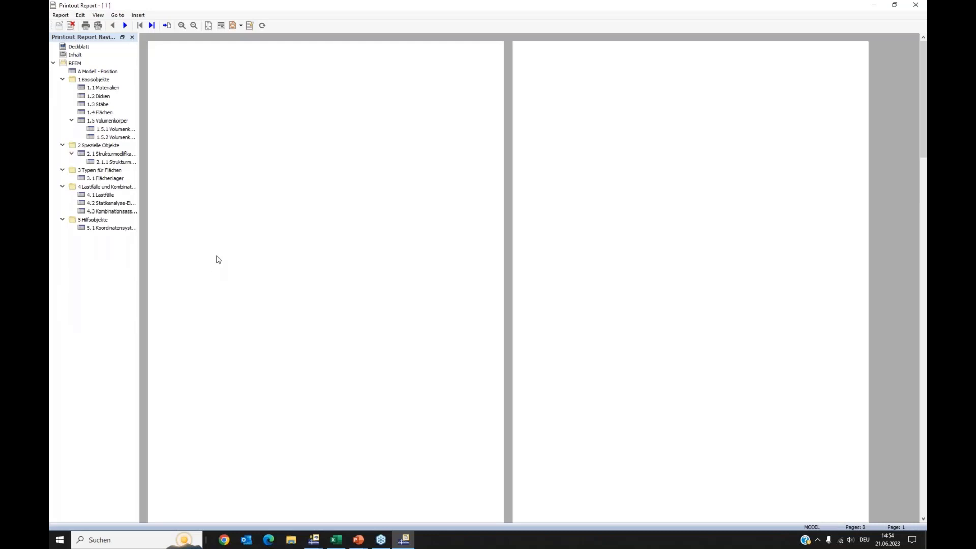
scroll(264, 246, "down", 4)
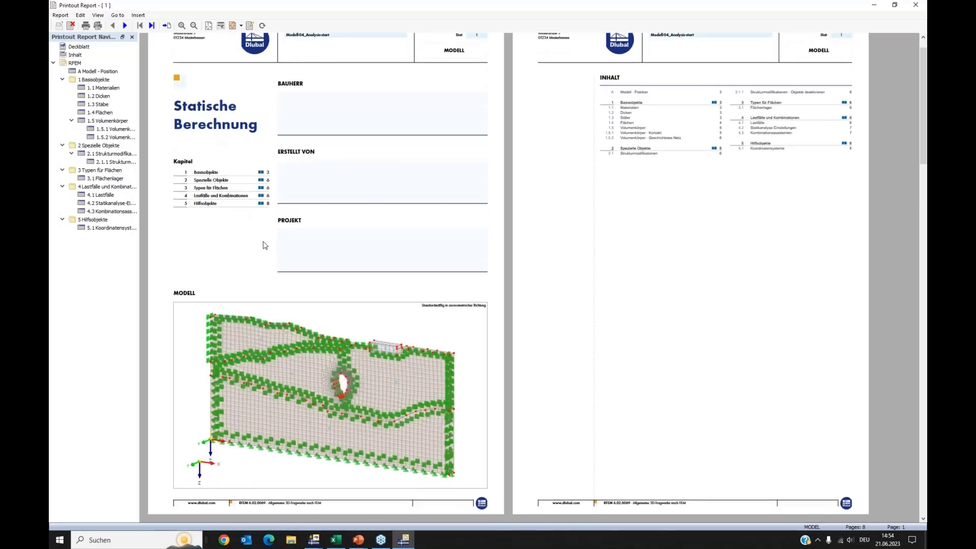
scroll(266, 247, "down", 1)
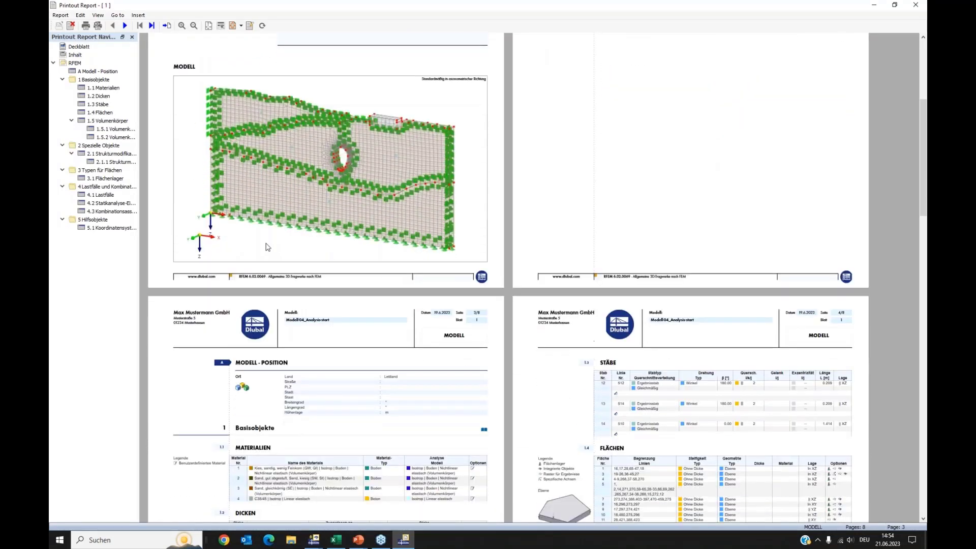
scroll(267, 243, "up", 5)
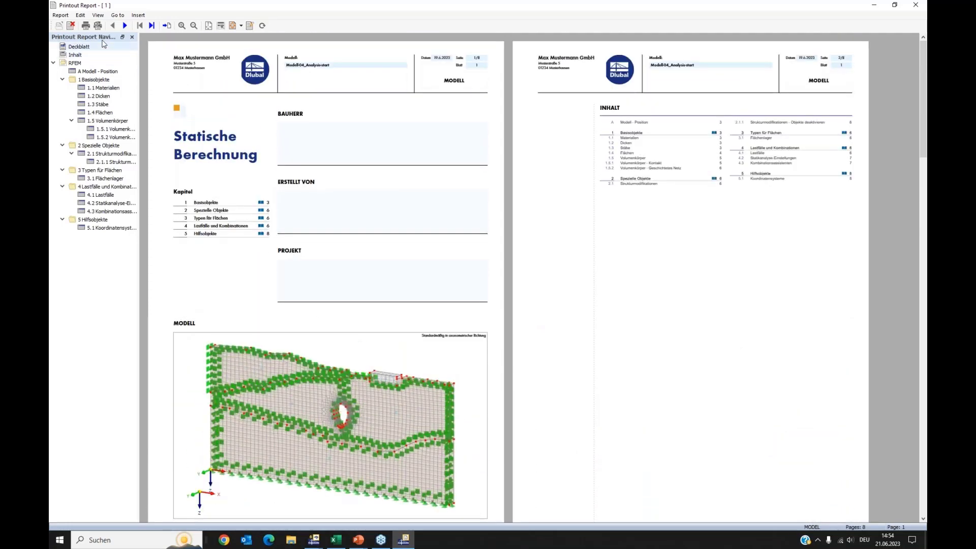
Set the printout report's language to English and close the report
left_click(80, 16)
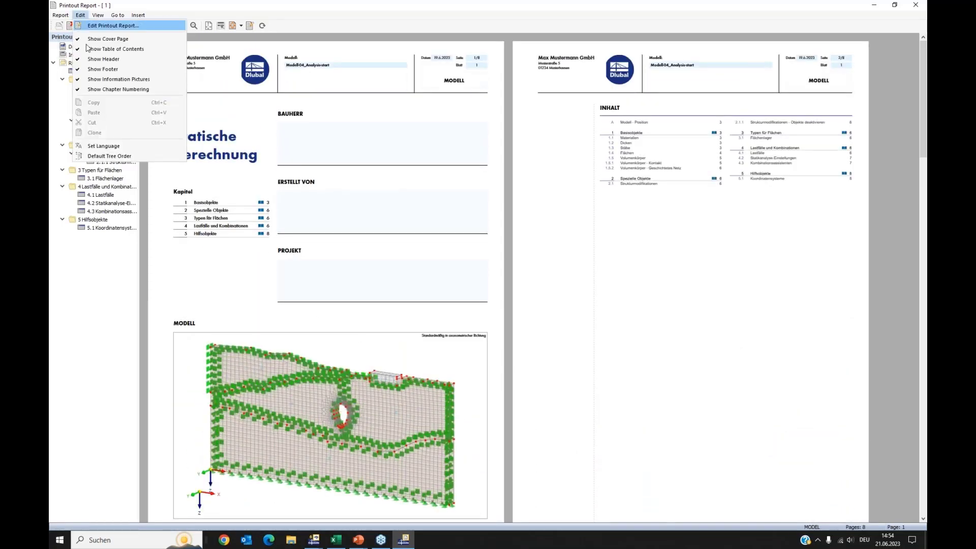
left_click(100, 149)
left_click(448, 201)
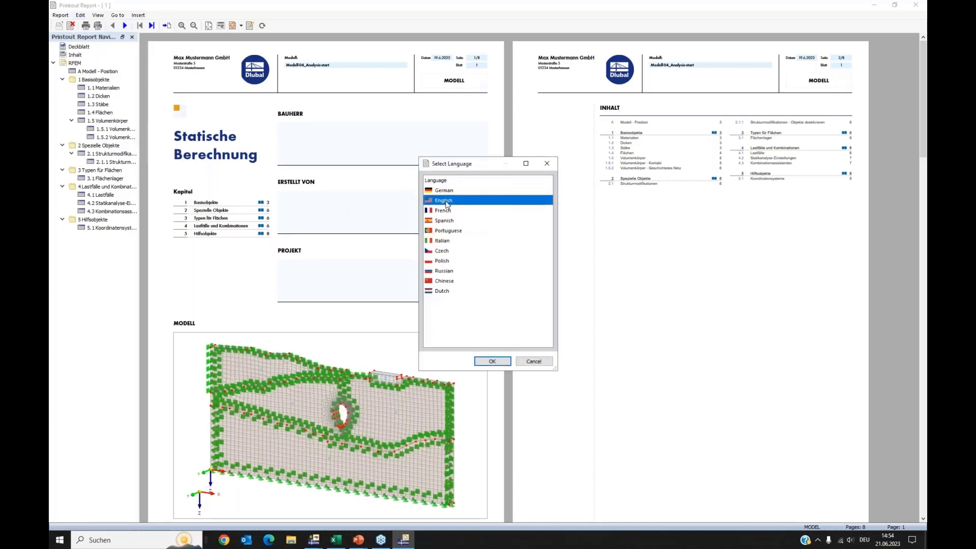
left_click(501, 364)
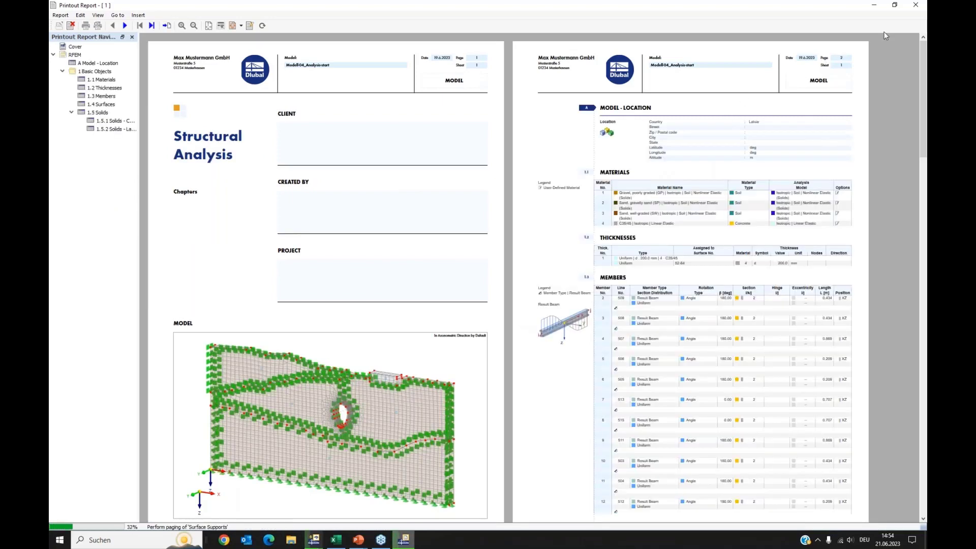
left_click(918, 7)
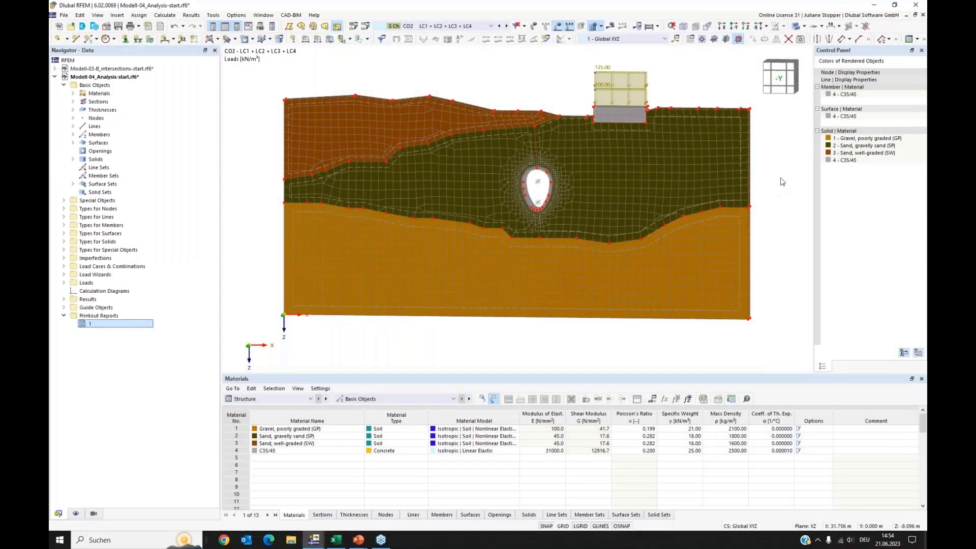
Send only the current window's graphic of the CO2 loading, as screen view, to printout report 1
left_click(64, 14)
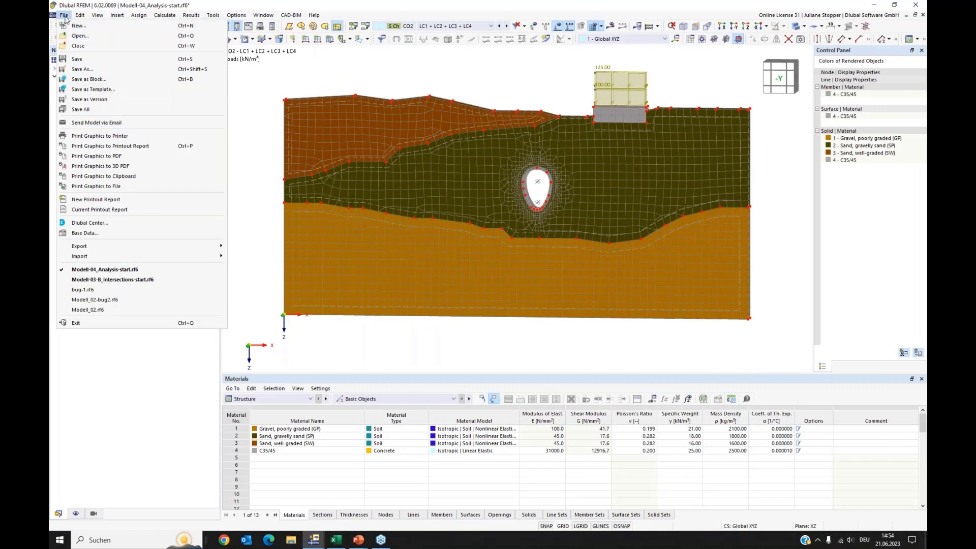
left_click(102, 148)
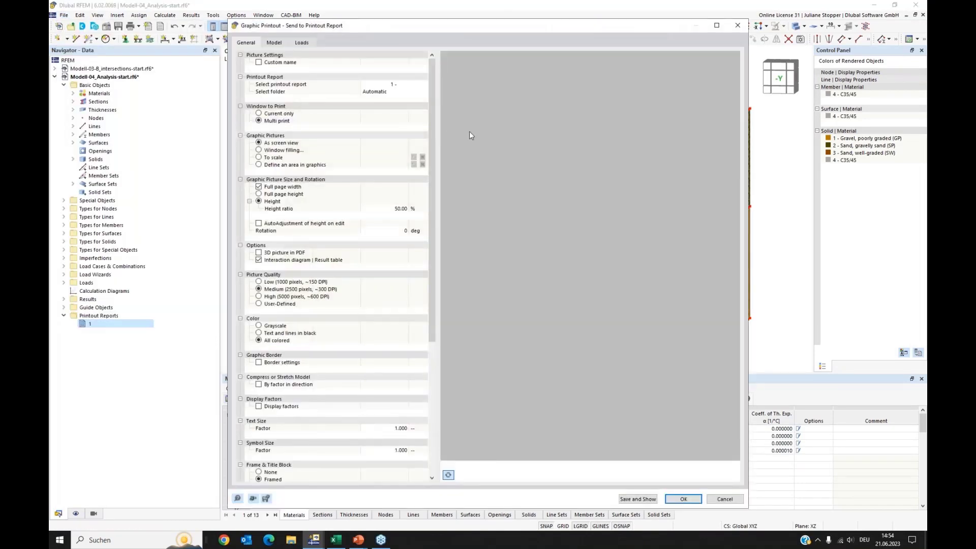
left_click(259, 115)
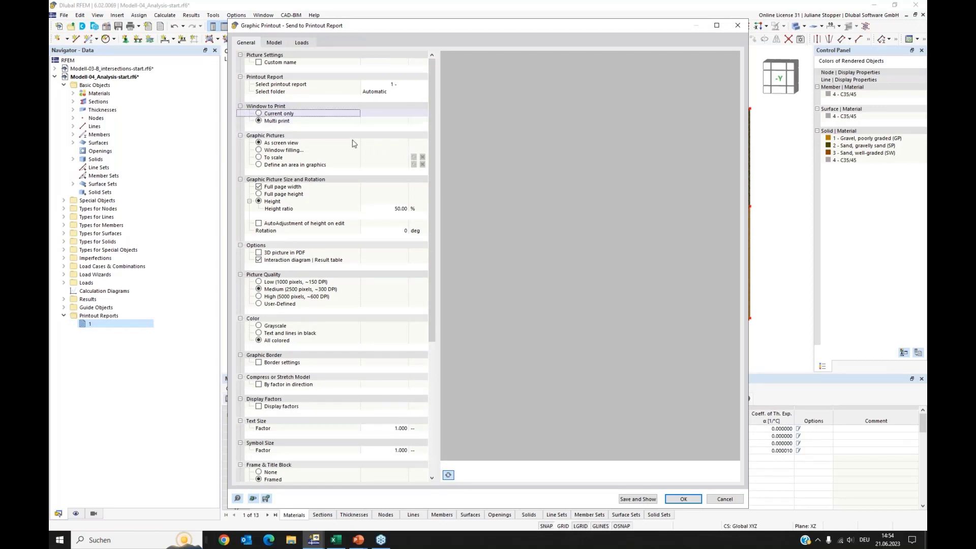
left_click(260, 113)
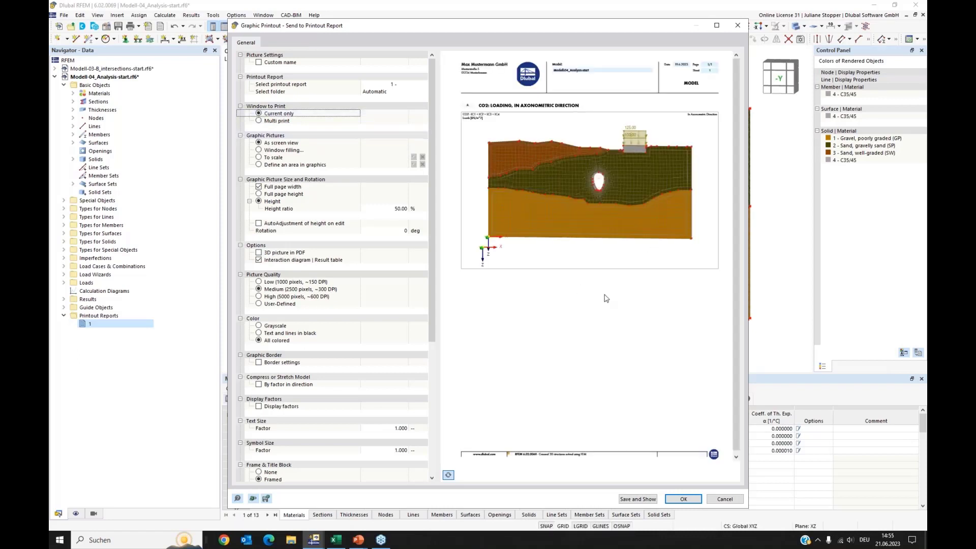
left_click(684, 501)
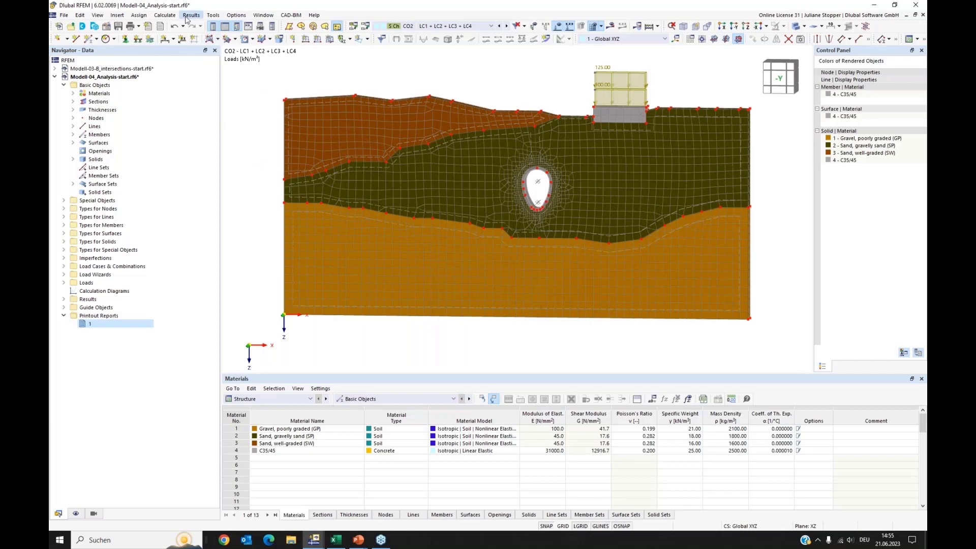
Calculate only load combination CO4, selecting it from the load cases and combinations not yet calculated
left_click(166, 16)
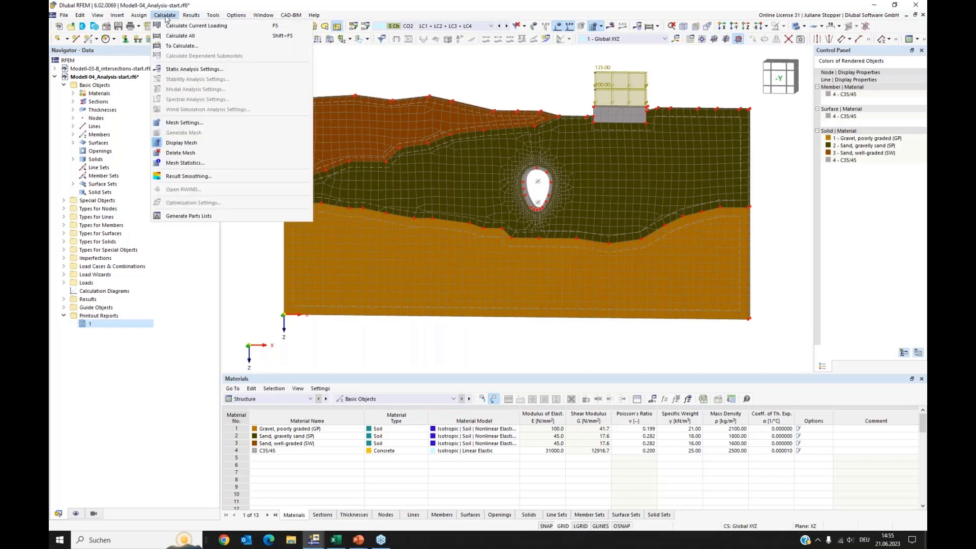
left_click(176, 46)
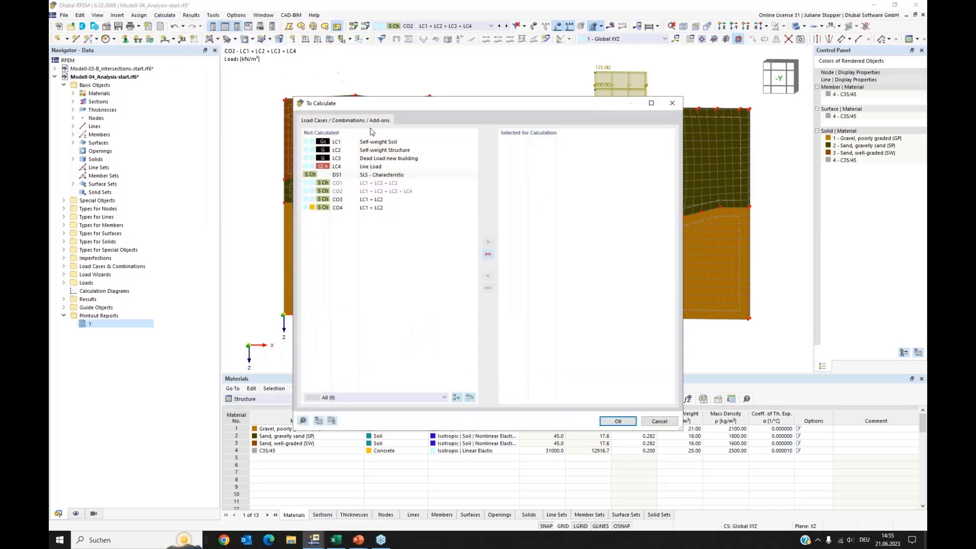
left_click(353, 209)
left_click(489, 242)
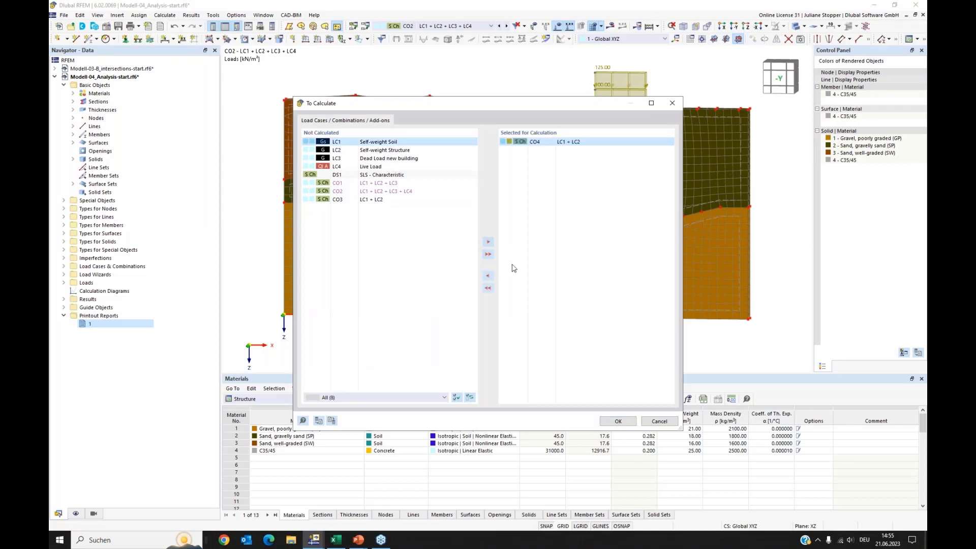
left_click(632, 421)
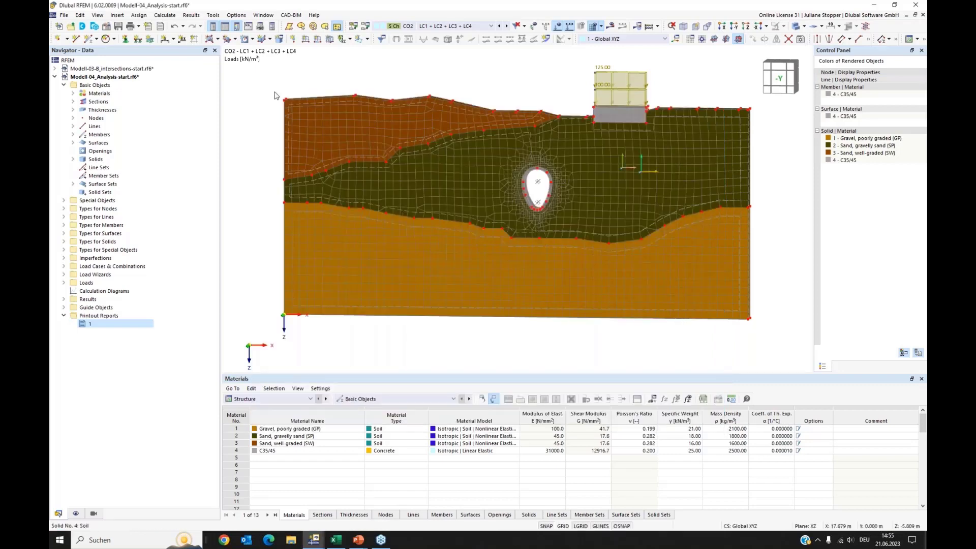
Calculate the design situation DS1 - SLS - Characteristic
left_click(165, 15)
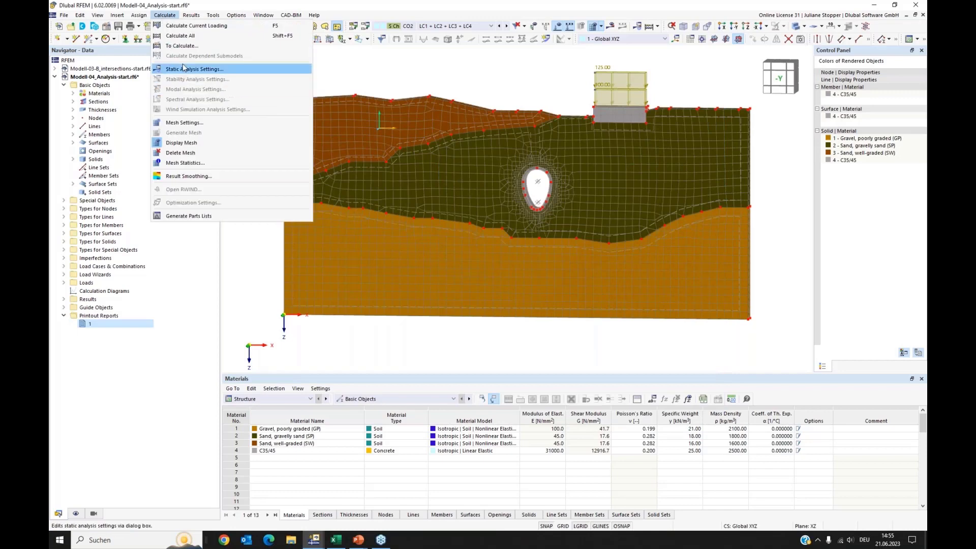
left_click(181, 48)
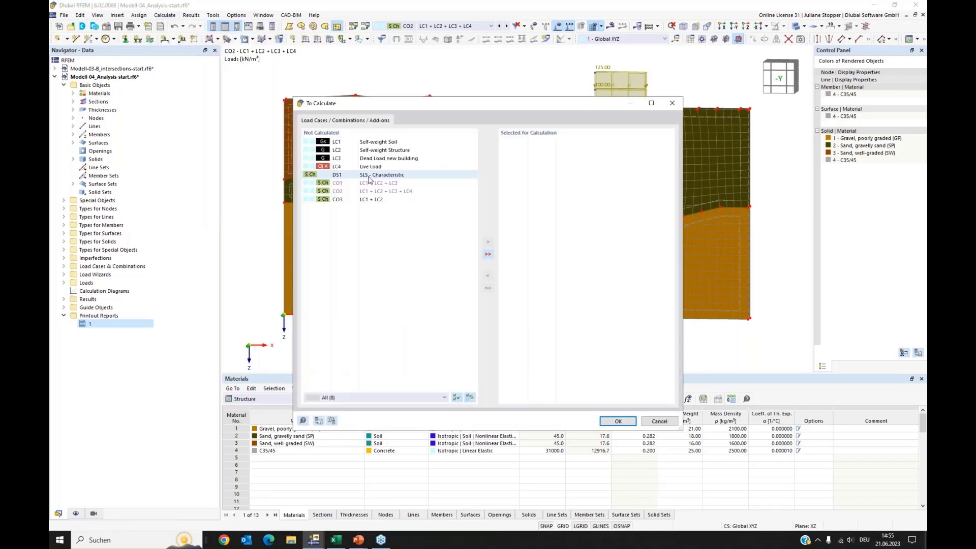
left_click(369, 176)
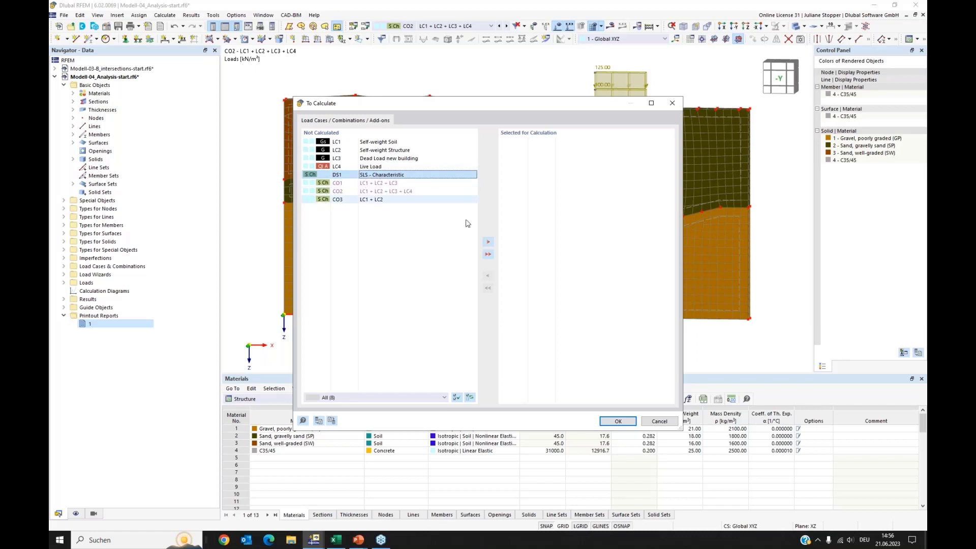
left_click(488, 243)
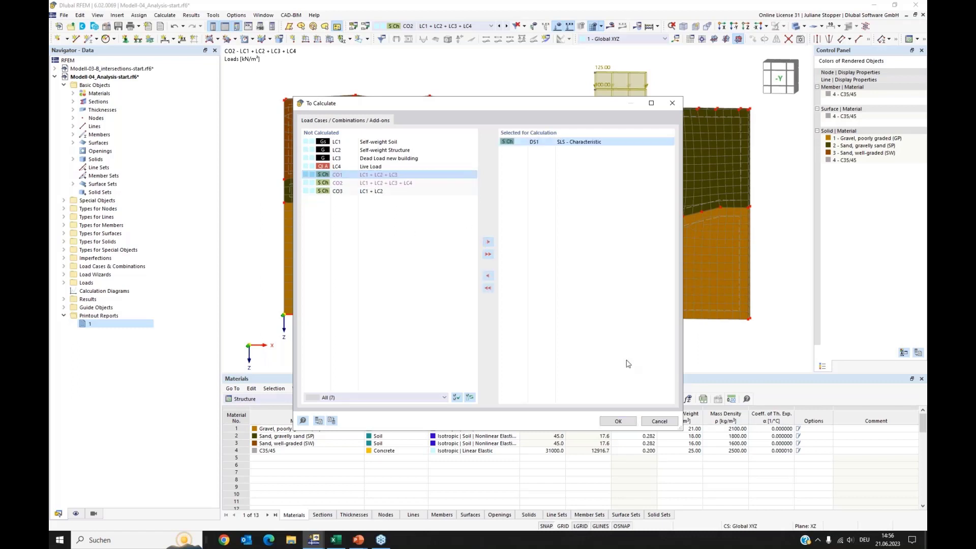
left_click(618, 421)
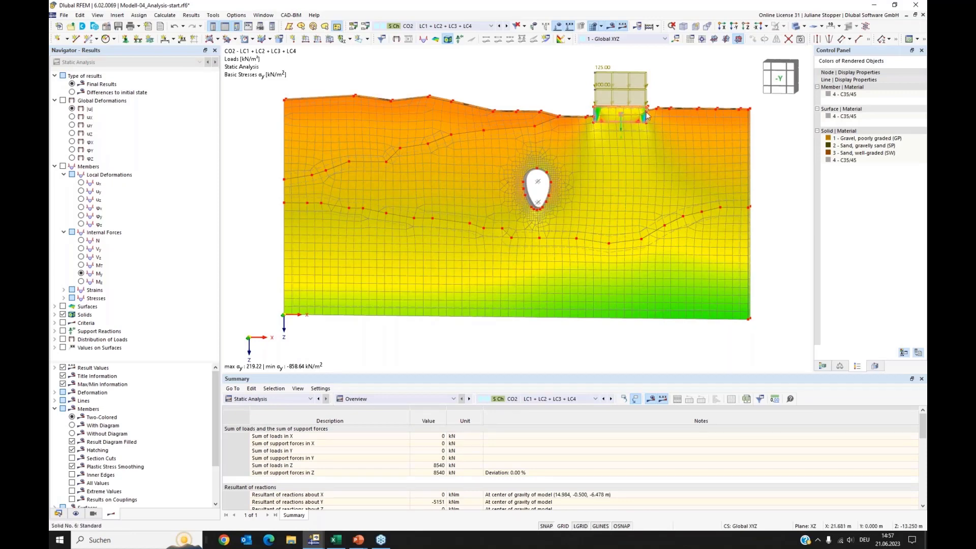
Restrict the displayed results on solids to the soil-volume object selection OS5 and show the results of load combination CO3
left_click(875, 366)
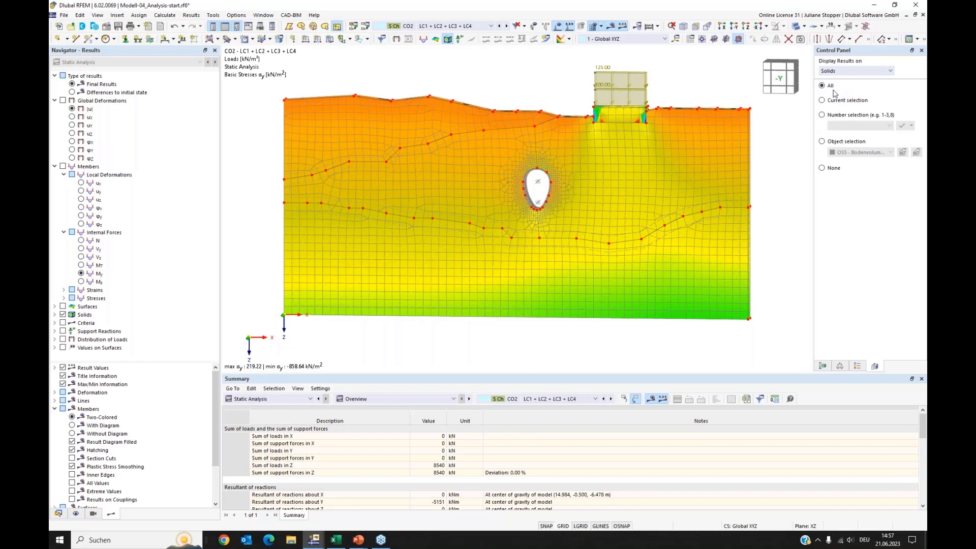
left_click(821, 142)
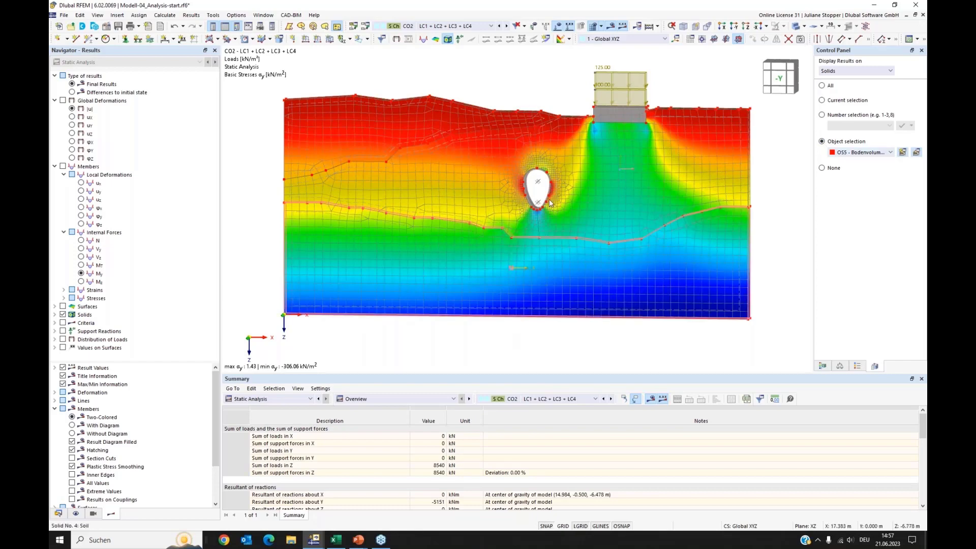
left_click(491, 26)
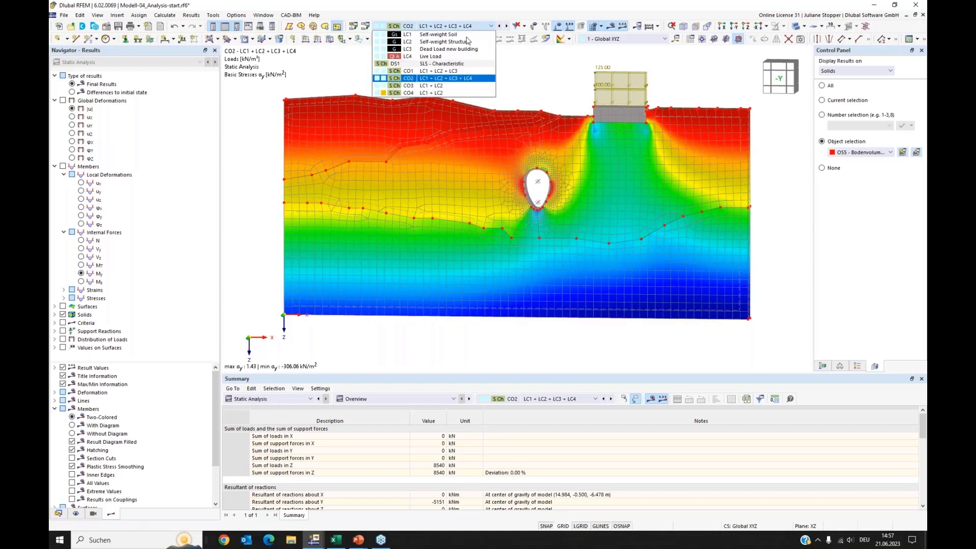
left_click(446, 85)
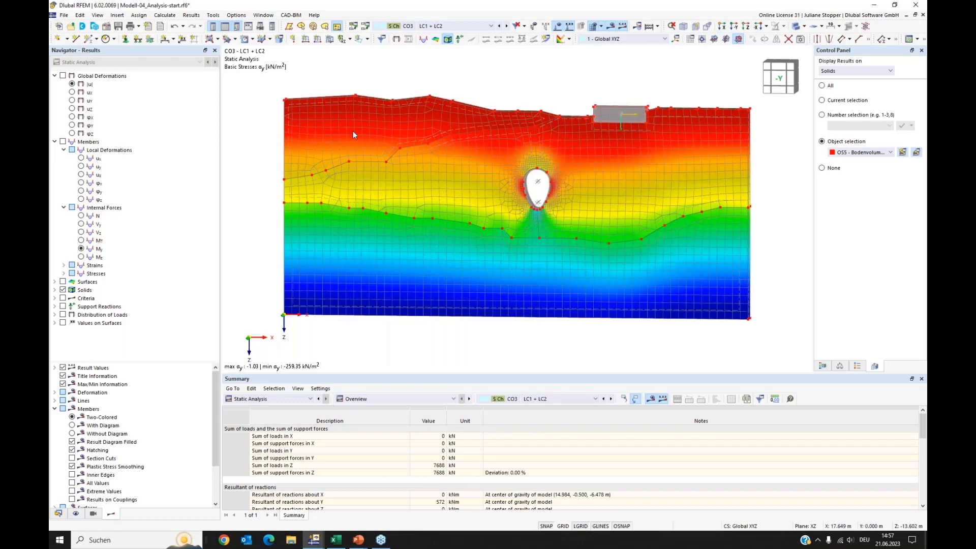
Display the global deformations |u| on a wireframe model with the FE mesh hidden
left_click(63, 76)
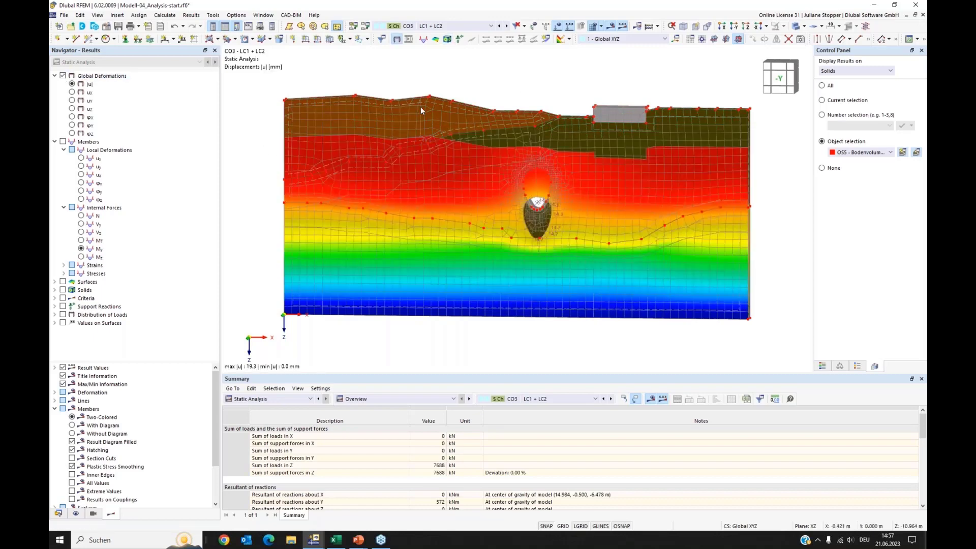
left_click(796, 27)
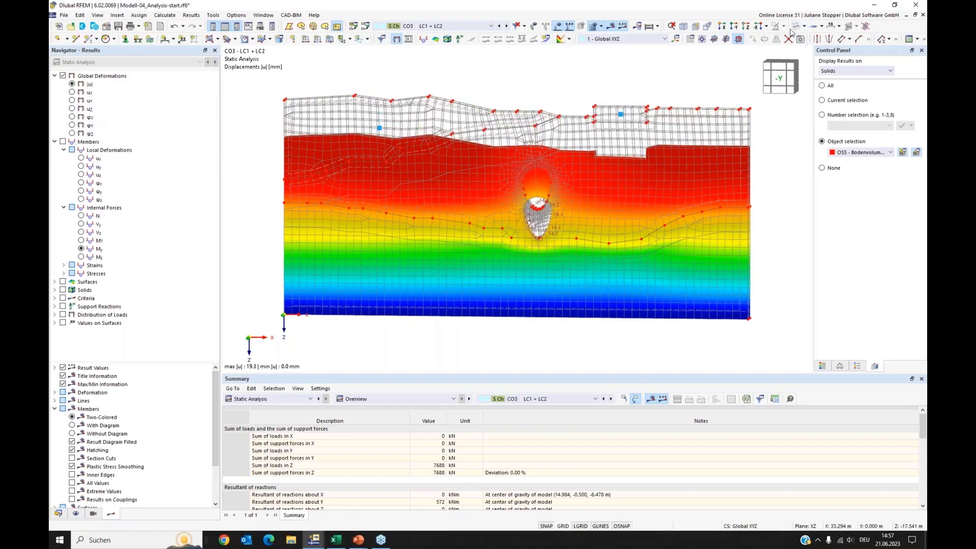
left_click(592, 27)
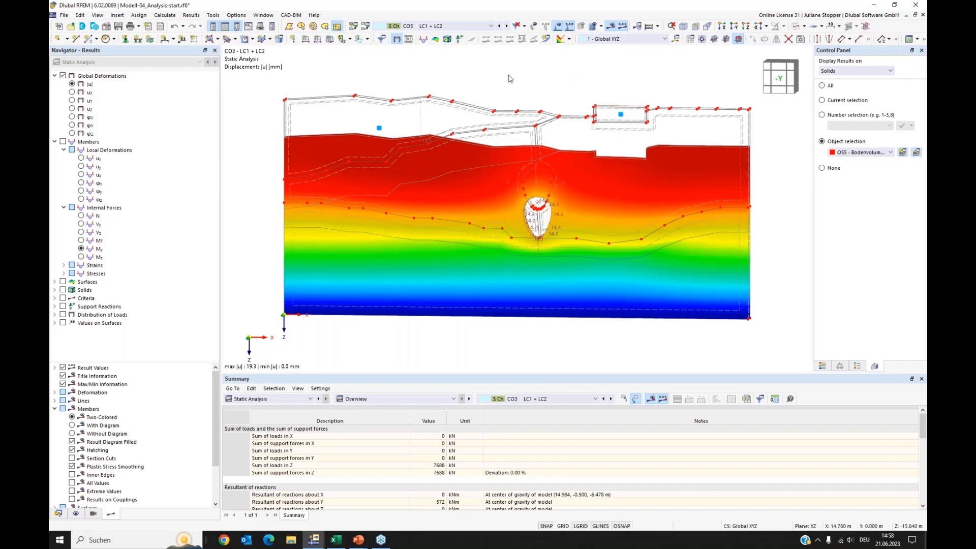
Display the basic stresses σy of the soil solids for load combination CO4
left_click(455, 26)
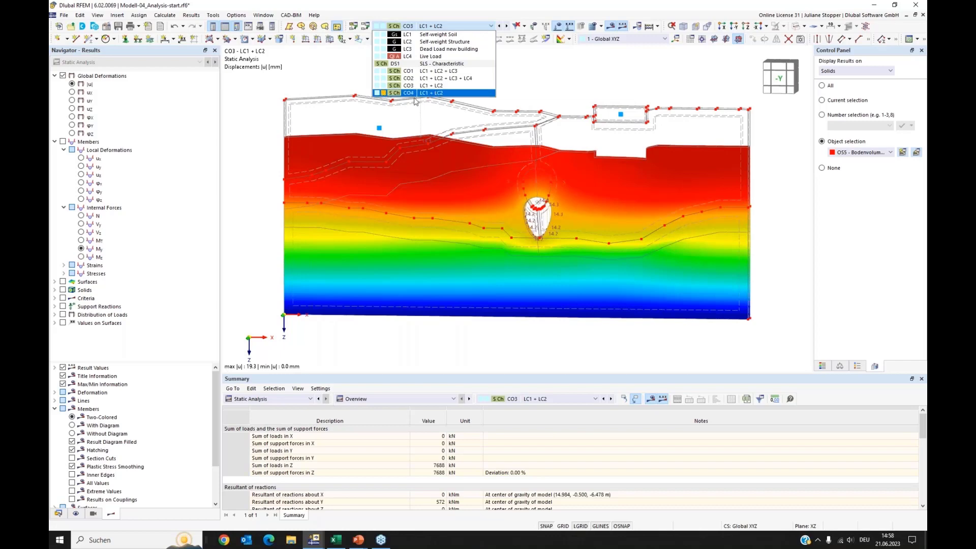
left_click(436, 93)
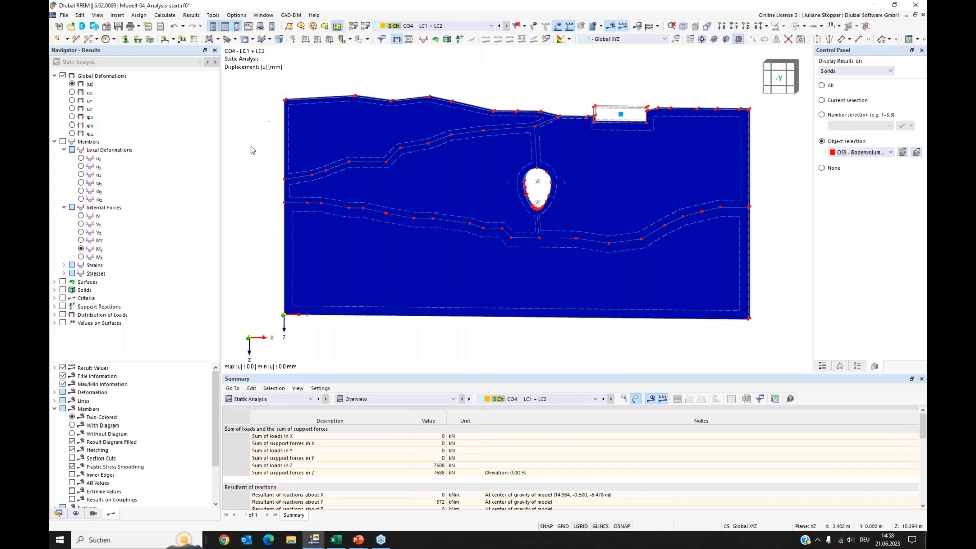
left_click(55, 290)
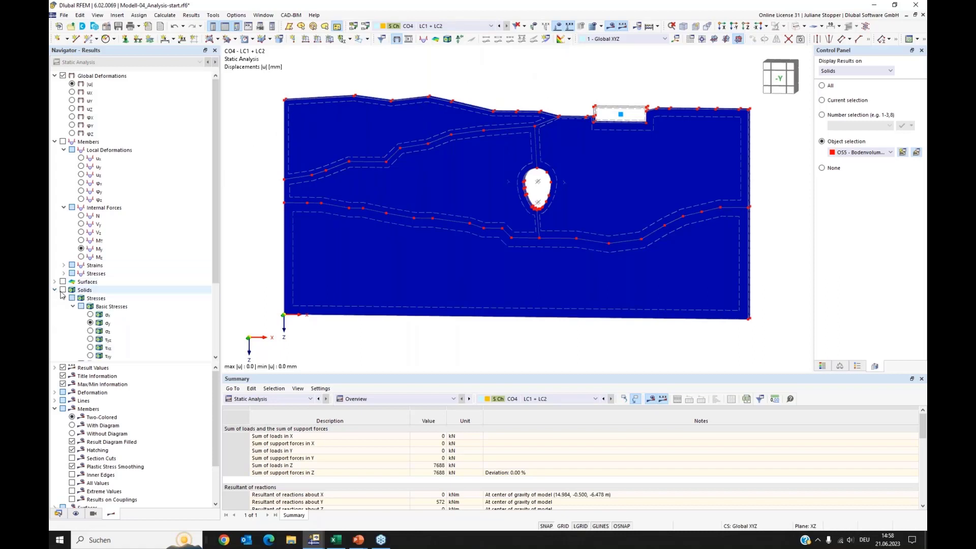
left_click(62, 290)
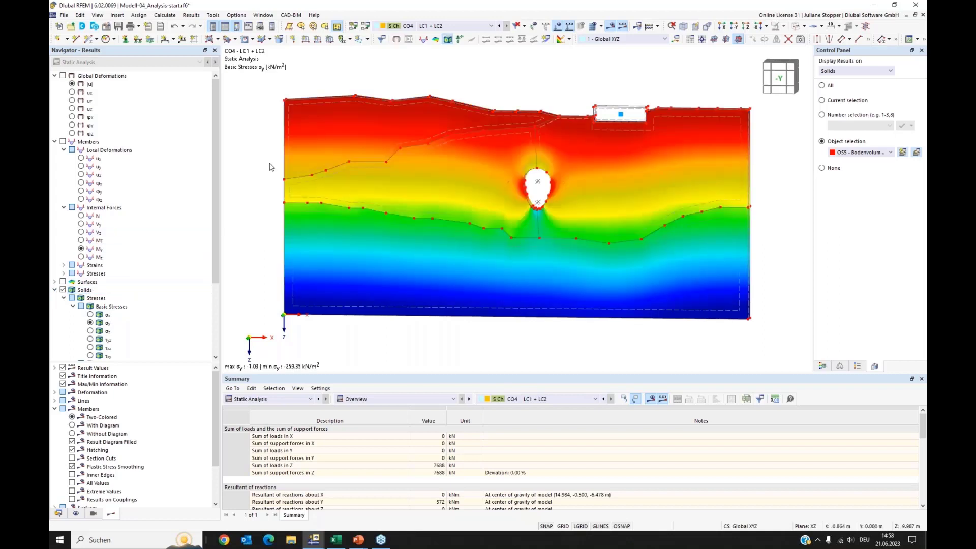
Compare the solids' basic stresses σy of load combination CO3 with those of CO4
left_click(452, 26)
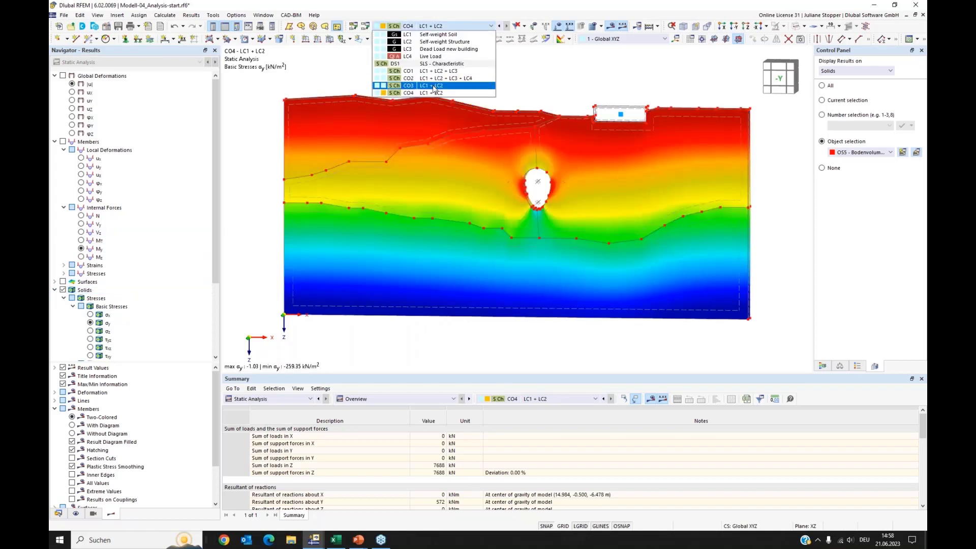
left_click(436, 89)
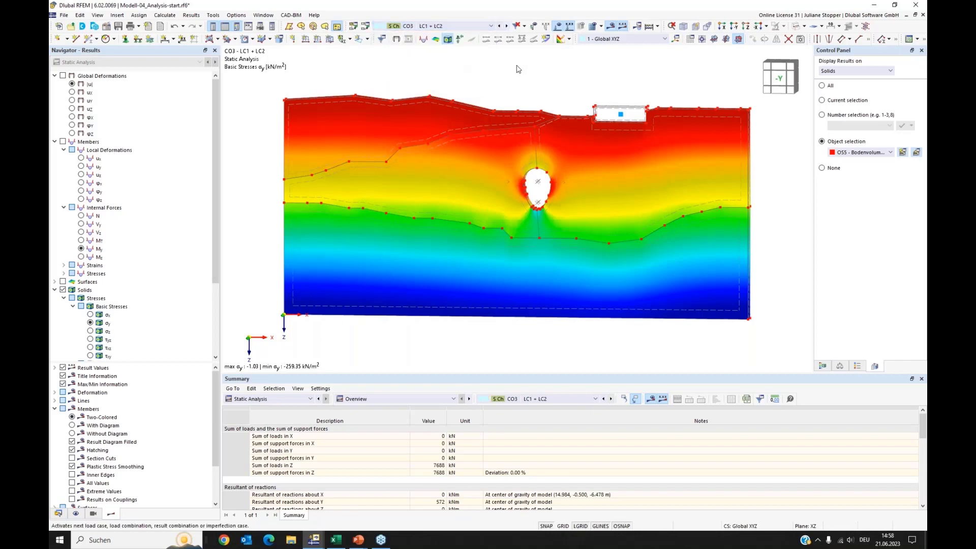
left_click(506, 26)
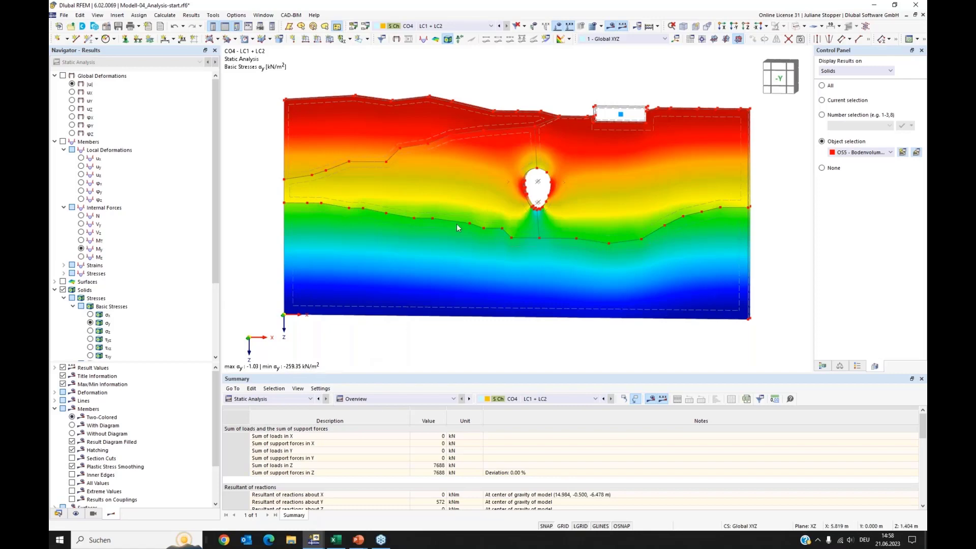
Send the current CO4 graphic of the basic stresses σy to printout report 1, keeping the 50% height ratio
left_click(451, 30)
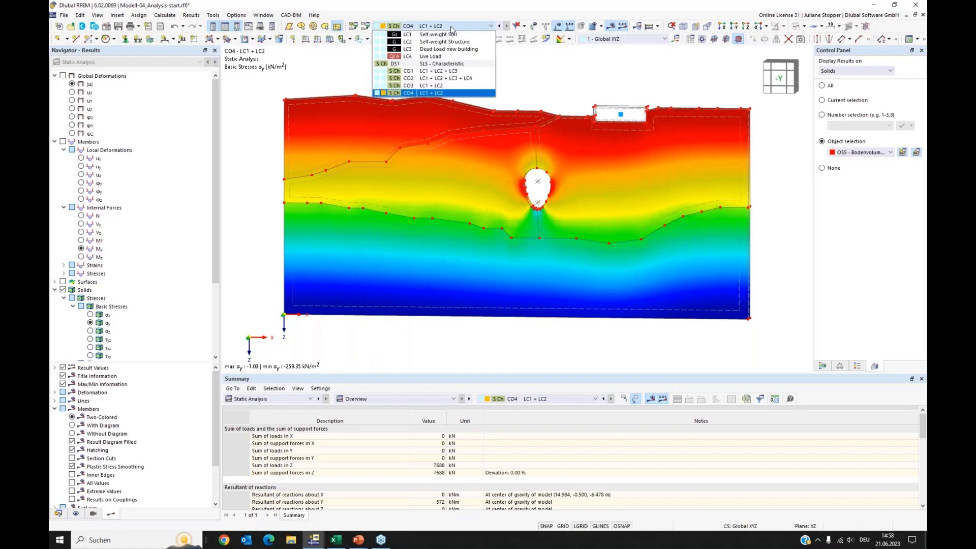
left_click(545, 72)
left_click(63, 15)
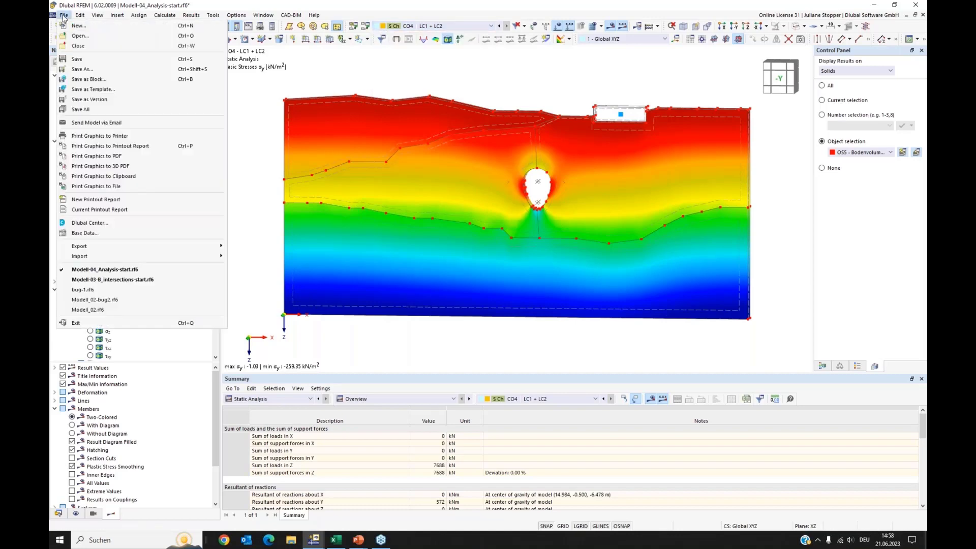
left_click(92, 147)
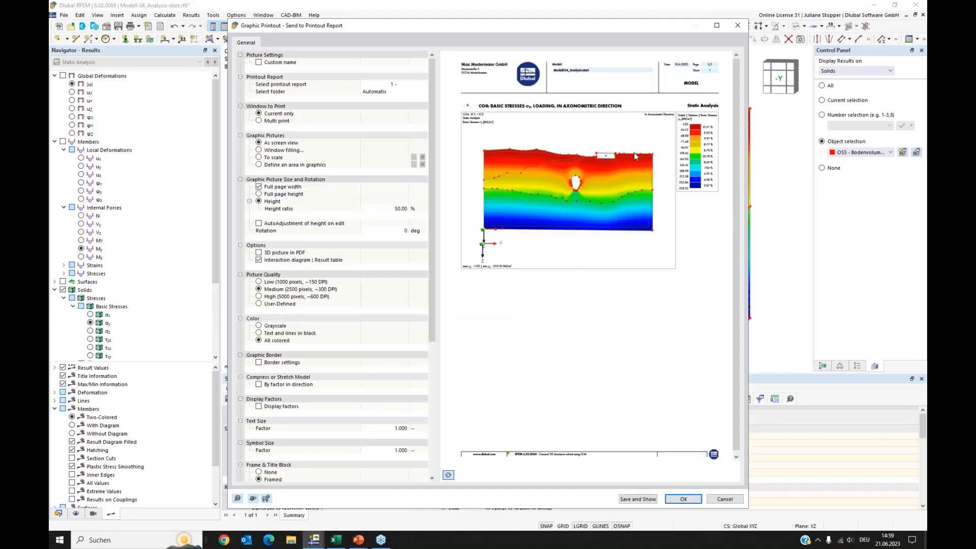
left_click(684, 499)
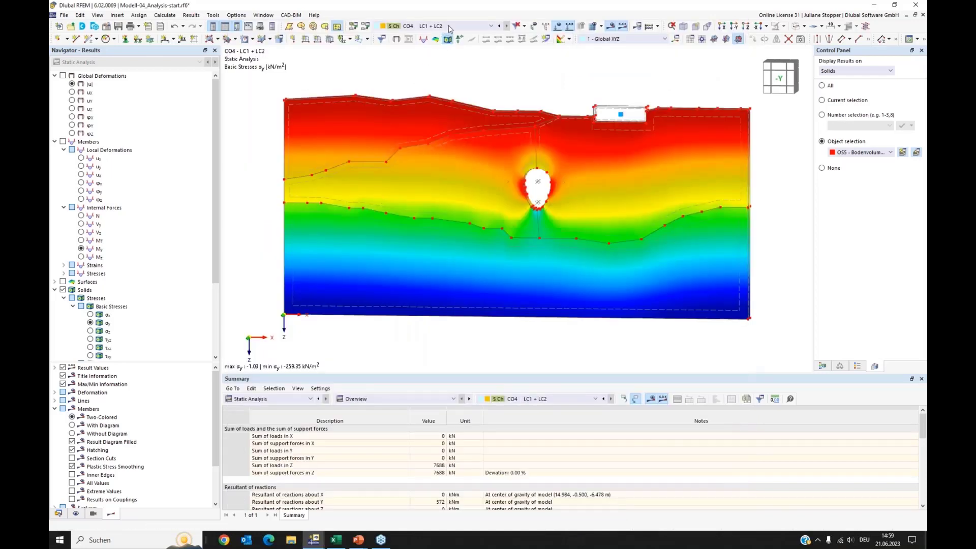
Show the global deformations |u| for load combination CO2 together with their colour scale
left_click(447, 26)
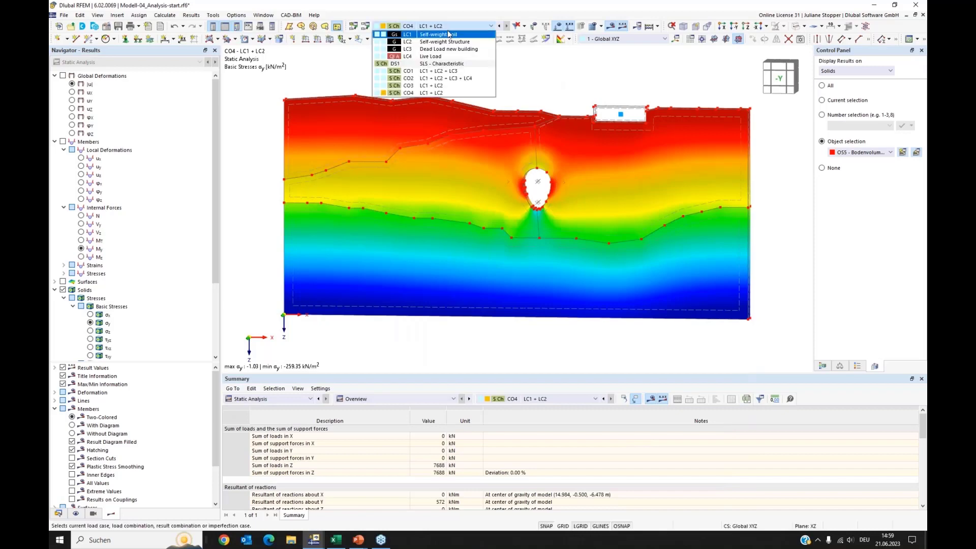
left_click(475, 79)
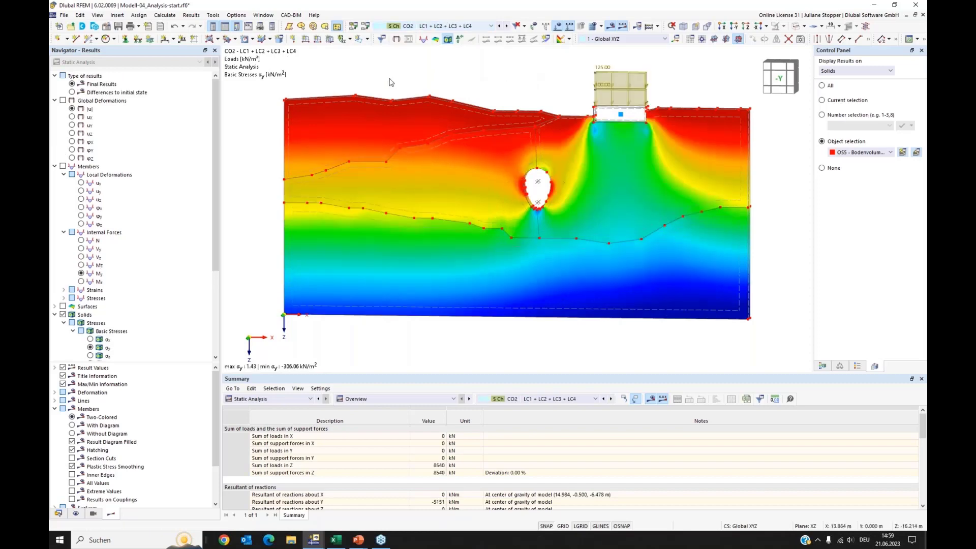
left_click(63, 101)
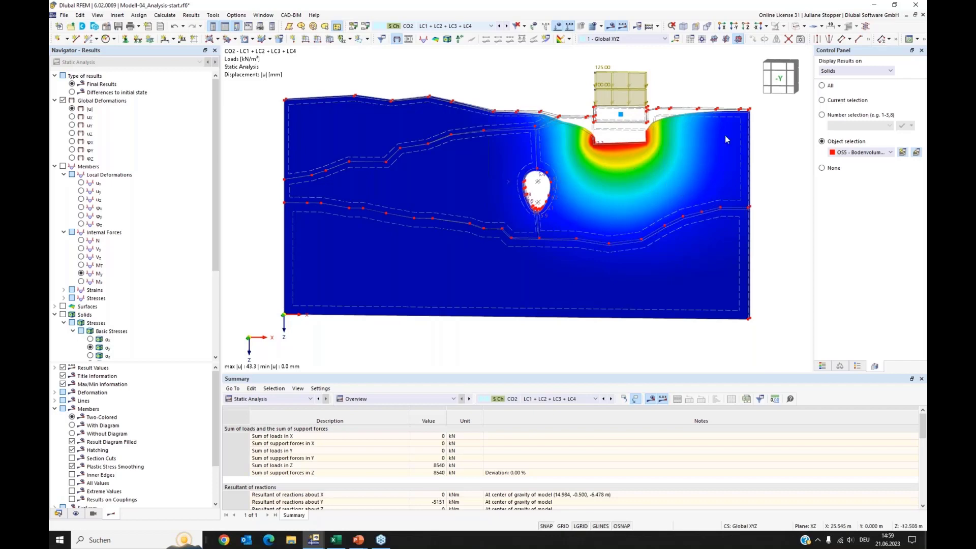
left_click(823, 367)
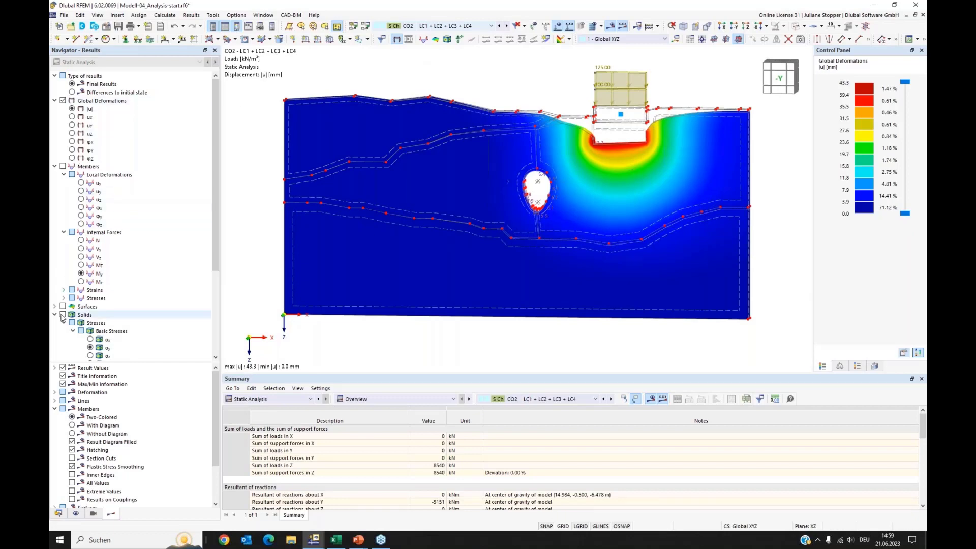
Collapse the member and global deformation result categories and display the solids' basic stresses σy for CO2
left_click(55, 166)
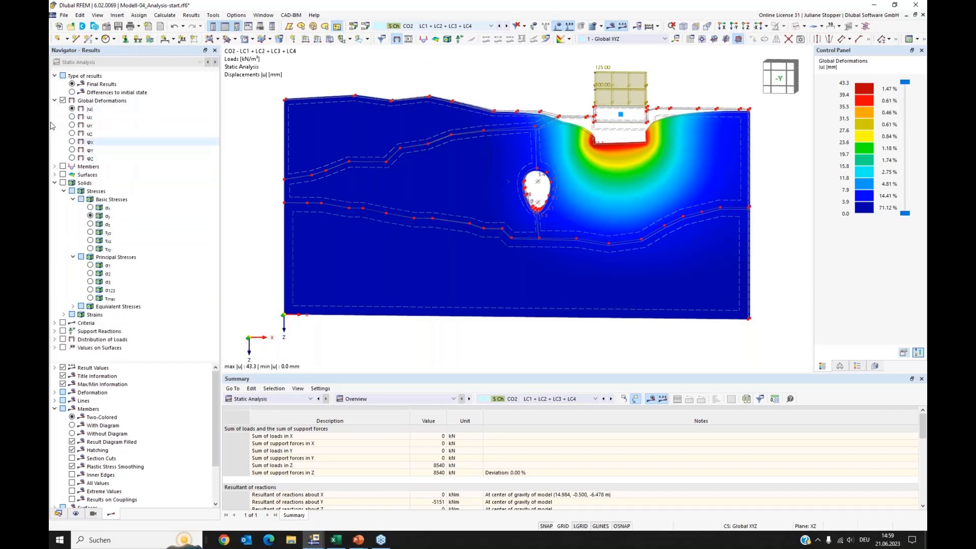
left_click(55, 100)
left_click(62, 126)
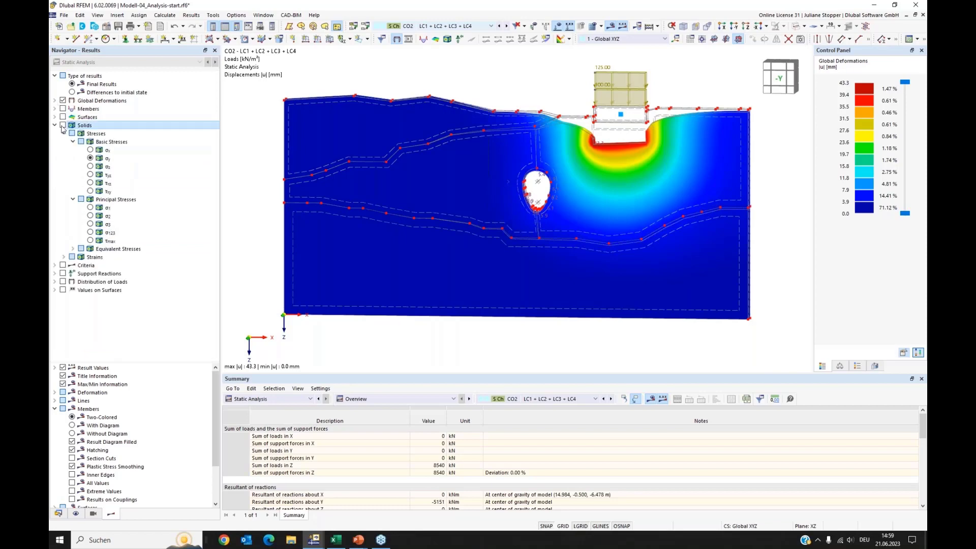
left_click(71, 133)
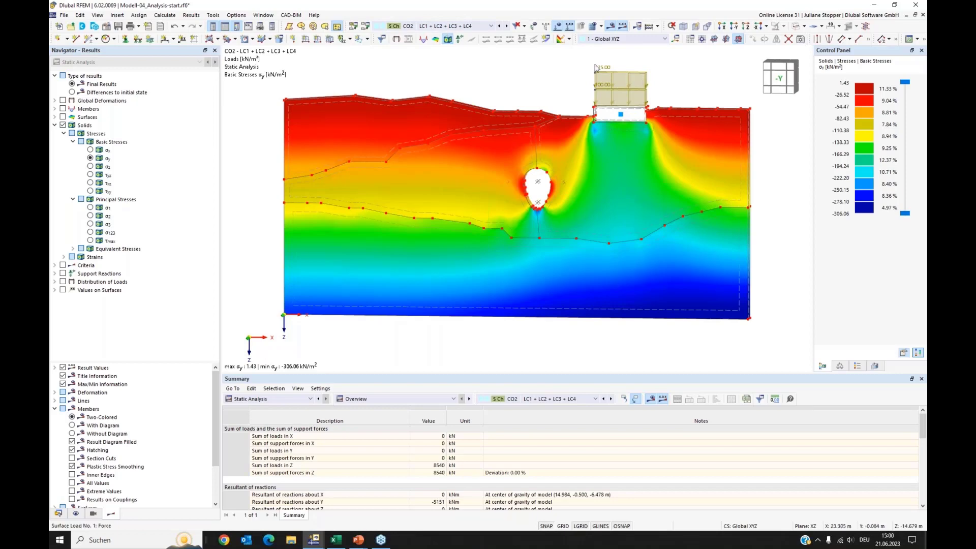
Show the CO2 stresses as differences to the initial state for the whole model and send the graphic to the printout report
left_click(73, 93)
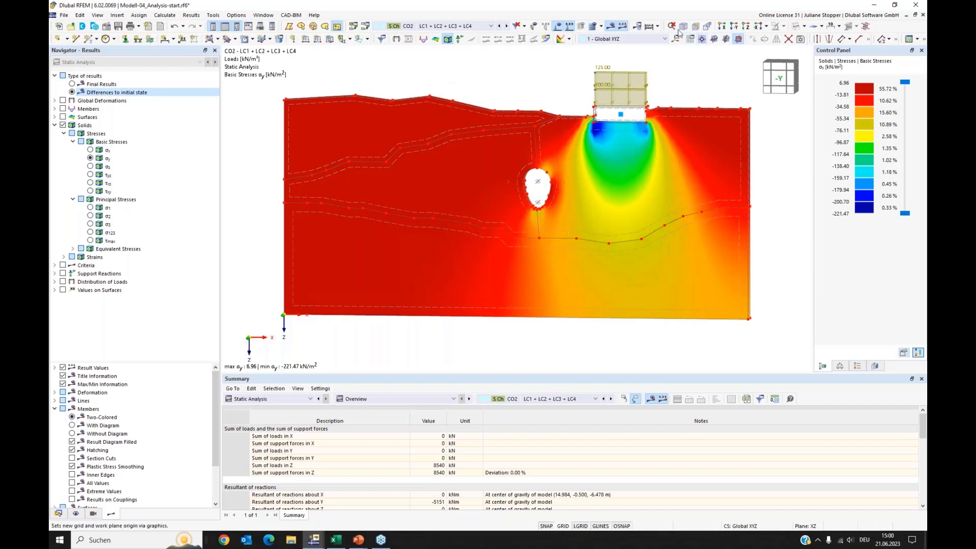
left_click(692, 39)
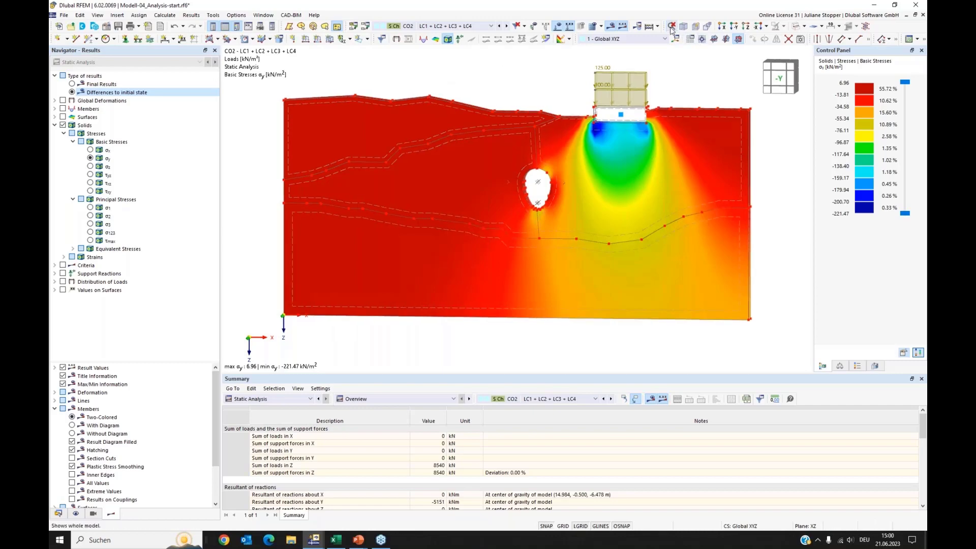
left_click(64, 14)
left_click(113, 146)
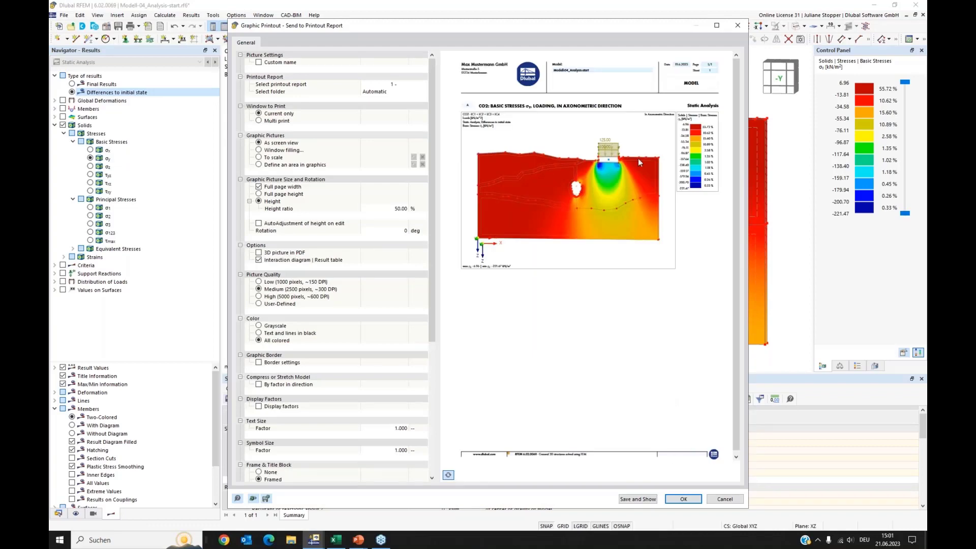
left_click(681, 500)
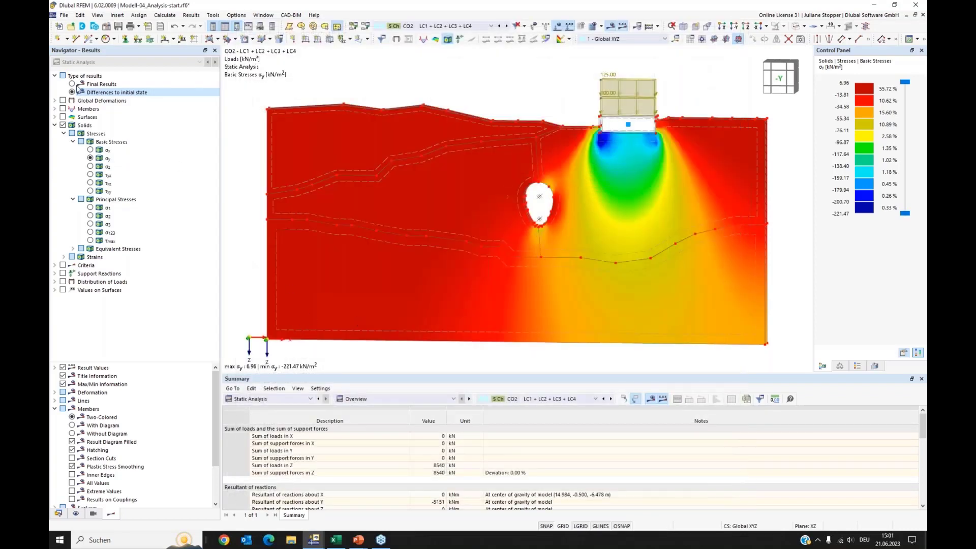
Switch the CO2 stresses back to final results and send that graphic to the printout report
left_click(72, 84)
left_click(73, 85)
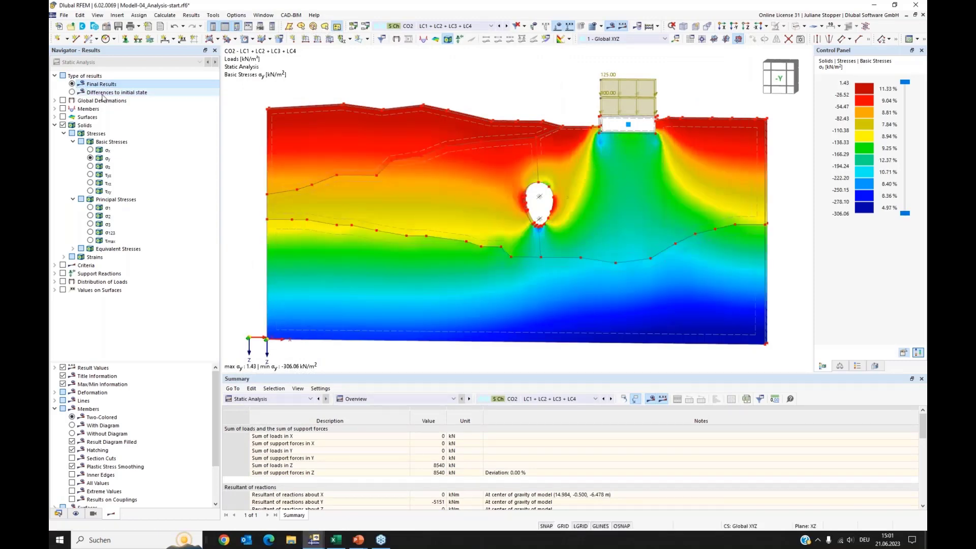
left_click(63, 15)
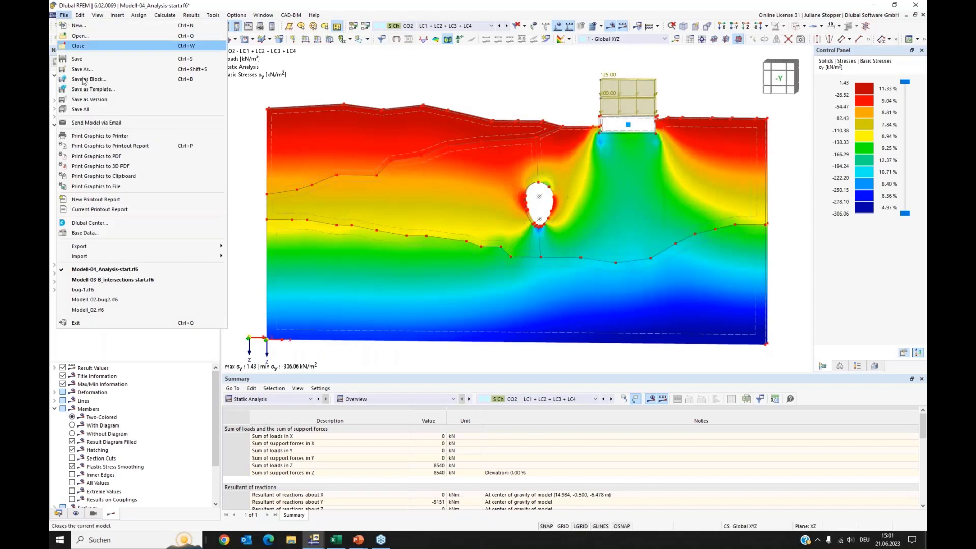
left_click(113, 146)
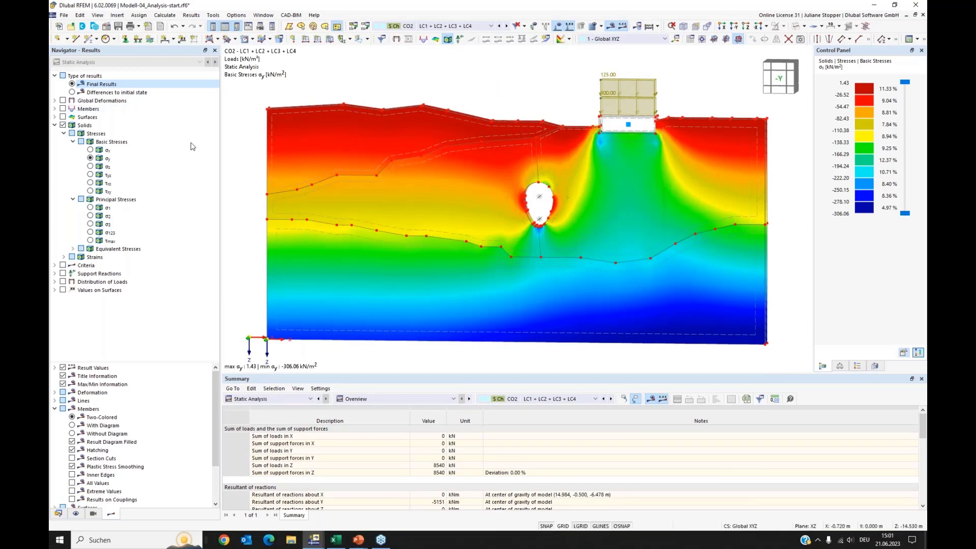
Hide the solid results and examine which objects result beam member 14 on the tunnel lining integrates stresses and forces from
left_click(63, 125)
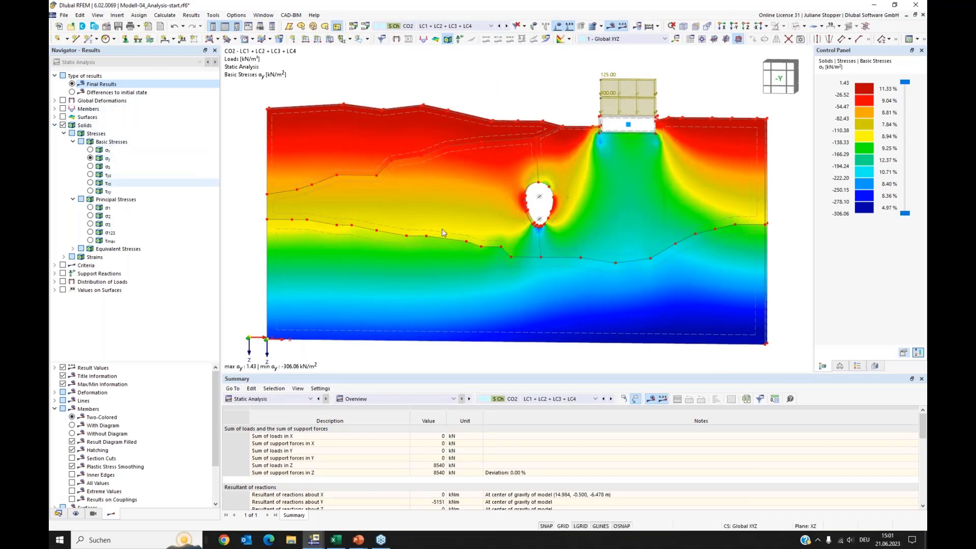
left_click(63, 125)
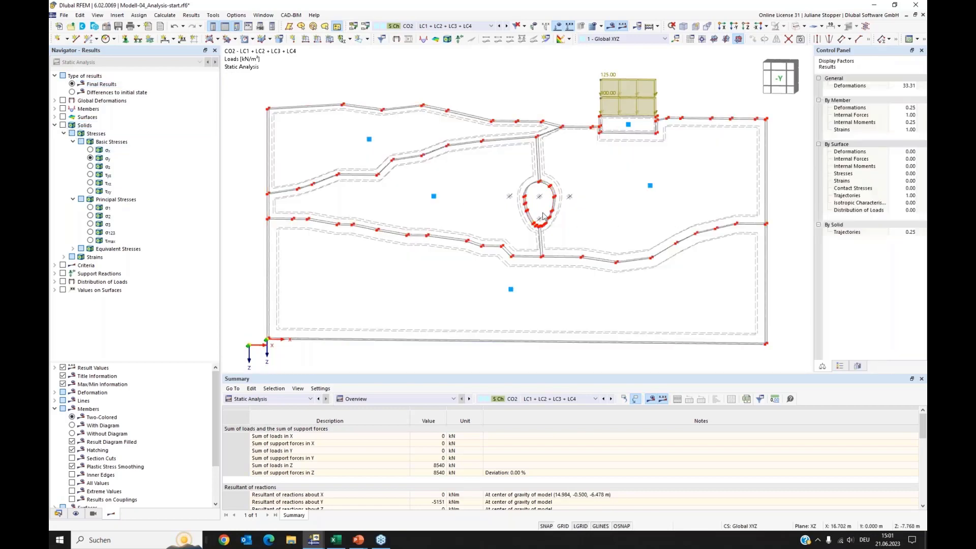
middle_click_drag(630, 239, 564, 224, "ctrl")
scroll(590, 234, "up", 5)
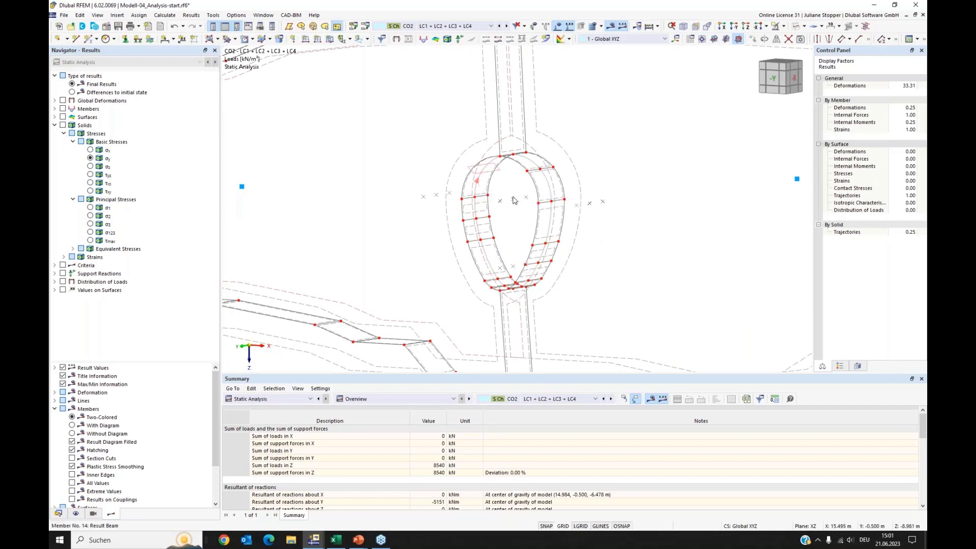
double_click(484, 184)
left_click(260, 120)
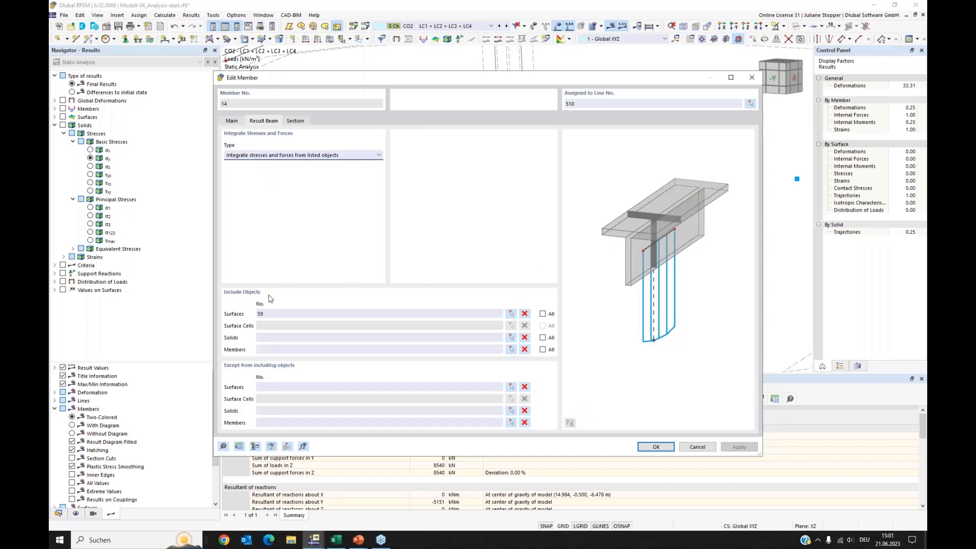
left_click(656, 447)
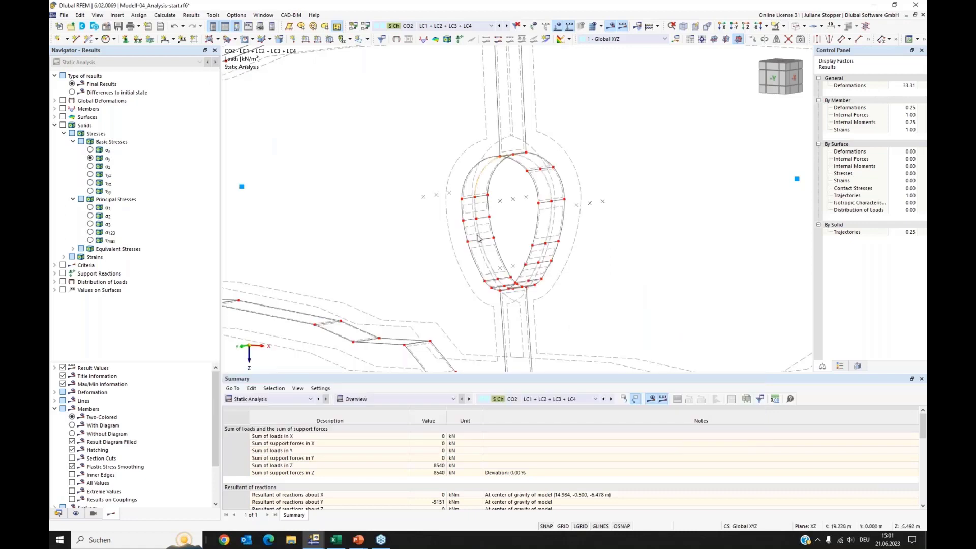
Display the tunnel lining members' moments My in the front view and compare the differences to the initial state with the final results
left_click(63, 109)
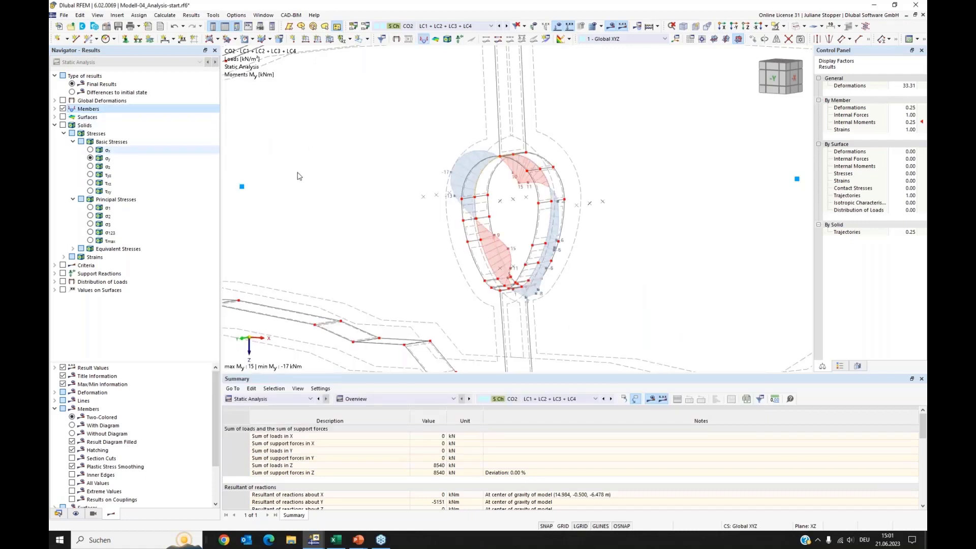
left_click(734, 28)
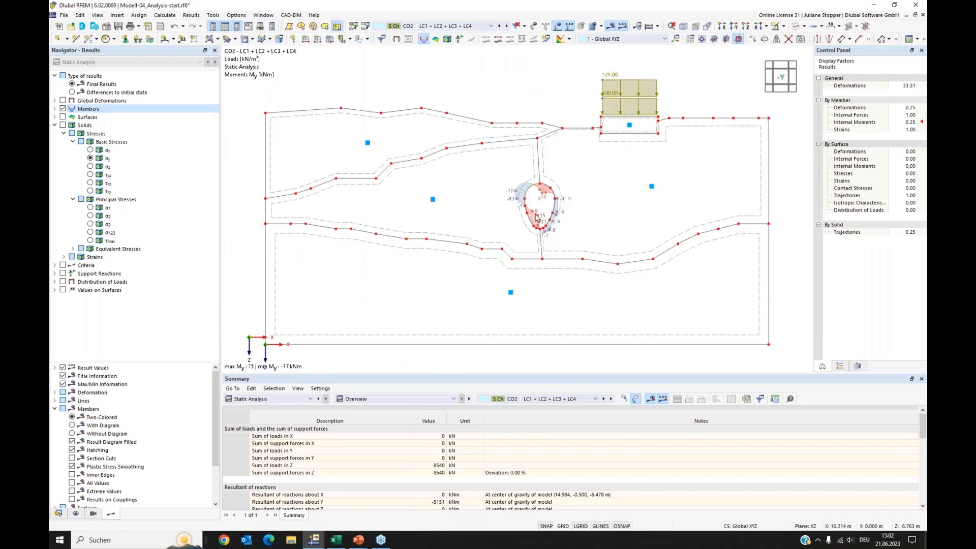
left_click(73, 94)
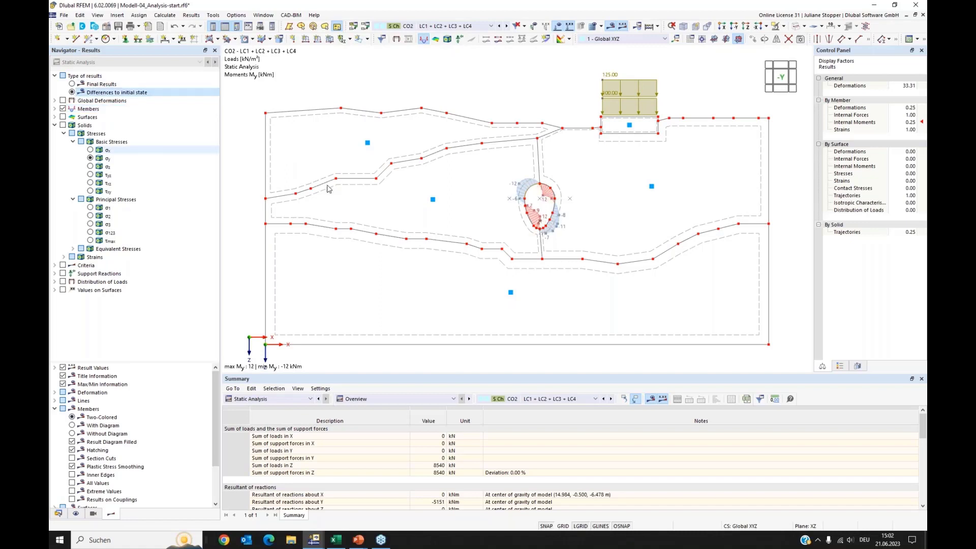
left_click(54, 109)
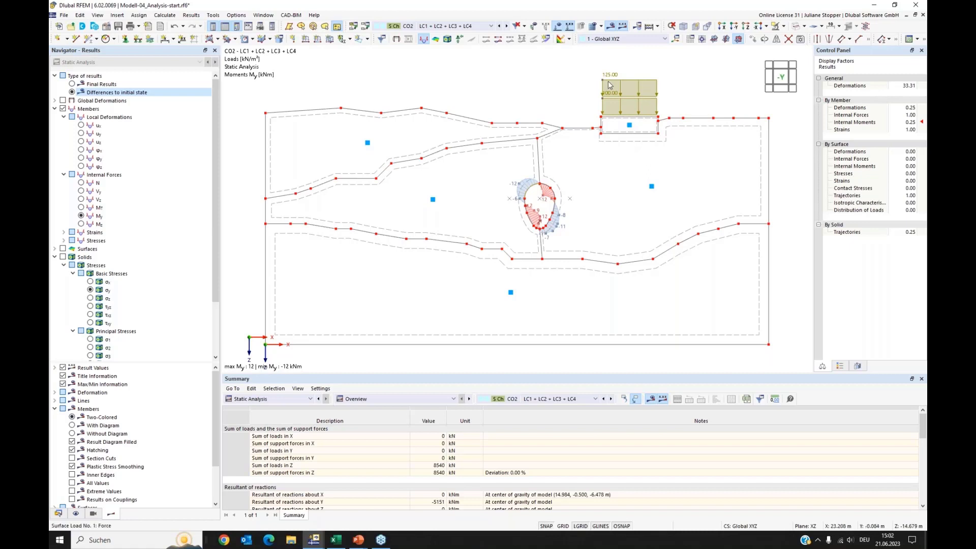
left_click(73, 84)
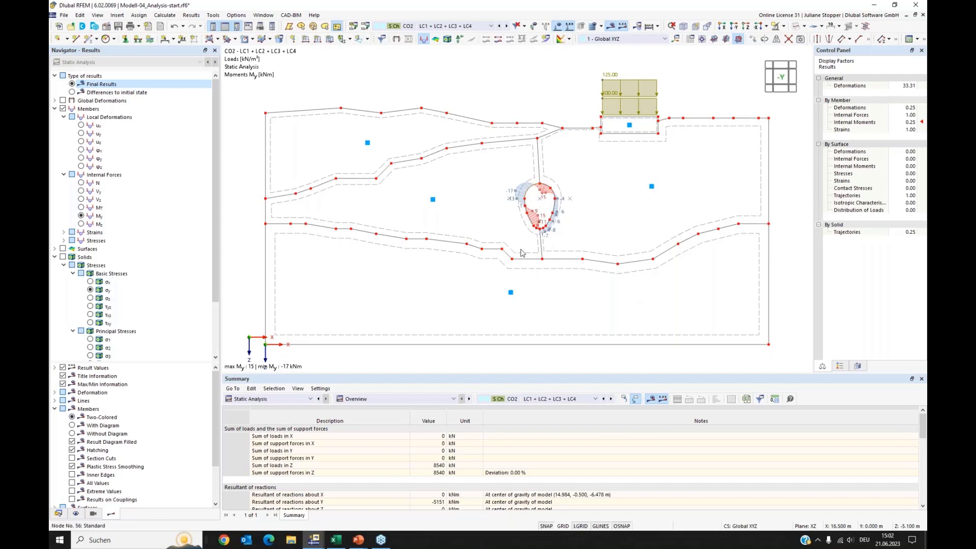
View the tunnel lining members' axial force N and local deformations ux and uz one after another
left_click(81, 184)
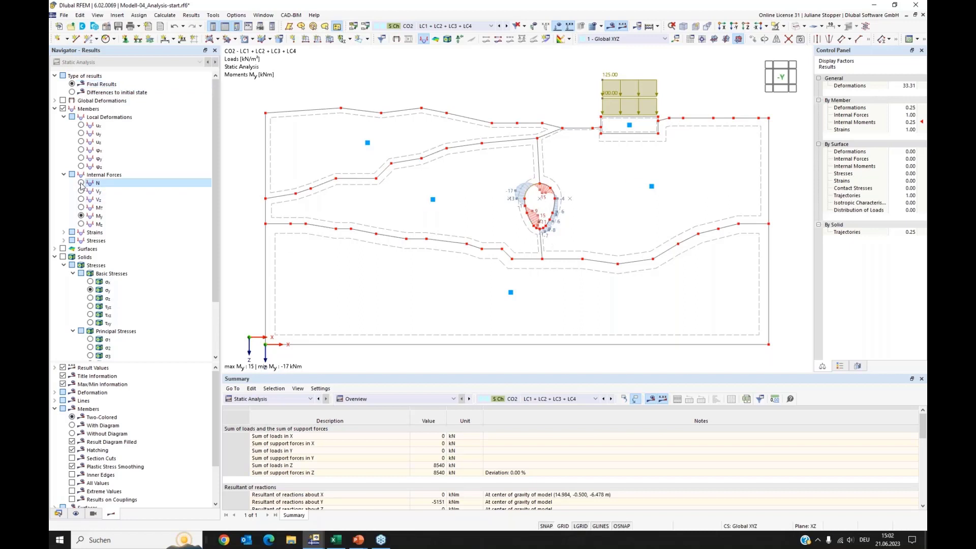
left_click(81, 125)
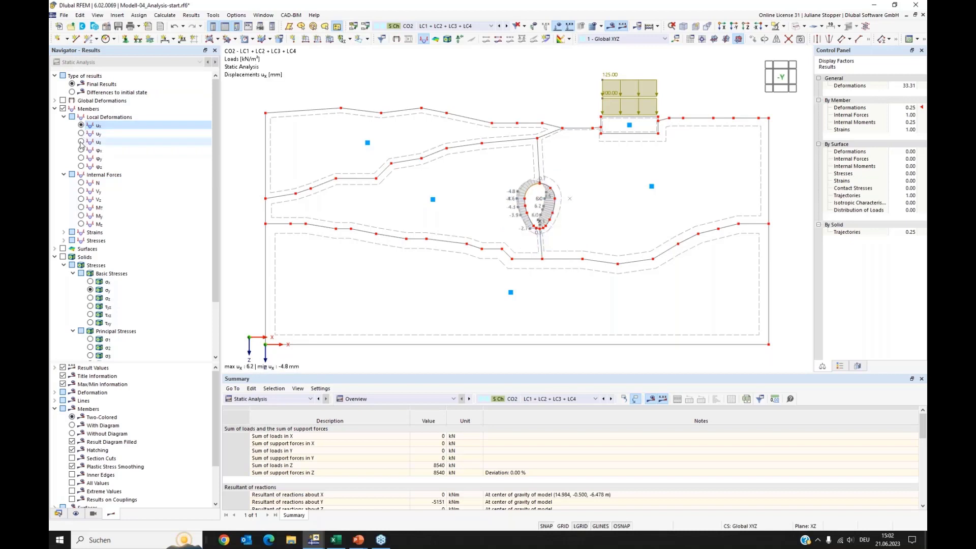
left_click(81, 142)
left_click(840, 367)
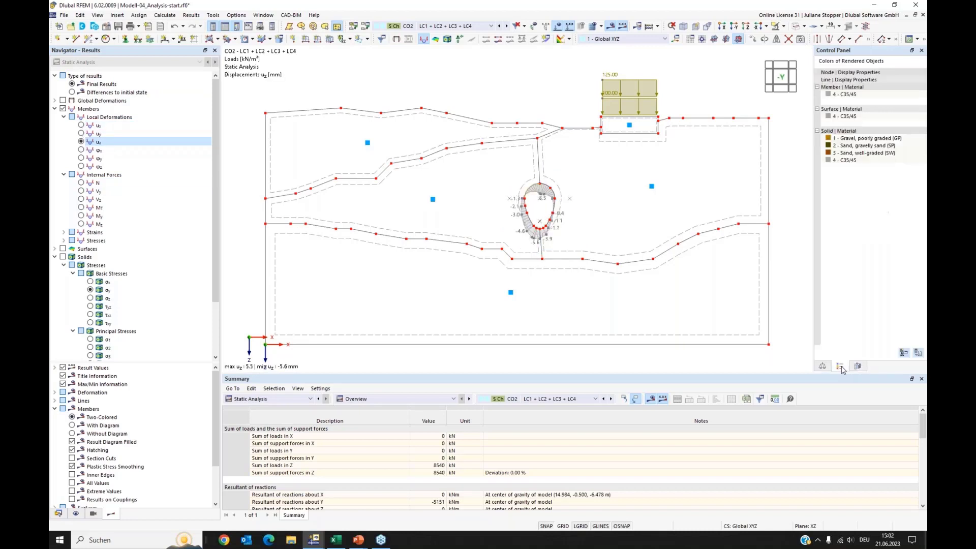
left_click(823, 367)
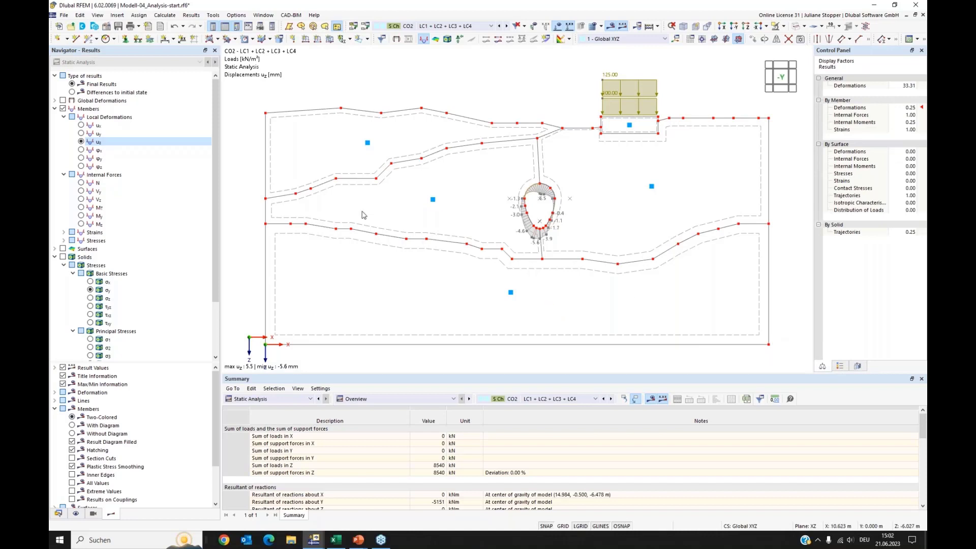
Set the member results display to With Diagram after comparing it with the Without Diagram option
scroll(127, 376, "down", 2)
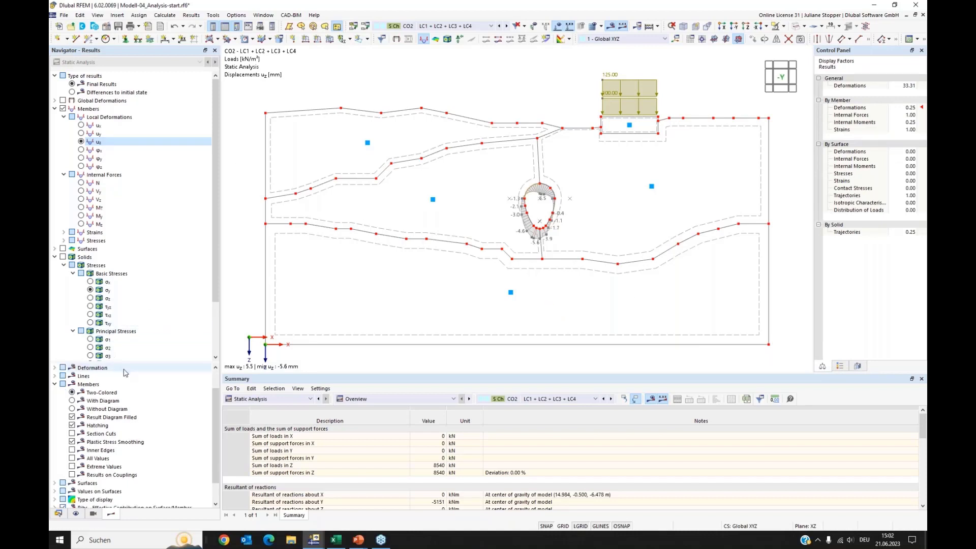
scroll(117, 389, "up", 2)
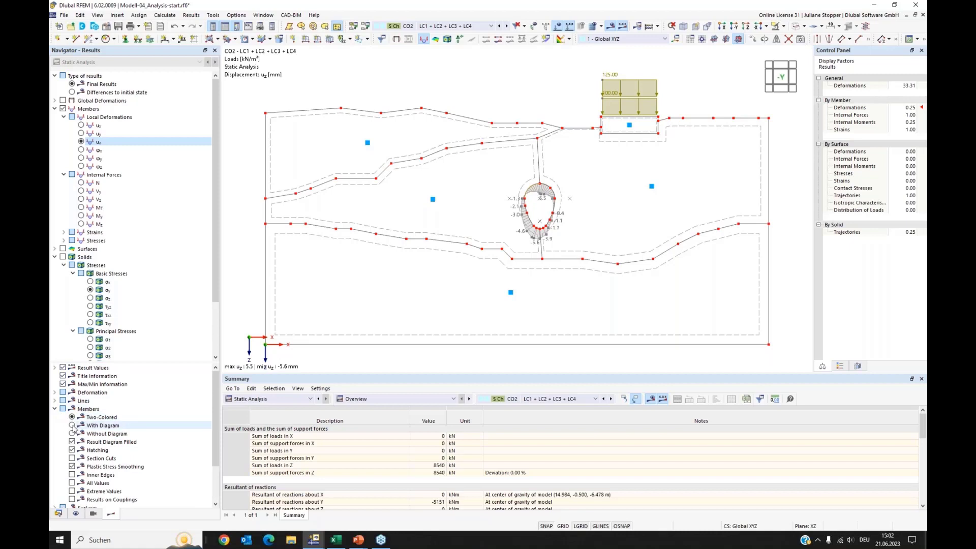
left_click(72, 426)
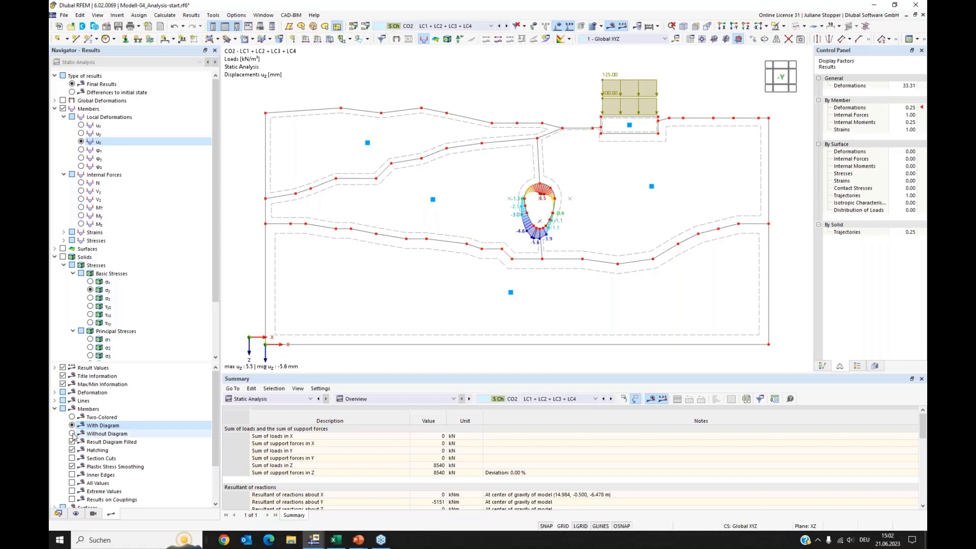
left_click(72, 434)
left_click(72, 426)
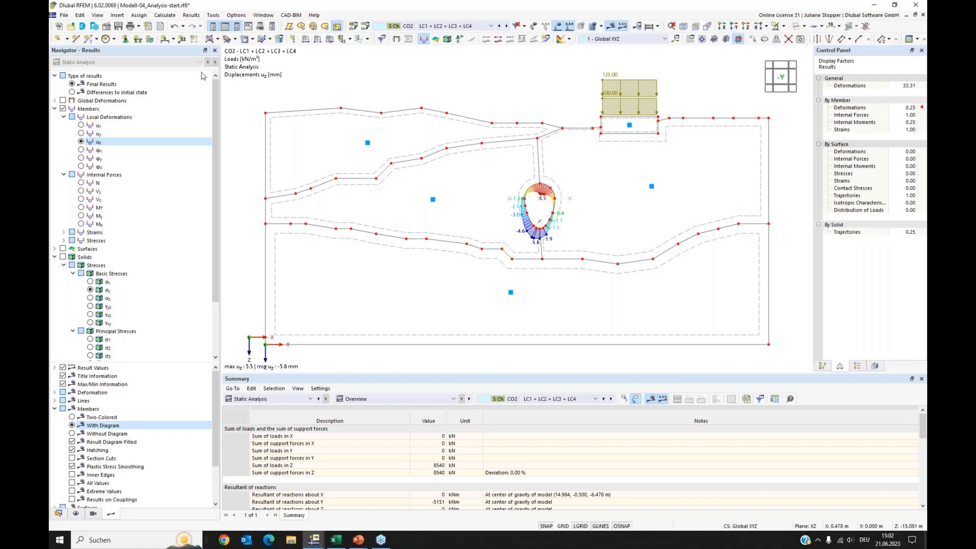
Set up a multi print of graphics to the printout report, excluding the model views and keeping the current load view
left_click(64, 16)
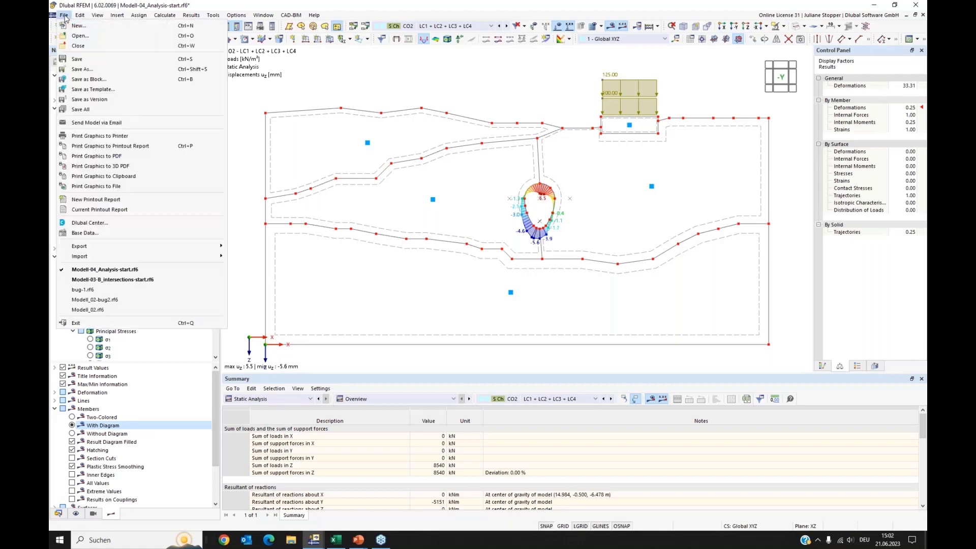
left_click(106, 147)
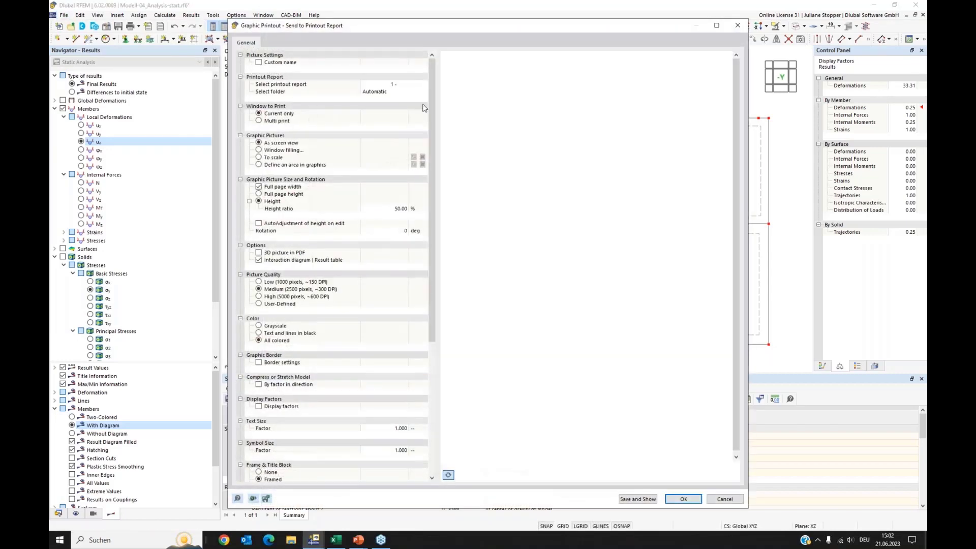
left_click(259, 122)
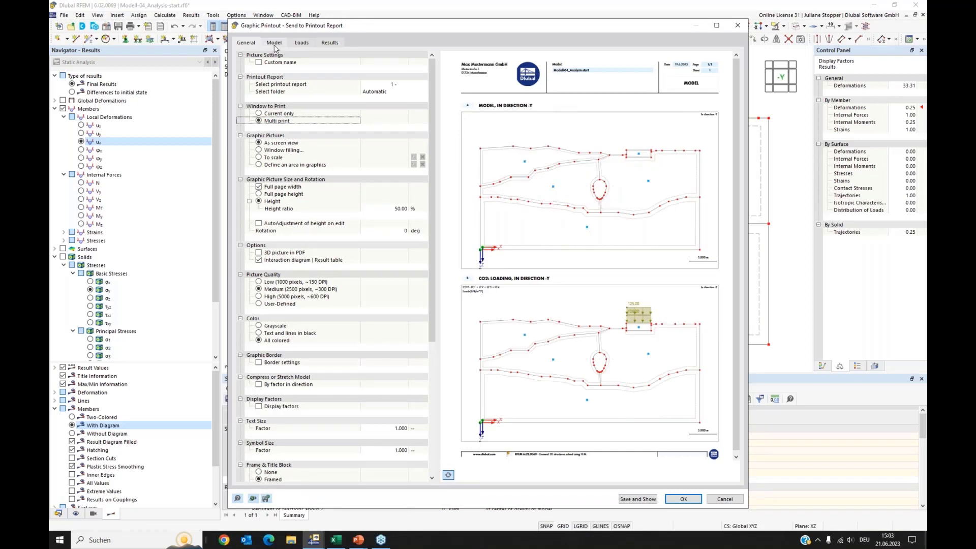
left_click(274, 44)
left_click(250, 55)
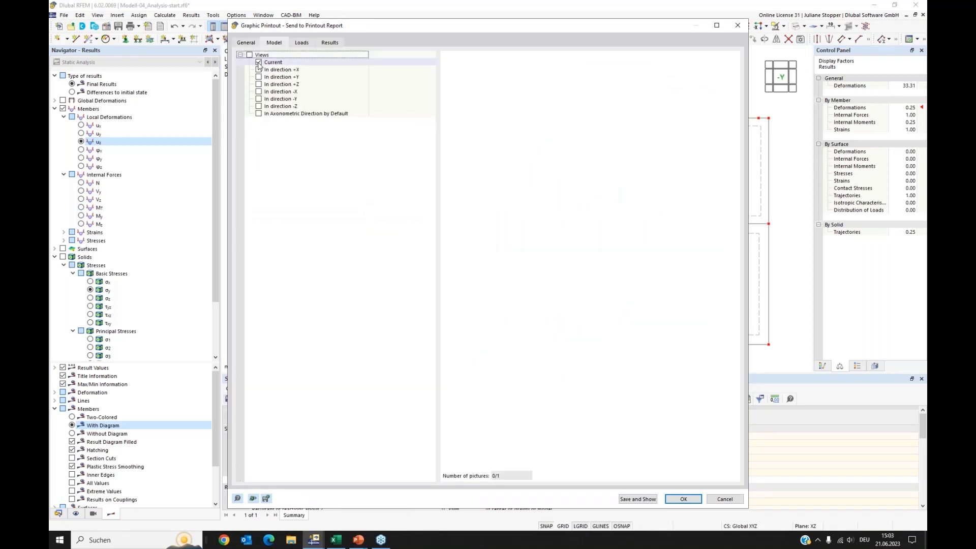
left_click(306, 44)
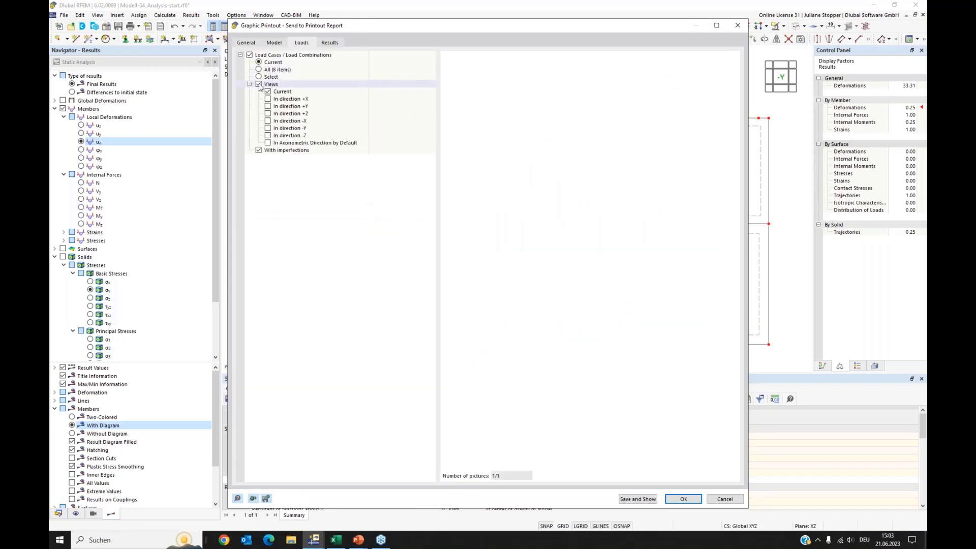
Include the members' internal forces N and My and local deformations ux and uz, and send the pictures to the printout report
left_click(330, 43)
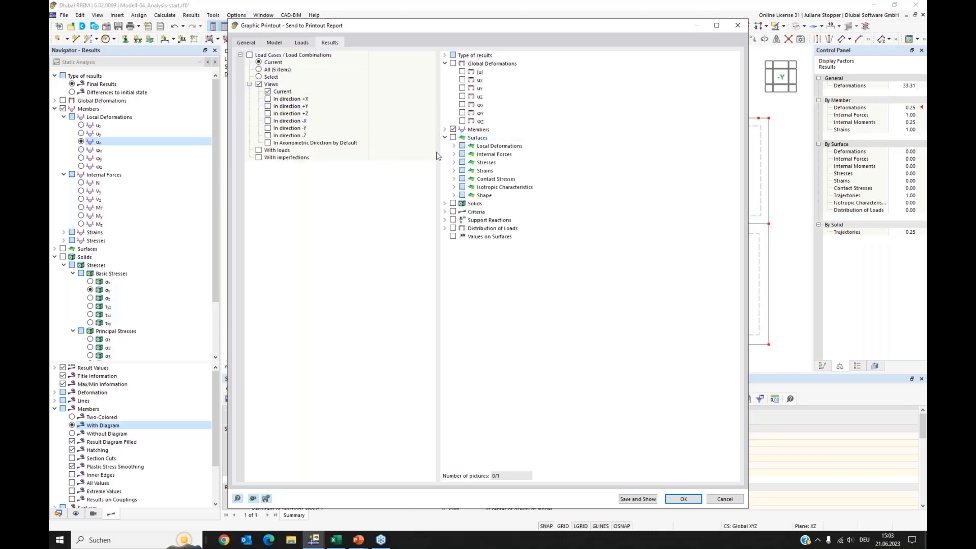
left_click(445, 138)
left_click(445, 130)
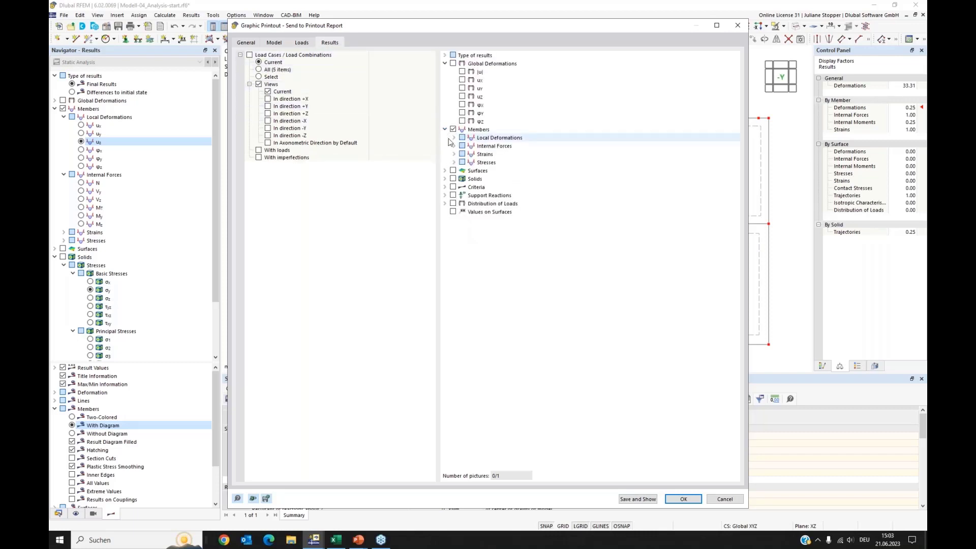
left_click(454, 146)
left_click(471, 154)
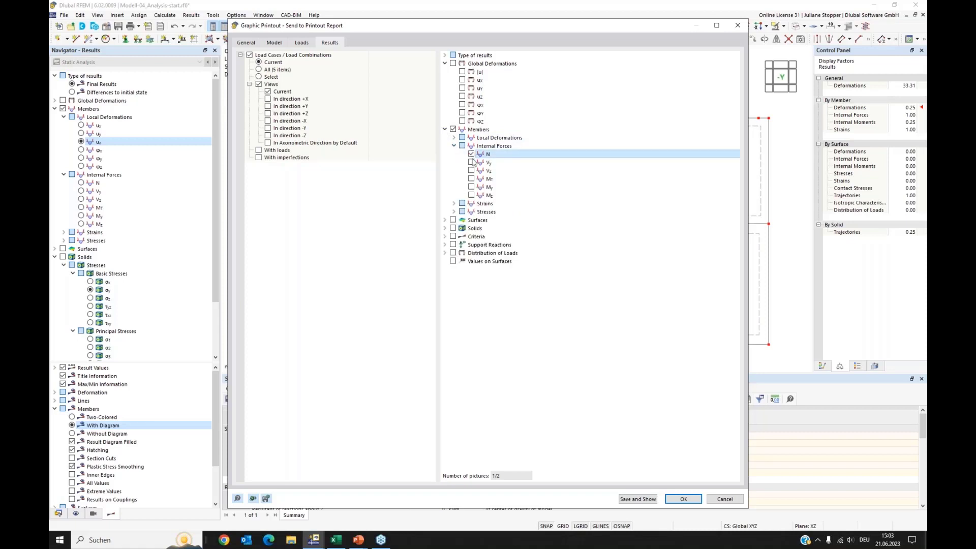
left_click(471, 187)
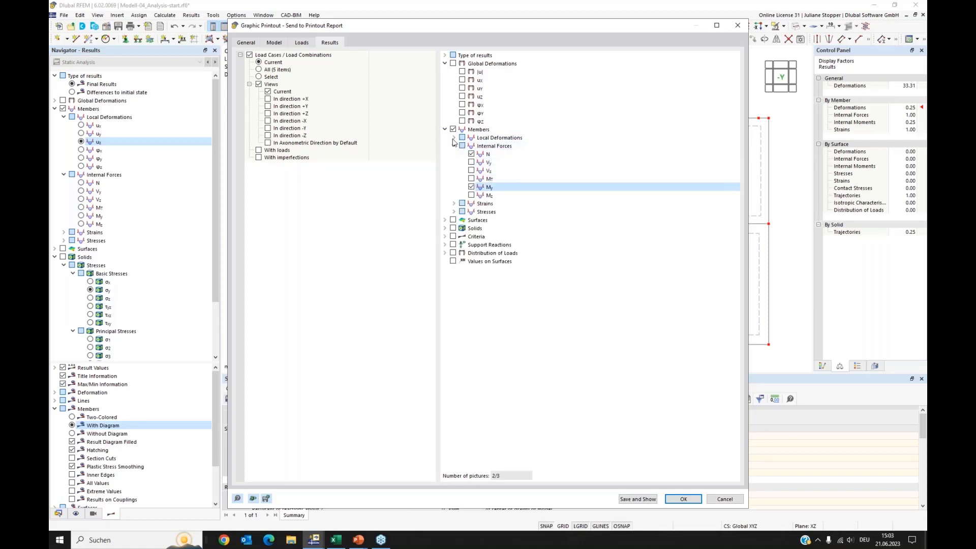
left_click(454, 138)
left_click(471, 146)
left_click(471, 162)
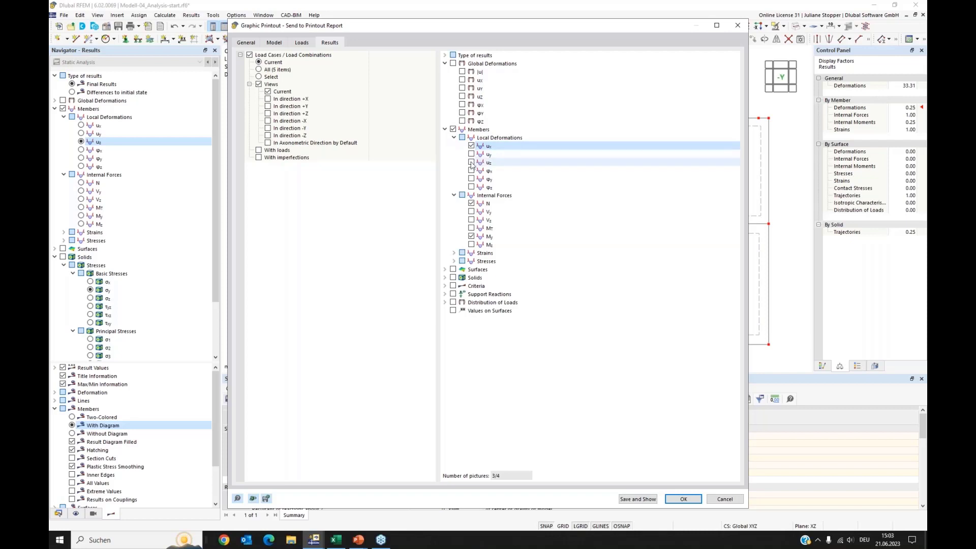
left_click(676, 501)
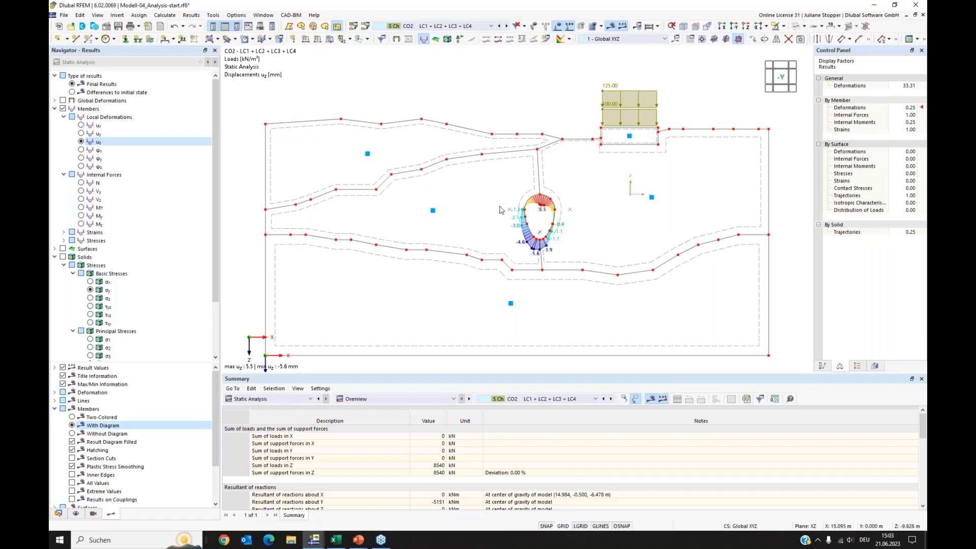
Display the members' moments My in the model and open printout report 1
left_click(81, 218)
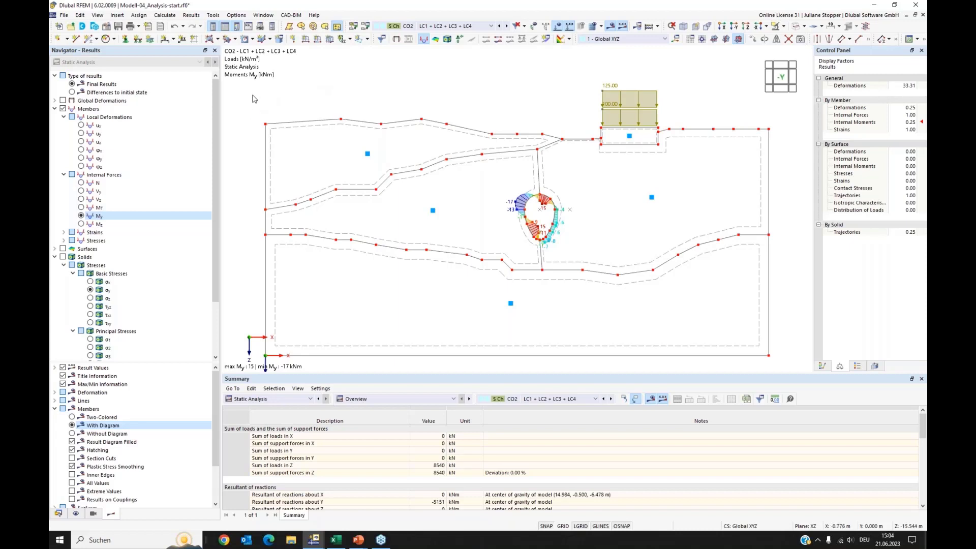
left_click(58, 515)
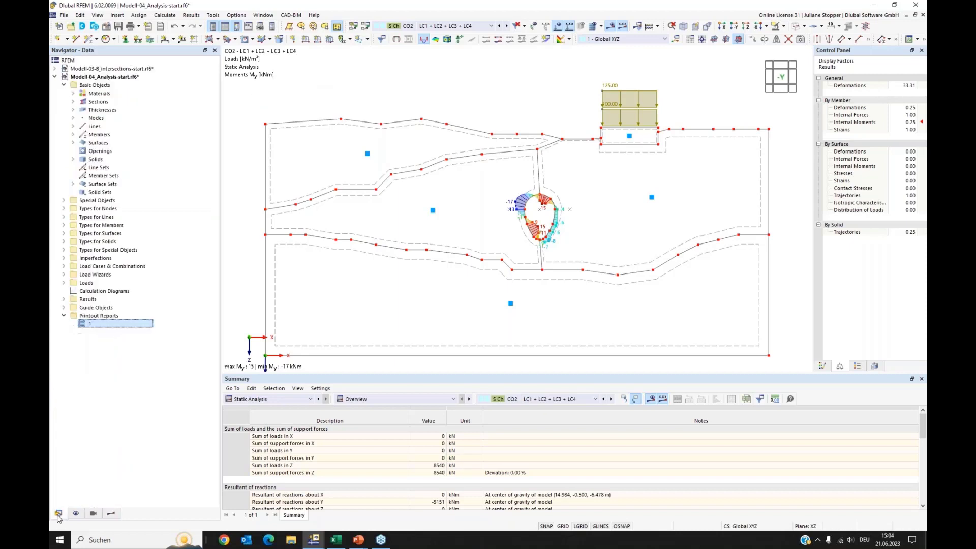
double_click(85, 324)
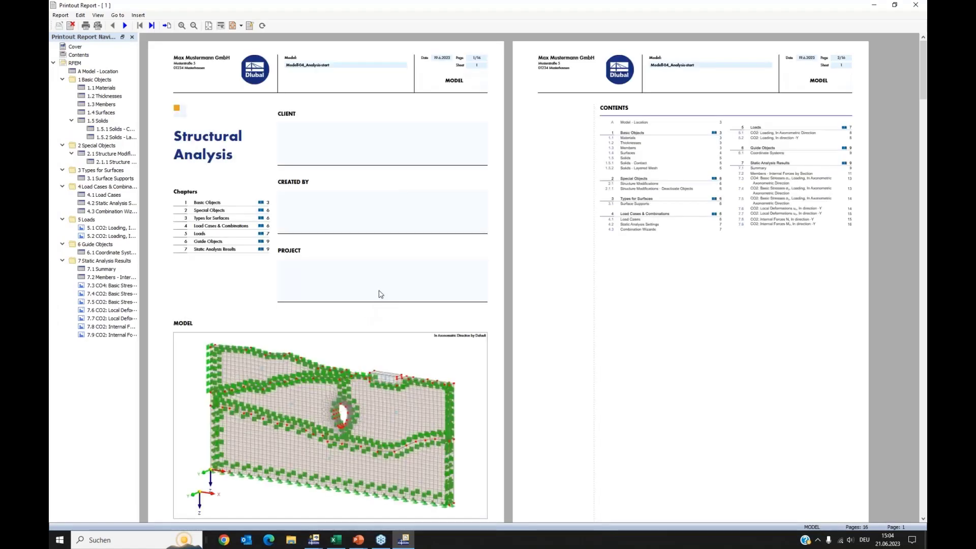
Look through the printout report from the cover to the stress, deformation and internal force graphics in the static analysis results
scroll(305, 290, "down", 3)
scroll(430, 332, "down", 12)
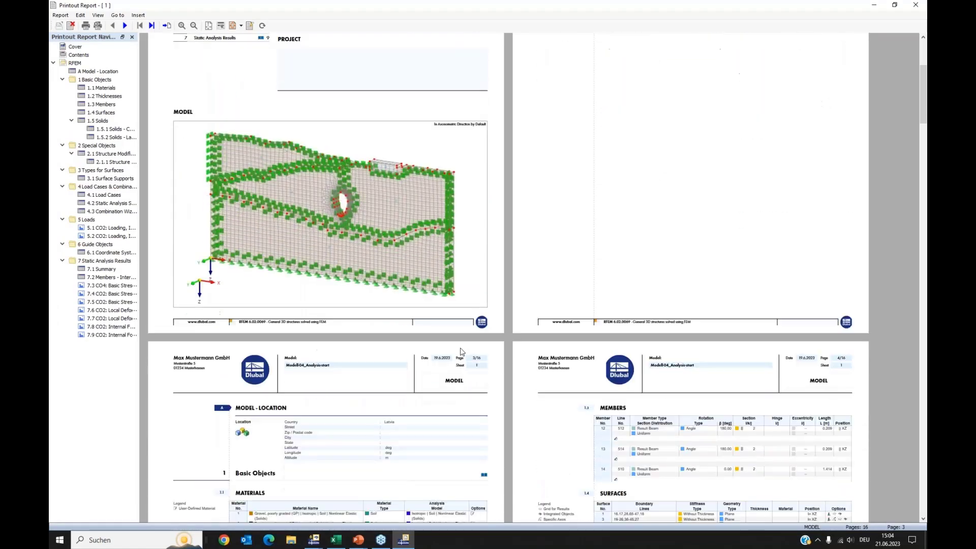
scroll(462, 352, "down", 20)
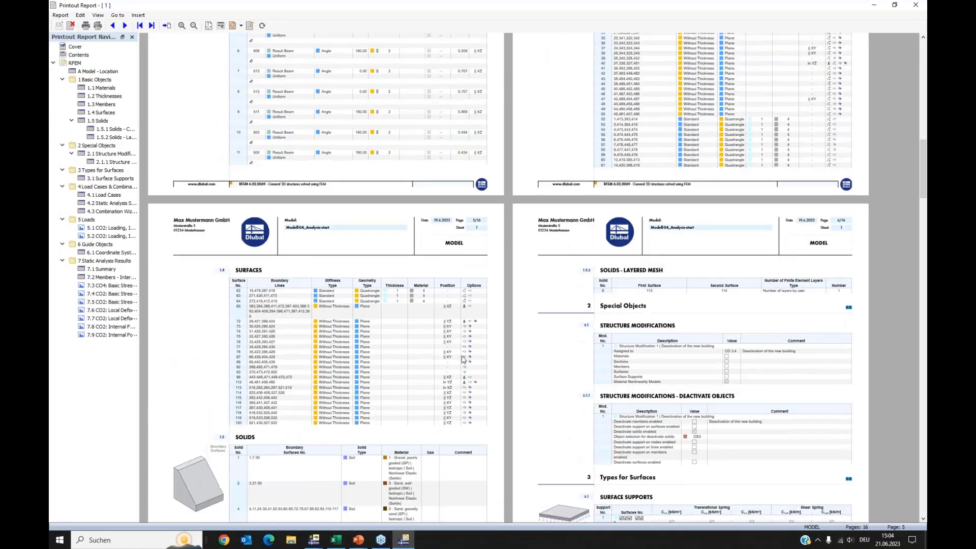
scroll(478, 361, "down", 12)
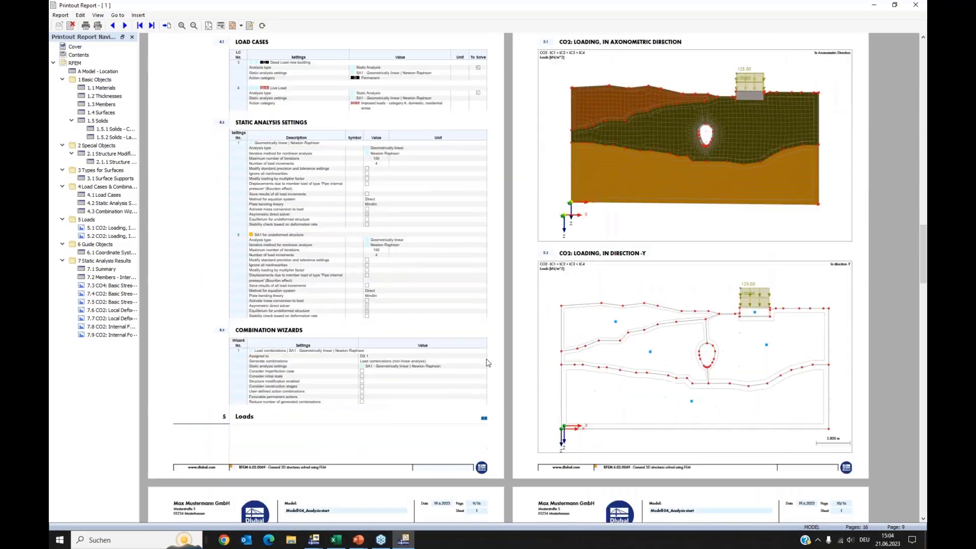
scroll(488, 362, "down", 20)
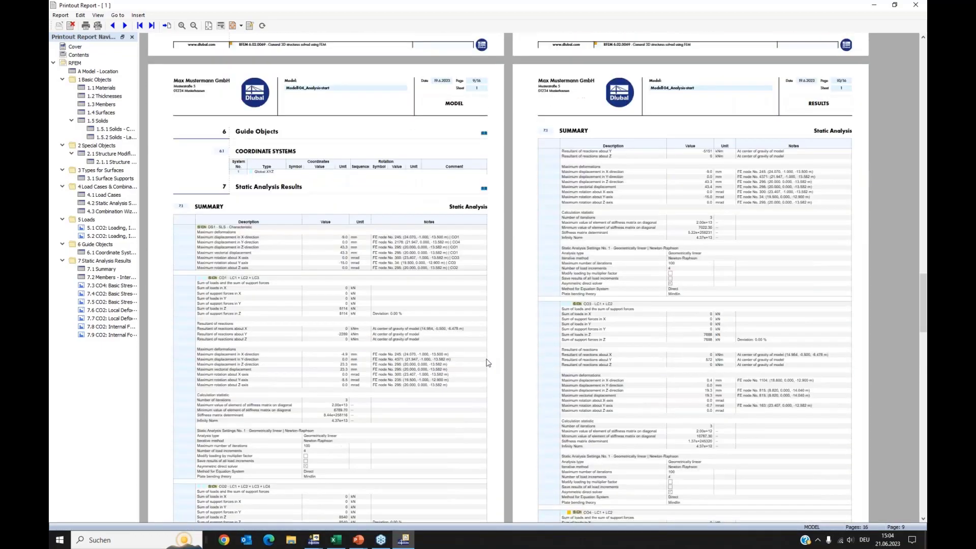
scroll(488, 366, "down", 3)
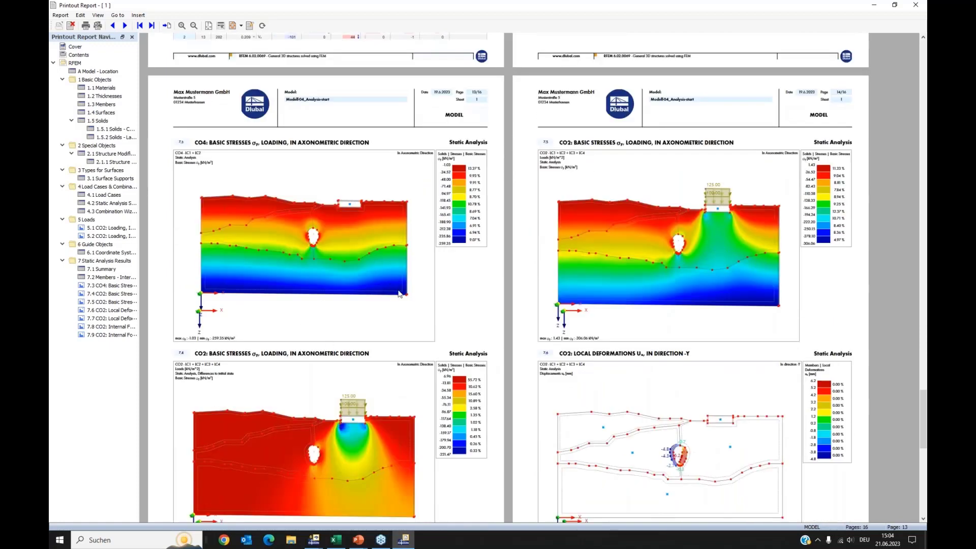
scroll(558, 324, "down", 6)
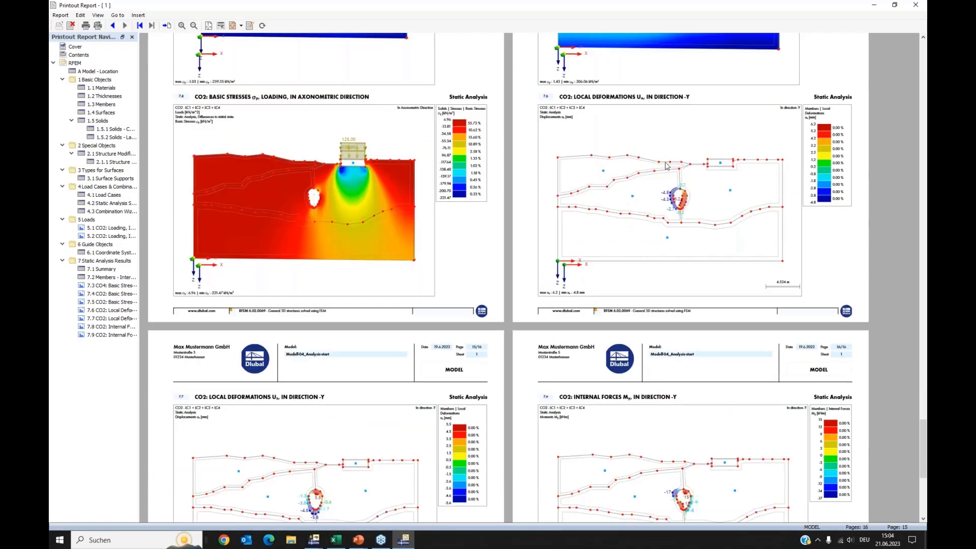
scroll(356, 353, "down", 4)
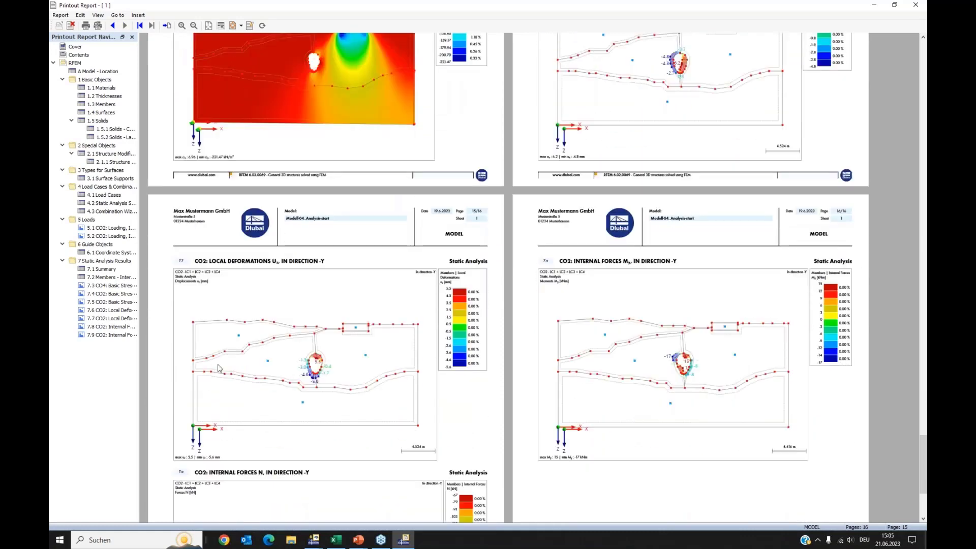
scroll(492, 420, "down", 1)
Make the CO2 local deformations ux graphic start on a new page and check the resulting page layout
scroll(523, 419, "up", 3)
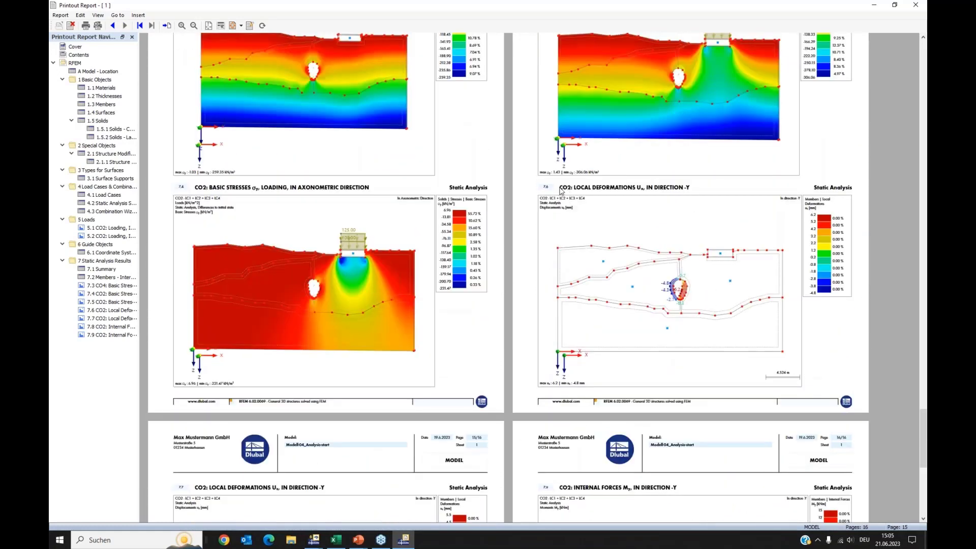
right_click(561, 190)
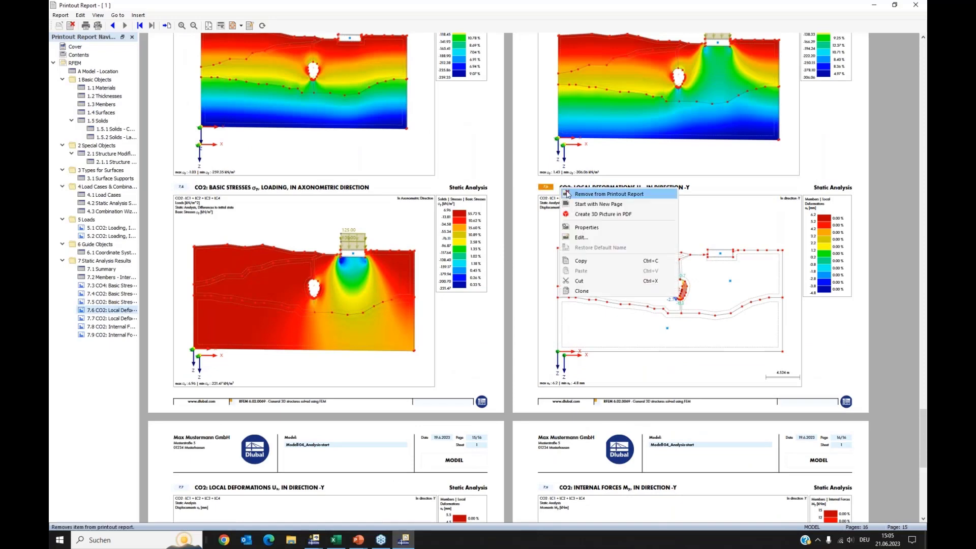
left_click(574, 205)
scroll(385, 283, "down", 3)
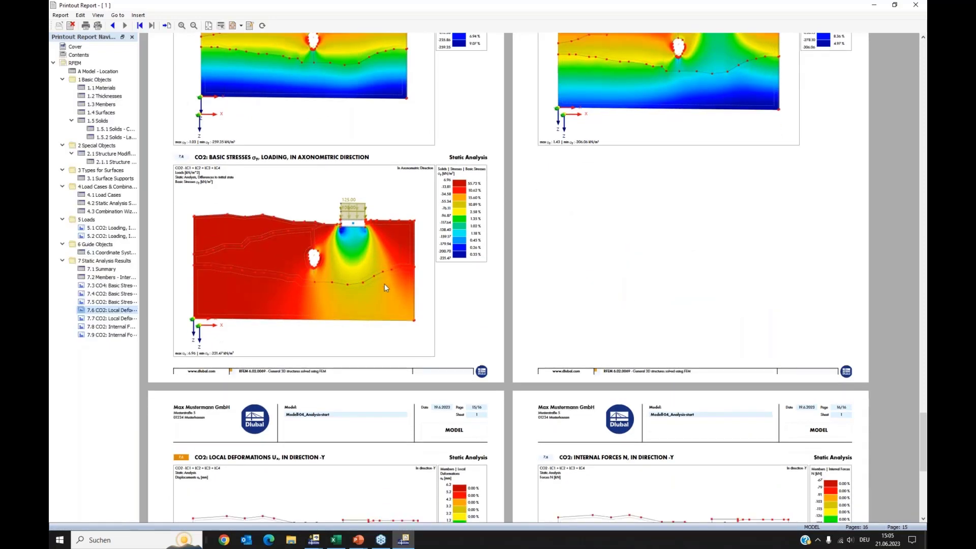
scroll(387, 299, "down", 4)
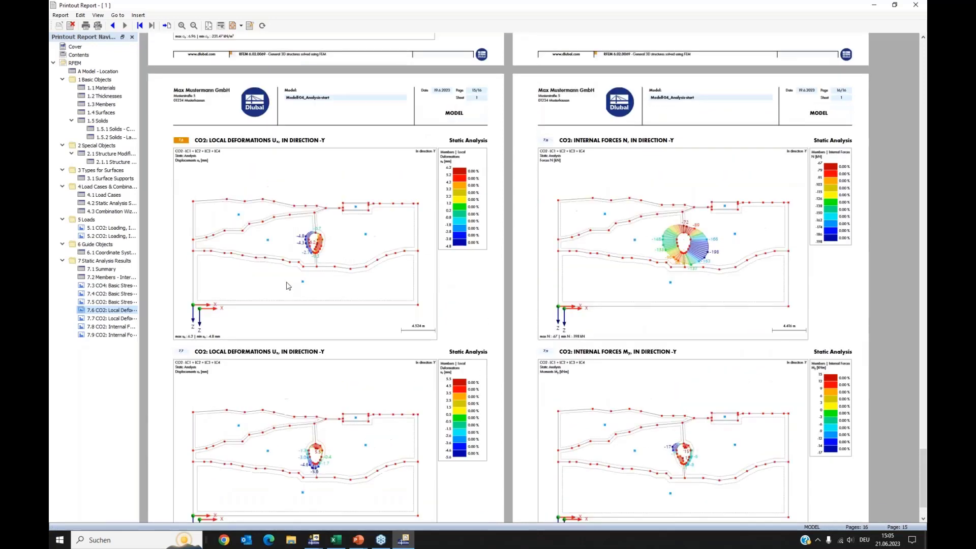
scroll(283, 277, "up", 2)
Include the Isotropic - Soil - Nonlinear Elastic (Solids) table under Materials in the printout report's contents and accept the selection
left_click(84, 89)
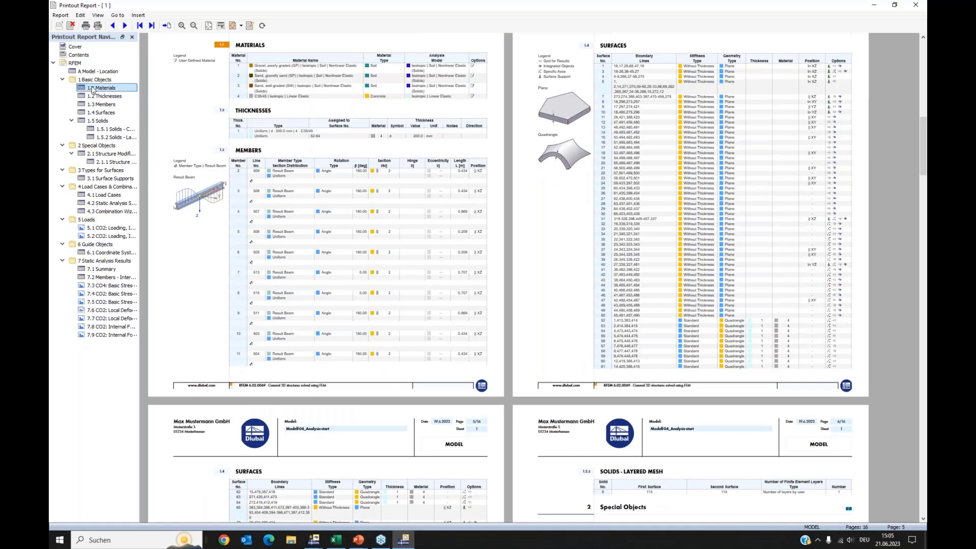
right_click(93, 90)
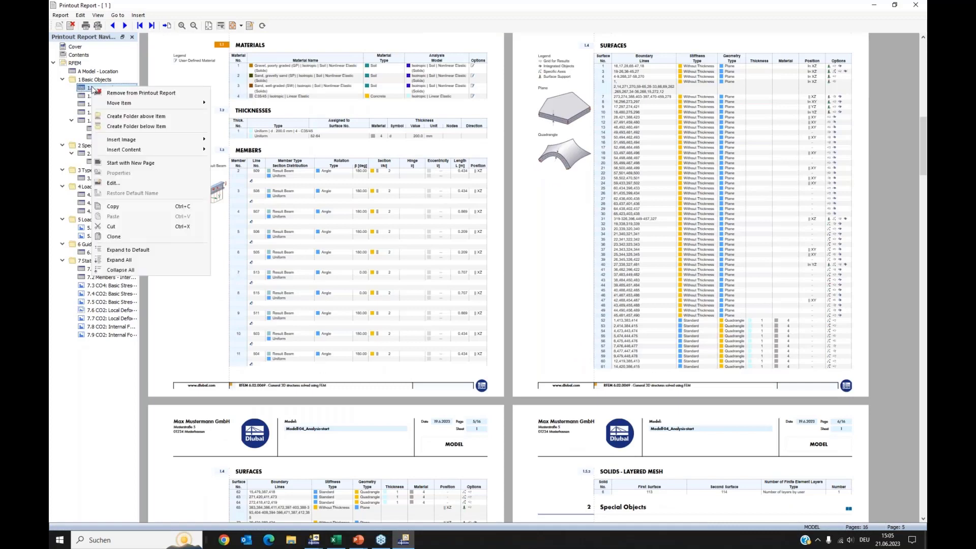
left_click(113, 184)
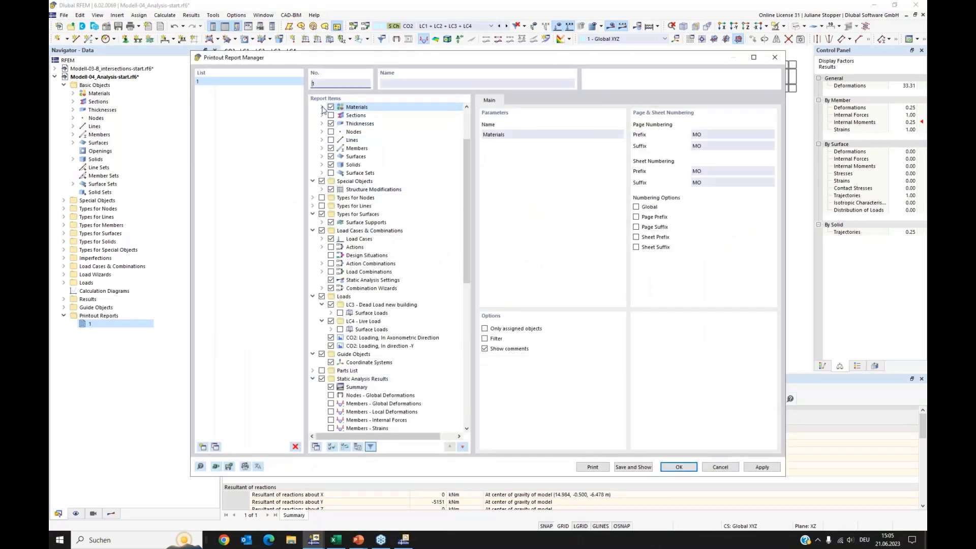
left_click(322, 107)
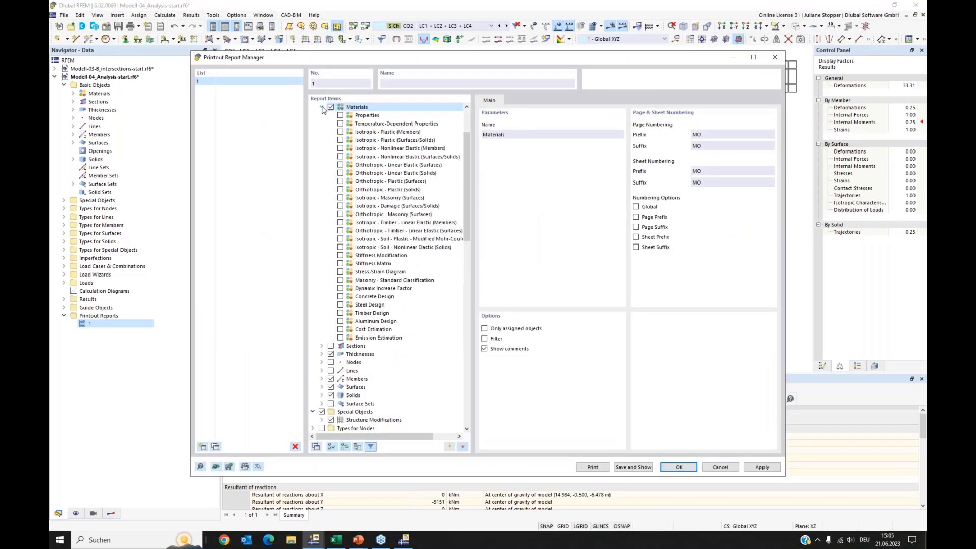
left_click(340, 247)
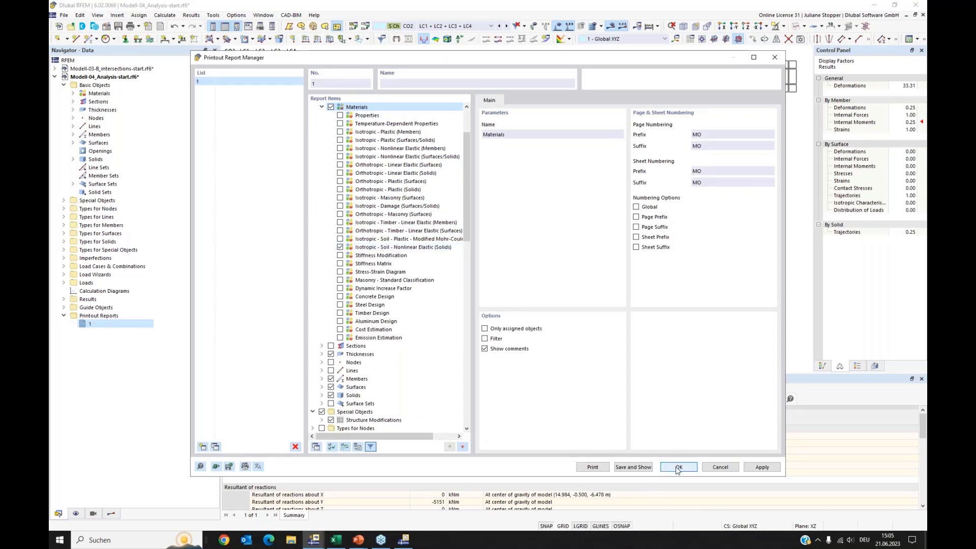
key("Return")
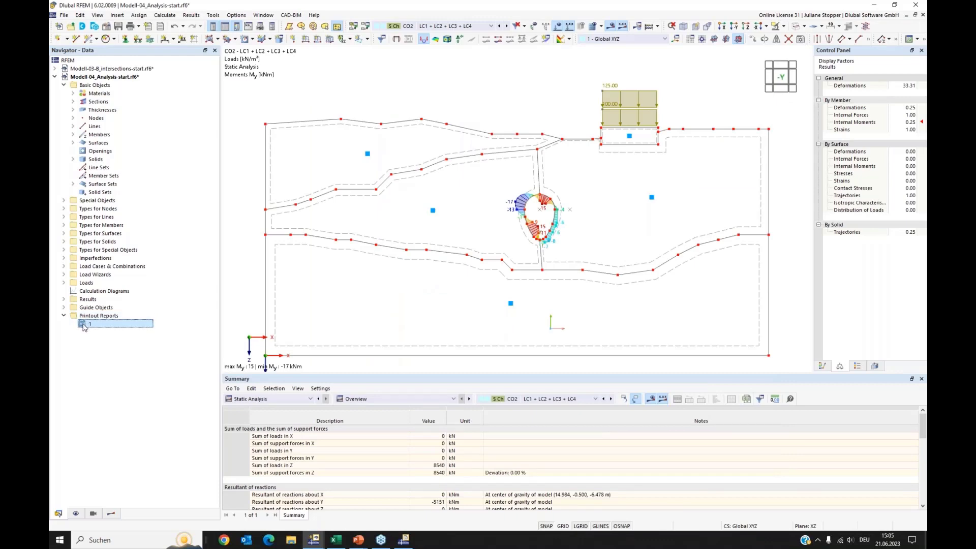
Return to the printout report, reopen the Materials chapter for editing, and save and show the report with the soil nonlinear elastic table included
left_click(403, 541)
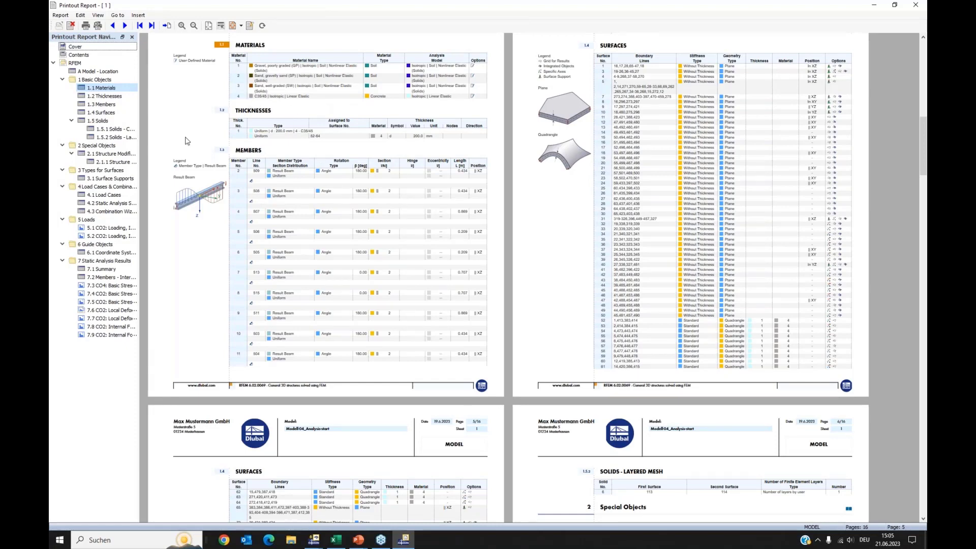
scroll(327, 153, "down", 1)
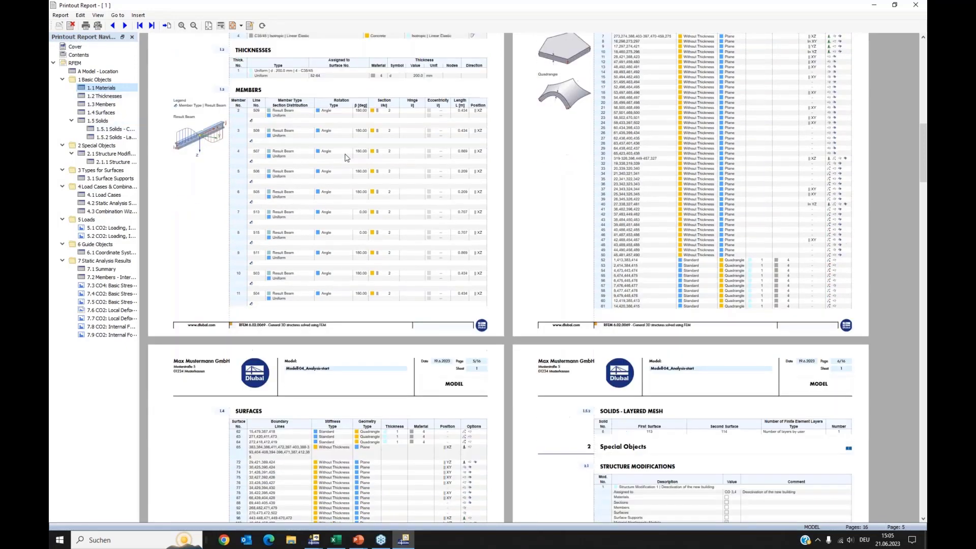
scroll(333, 162, "up", 2)
right_click(93, 88)
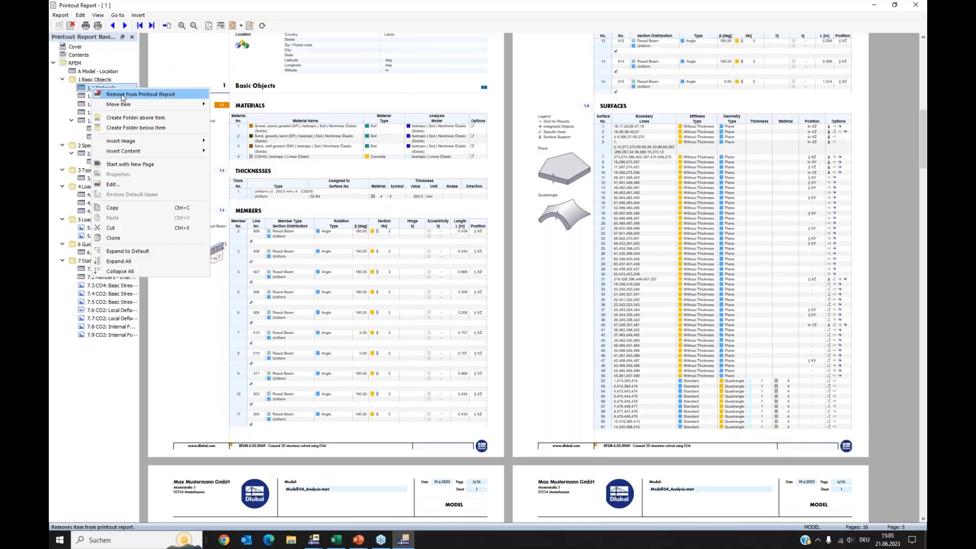
left_click(112, 184)
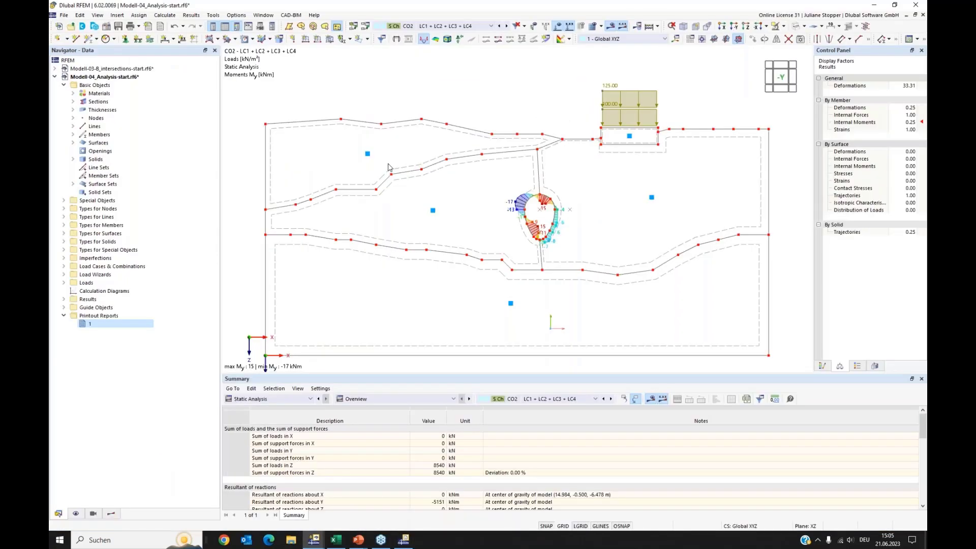
left_click(322, 107)
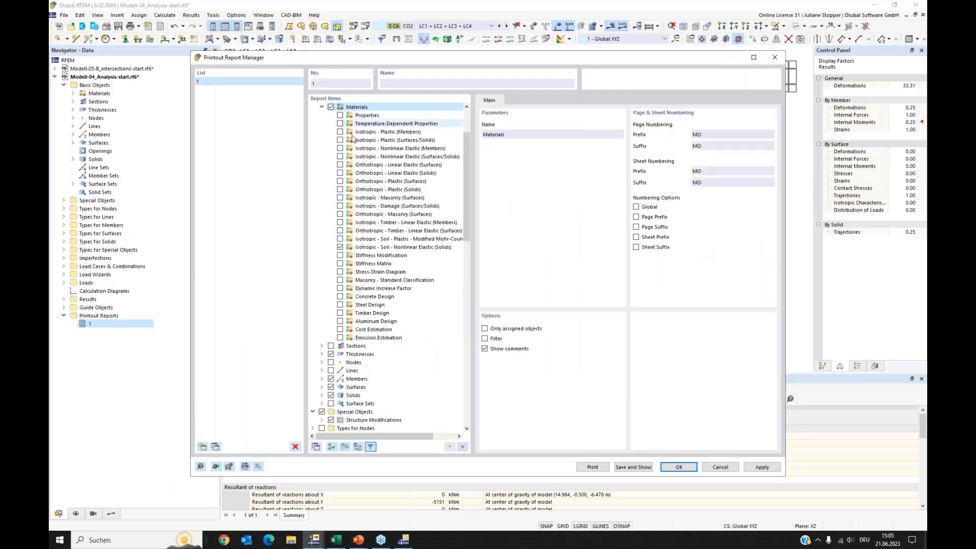
left_click(630, 468)
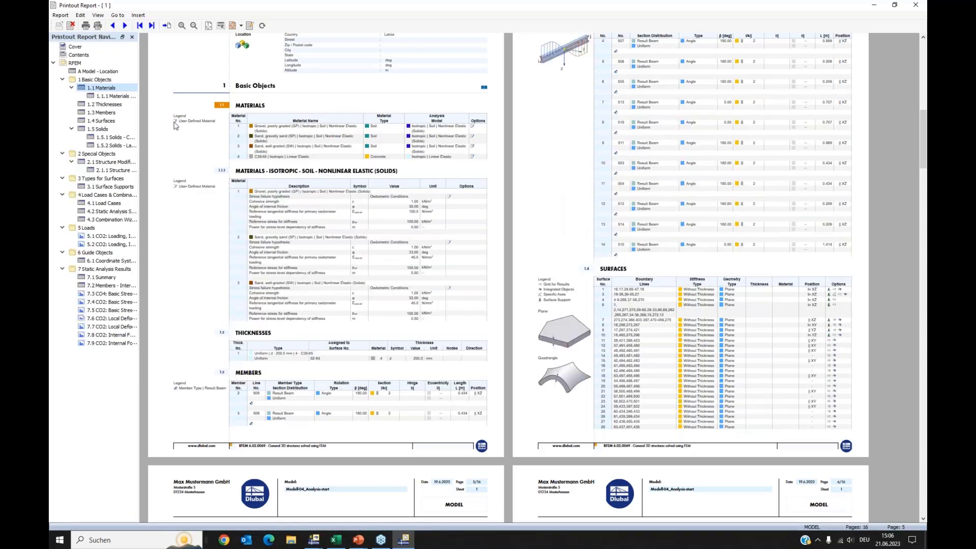
Examine the soil material parameters in chapter 1.1.1 and go to the CO4 basic stresses graphic in the static analysis results
left_click(110, 96)
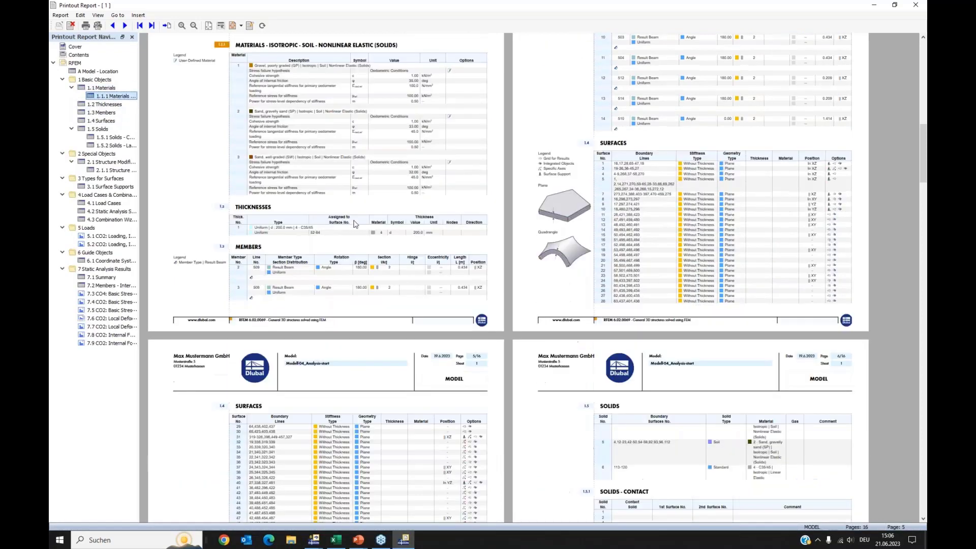
scroll(393, 108, "up", 1)
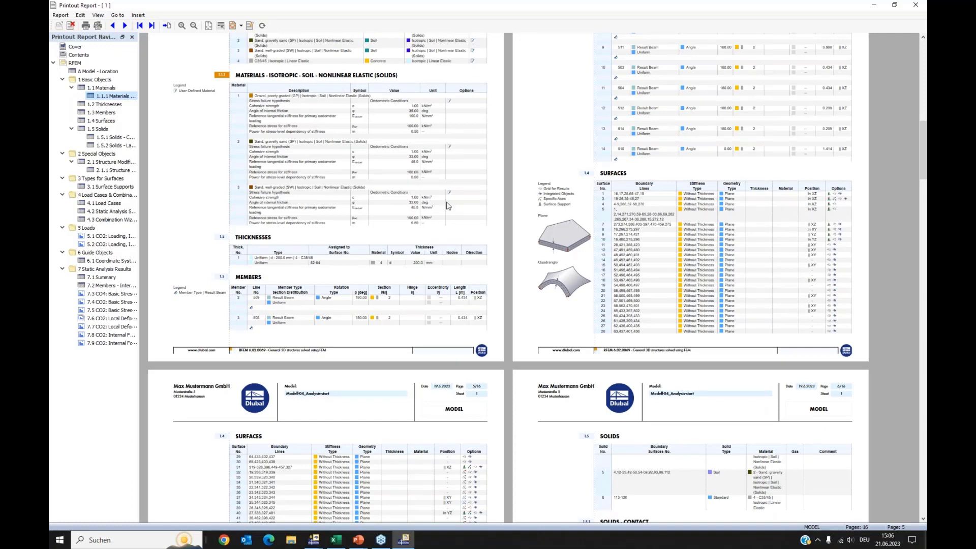
left_click(102, 294)
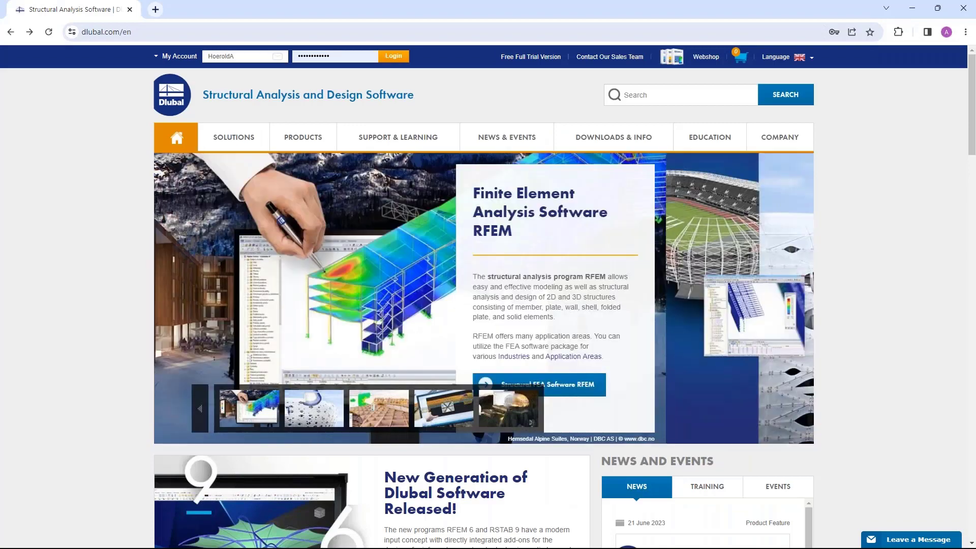
In the web browser, go to the Dlubal website's webinar list and open the webinar "3D Modeling for Geotechnical Analysis in RFEM 6"
mouse_move(398, 136)
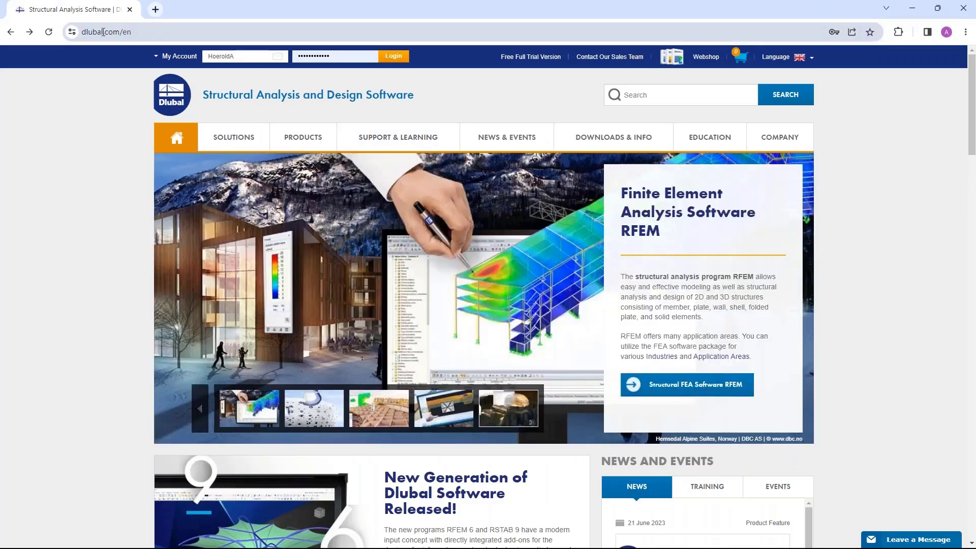
mouse_move(540, 139)
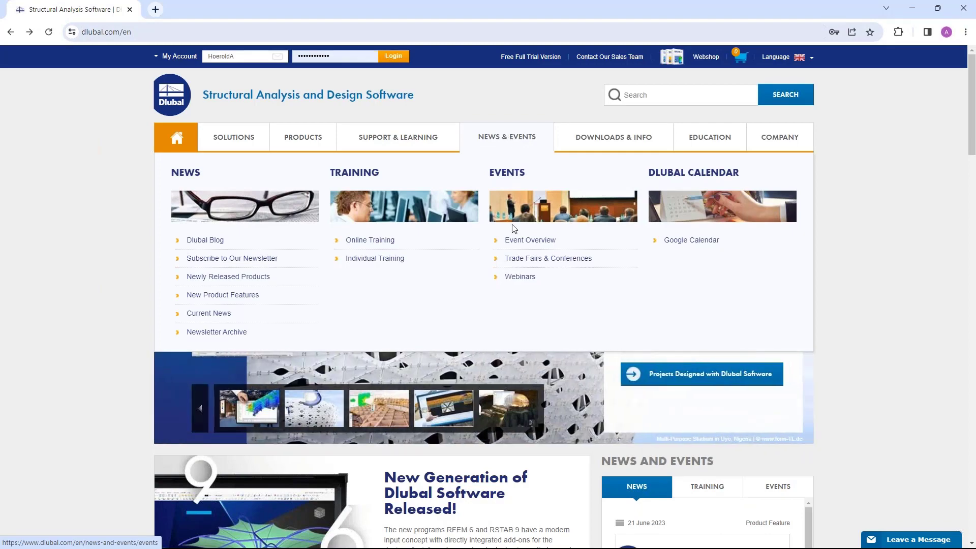
left_click(519, 277)
scroll(510, 117, "down", 9)
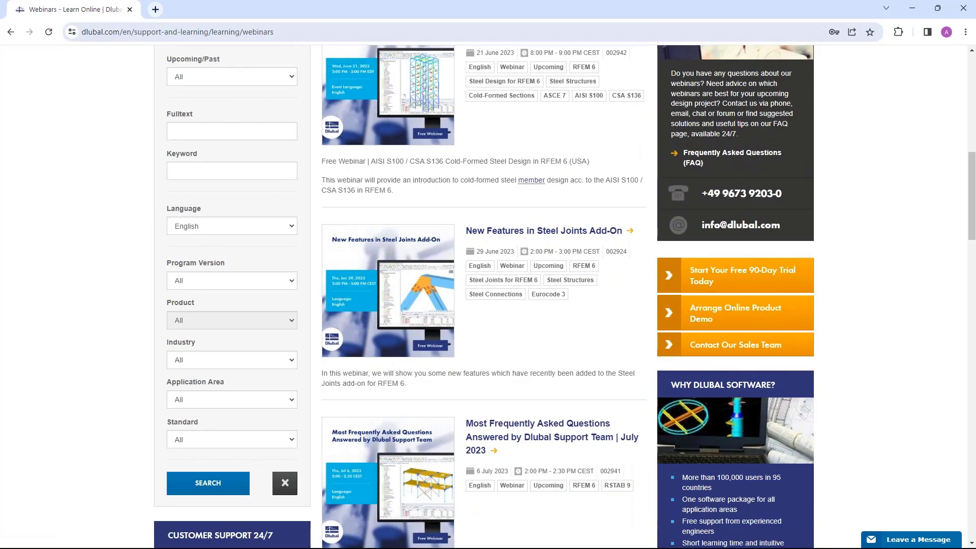
scroll(518, 252, "down", 3)
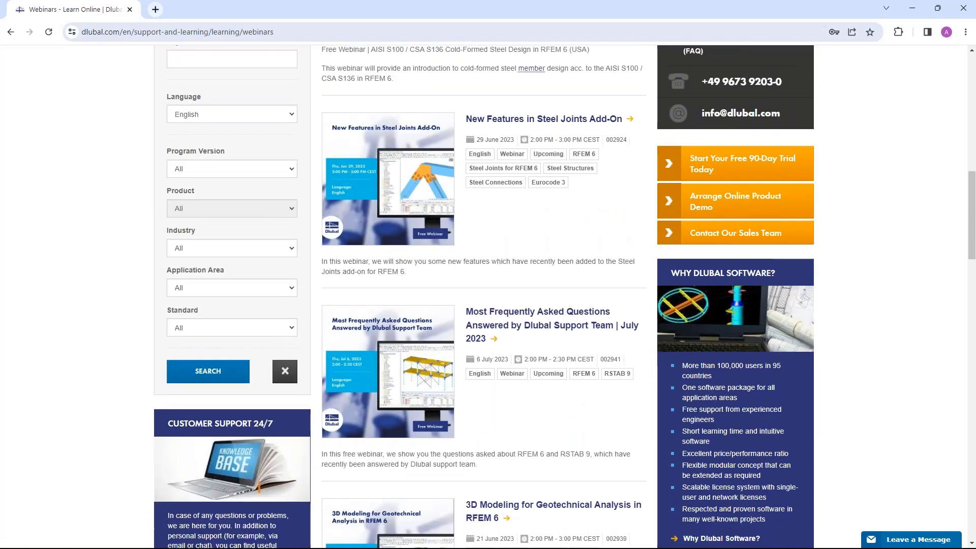
scroll(529, 227, "down", 2)
scroll(529, 225, "down", 1)
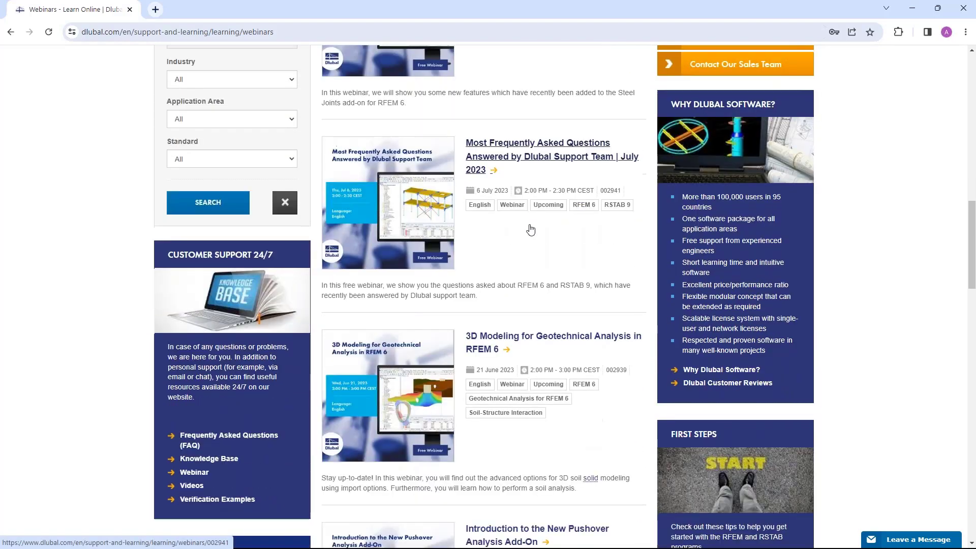
scroll(530, 230, "down", 2)
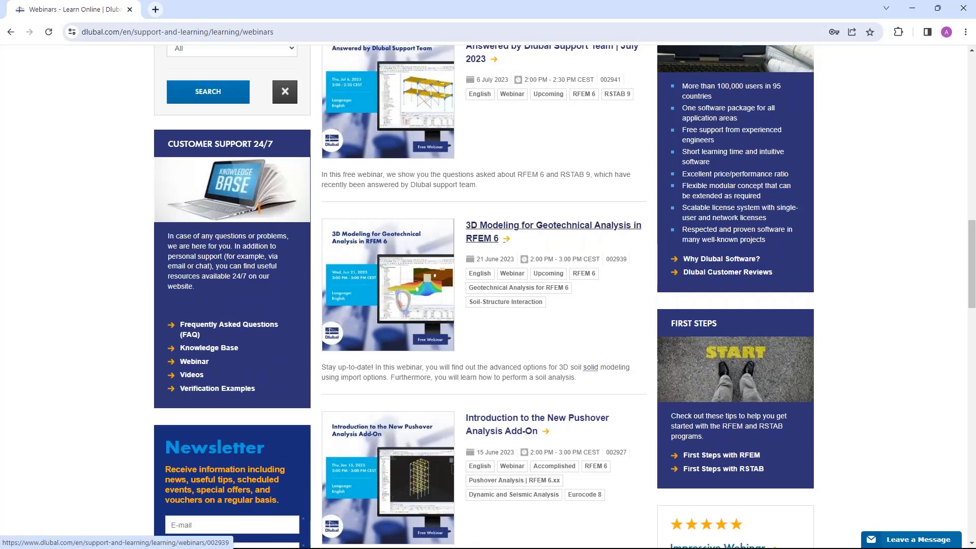
left_click(486, 231)
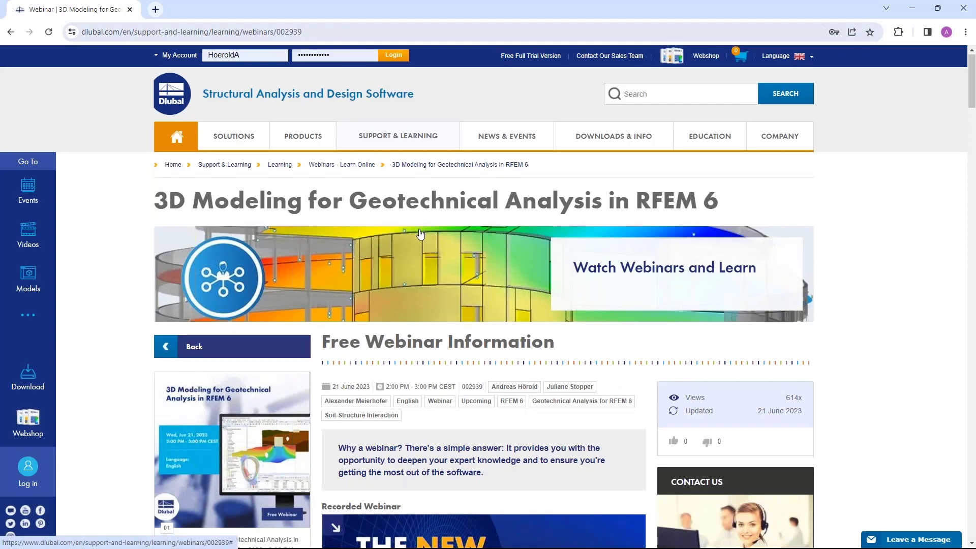
Look through the webinar page for the recording, presentation slides, downloadable models, related videos and recommended events
scroll(454, 269, "down", 5)
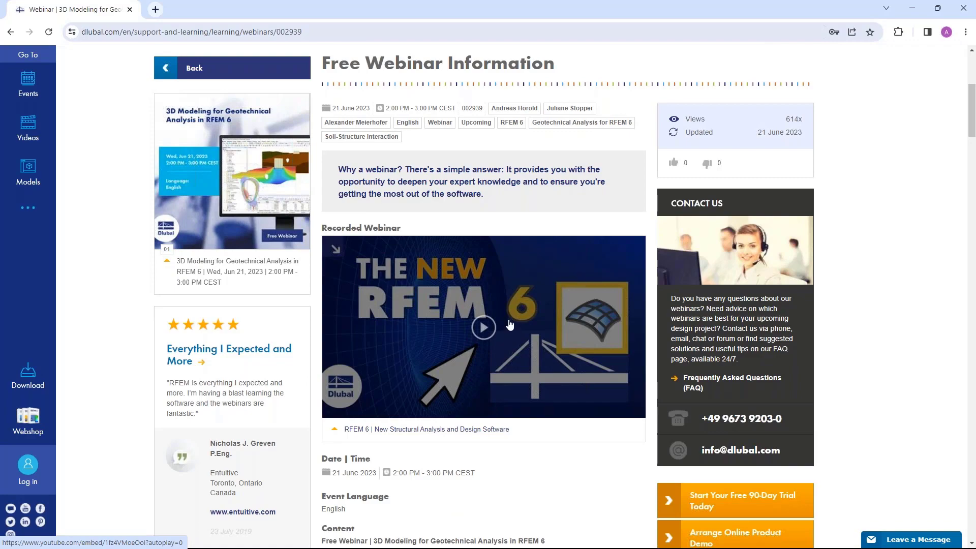
scroll(508, 324, "down", 13)
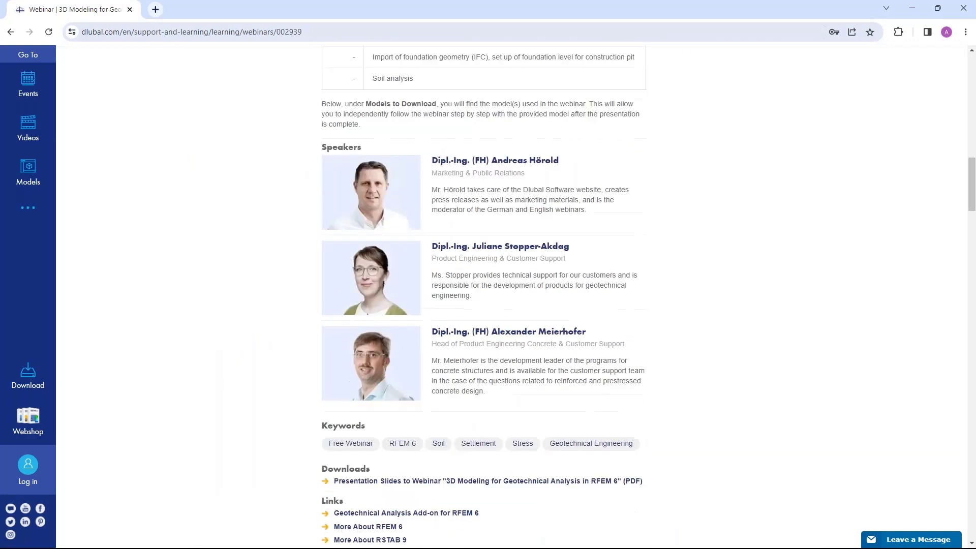
scroll(448, 343, "down", 3)
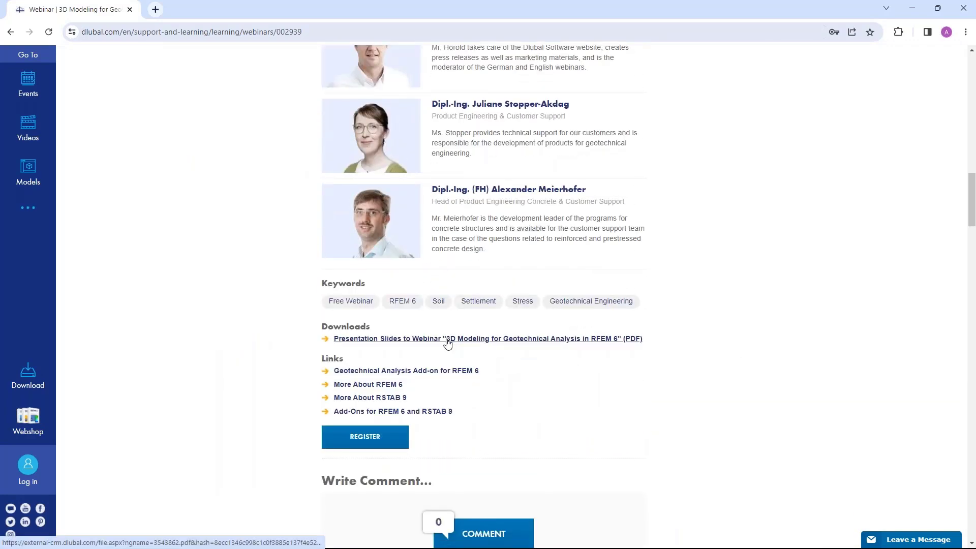
scroll(447, 343, "down", 10)
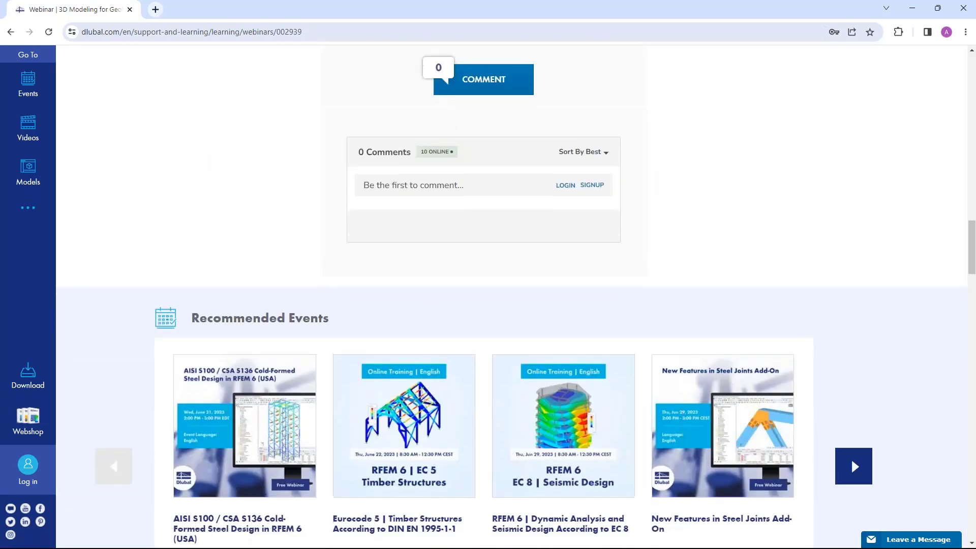
scroll(283, 325, "down", 15)
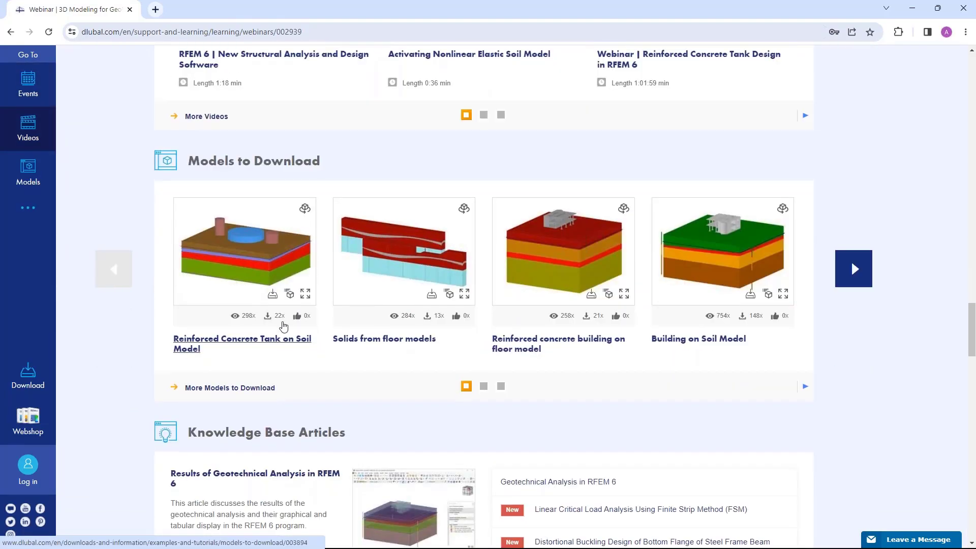
scroll(284, 326, "up", 1)
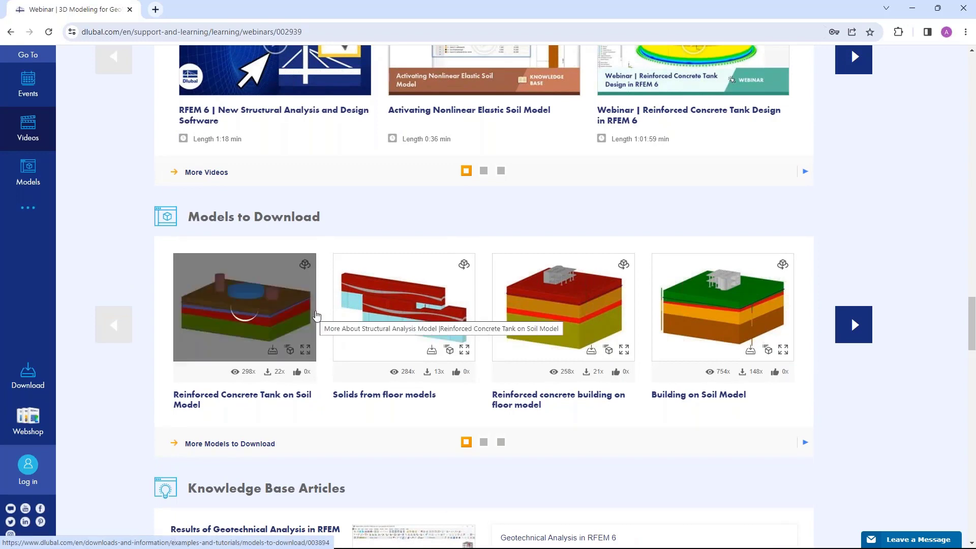
scroll(399, 225, "up", 5)
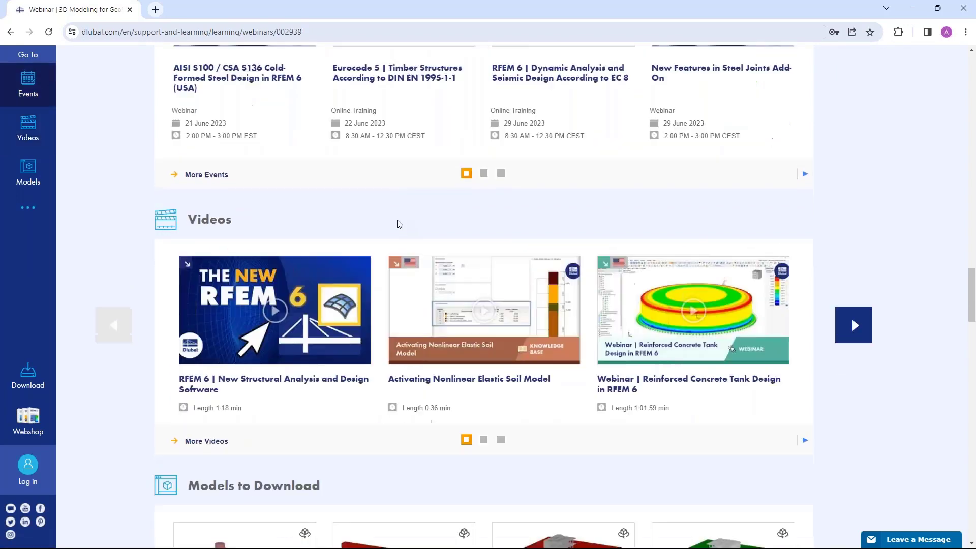
scroll(397, 223, "up", 4)
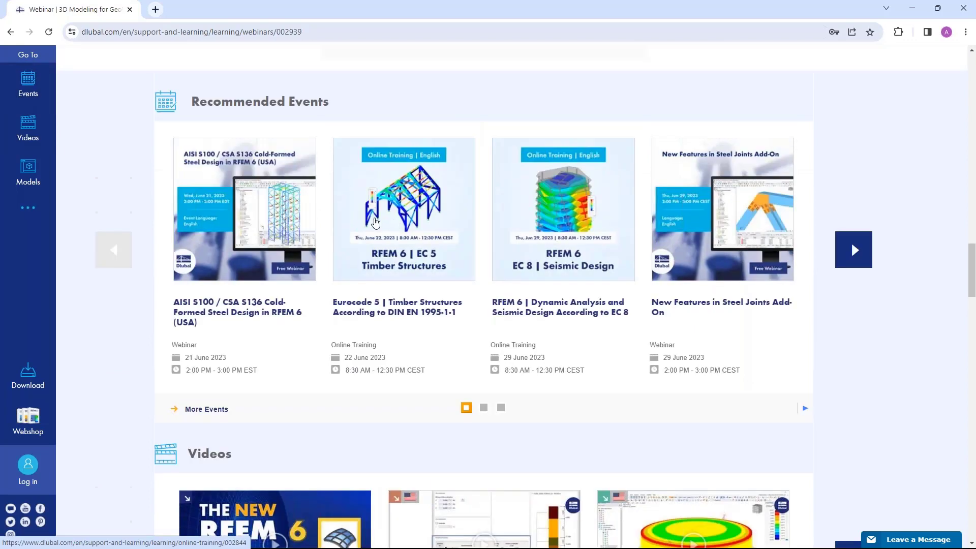